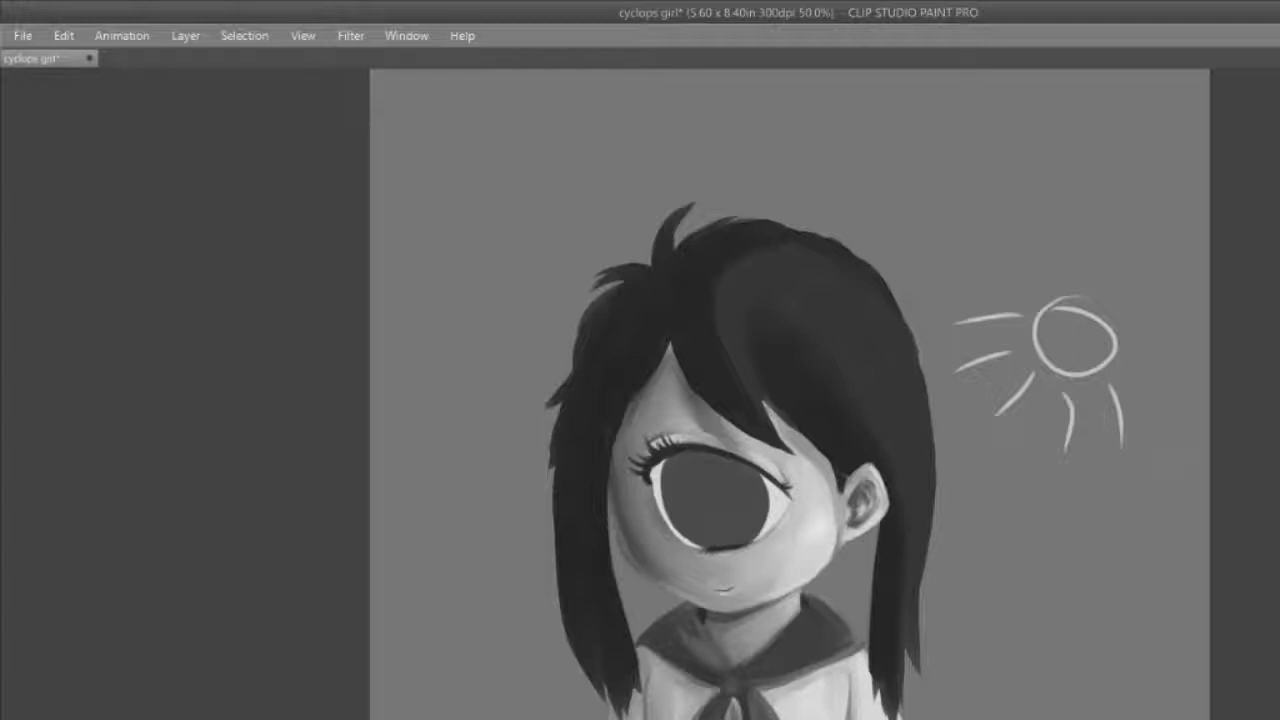
Step: Zoom to 100% and paint dark strand strokes along the fringe's inner edge, from the parting down over the forehead
key(ctrl+plus)
key(ctrl+plus)
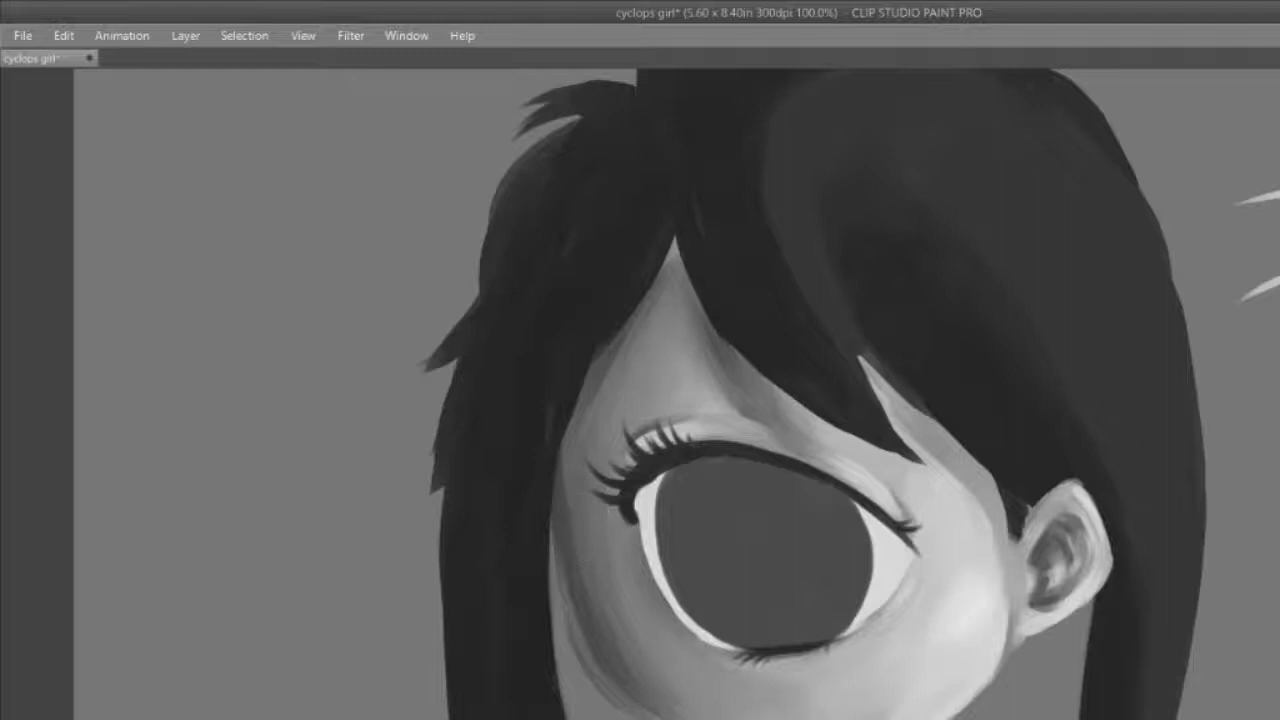
scroll(760, 400, up, 3)
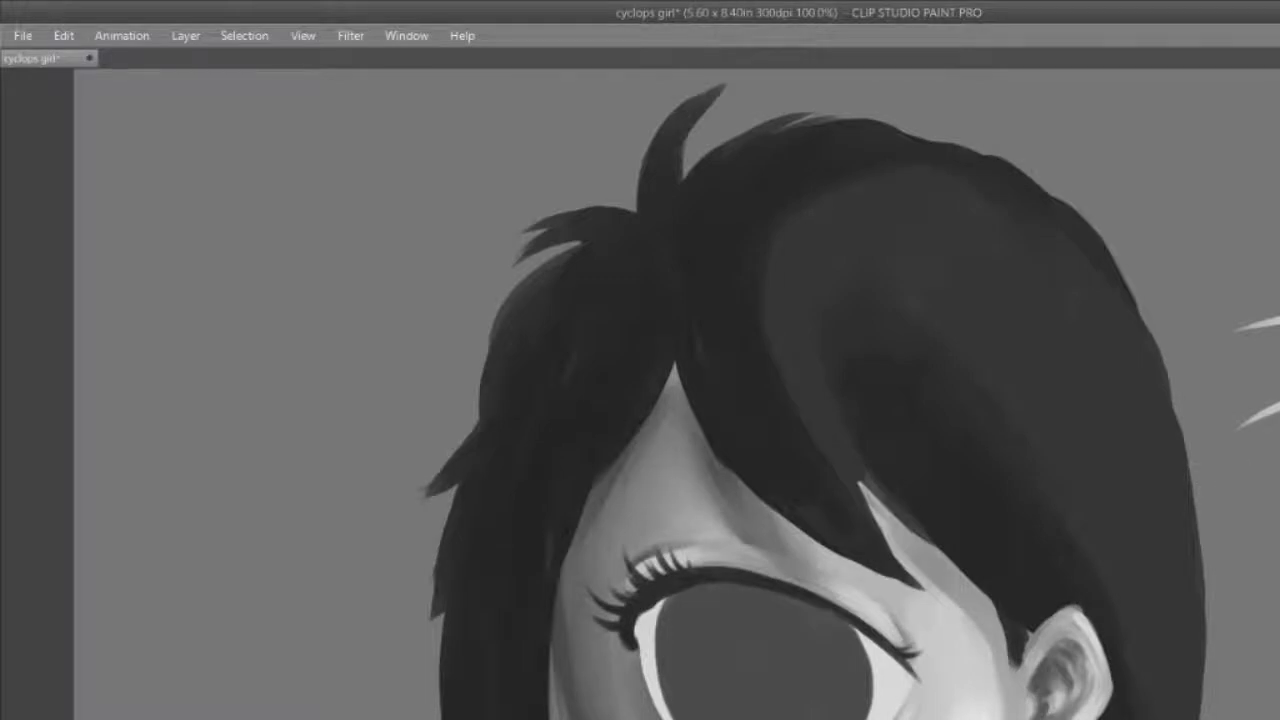
scroll(760, 400, down, 1)
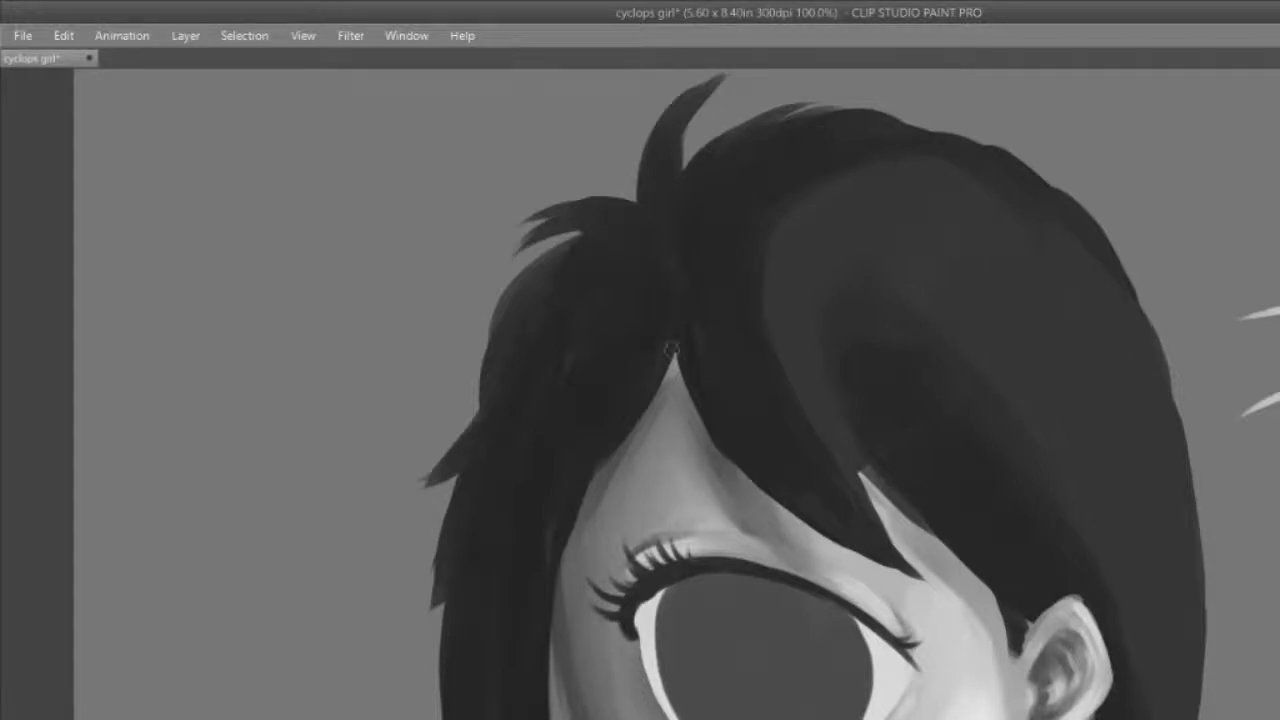
drag(683, 362, 710, 430)
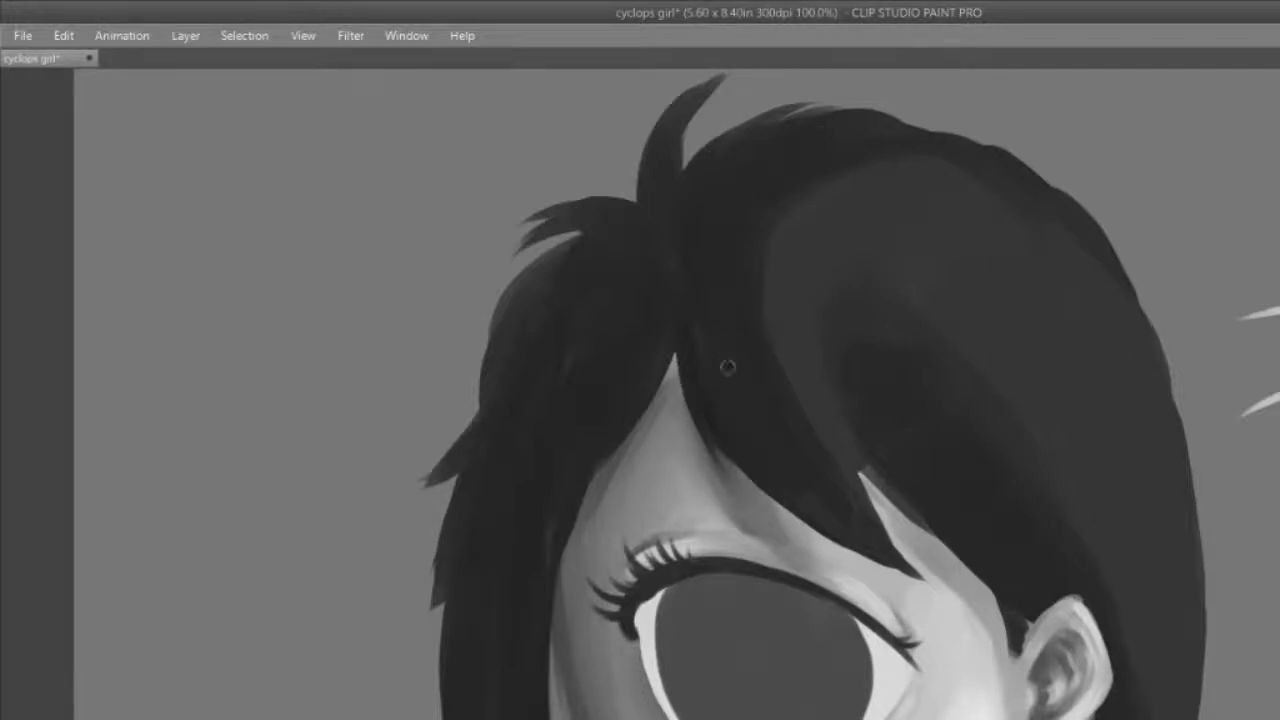
drag(679, 351, 750, 512)
Step: Try a series of overlapping strand strokes along the lower edge of the swept fringe above the eye
drag(713, 438, 762, 530)
drag(752, 432, 783, 543)
drag(746, 464, 803, 568)
drag(738, 486, 820, 582)
mouse_move(770, 530)
mouse_down()
mouse_move(838, 594)
mouse_move(724, 374)
mouse_move(846, 604)
mouse_up()
drag(770, 498, 880, 610)
key(ctrl+z)
key(ctrl+z)
key(ctrl+z)
key(ctrl+z)
key(ctrl+z)
key(ctrl+z)
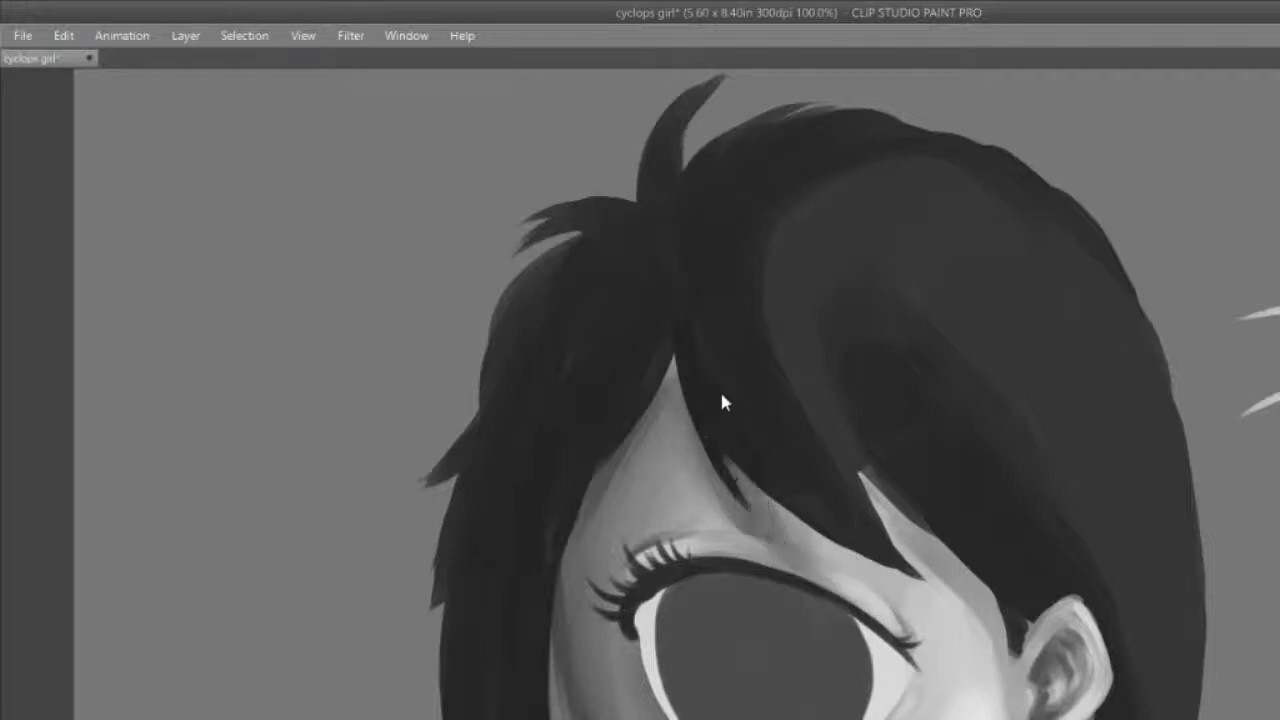
Step: Paint a pointed lock on the fringe right of the parting and tapered strands left of it over the forehead
drag(738, 470, 760, 530)
drag(725, 357, 765, 528)
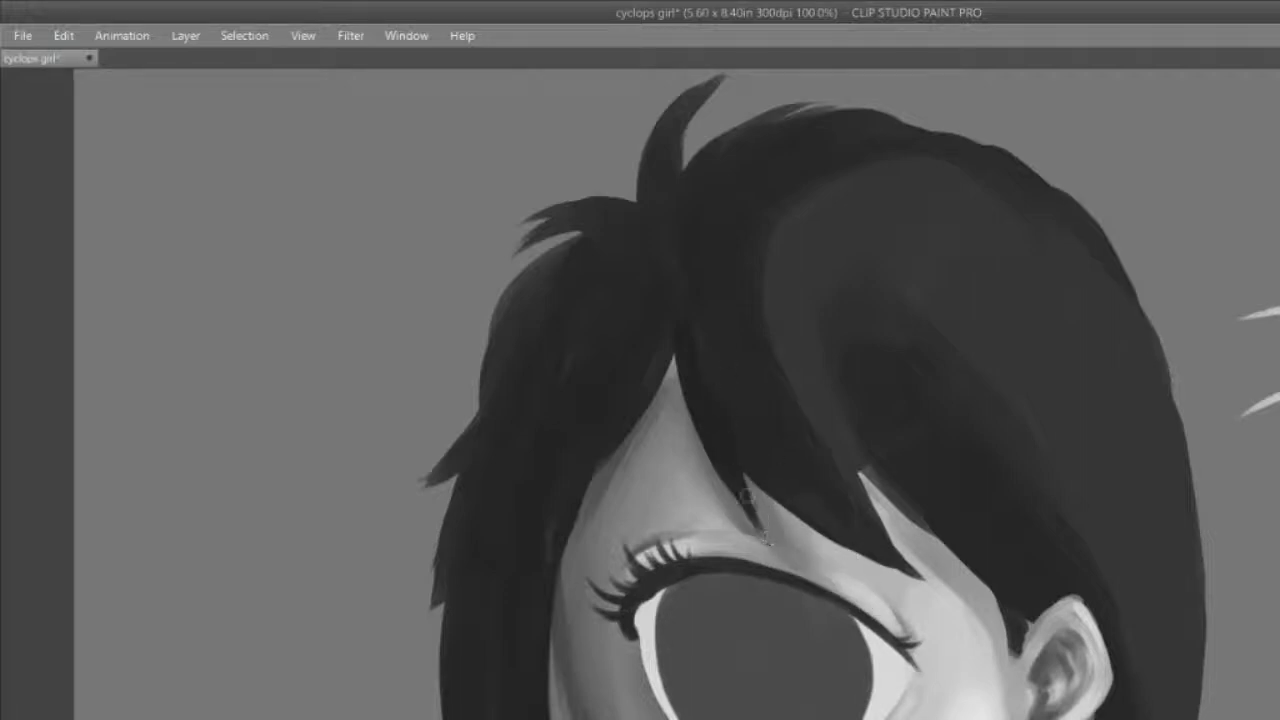
drag(672, 352, 620, 490)
mouse_move(652, 428)
mouse_down()
mouse_move(594, 556)
mouse_move(606, 522)
mouse_up()
drag(643, 396, 584, 568)
drag(648, 398, 584, 555)
drag(648, 352, 613, 520)
Step: Try extra strand strokes on the lock left of the parting, down toward the eyelashes
scroll(760, 400, down, 3)
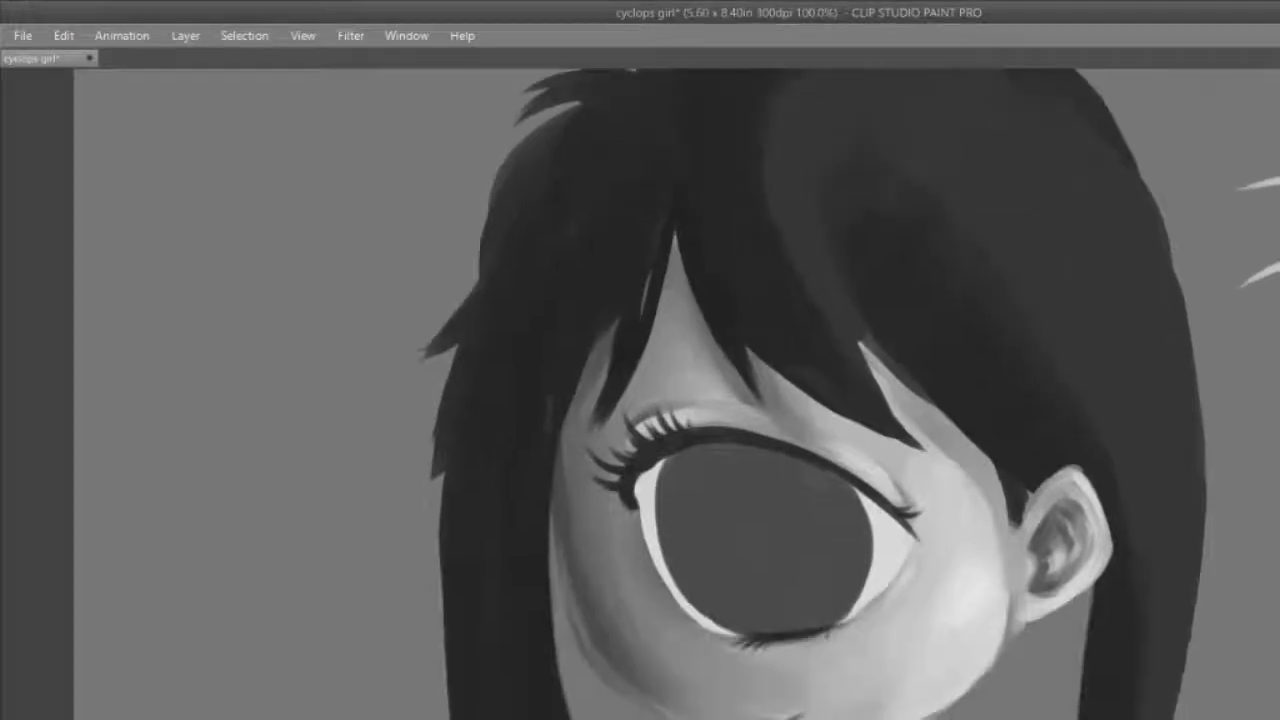
scroll(710, 462, up, 2)
mouse_move(642, 344)
mouse_down()
mouse_move(623, 496)
mouse_move(600, 530)
mouse_up()
drag(652, 400, 579, 549)
drag(648, 432, 575, 540)
key(ctrl+z)
key(ctrl+z)
key(ctrl+z)
Step: Rework the lock left of the parting into a slimmer pointed strand over the forehead
drag(646, 436, 603, 526)
drag(635, 461, 583, 543)
key(ctrl+z)
key(ctrl+z)
key(ctrl+z)
key(ctrl+z)
drag(655, 326, 575, 476)
drag(619, 408, 547, 560)
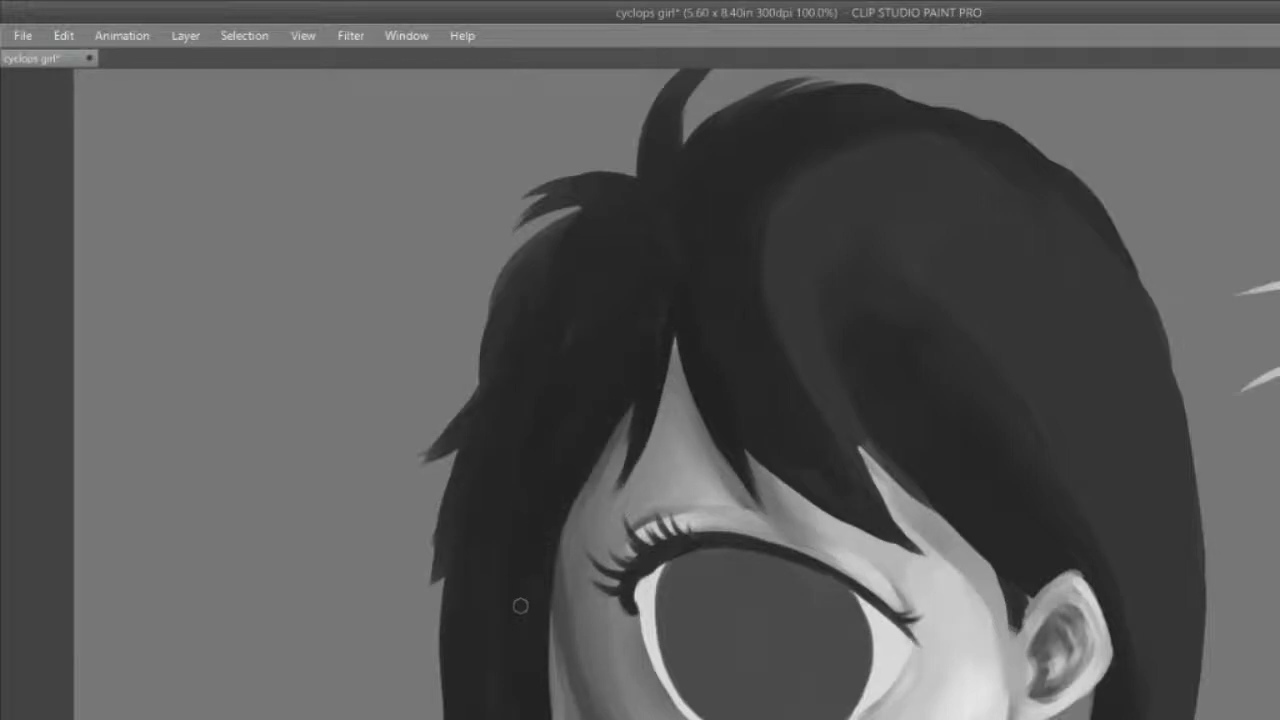
Step: Add tapered strands to the upright tuft on the crown and to the hair edge just right of it
scroll(1006, 380, up, 3)
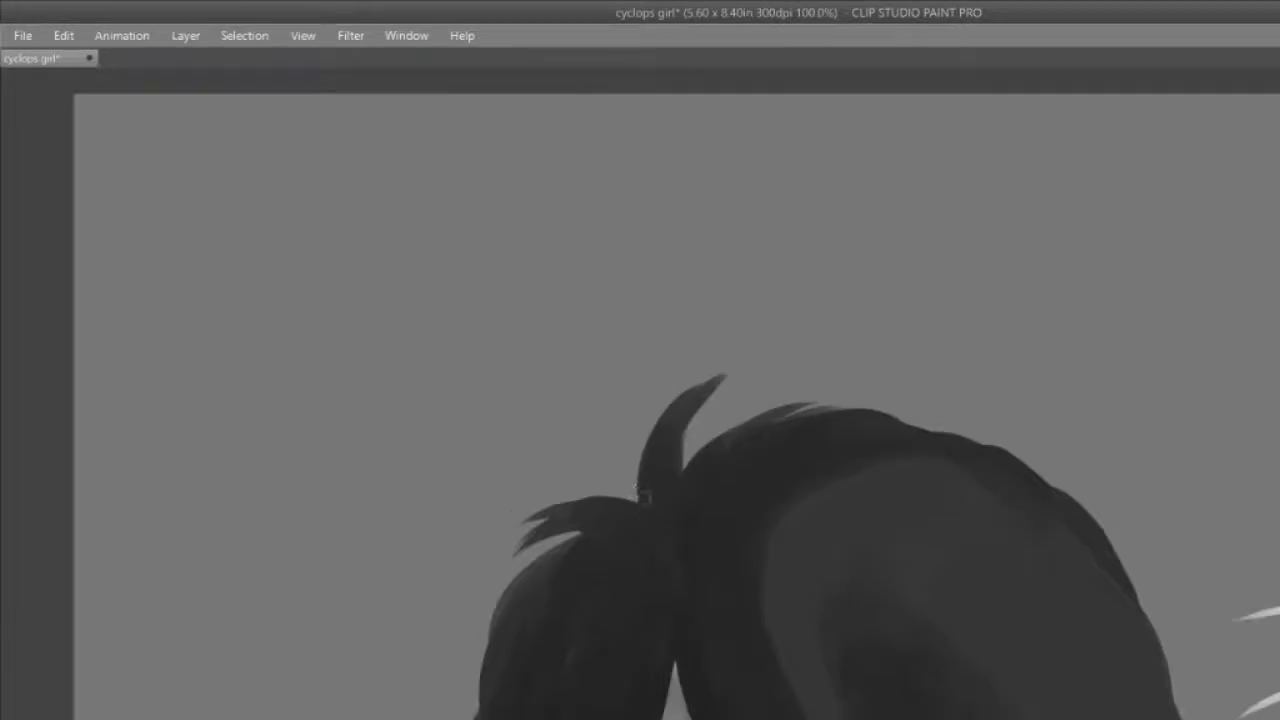
drag(646, 420, 688, 380)
mouse_move(640, 512)
mouse_down()
mouse_move(738, 376)
mouse_move(714, 386)
mouse_move(749, 368)
mouse_up()
mouse_move(694, 418)
mouse_down()
mouse_move(663, 516)
mouse_move(768, 398)
mouse_up()
drag(666, 509, 778, 404)
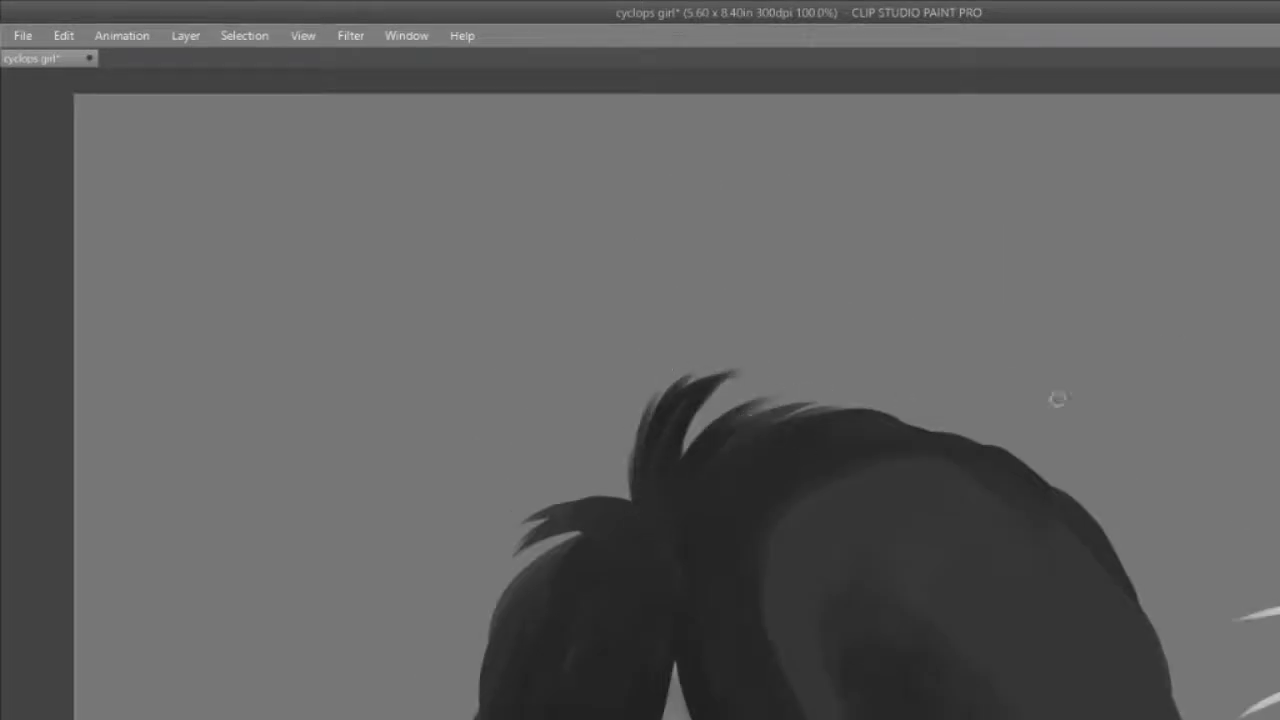
Step: Draw several long, tapered, curved practice strokes on the blank background above the left side of the head
mouse_move(462, 150)
mouse_down()
mouse_move(288, 420)
mouse_move(445, 218)
mouse_up()
drag(510, 183, 346, 440)
mouse_move(347, 455)
mouse_down()
mouse_move(389, 337)
mouse_move(480, 246)
mouse_up()
mouse_move(585, 200)
mouse_down()
mouse_move(368, 474)
mouse_move(572, 259)
mouse_up()
drag(680, 212, 385, 485)
drag(378, 555, 633, 314)
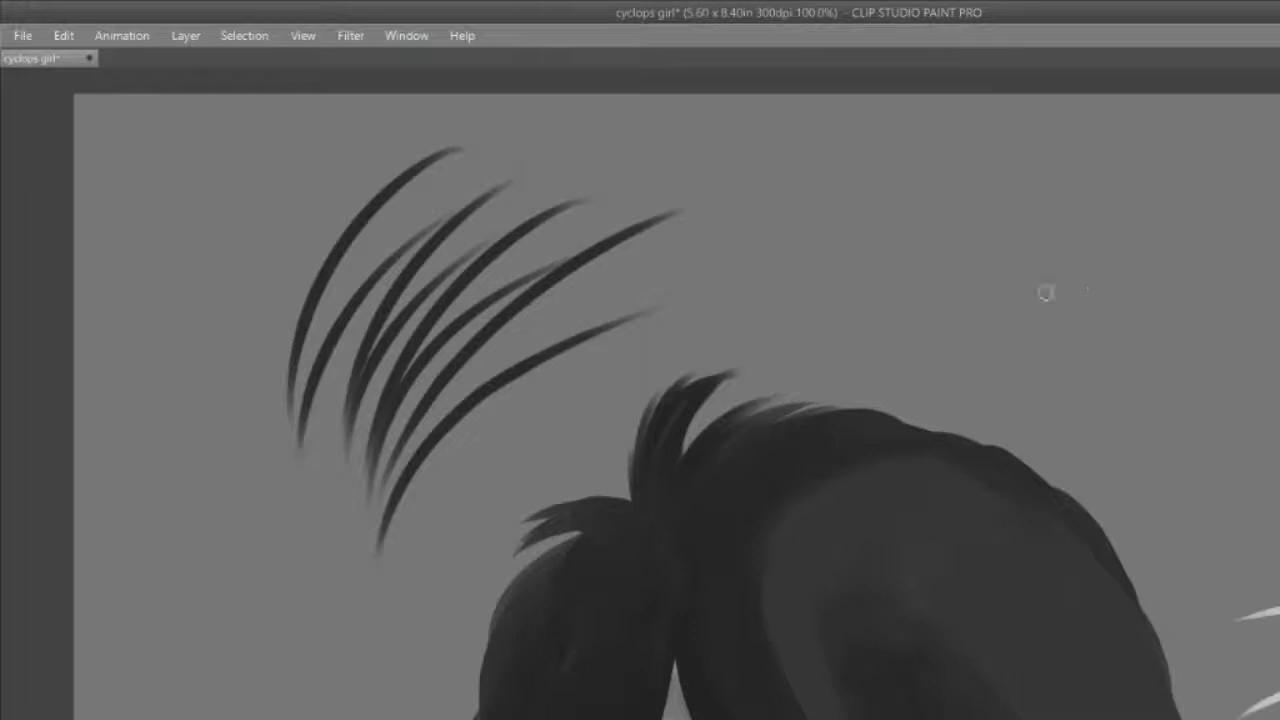
Step: Undo the curved practice strokes on the background
key(ctrl+z)
key(ctrl+z)
key(ctrl+z)
key(ctrl+z)
key(ctrl+z)
key(ctrl+z)
key(ctrl+z)
key(ctrl+z)
key(ctrl+z)
key(ctrl+z)
key(ctrl+y)
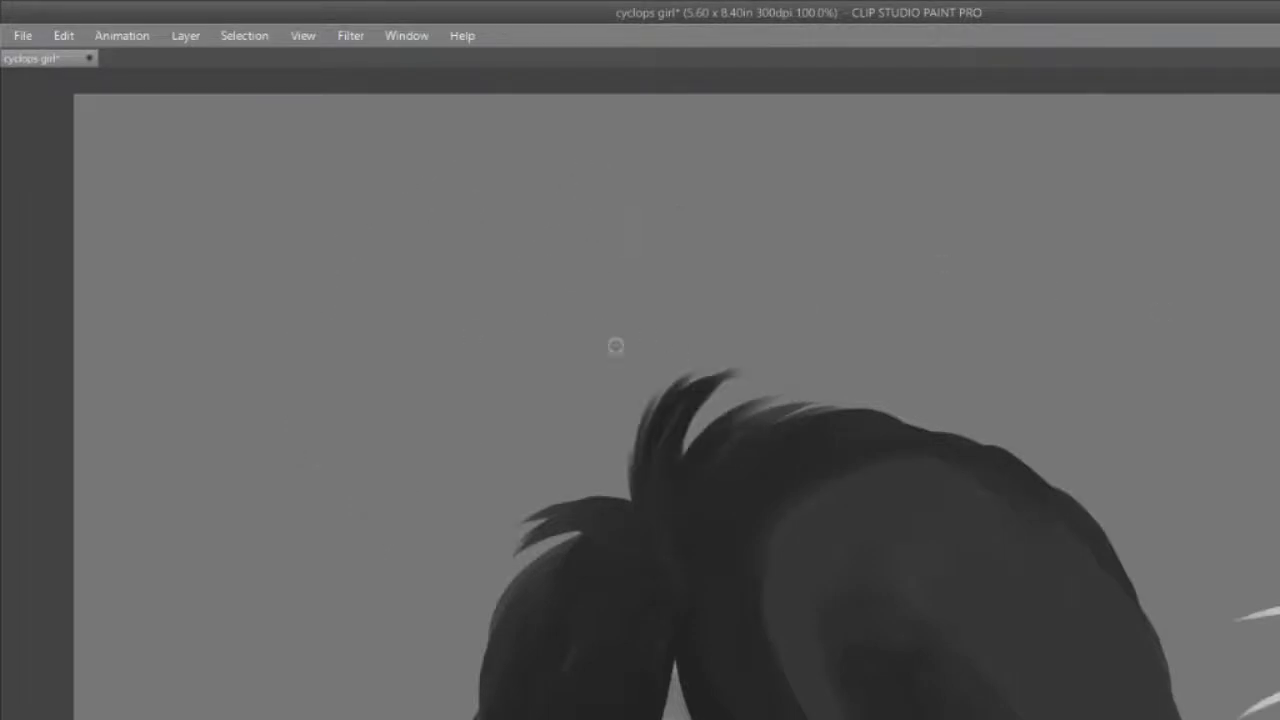
Step: Sketch an oval on the blank background and paint spiky tapered hair strands across its lower half
mouse_move(402, 205)
mouse_down()
mouse_move(474, 197)
mouse_move(360, 408)
mouse_up()
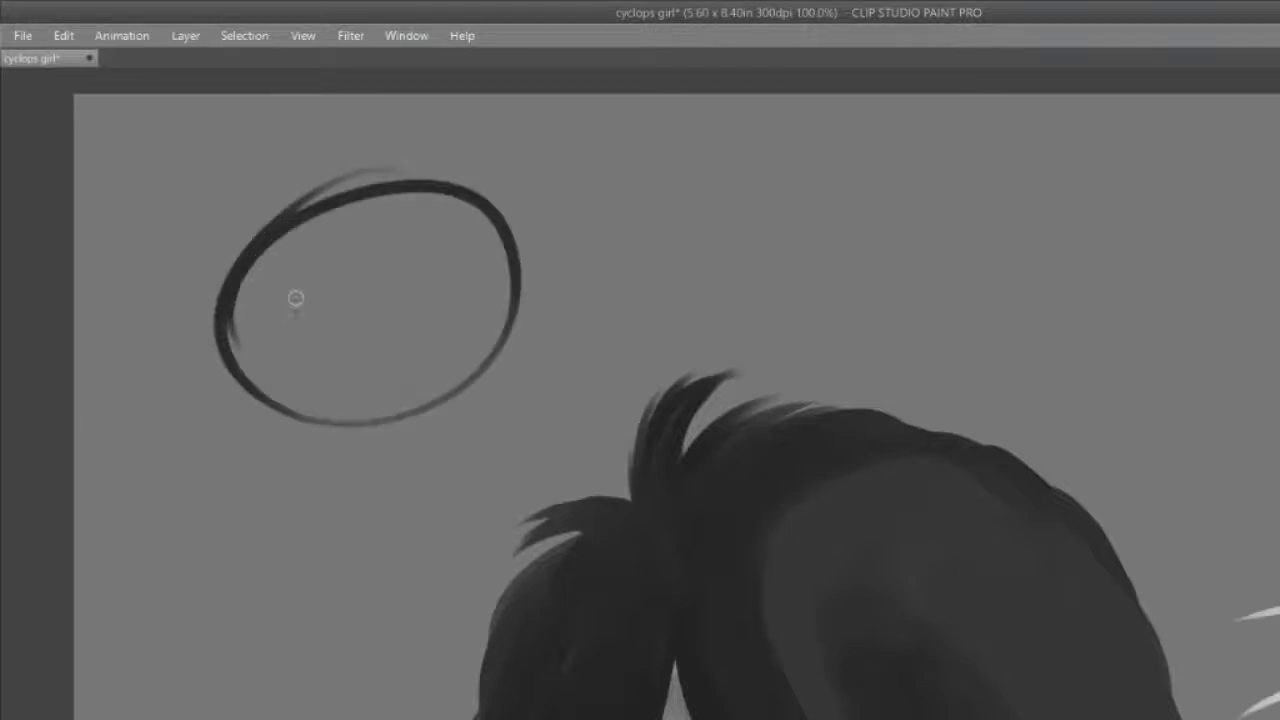
mouse_move(329, 249)
mouse_down()
mouse_move(288, 325)
mouse_move(327, 284)
mouse_move(290, 354)
mouse_move(300, 412)
mouse_up()
mouse_move(306, 275)
mouse_down()
mouse_move(299, 415)
mouse_move(329, 294)
mouse_up()
mouse_move(302, 420)
mouse_down()
mouse_move(362, 258)
mouse_move(320, 406)
mouse_up()
mouse_move(333, 312)
mouse_down()
mouse_move(317, 486)
mouse_move(386, 300)
mouse_up()
drag(382, 354, 378, 420)
mouse_move(400, 310)
mouse_down()
mouse_move(372, 445)
mouse_move(438, 440)
mouse_up()
drag(462, 338, 430, 500)
mouse_move(470, 430)
mouse_down()
mouse_move(451, 300)
mouse_move(488, 270)
mouse_up()
drag(530, 410, 502, 256)
drag(488, 440, 534, 282)
drag(496, 438, 540, 284)
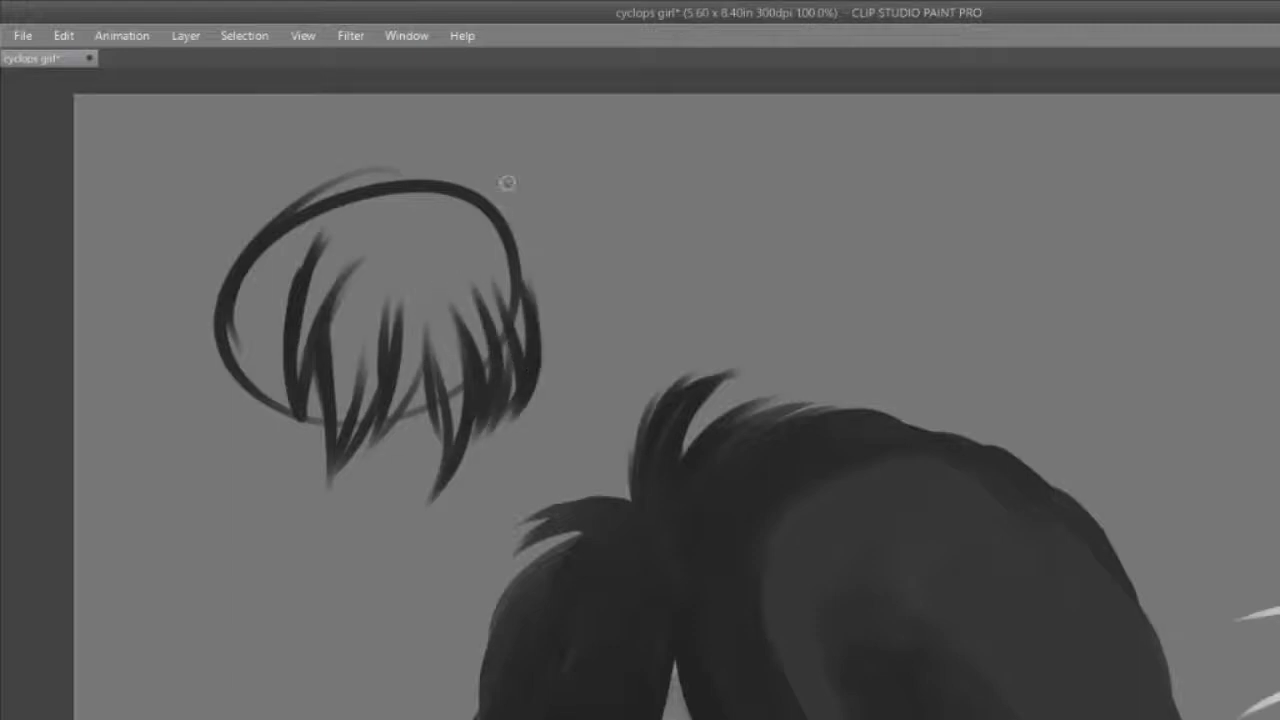
Step: Undo the practice oval and its spiky hair strands
key(ctrl+z)
key(ctrl+z)
key(ctrl+z)
key(ctrl+z)
key(ctrl+z)
key(ctrl+z)
key(ctrl+z)
key(ctrl+z)
key(ctrl+z)
key(ctrl+z)
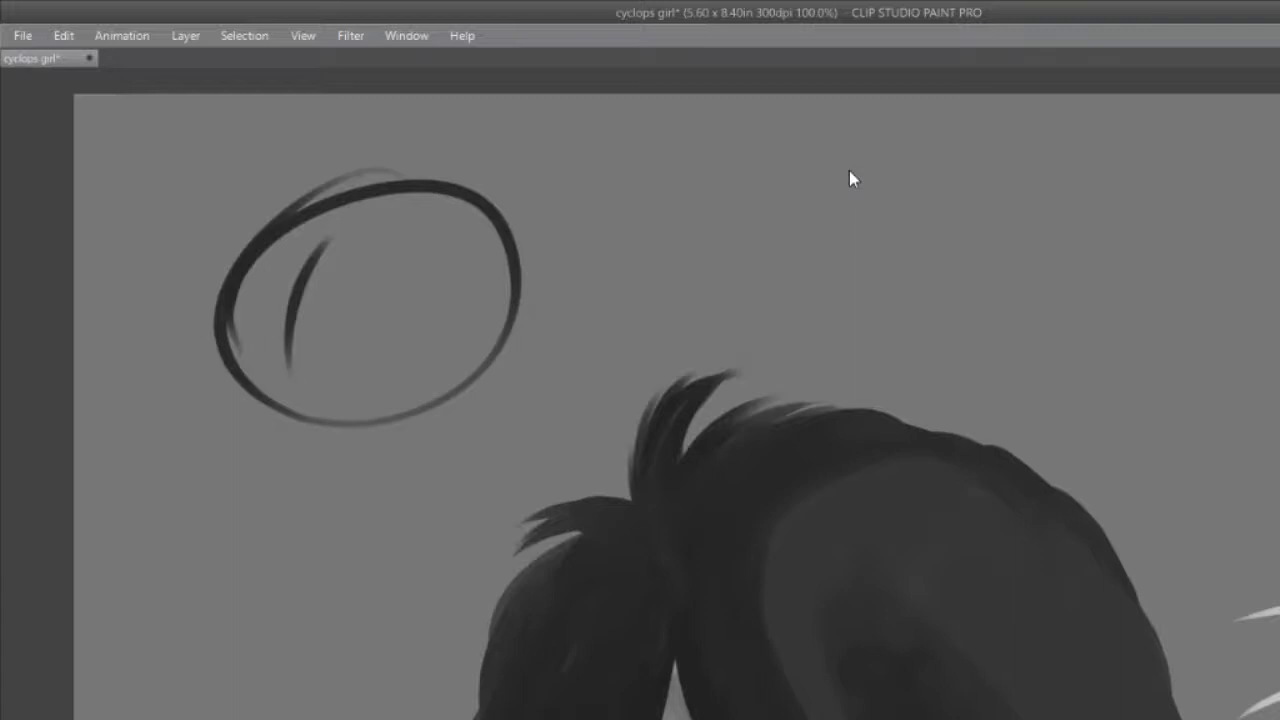
key(ctrl+z)
key(ctrl+z)
Step: Darken the hair shadow above the ear with a larger brush, undoing the stroke that covers the ear
scroll(676, 400, down, 4)
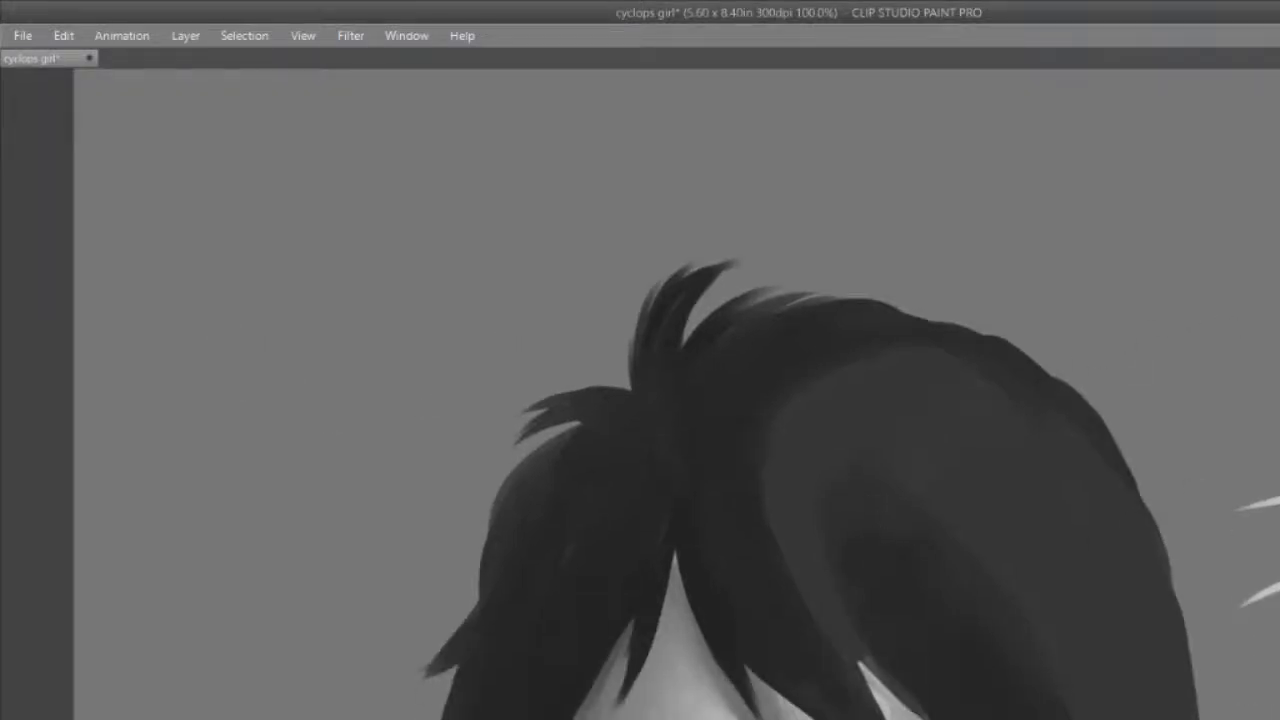
scroll(676, 400, down, 3)
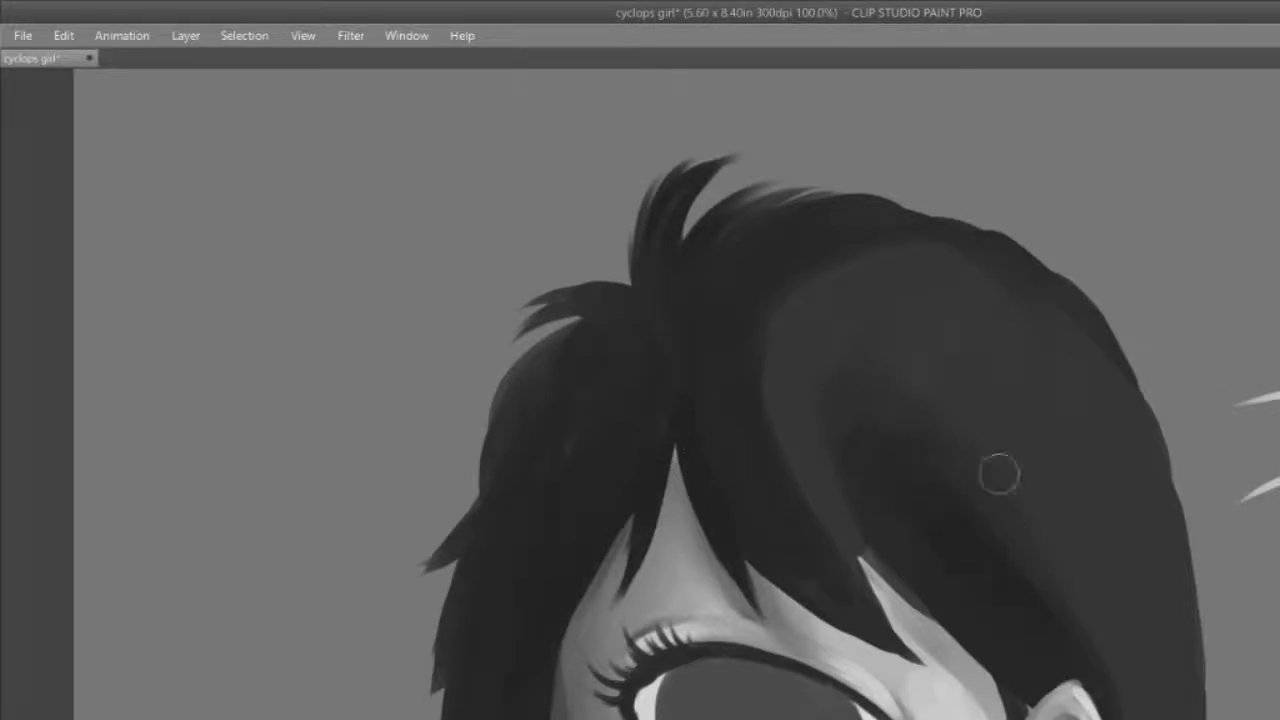
drag(1051, 614, 1080, 699)
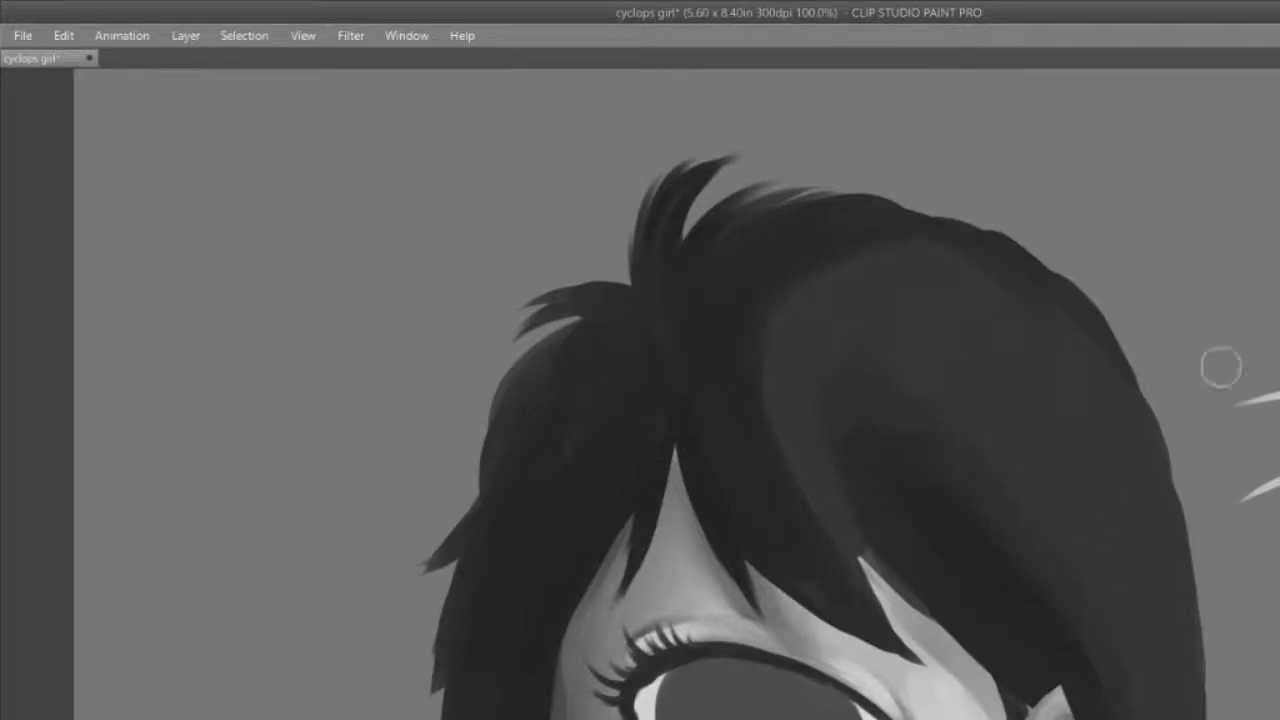
key(ctrl+z)
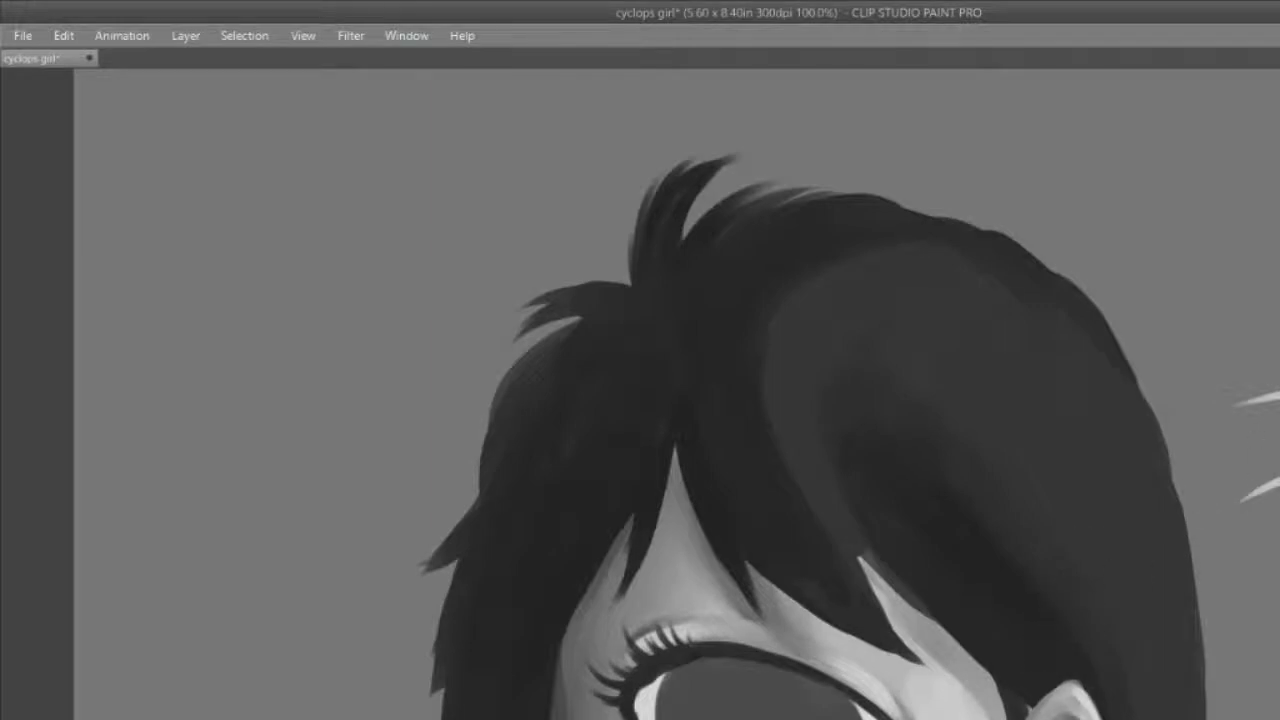
Step: Refine the hair edge along the right side of the face and paint a thin pointed strand in front of the ear
scroll(980, 505, down, 5)
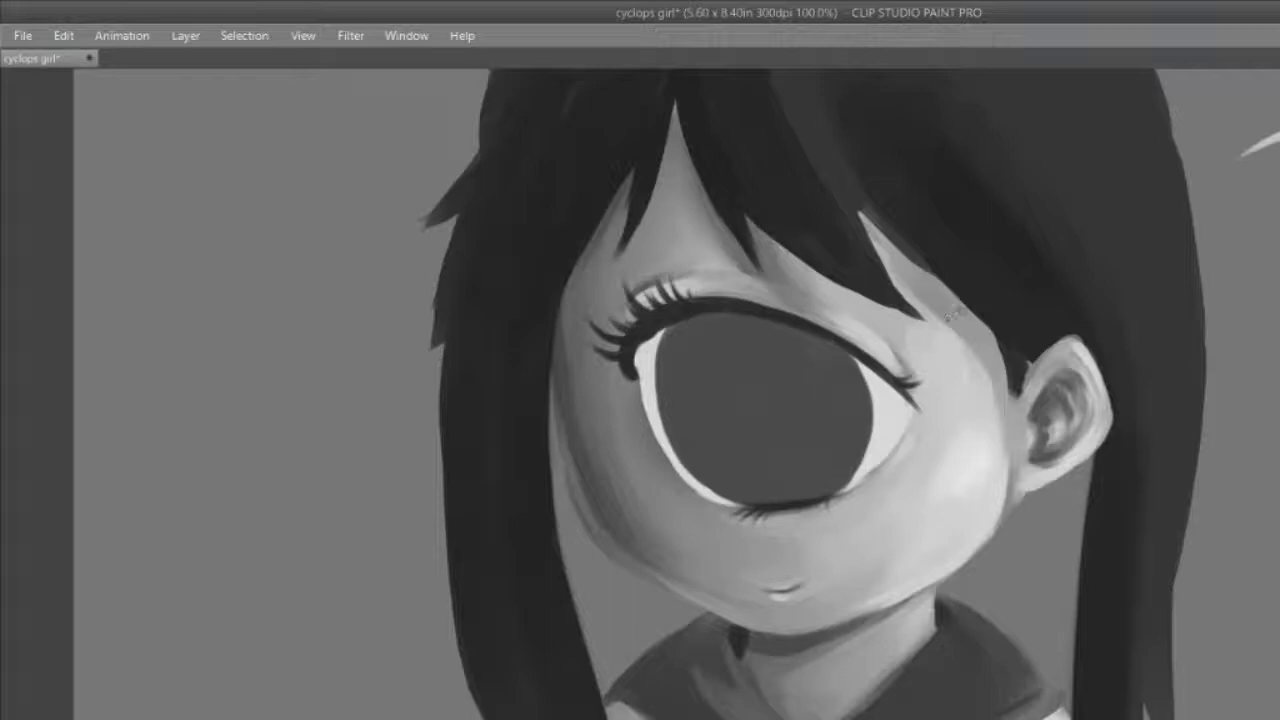
drag(936, 276, 984, 330)
mouse_move(924, 247)
mouse_down()
mouse_move(1008, 376)
mouse_move(1008, 440)
mouse_up()
drag(992, 360, 1004, 466)
drag(1013, 369, 1004, 466)
drag(1004, 408, 1014, 391)
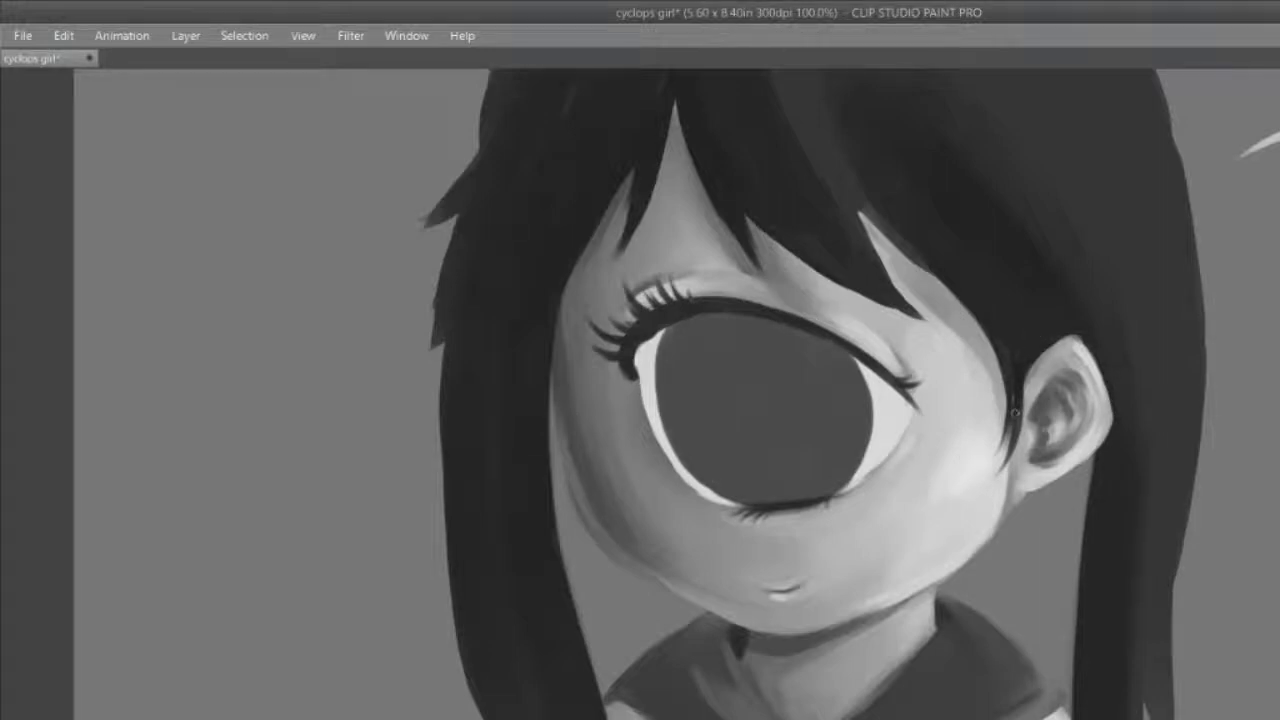
Step: Deepen the dark shadow in the swept hair above the ear, sharpening its edge beside the lighter fringe band
scroll(676, 394, up, 3)
drag(846, 464, 920, 546)
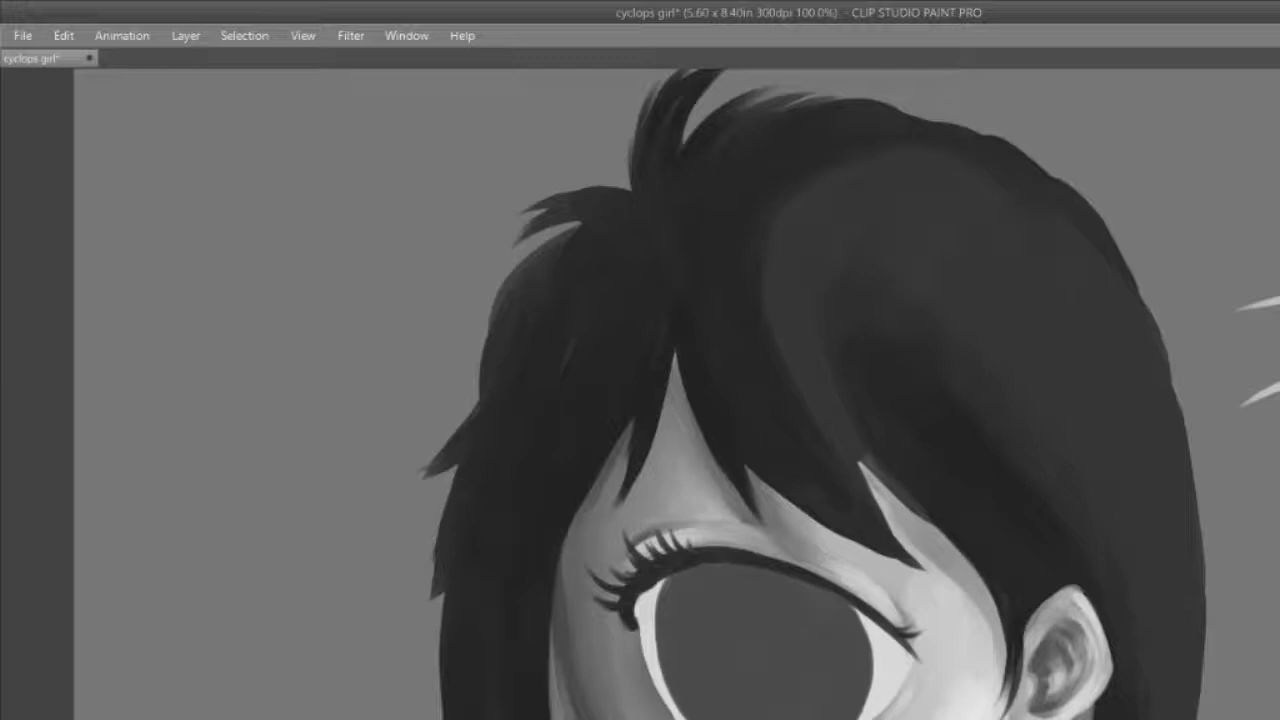
drag(840, 392, 888, 480)
drag(854, 422, 916, 504)
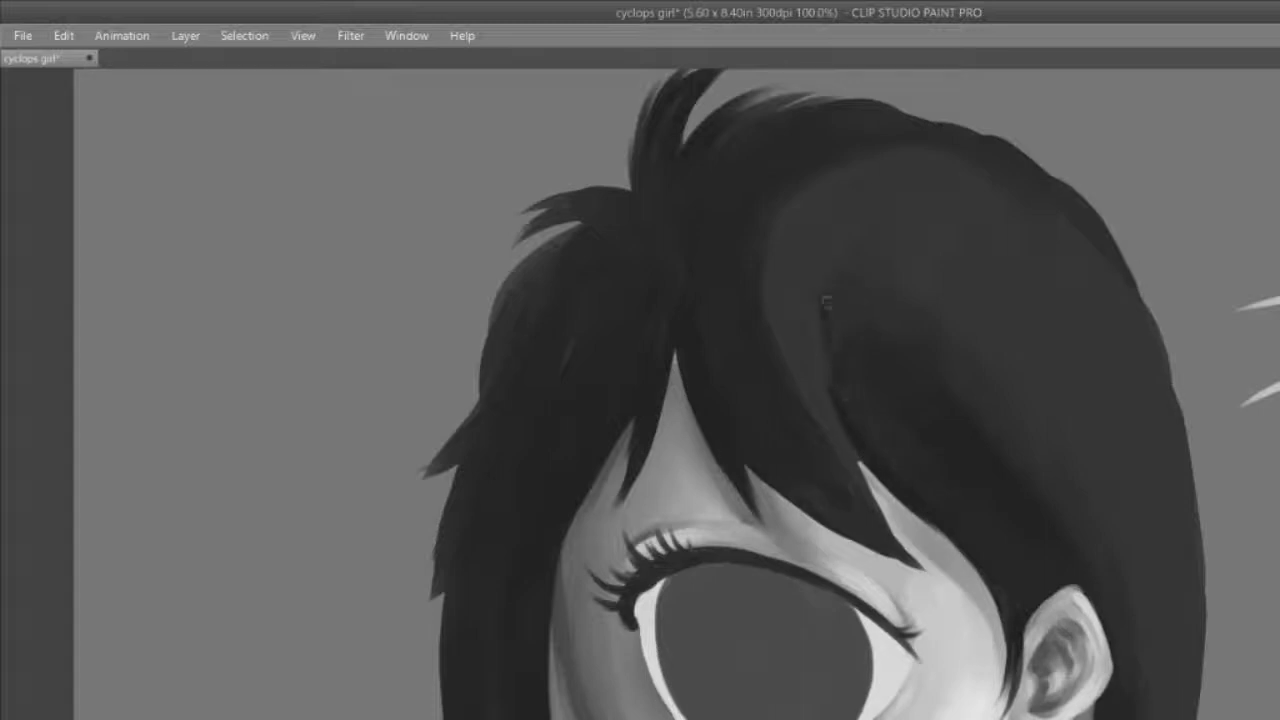
drag(843, 371, 957, 479)
drag(964, 374, 1015, 468)
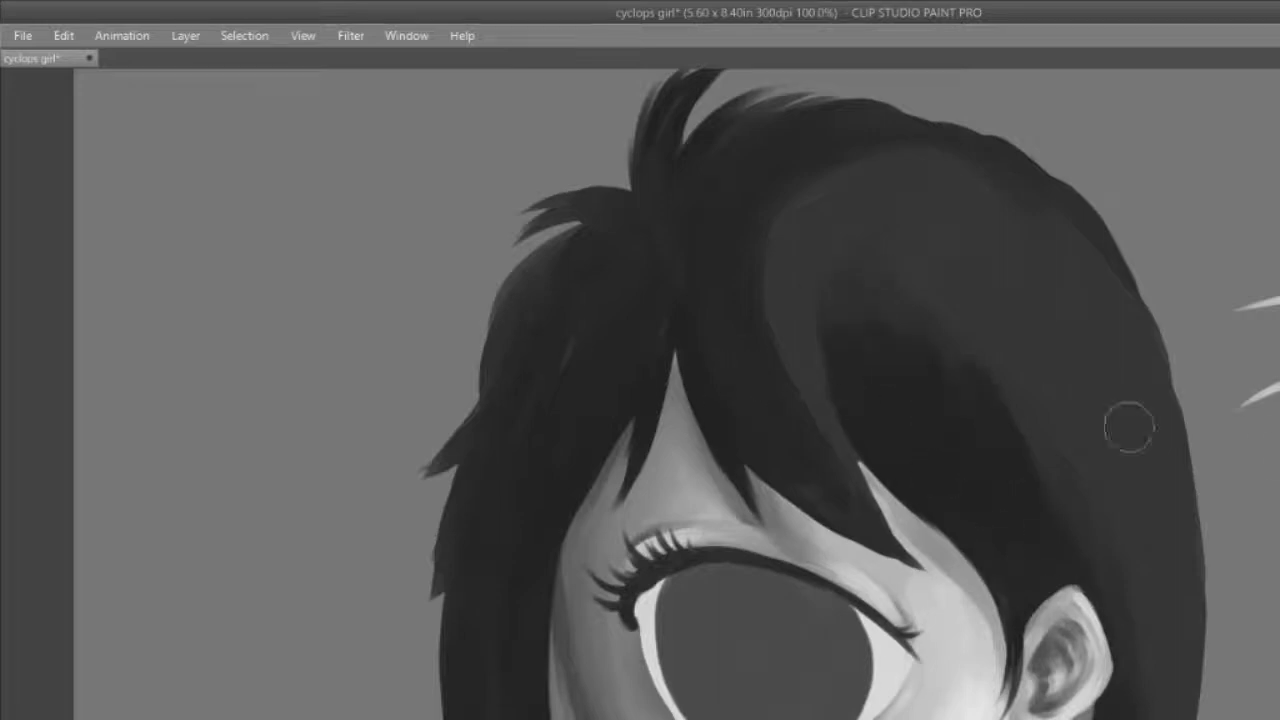
Step: Paint the hair's outer left contour with a smaller brush, widening it into a smooth lock with a flared, pointed tip
key([)
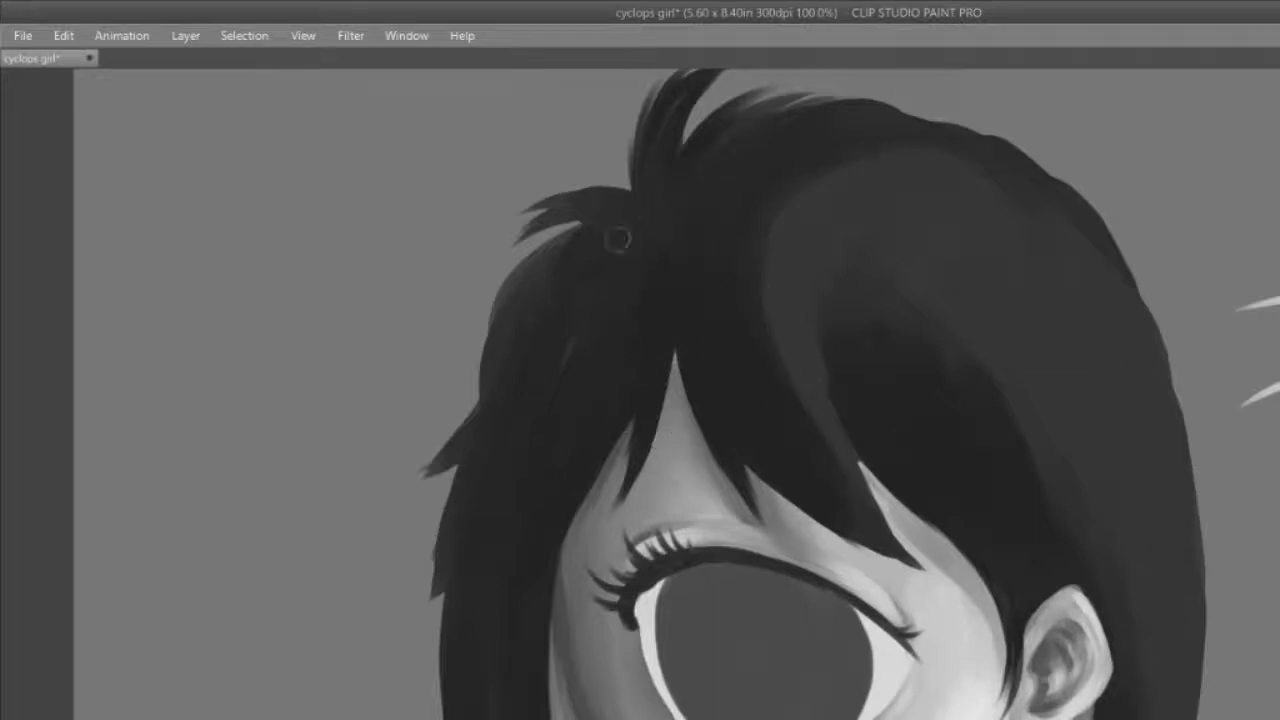
drag(558, 244, 470, 354)
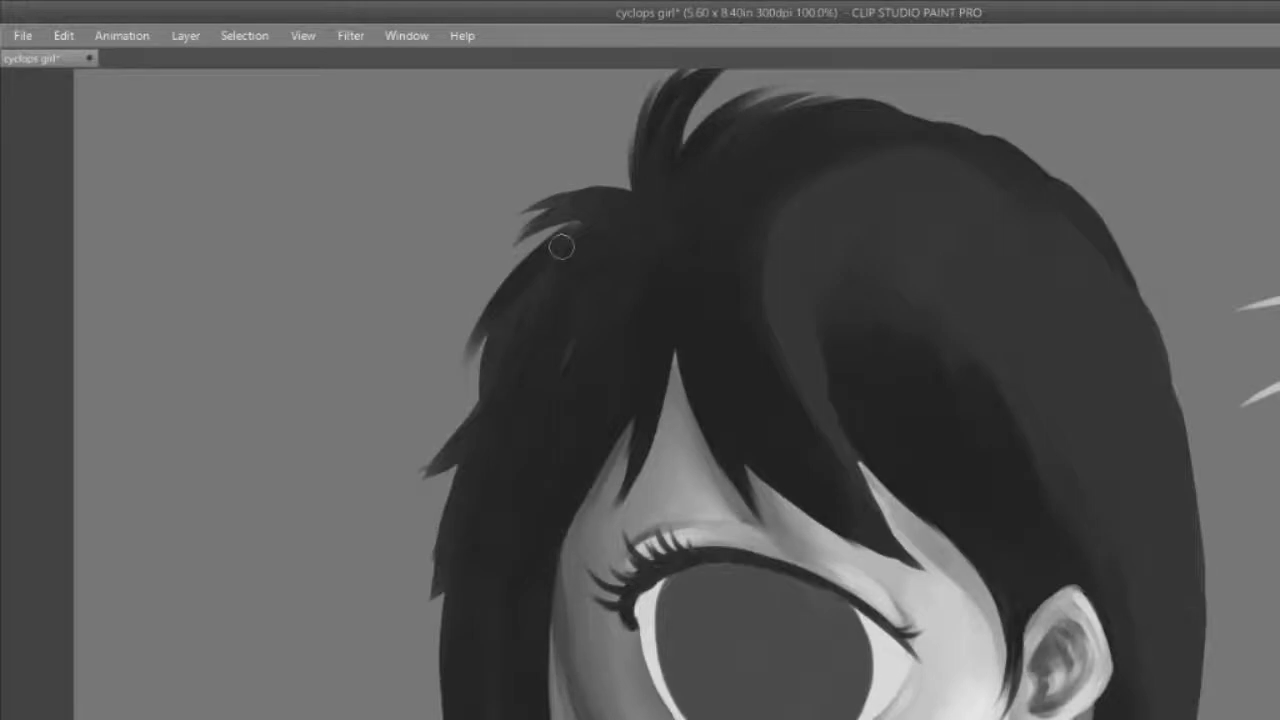
key(ctrl+z)
drag(591, 226, 477, 398)
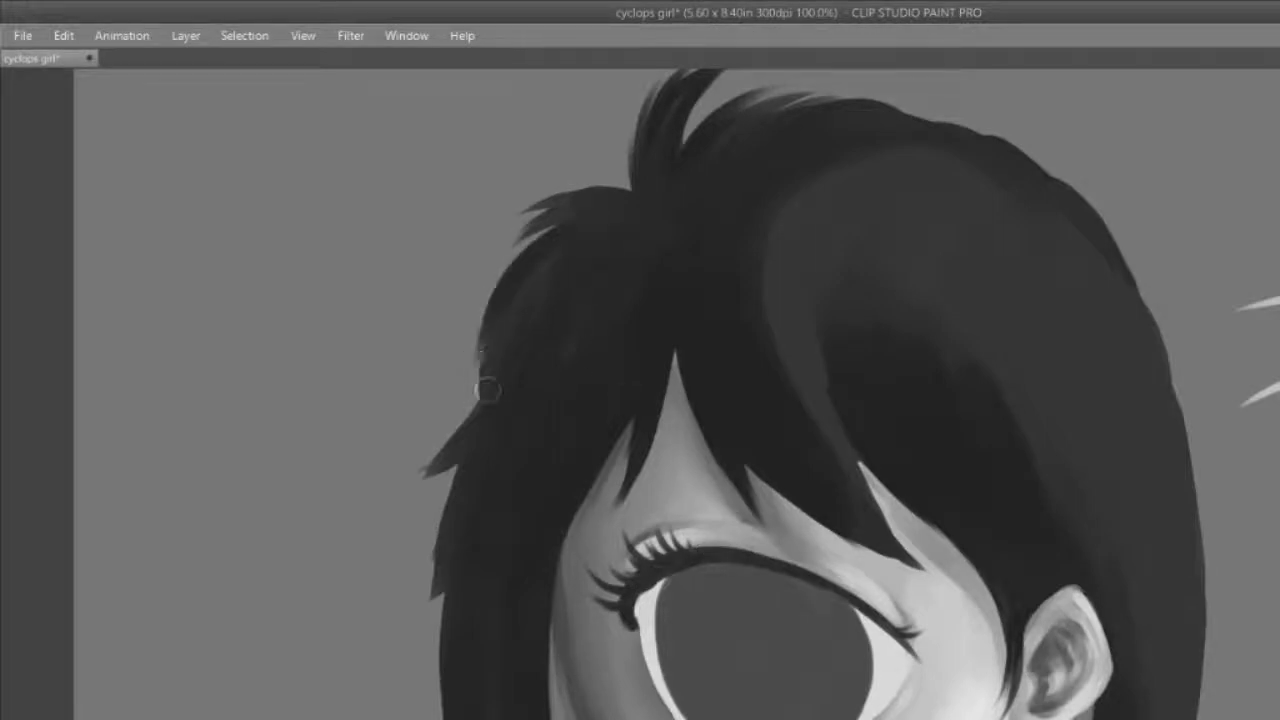
drag(548, 252, 451, 433)
drag(514, 298, 430, 480)
drag(487, 348, 430, 470)
mouse_move(490, 317)
mouse_down()
mouse_move(415, 495)
mouse_move(385, 510)
mouse_up()
drag(537, 262, 455, 436)
drag(598, 240, 442, 466)
mouse_move(477, 400)
mouse_down()
mouse_move(384, 494)
mouse_move(447, 470)
mouse_move(397, 497)
mouse_up()
drag(506, 384, 412, 500)
drag(446, 459, 362, 516)
drag(466, 427, 371, 516)
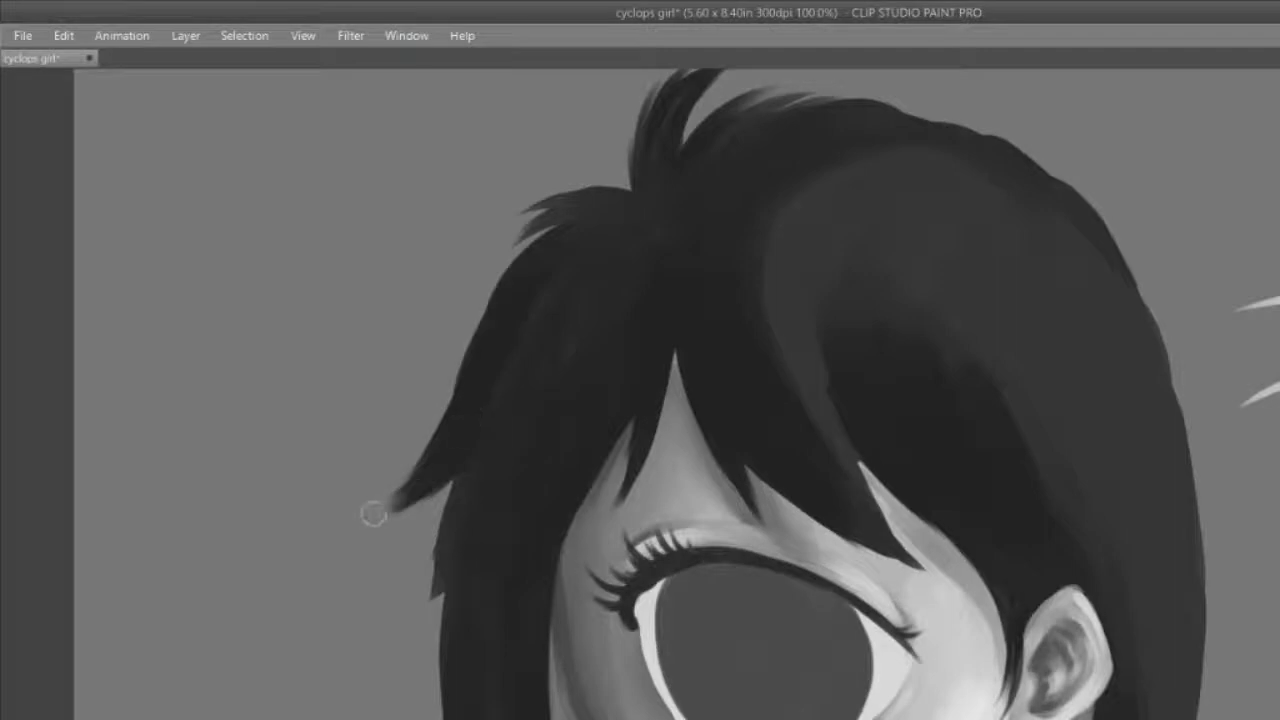
Step: Paint a second set of pointed strand tips on the outer left hair edge, below the flared lock
mouse_move(494, 477)
mouse_down()
mouse_move(426, 617)
mouse_move(394, 645)
mouse_up()
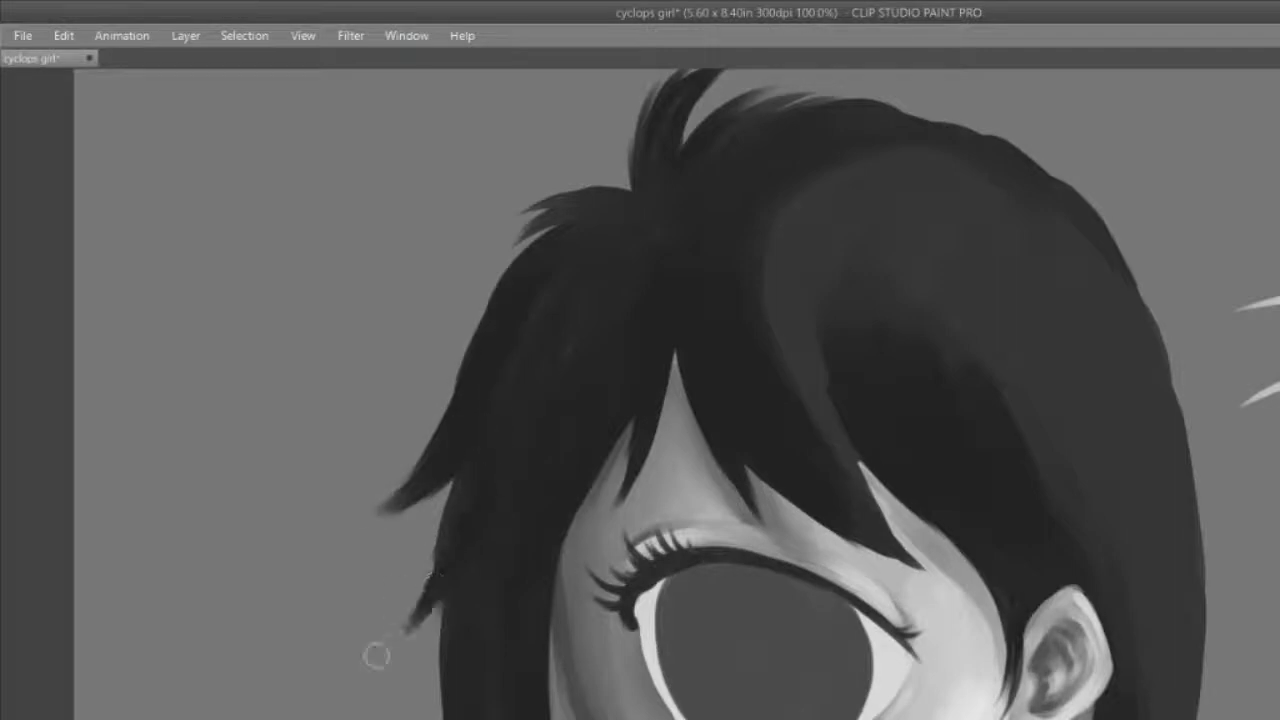
drag(467, 479, 410, 595)
drag(477, 446, 403, 622)
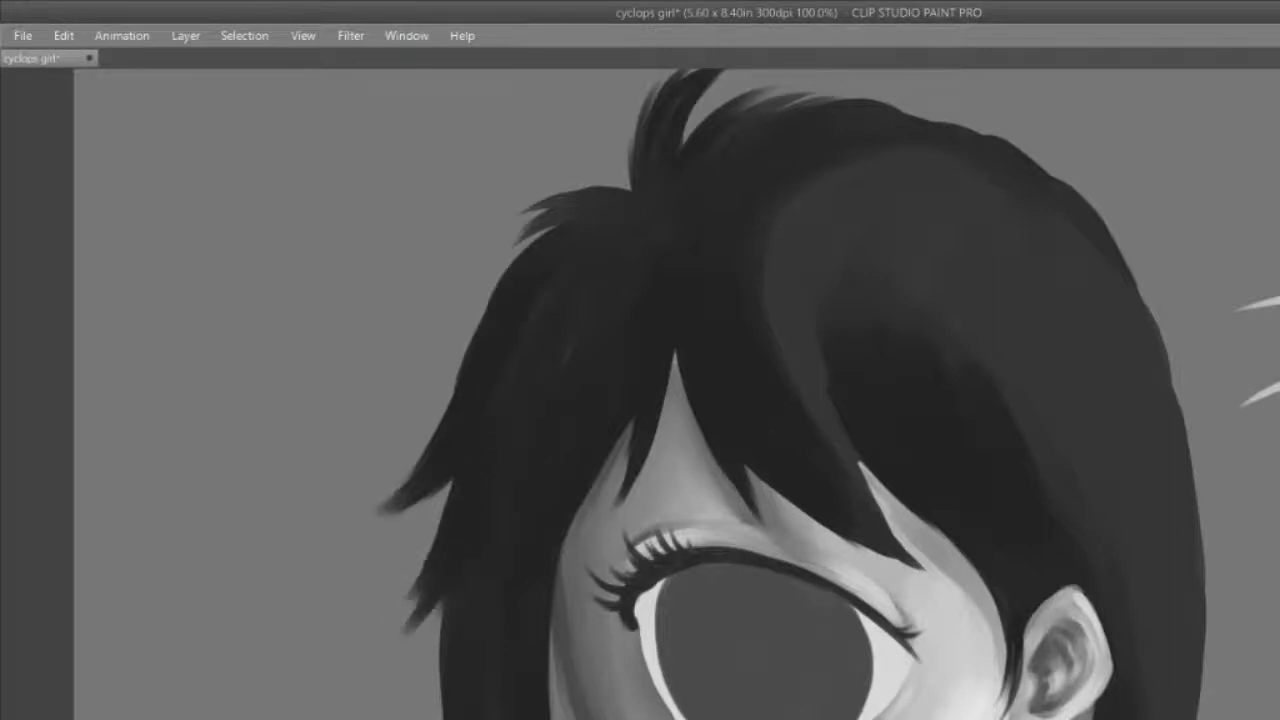
Step: Flip the canvas view horizontally and slightly widen the long hair's outer edge below the lower pointed tips
key(h)
scroll(837, 417, down, 5)
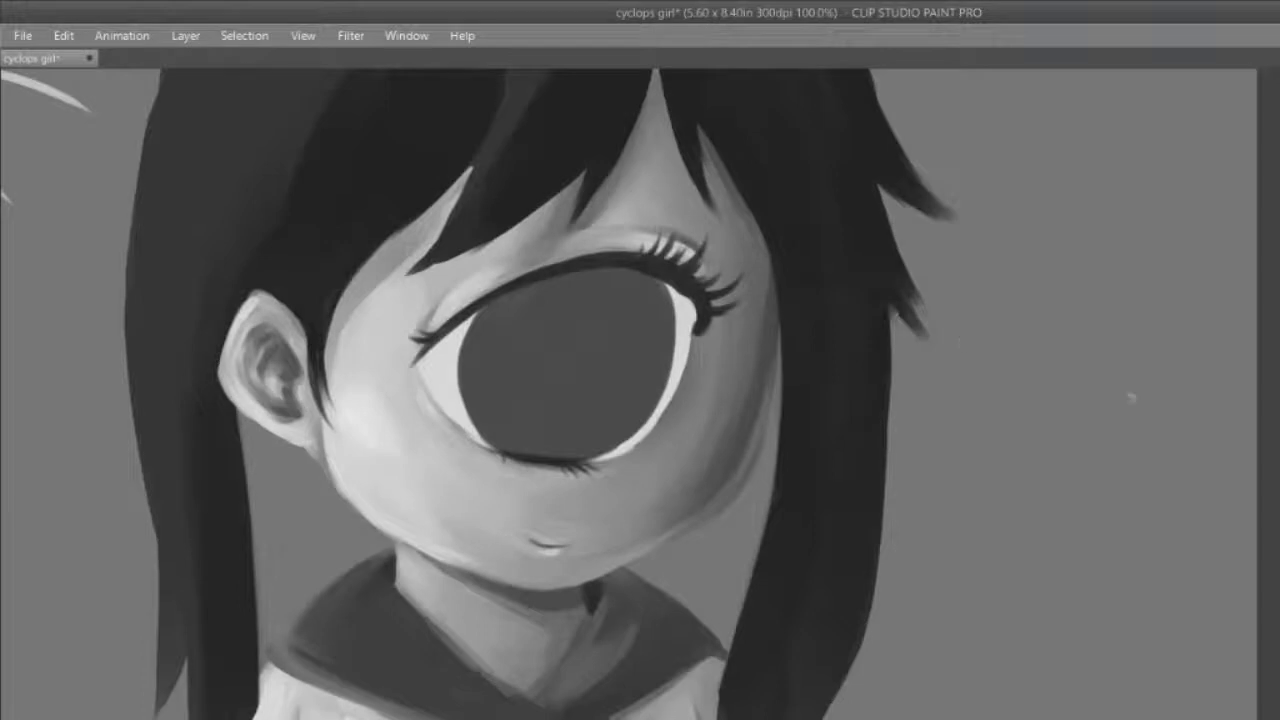
mouse_move(878, 329)
mouse_down()
mouse_move(896, 345)
mouse_move(882, 574)
mouse_up()
drag(886, 344, 884, 575)
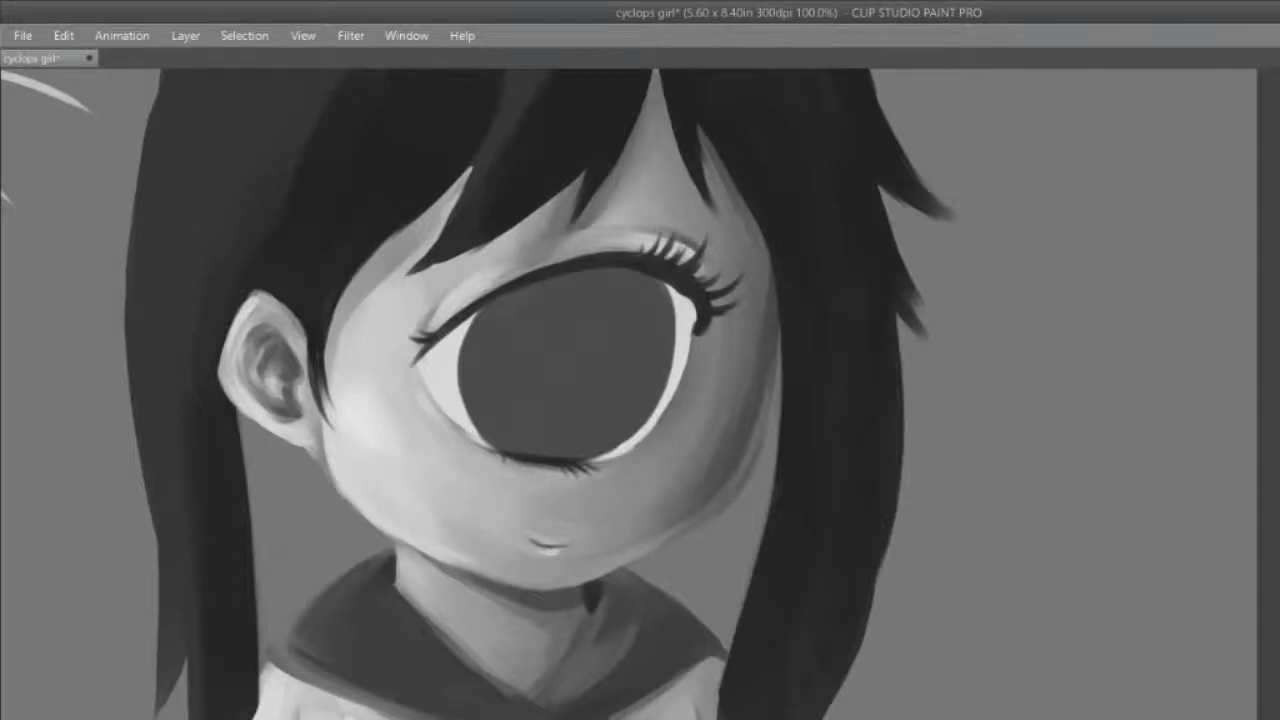
key(ctrl+z)
key(ctrl+z)
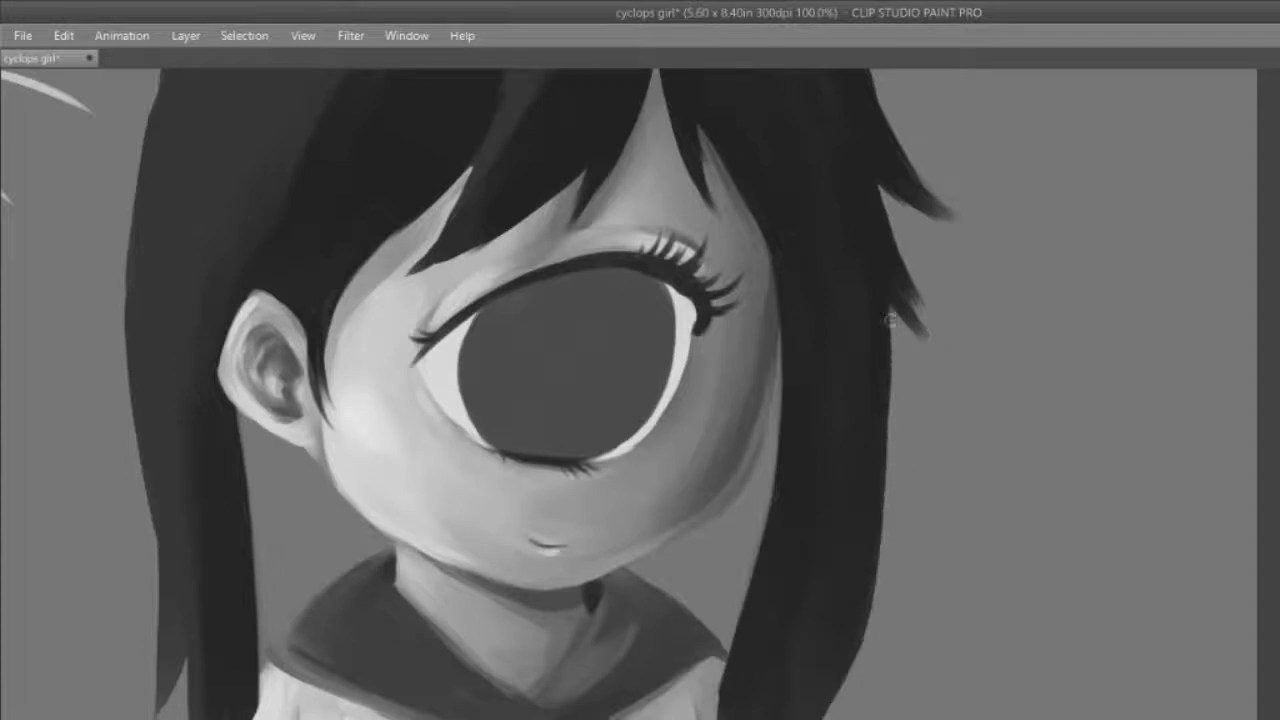
drag(878, 284, 858, 459)
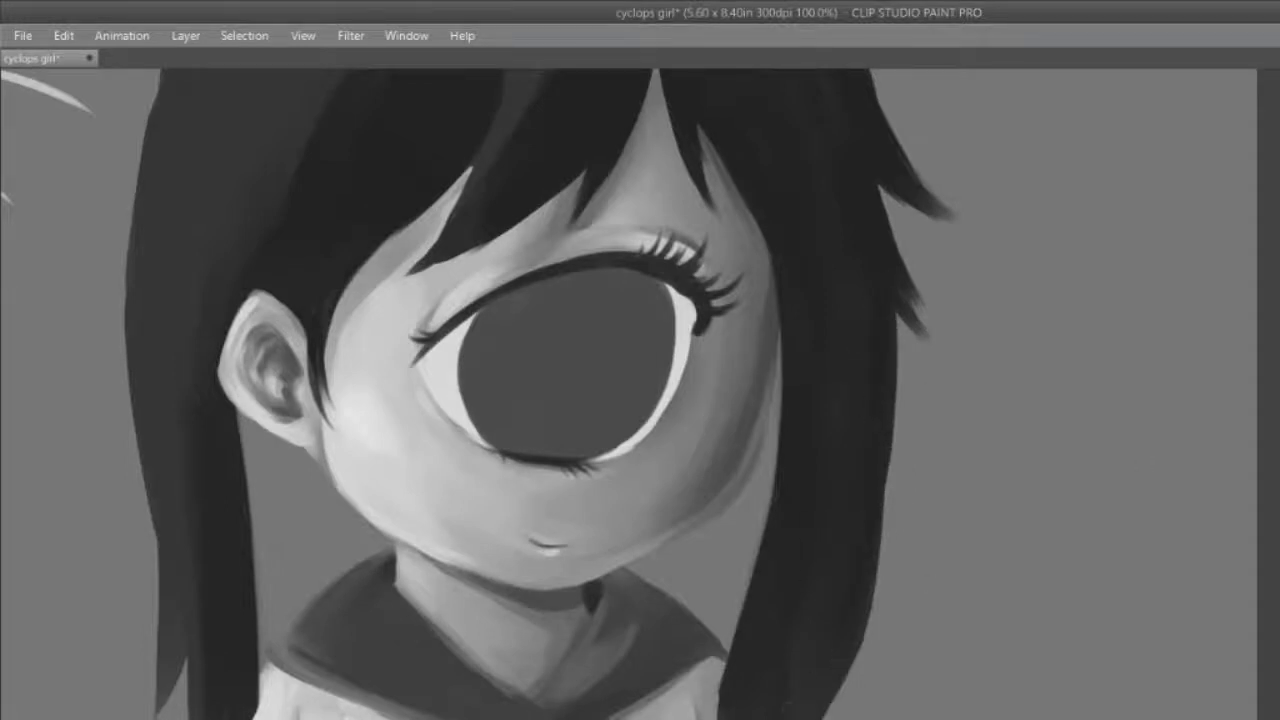
scroll(718, 358, up, 5)
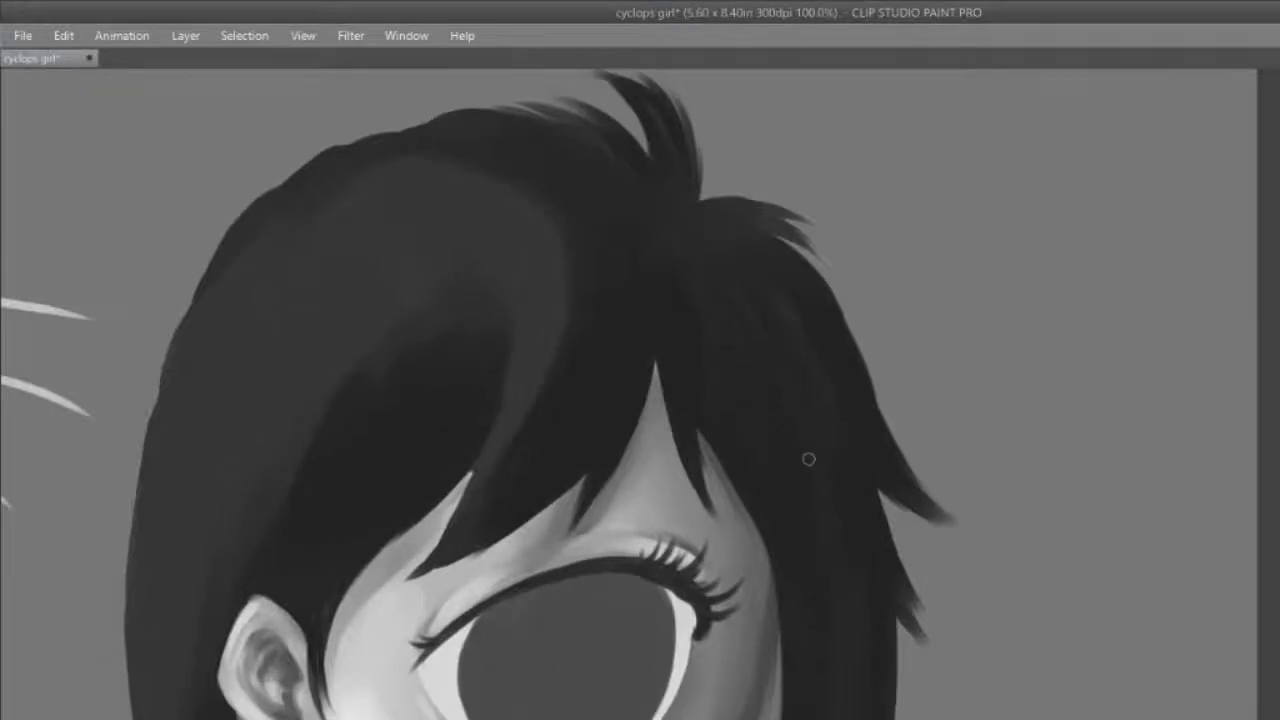
Step: Paint a small dark spot at the crown as the origin point of the hair strands
drag(511, 272, 475, 349)
click(652, 227)
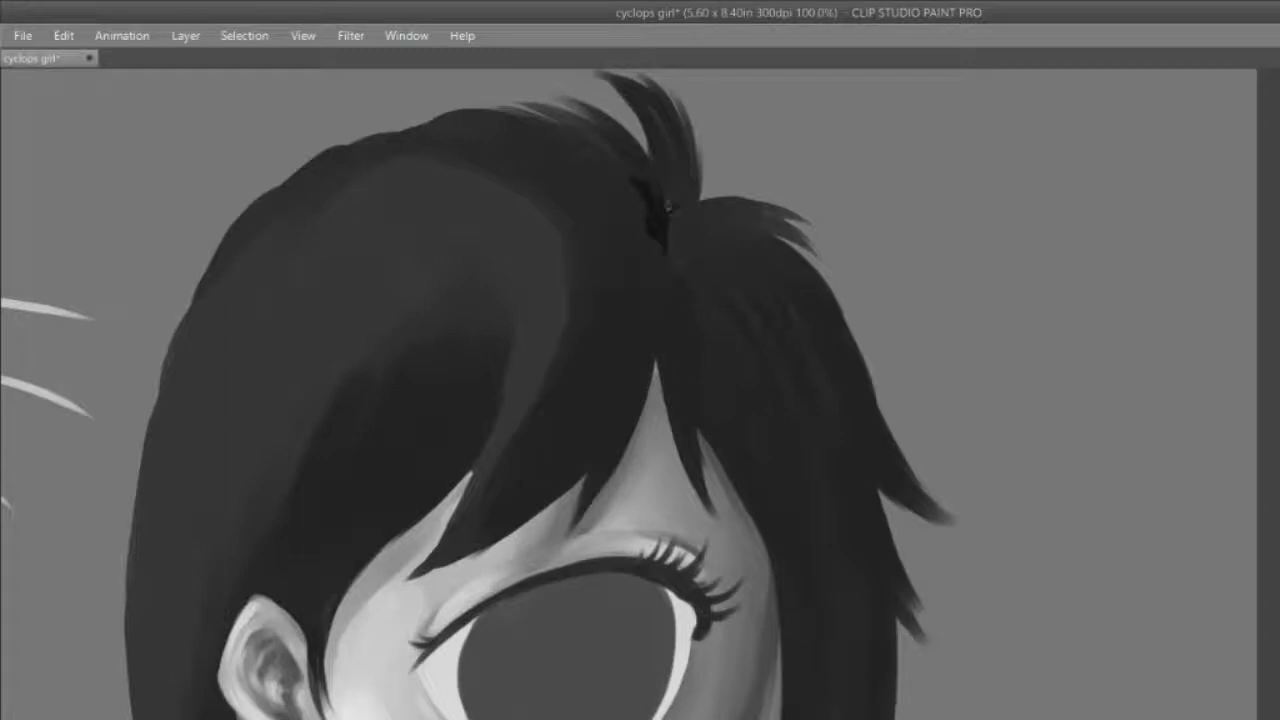
key(ctrl+z)
Step: Sketch light guide arrows radiating from the crown spot across the swept hair, fringe, side hair and upright tuft
mouse_move(650, 231)
mouse_down()
mouse_move(485, 155)
mouse_move(340, 261)
mouse_up()
drag(640, 232, 370, 342)
drag(400, 280, 378, 343)
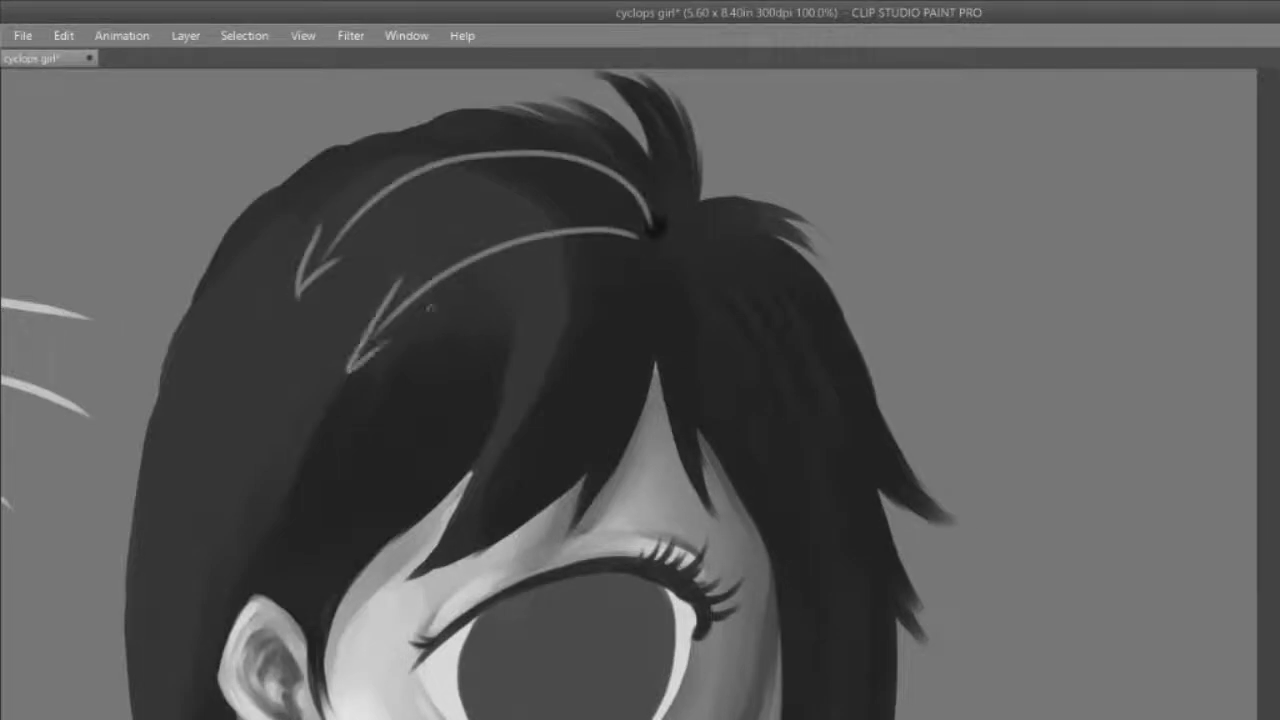
mouse_move(652, 233)
mouse_down()
mouse_move(606, 390)
mouse_move(545, 440)
mouse_up()
drag(556, 382, 555, 446)
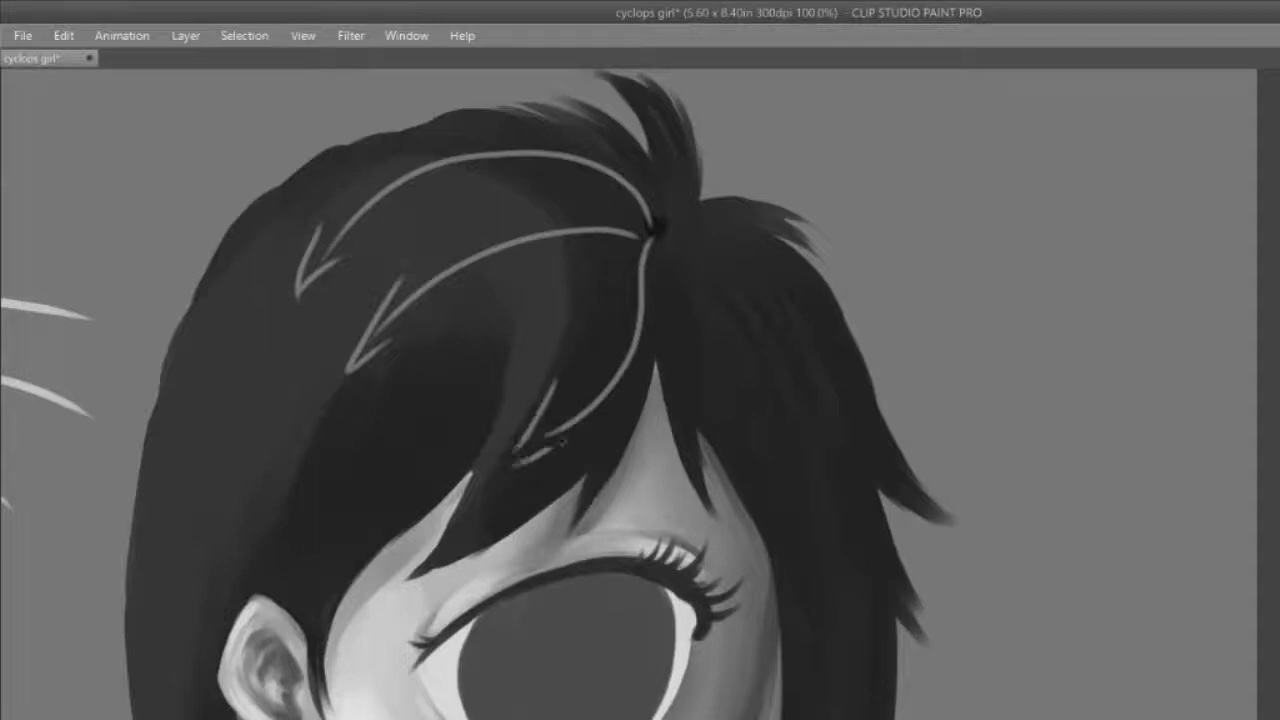
drag(654, 235, 682, 390)
drag(660, 348, 694, 420)
mouse_move(680, 236)
mouse_down()
mouse_move(806, 432)
mouse_move(755, 207)
mouse_move(775, 205)
mouse_move(736, 228)
mouse_move(675, 140)
mouse_move(682, 153)
mouse_up()
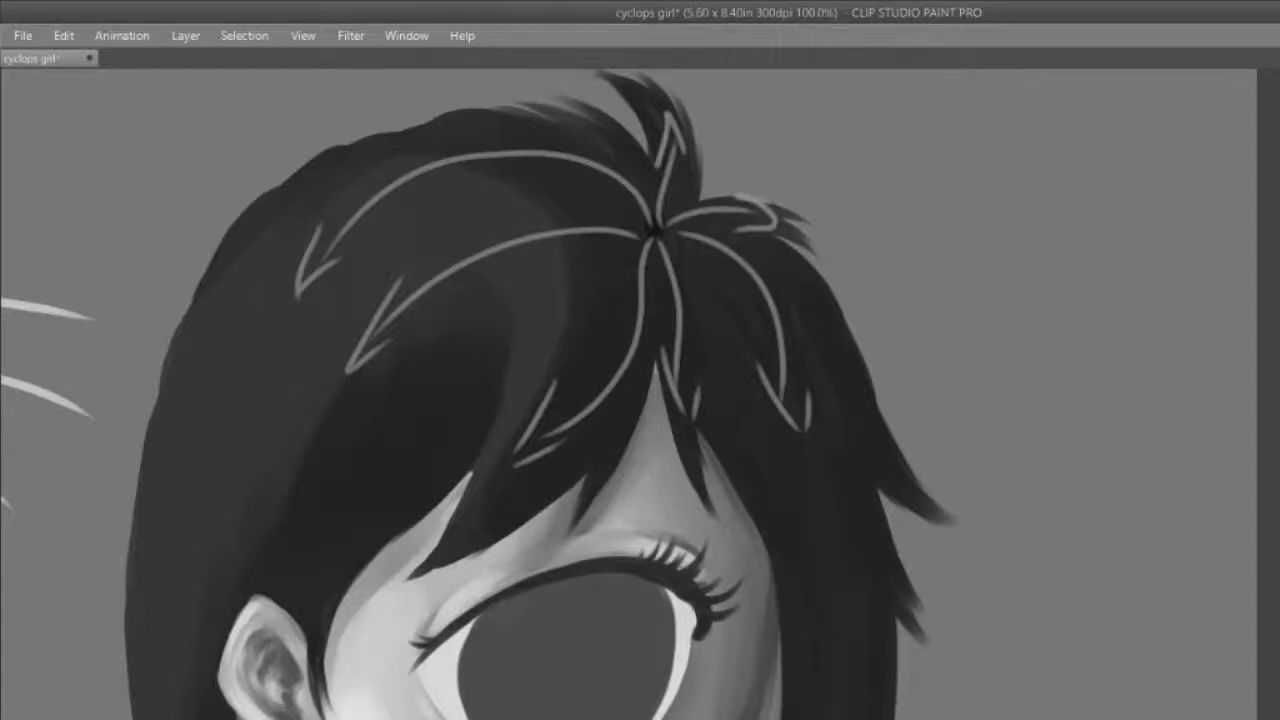
Step: Undo all the light guide arrows over the hair, keeping the dark crown spot
scroll(640, 394, down, 3)
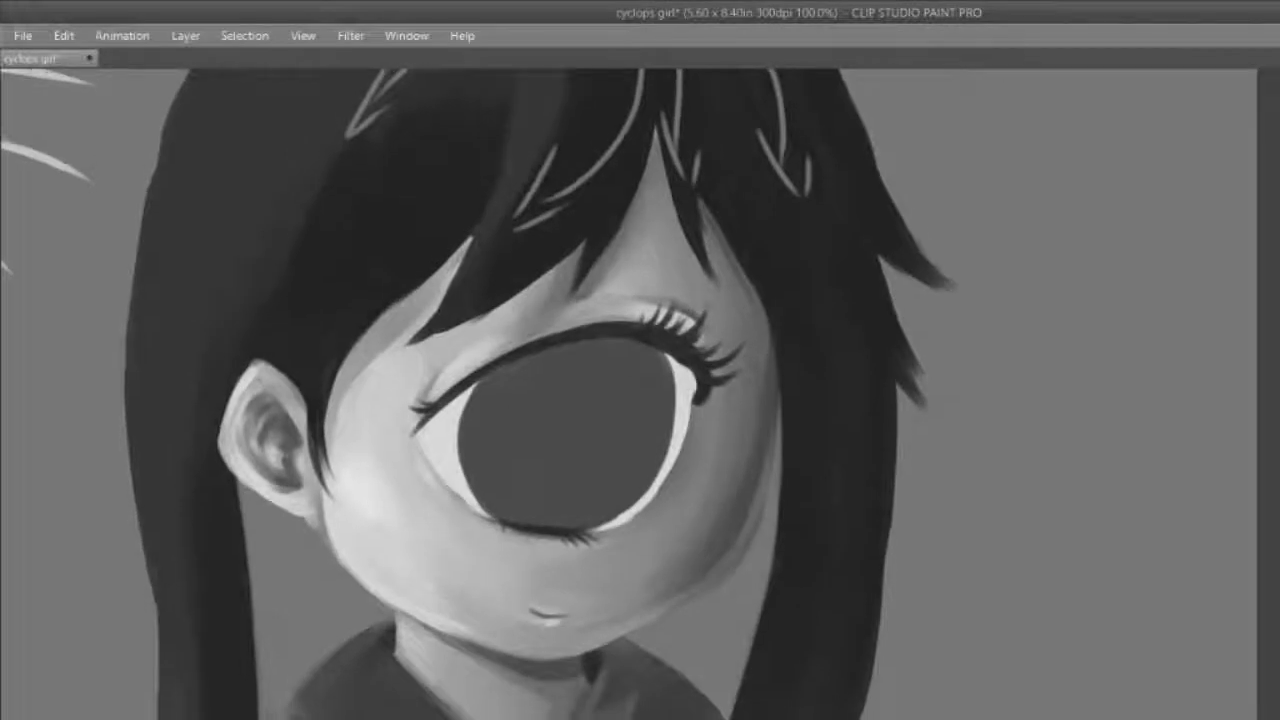
scroll(640, 394, up, 1)
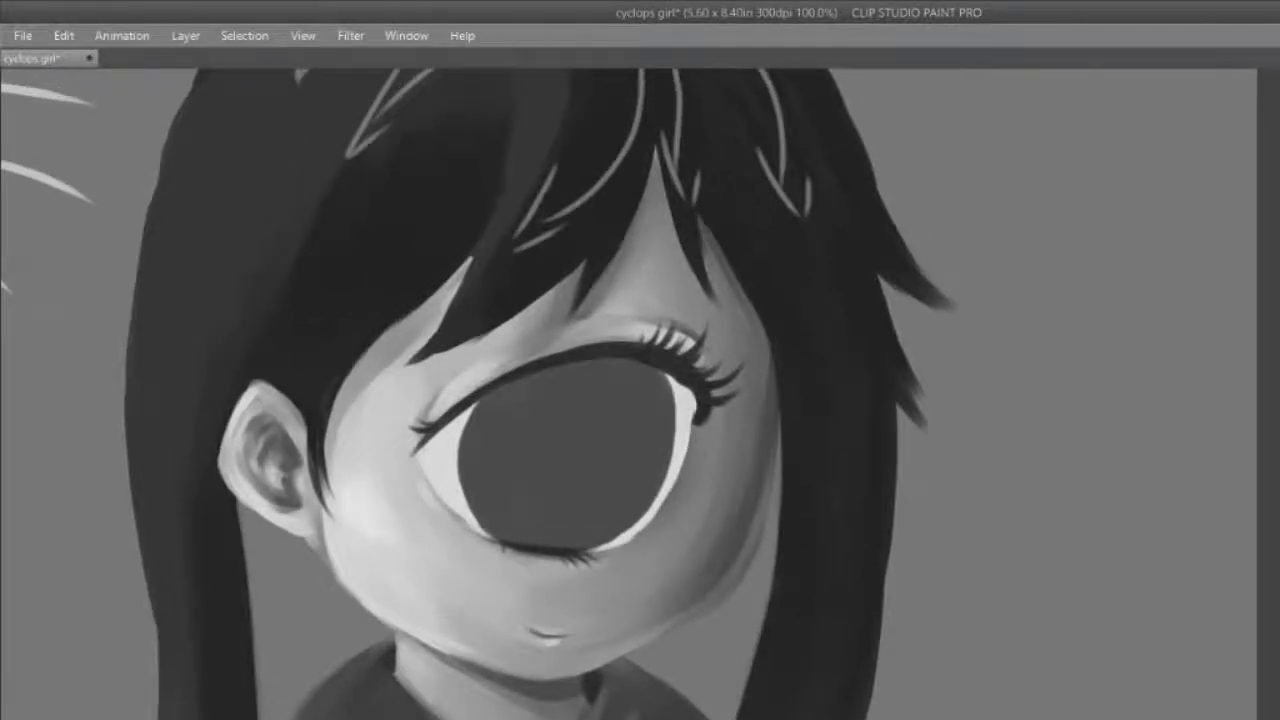
scroll(640, 400, up, 3)
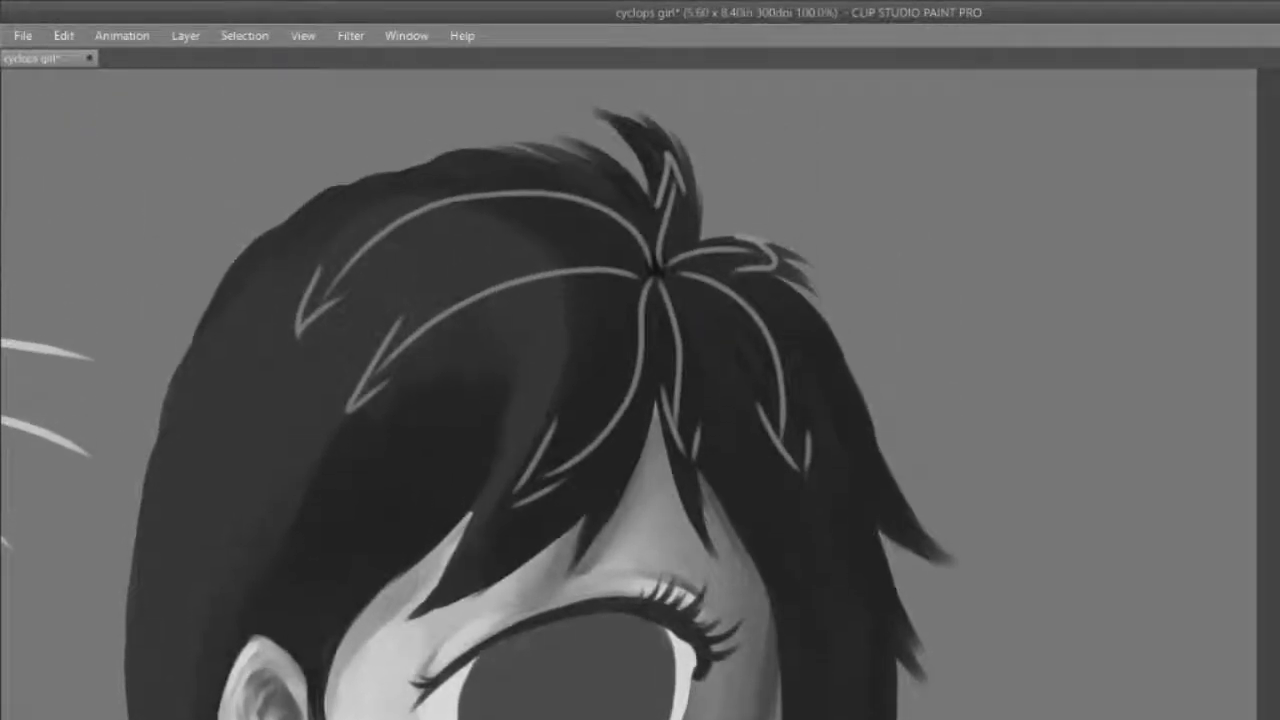
scroll(1098, 469, up, 1)
key(ctrl+z)
key(ctrl+z)
key(ctrl+z)
key(ctrl+z)
key(ctrl+z)
key(ctrl+z)
key(ctrl+z)
key(ctrl+z)
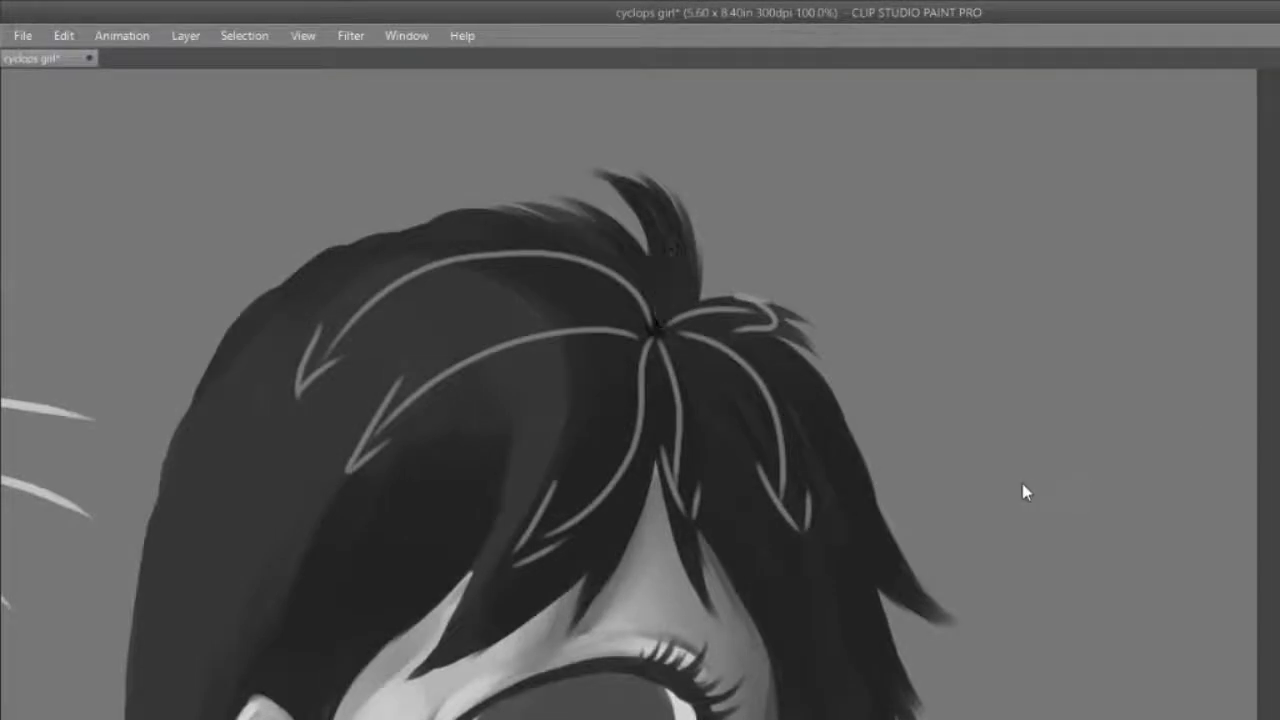
key(ctrl+z)
key(ctrl+z)
key(ctrl+z)
key(ctrl+z)
key(ctrl+z)
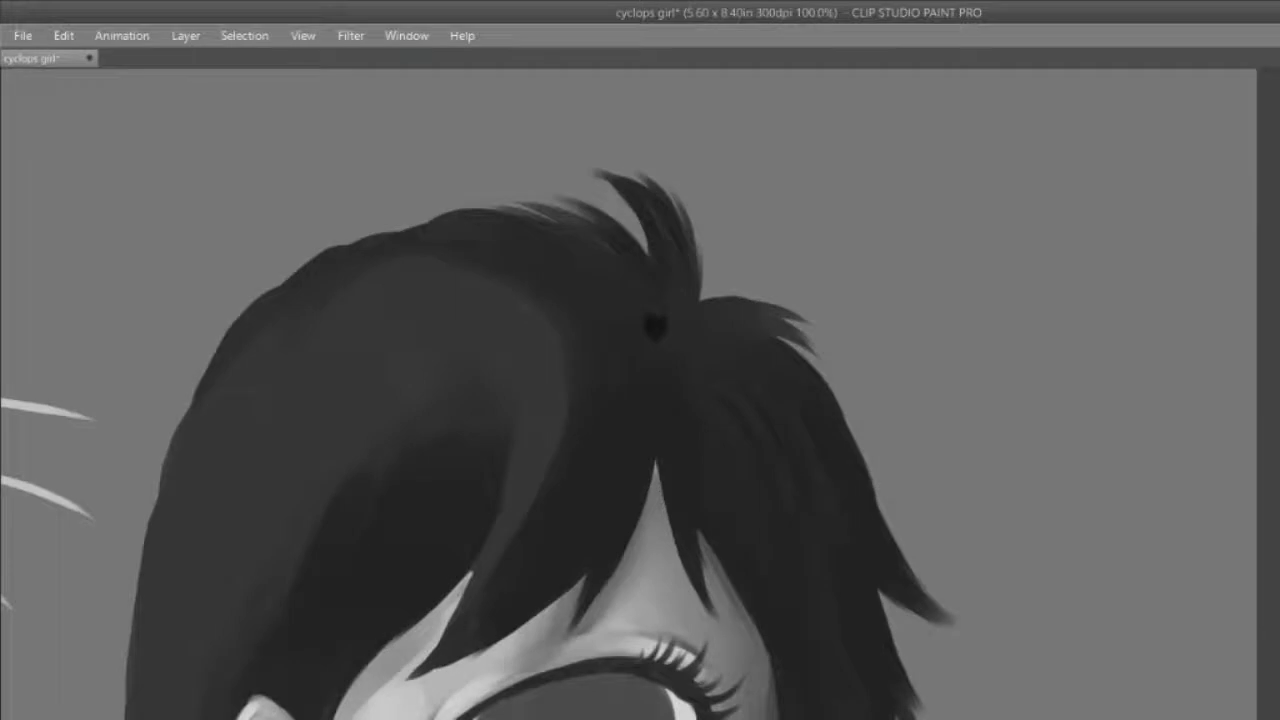
Step: Paint short dark tapered strands radiating from the crown spot into the fringe and top hair
scroll(1157, 461, down, 1)
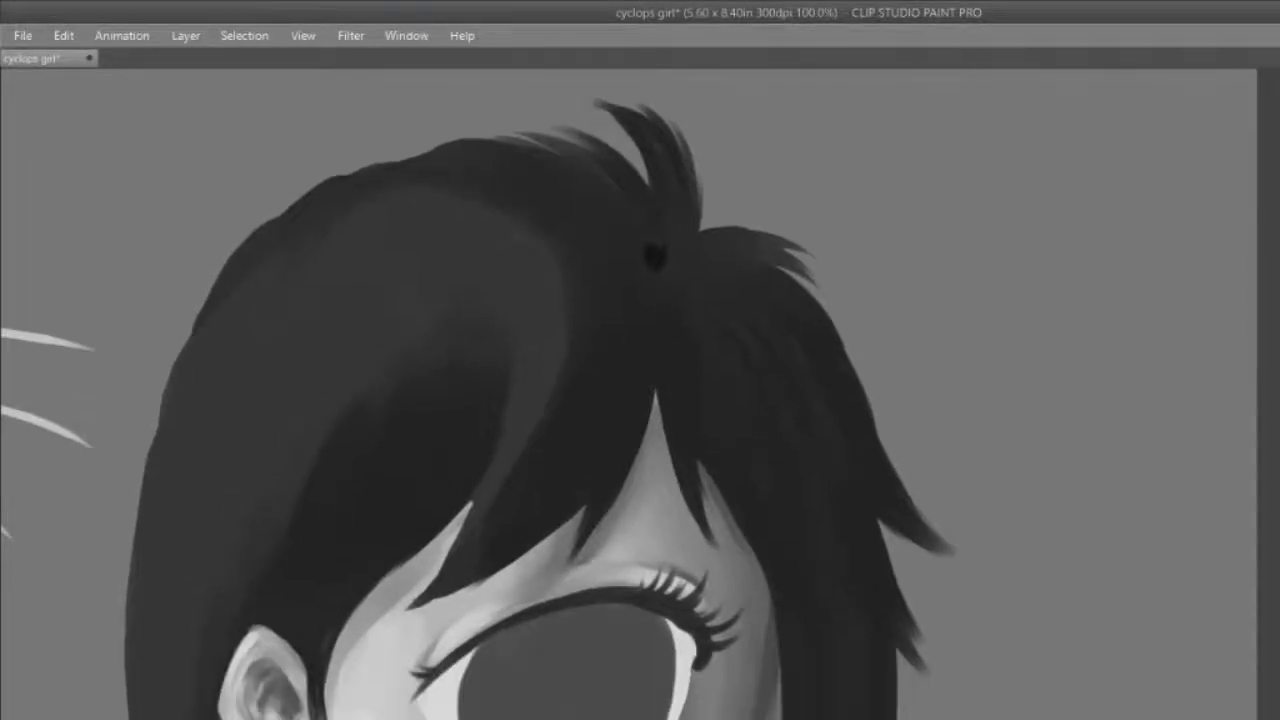
scroll(628, 394, left, 3)
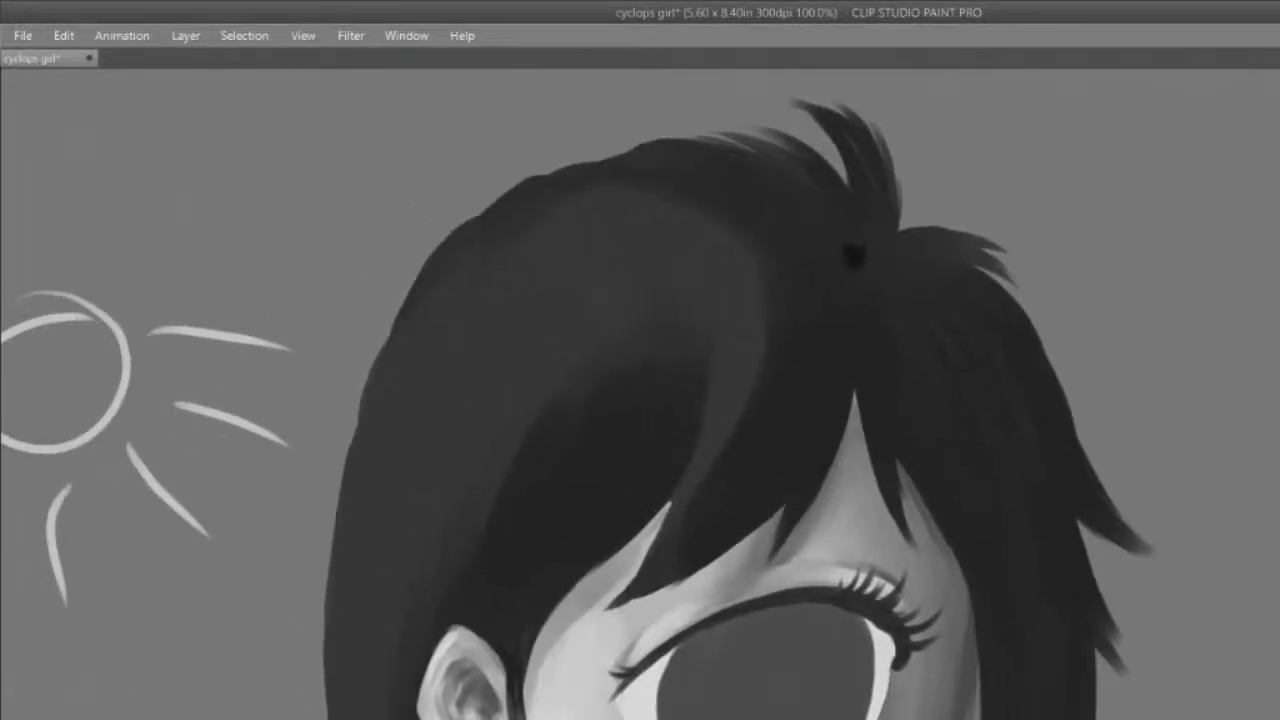
mouse_move(1051, 318)
mouse_down()
mouse_move(1083, 318)
mouse_move(1130, 262)
mouse_up()
key(ctrl+z)
scroll(640, 394, up, 3)
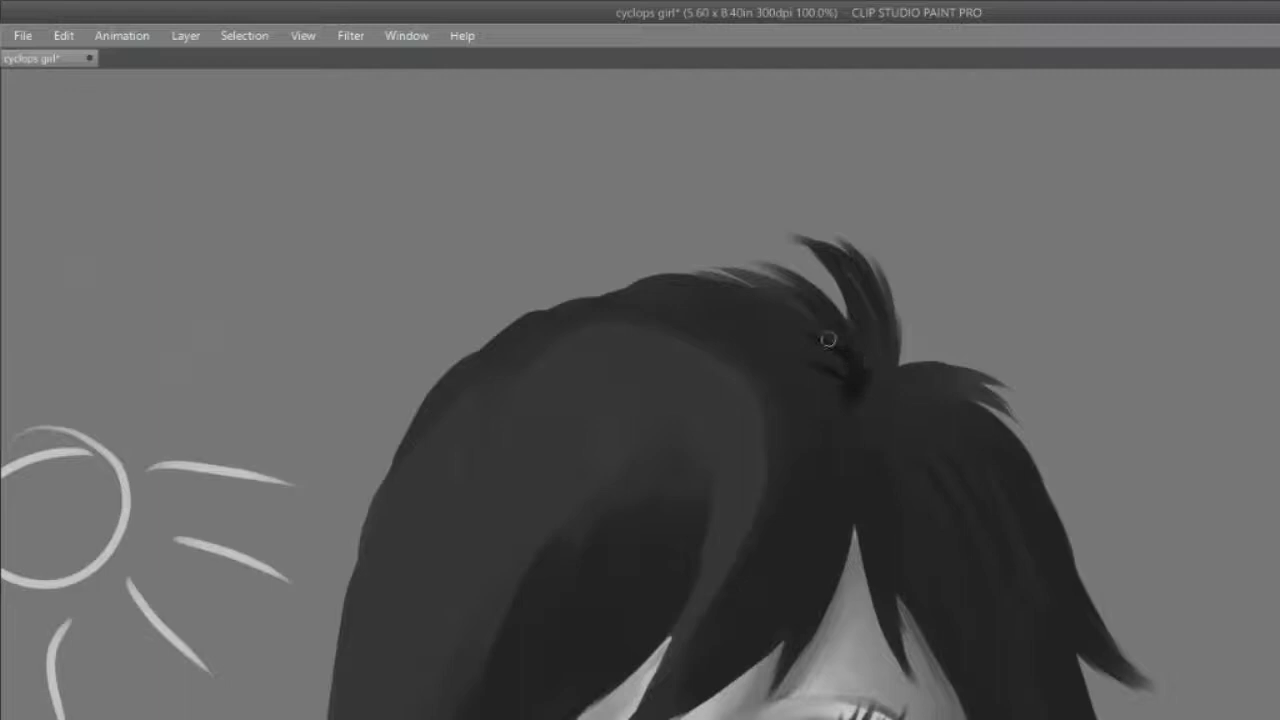
mouse_move(857, 398)
mouse_down()
mouse_move(857, 433)
mouse_move(850, 410)
mouse_move(875, 441)
mouse_move(858, 392)
mouse_move(887, 484)
mouse_move(867, 397)
mouse_move(912, 386)
mouse_move(876, 395)
mouse_move(913, 348)
mouse_move(864, 387)
mouse_move(894, 336)
mouse_move(880, 376)
mouse_move(844, 393)
mouse_move(917, 390)
mouse_move(929, 494)
mouse_up()
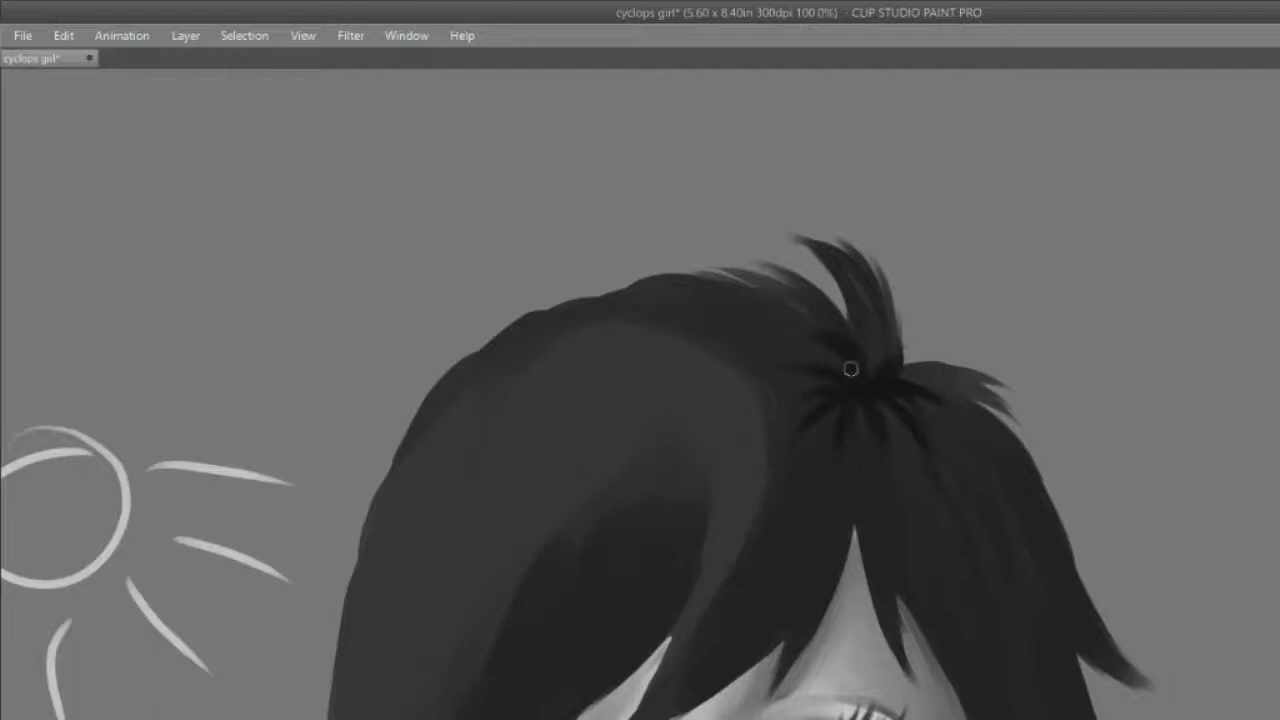
Step: Deepen the shadows in the locks behind the crown, along the upright tuft's base and beneath the small right lock
drag(846, 374, 811, 327)
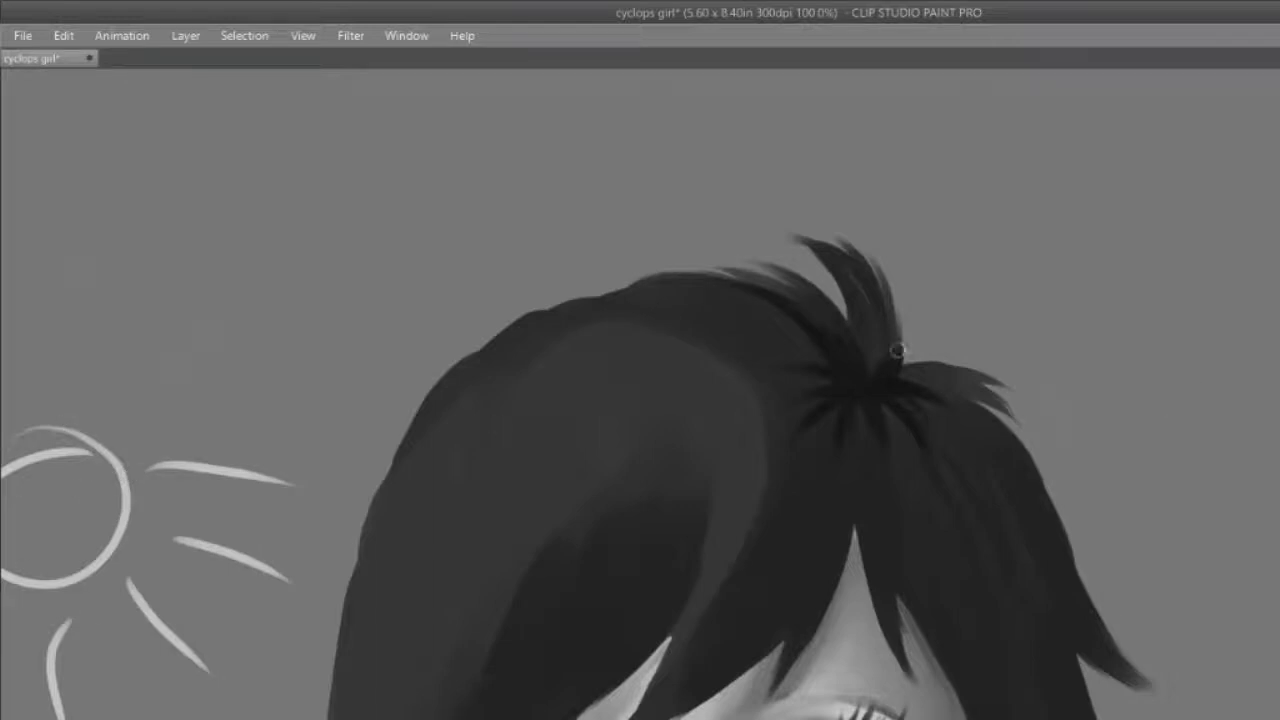
drag(934, 390, 1016, 420)
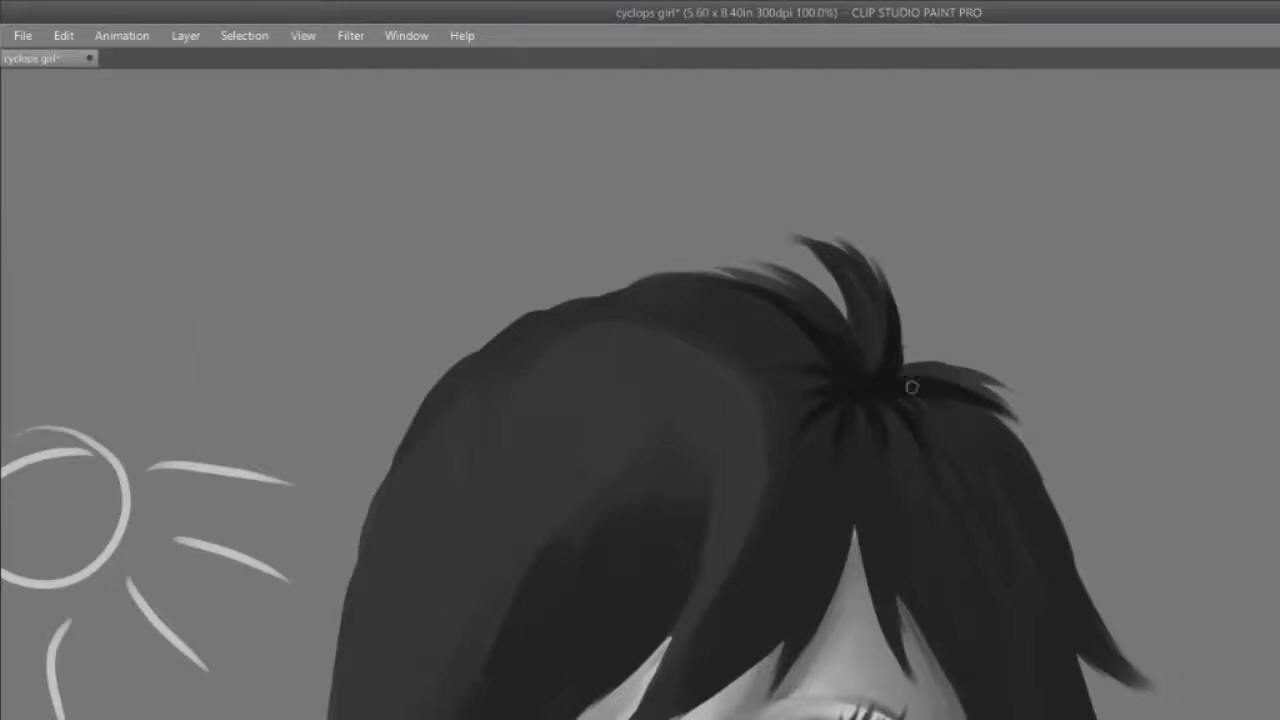
drag(967, 400, 1014, 432)
Step: Extend long dark strands from the crown down through the fringe and across the swept hair on the left
scroll(1270, 556, down, 15)
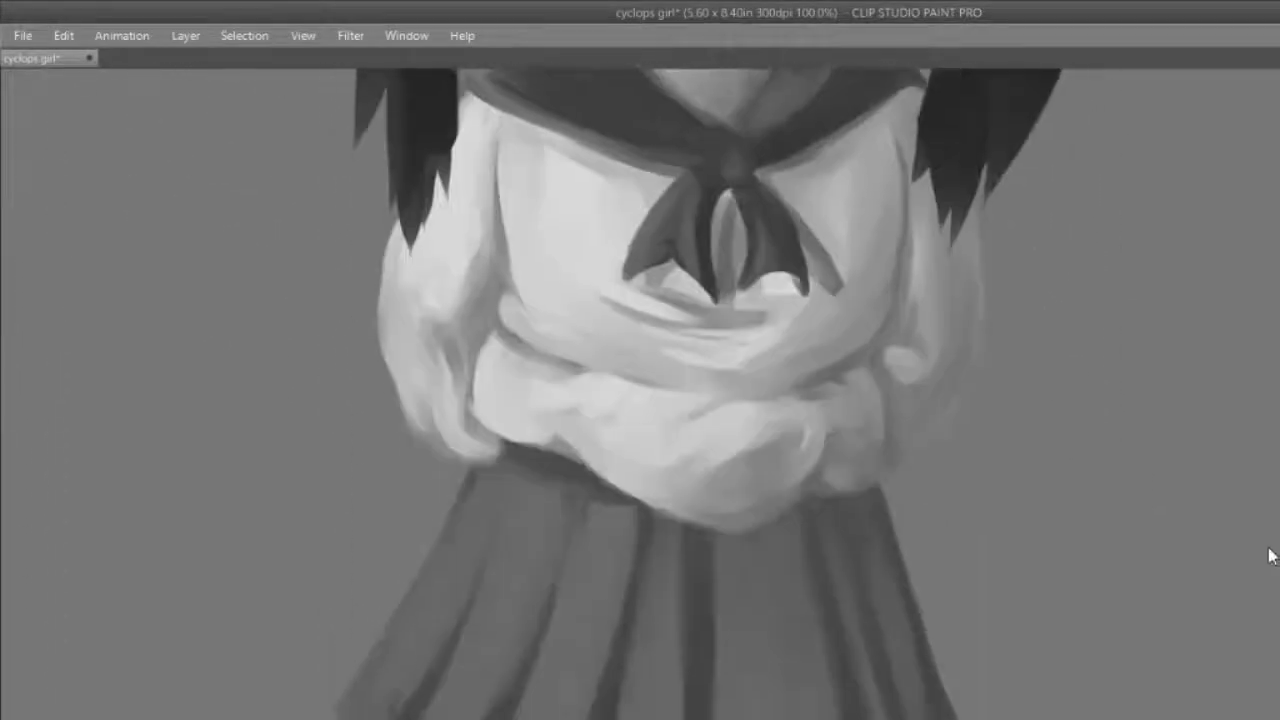
scroll(1270, 556, up, 10)
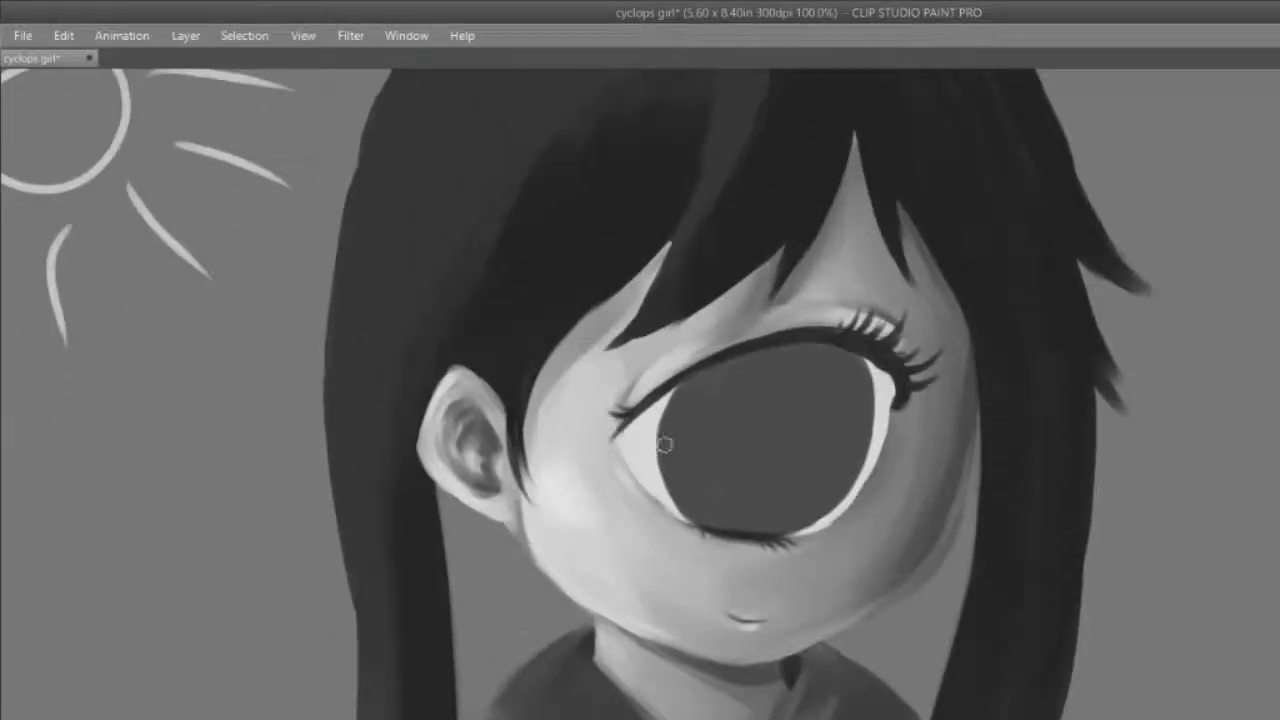
scroll(665, 445, up, 5)
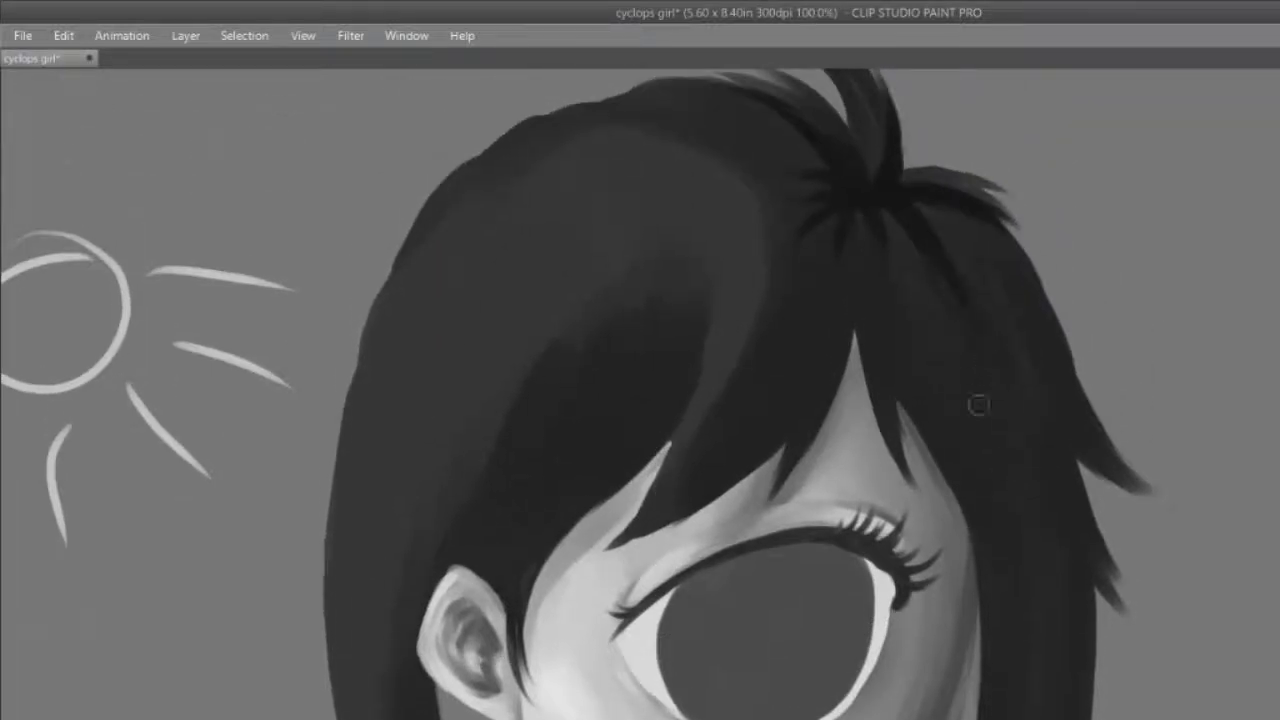
drag(889, 228, 892, 438)
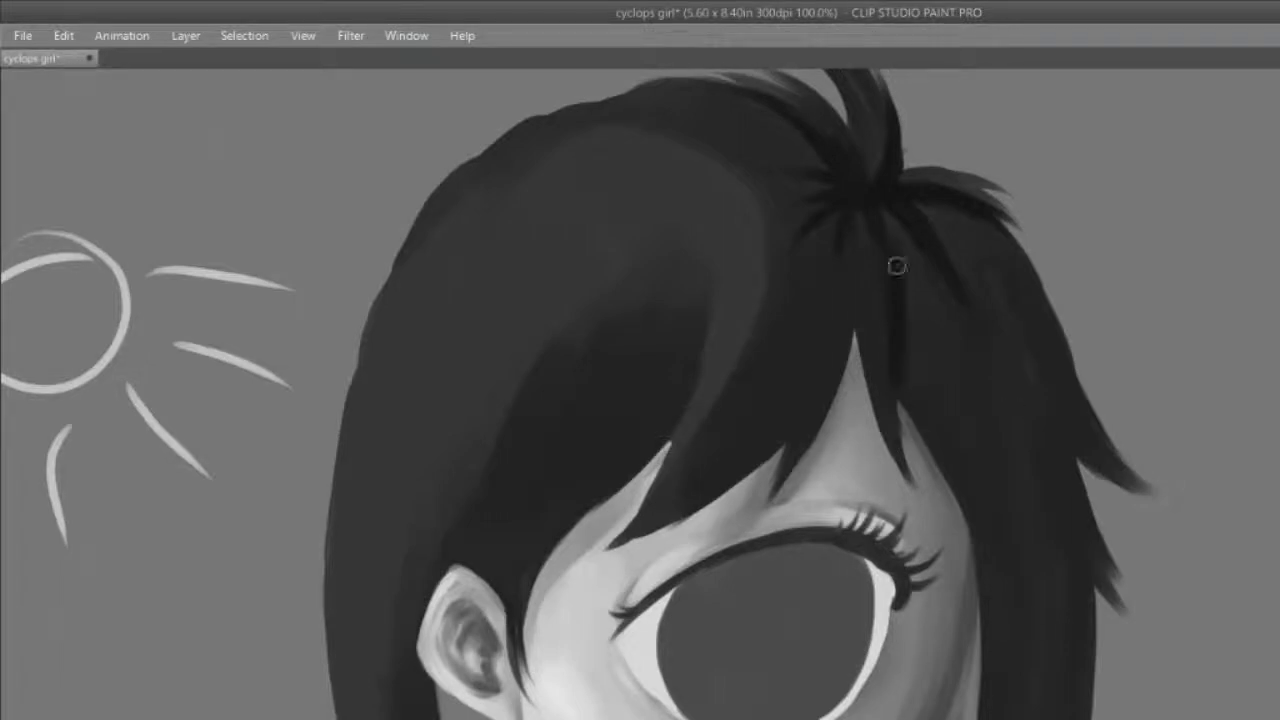
drag(851, 214, 837, 320)
scroll(823, 277, up, 2)
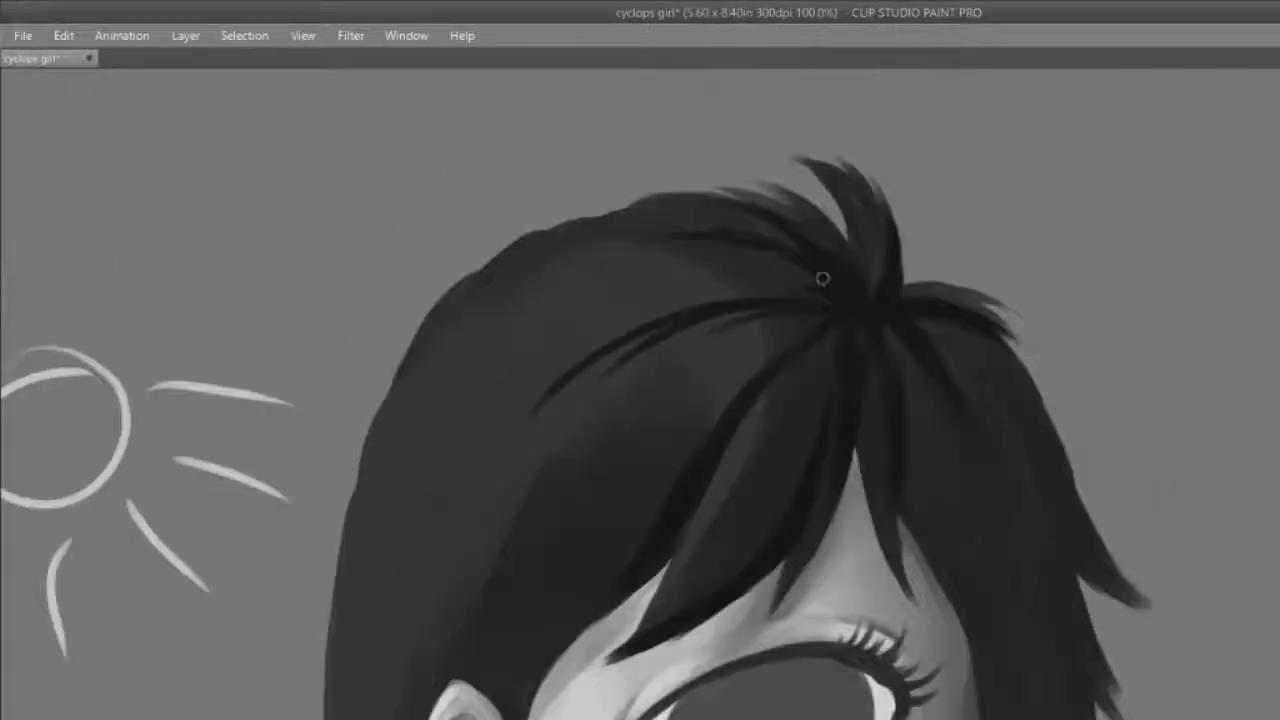
Step: Paint dark strands from the crown down the right side hair and along its outer edge towards the flared lock
drag(936, 318, 1077, 480)
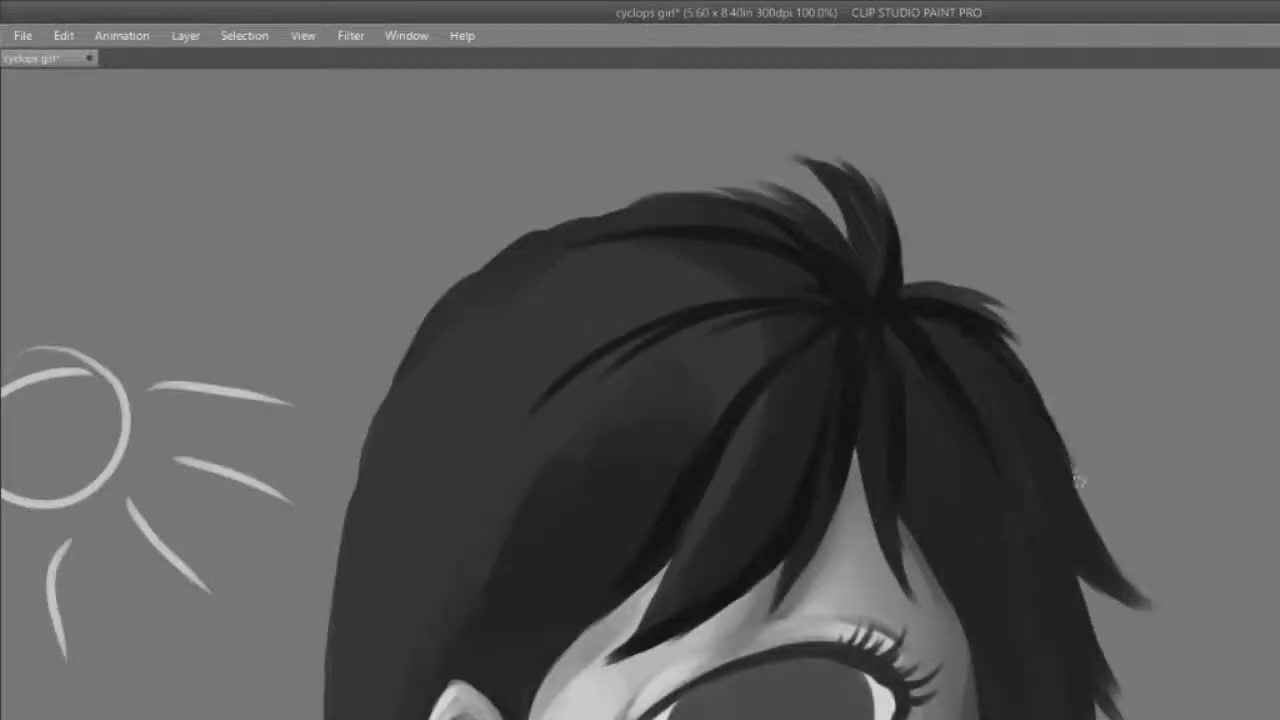
drag(994, 330, 1104, 572)
drag(1047, 414, 1112, 584)
drag(1055, 496, 1119, 617)
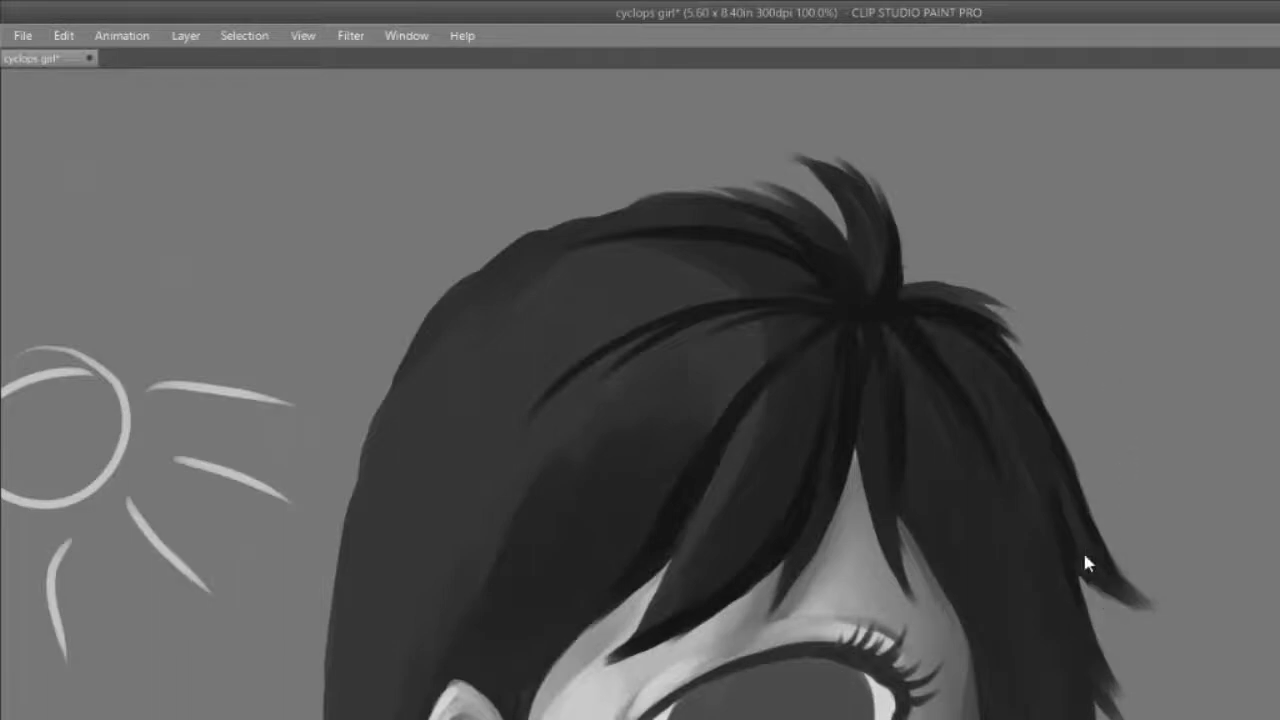
Step: Darken and sharpen the flared lock's tip and the lower pointed strand tips on the right hair edge
mouse_move(1076, 560)
mouse_down()
mouse_move(1159, 614)
mouse_move(1095, 578)
mouse_move(1149, 607)
mouse_move(1107, 558)
mouse_move(1155, 606)
mouse_up()
scroll(640, 400, down, 3)
mouse_move(1083, 434)
mouse_down()
mouse_move(1105, 517)
mouse_move(1103, 503)
mouse_move(1134, 560)
mouse_up()
mouse_move(1077, 475)
mouse_down()
mouse_move(1083, 512)
mouse_move(1124, 558)
mouse_up()
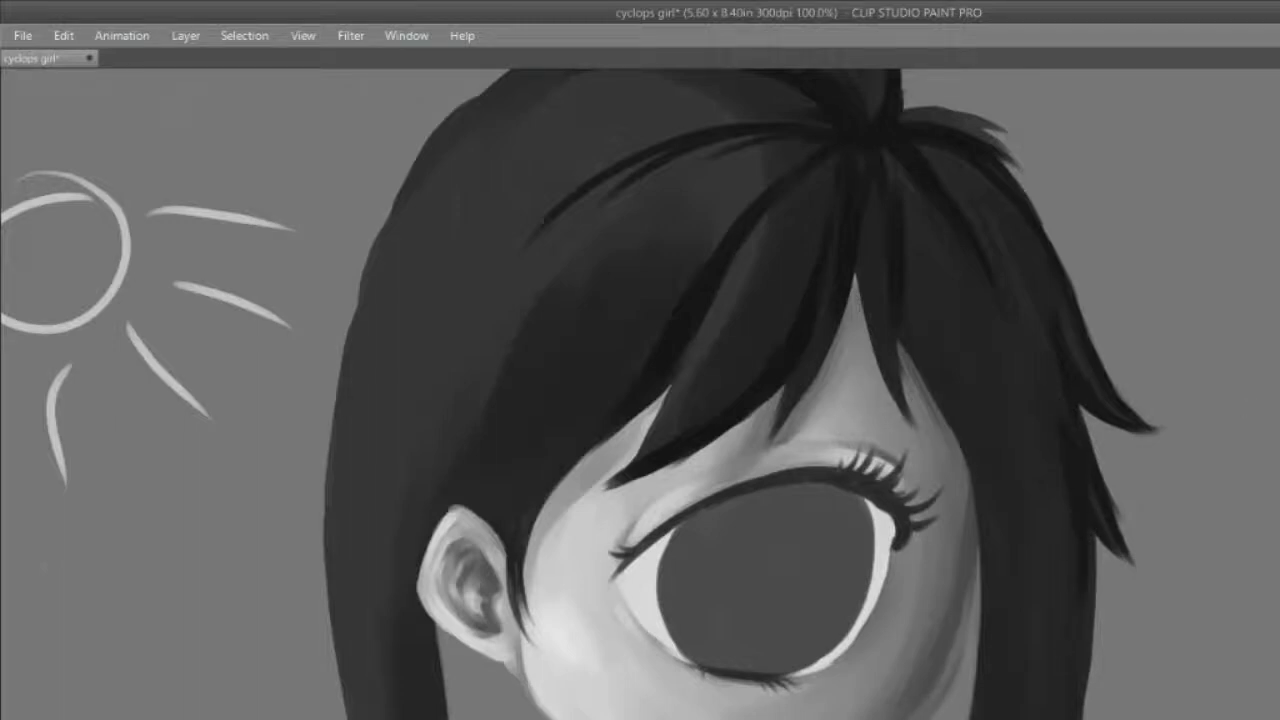
Step: Remove the small protruding lock right of the crown, leaving a smooth, rounded hair contour
scroll(1000, 322, up, 5)
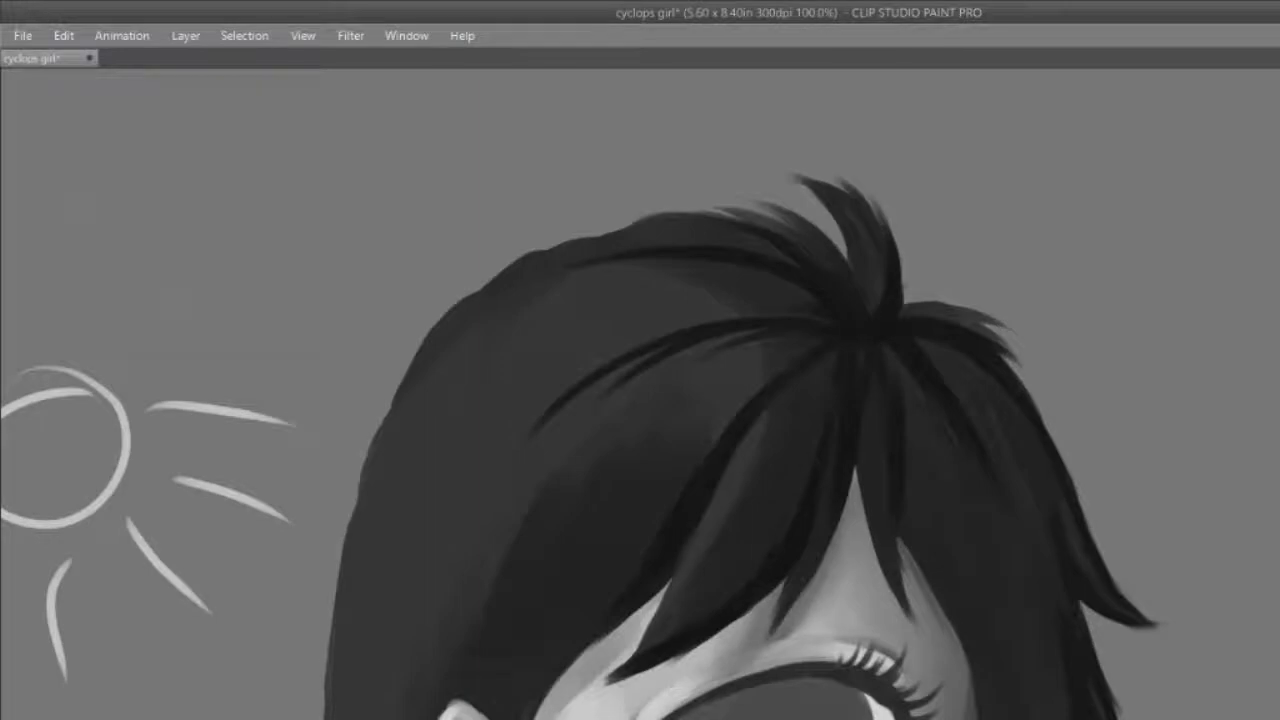
mouse_move(908, 308)
mouse_down()
mouse_move(961, 317)
mouse_move(912, 315)
mouse_move(1006, 345)
mouse_move(990, 324)
mouse_move(1000, 346)
mouse_move(912, 309)
mouse_move(1035, 383)
mouse_up()
mouse_move(959, 321)
mouse_down()
mouse_move(1048, 377)
mouse_move(1048, 340)
mouse_up()
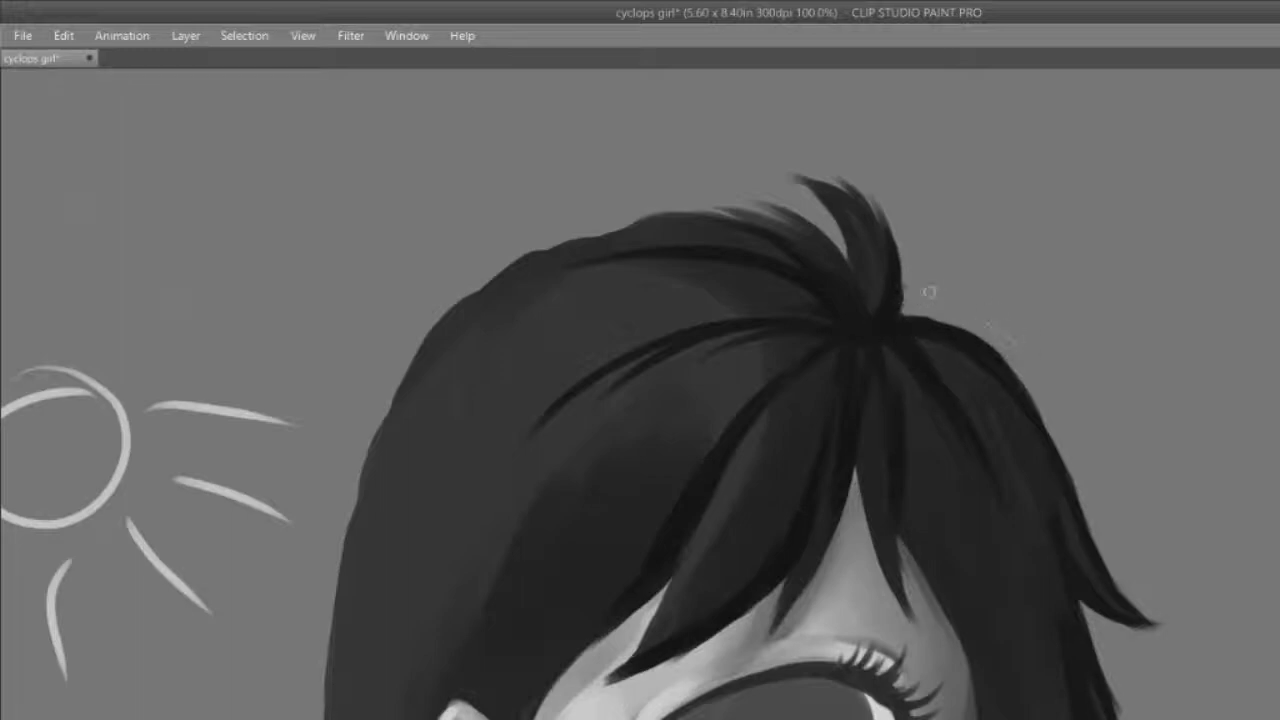
Step: Trim the upright tuft at the crown into one slim, curved lock with a clean pointed tip
scroll(1273, 257, up, 2)
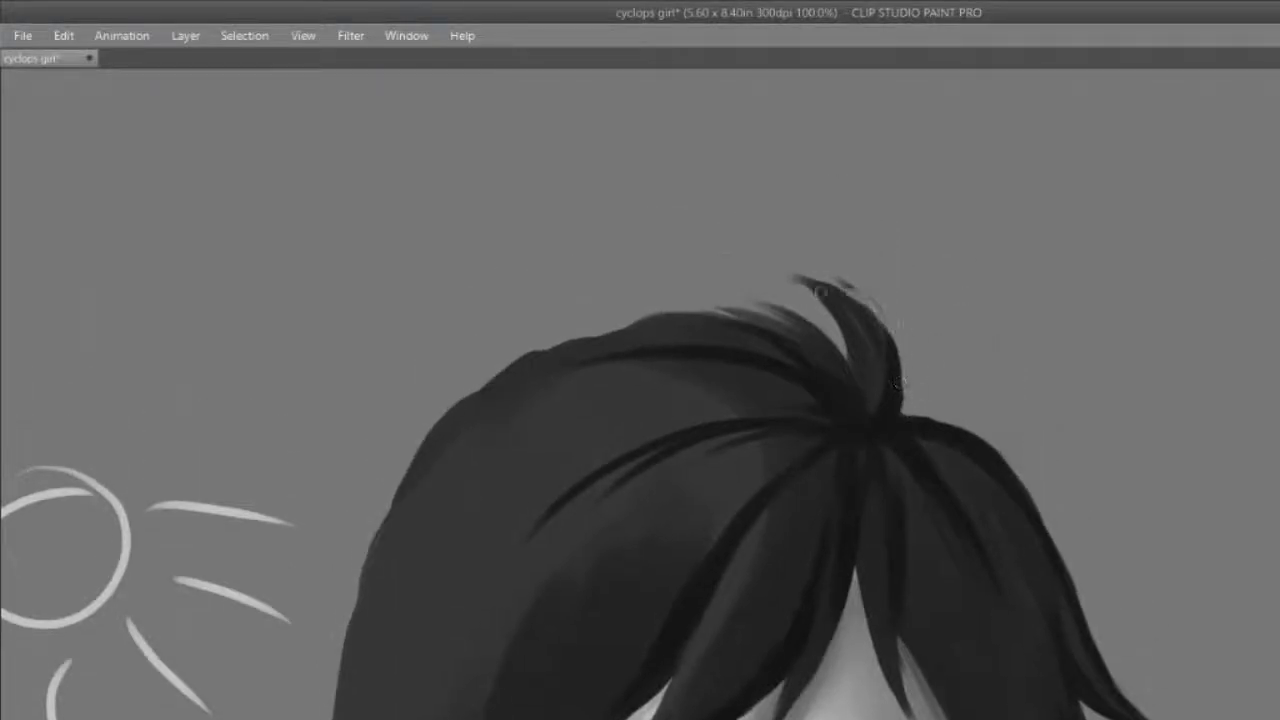
mouse_move(893, 355)
mouse_down()
mouse_move(768, 314)
mouse_move(885, 354)
mouse_move(855, 293)
mouse_move(870, 291)
mouse_move(910, 353)
mouse_move(793, 265)
mouse_move(871, 302)
mouse_move(888, 329)
mouse_move(788, 269)
mouse_move(819, 279)
mouse_move(775, 280)
mouse_up()
key(ctrl+z)
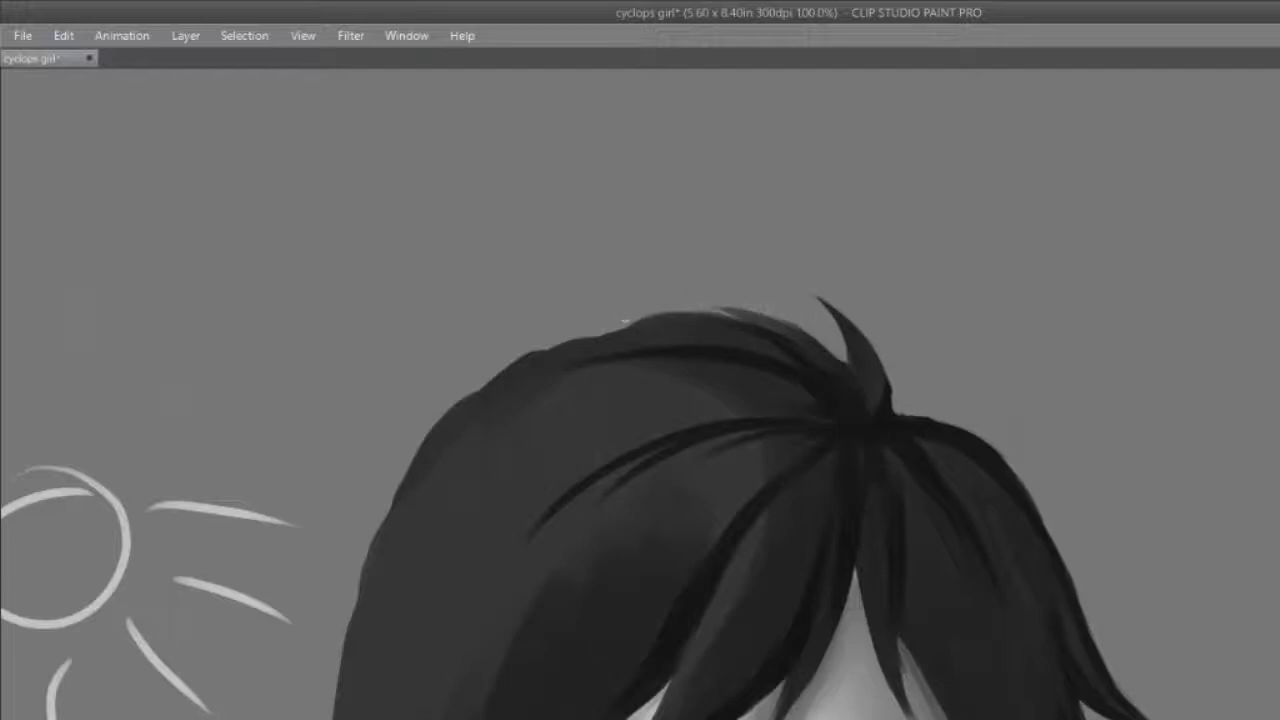
Step: Paint a dark, smooth contour along the upper left of the head, ending in a feathered strand tip
mouse_move(693, 324)
mouse_down()
mouse_move(509, 389)
mouse_move(657, 327)
mouse_move(512, 375)
mouse_move(586, 333)
mouse_move(688, 329)
mouse_move(484, 398)
mouse_up()
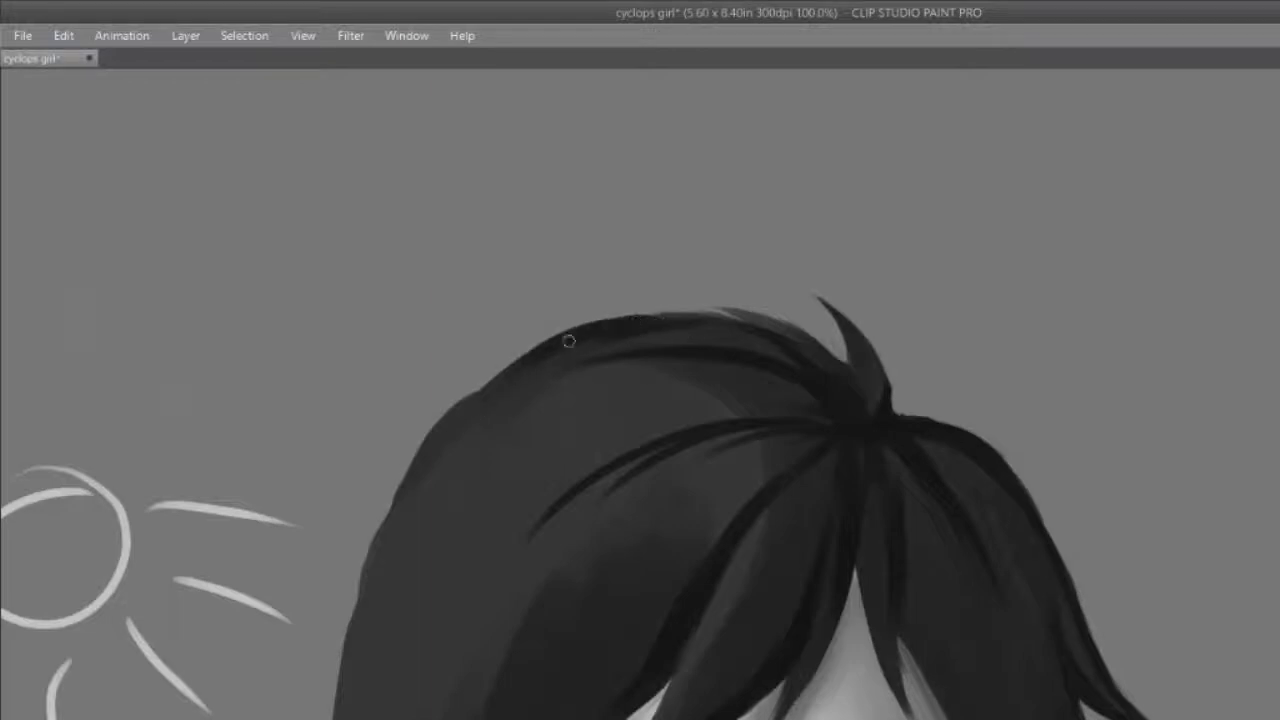
drag(520, 357, 492, 376)
drag(704, 330, 776, 344)
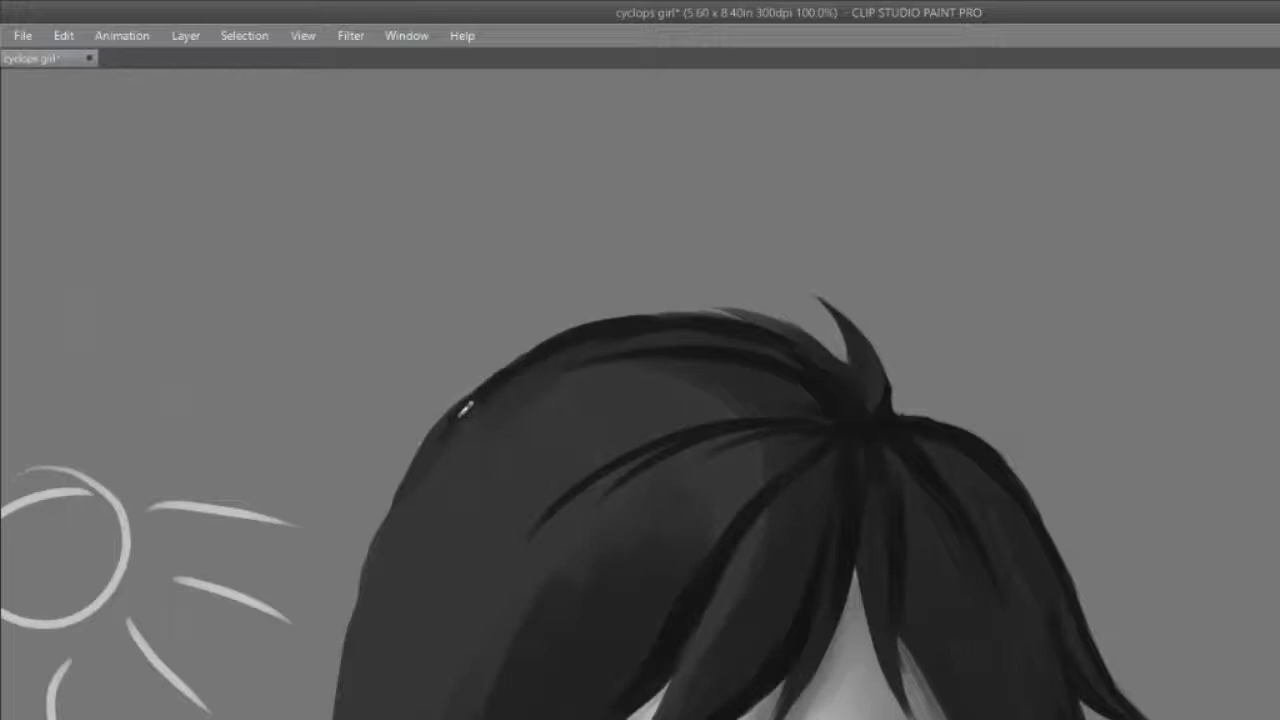
mouse_move(541, 359)
mouse_down()
mouse_move(423, 465)
mouse_move(507, 363)
mouse_move(432, 438)
mouse_up()
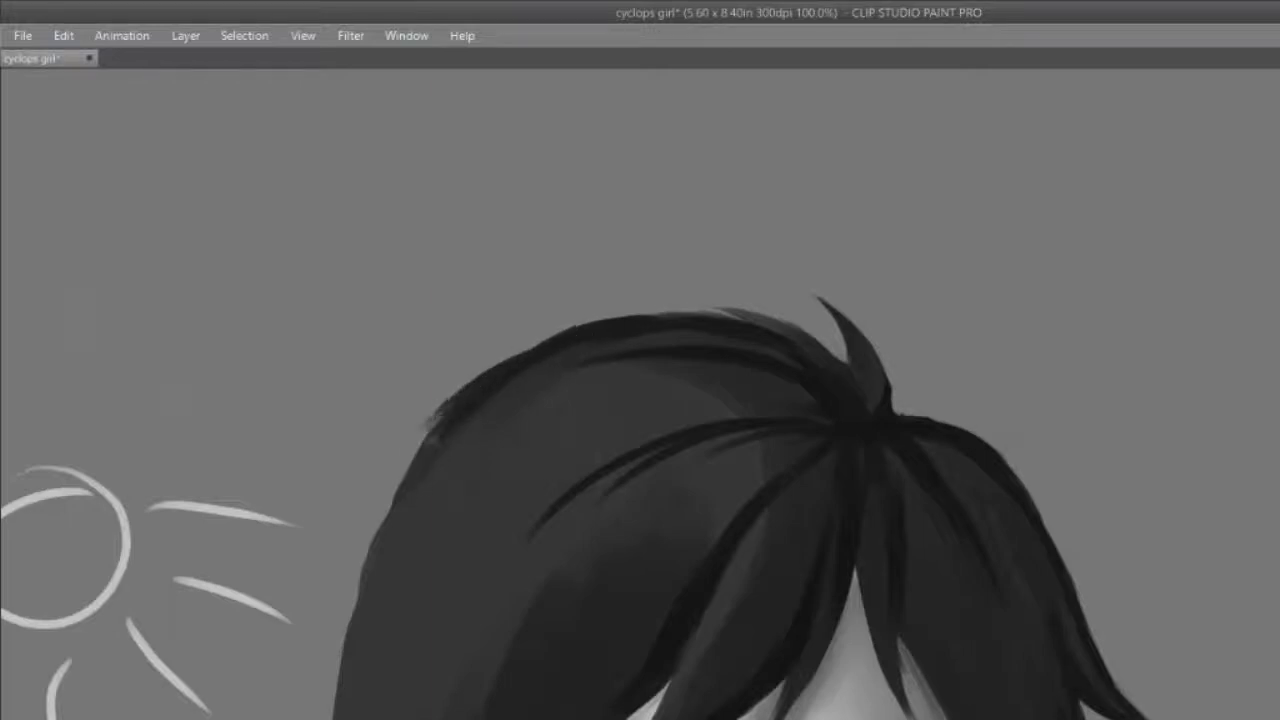
Step: Darken and smooth the hair's top edge from the head's highest point to the base of the upright tuft
mouse_move(786, 325)
mouse_down()
mouse_move(791, 334)
mouse_move(690, 316)
mouse_up()
mouse_move(845, 366)
mouse_down()
mouse_move(864, 397)
mouse_move(806, 334)
mouse_up()
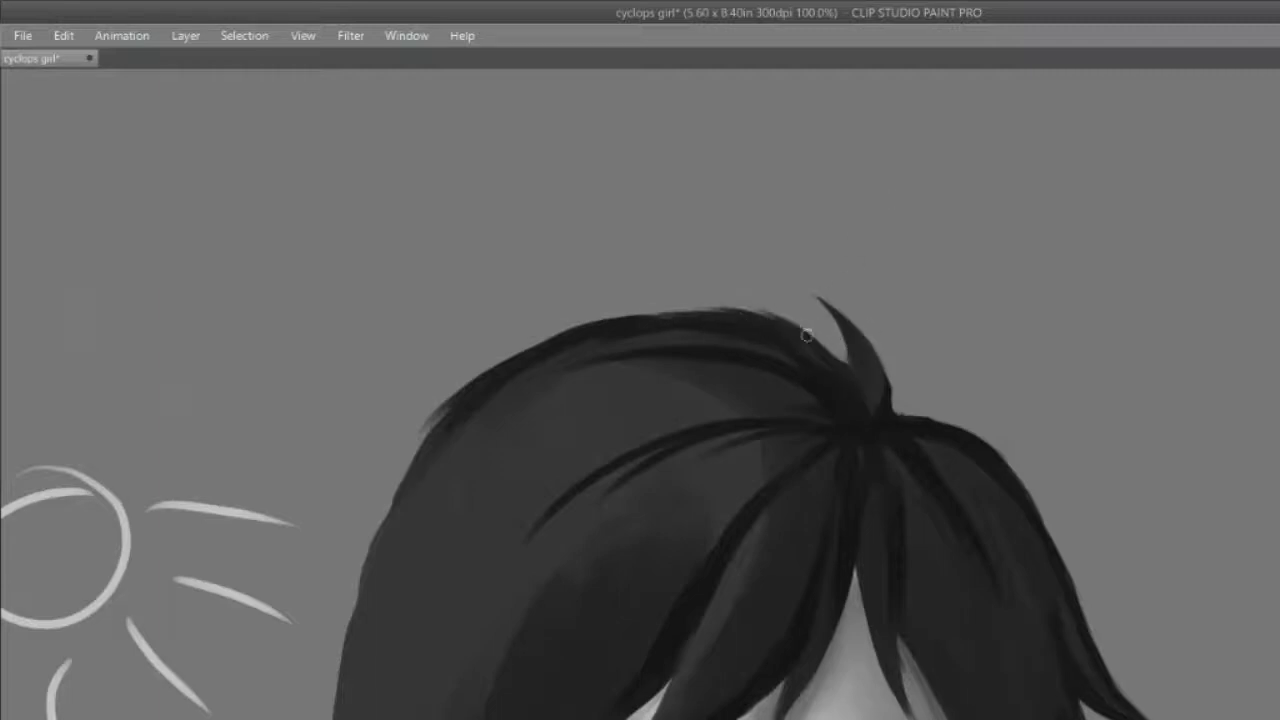
key(ctrl+z)
drag(806, 334, 879, 412)
drag(874, 366, 892, 412)
key(ctrl+z)
Step: Zoom out to 25% and examine the reshaped hair against the full figure
scroll(640, 394, down, 4)
scroll(640, 394, up, 3)
scroll(640, 394, down, 1)
scroll(533, 594, down, 2)
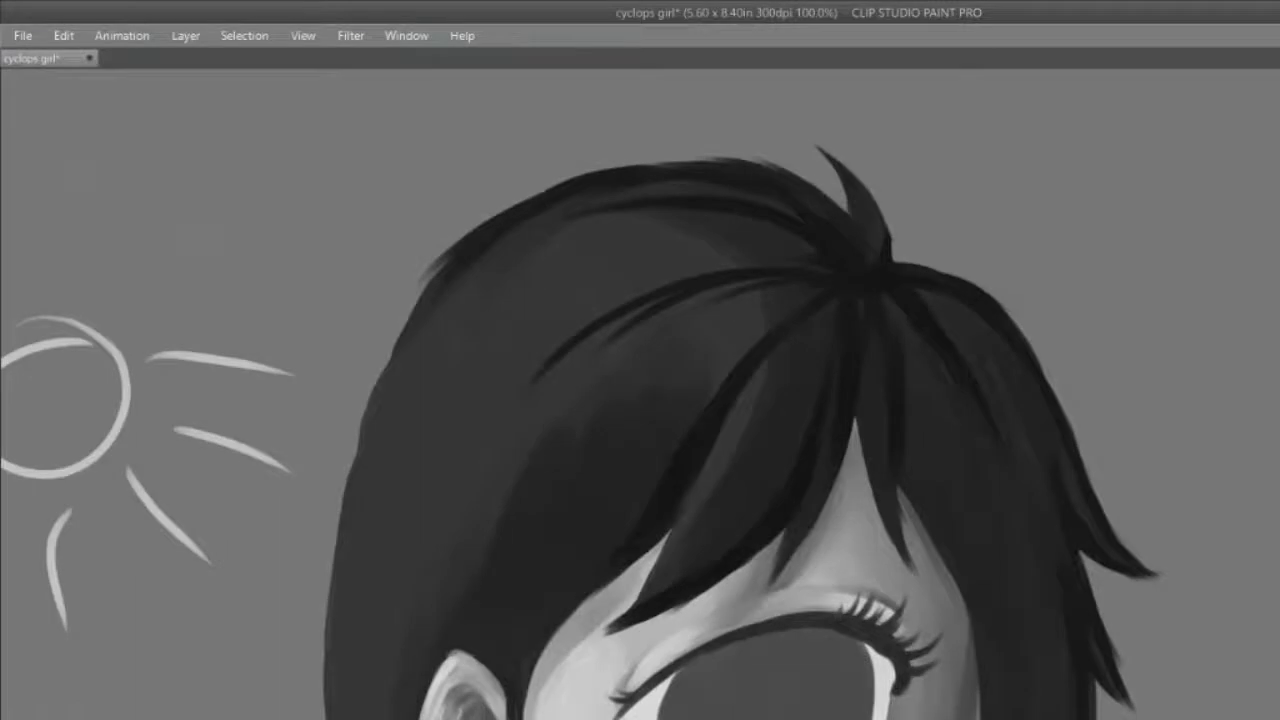
key(ctrl+minus)
key(ctrl+minus)
key(ctrl+minus)
key(ctrl+minus)
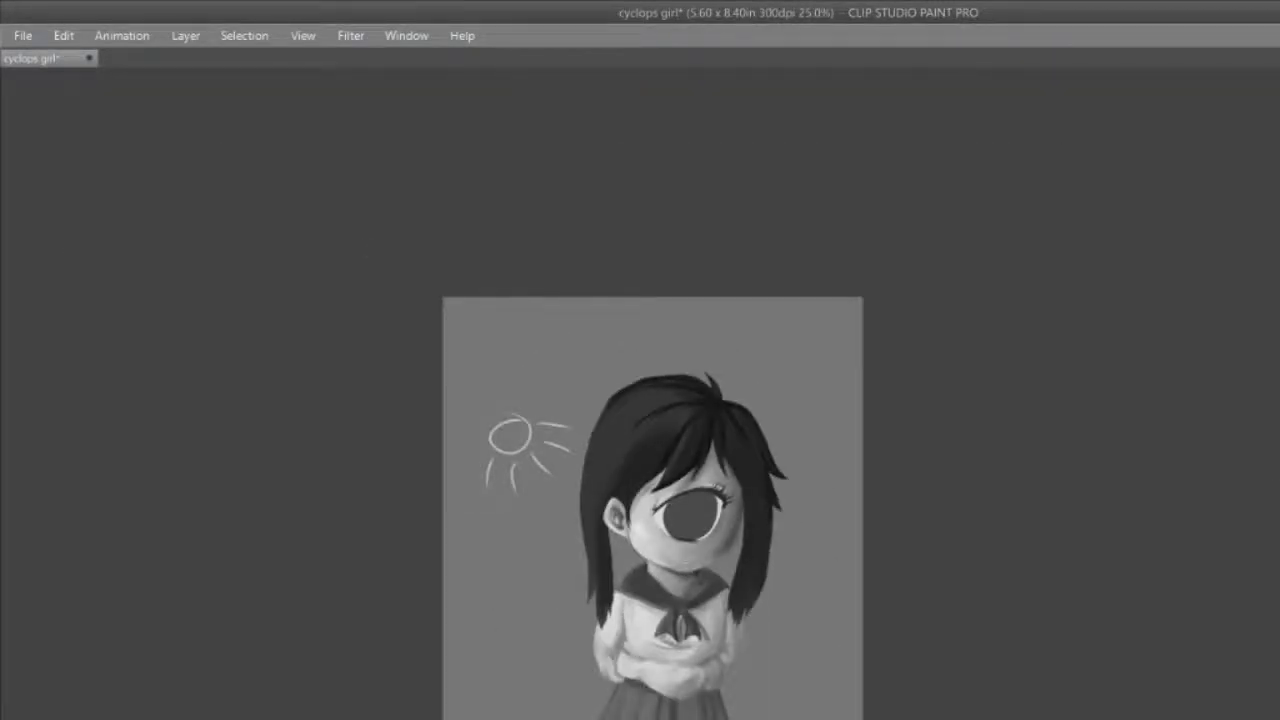
scroll(653, 500, down, 3)
scroll(653, 450, down, 1)
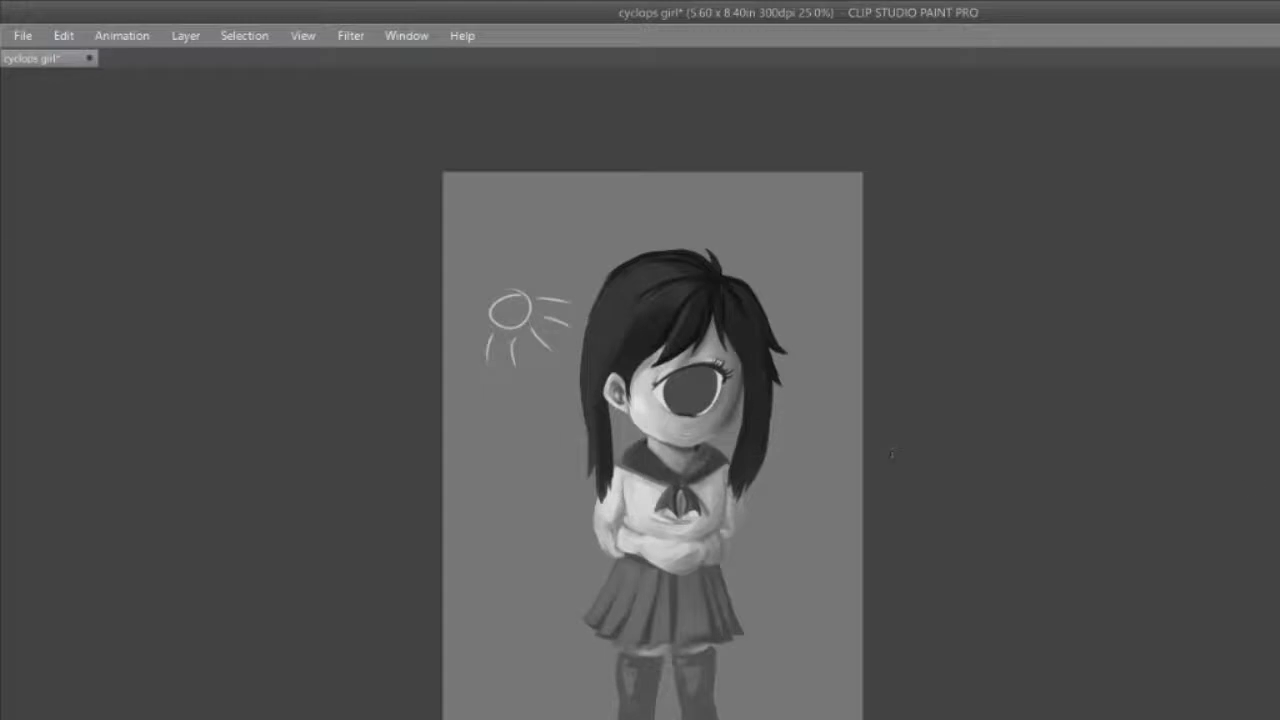
scroll(891, 454, down, 1)
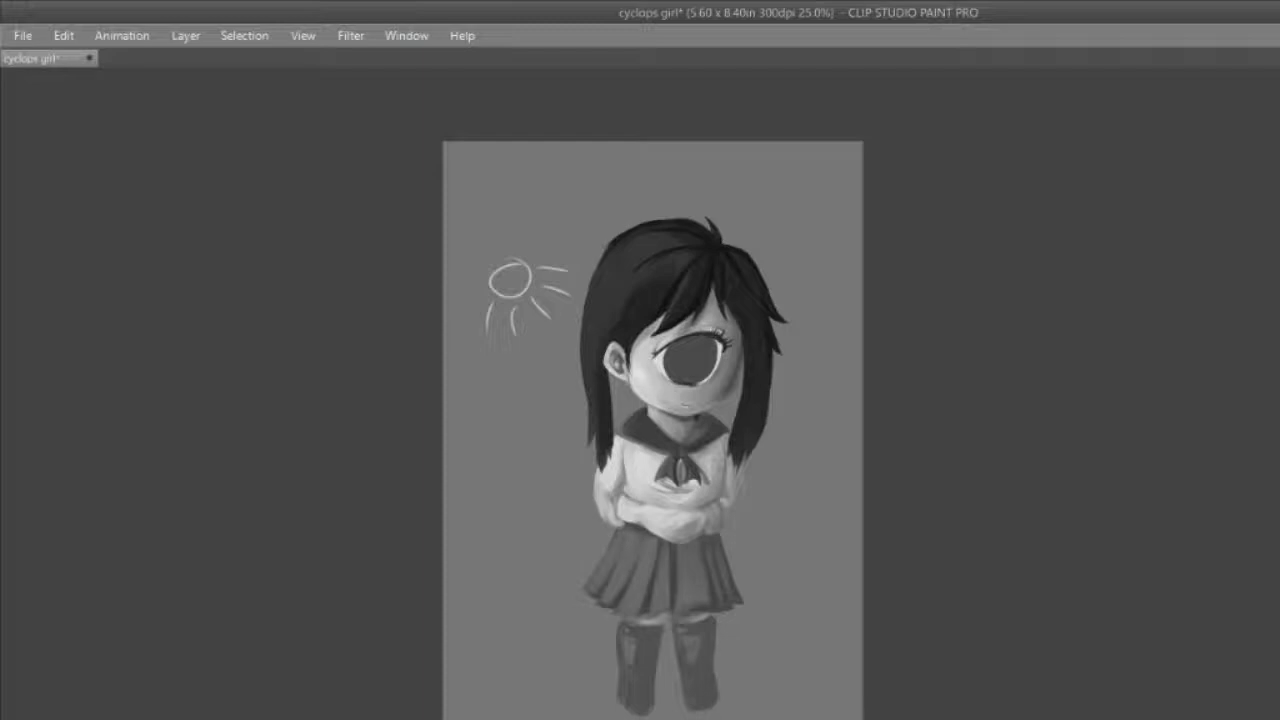
Step: Mirror the canvas view horizontally and examine the figure at several zoom levels, ending at 100%
key(h)
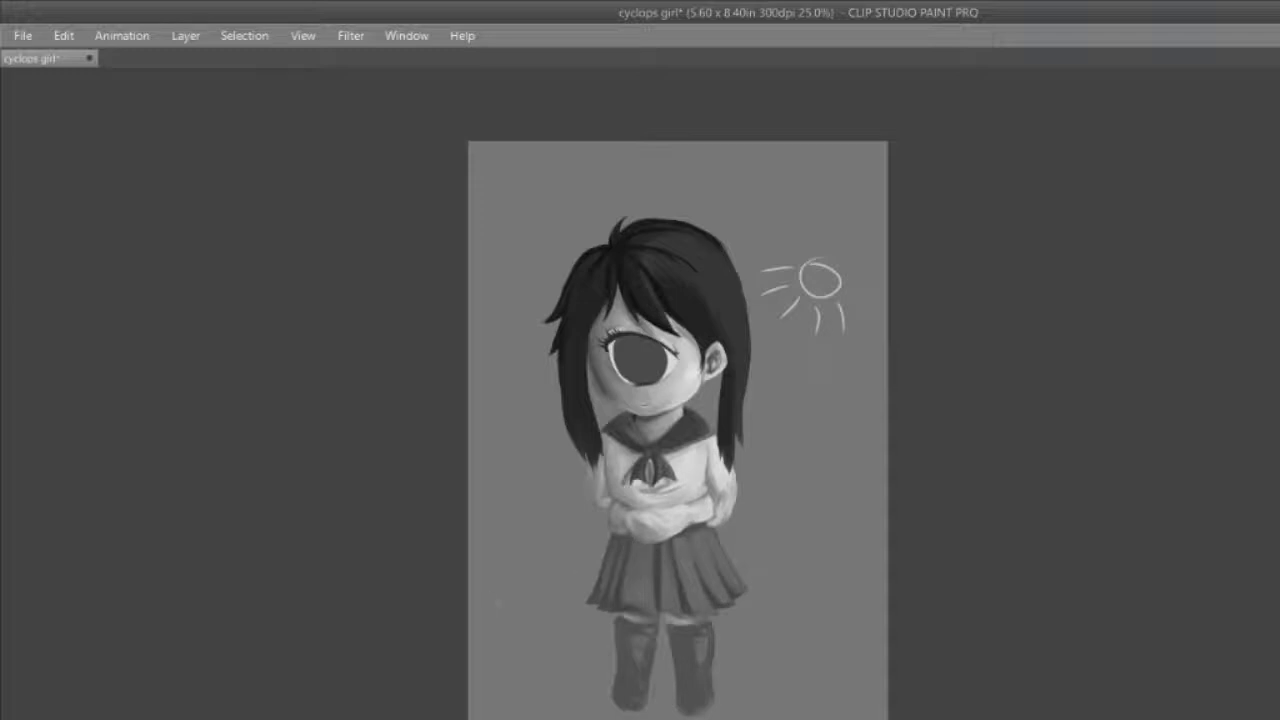
key(ctrl+plus)
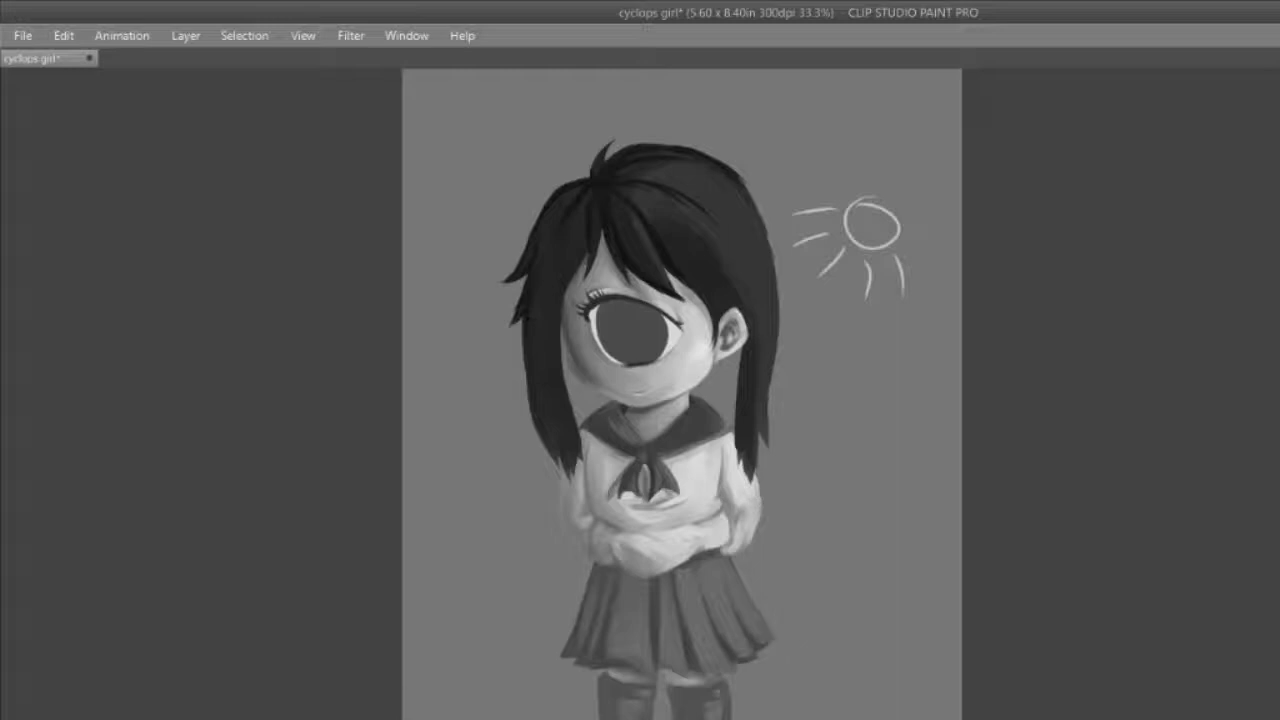
key(ctrl+plus)
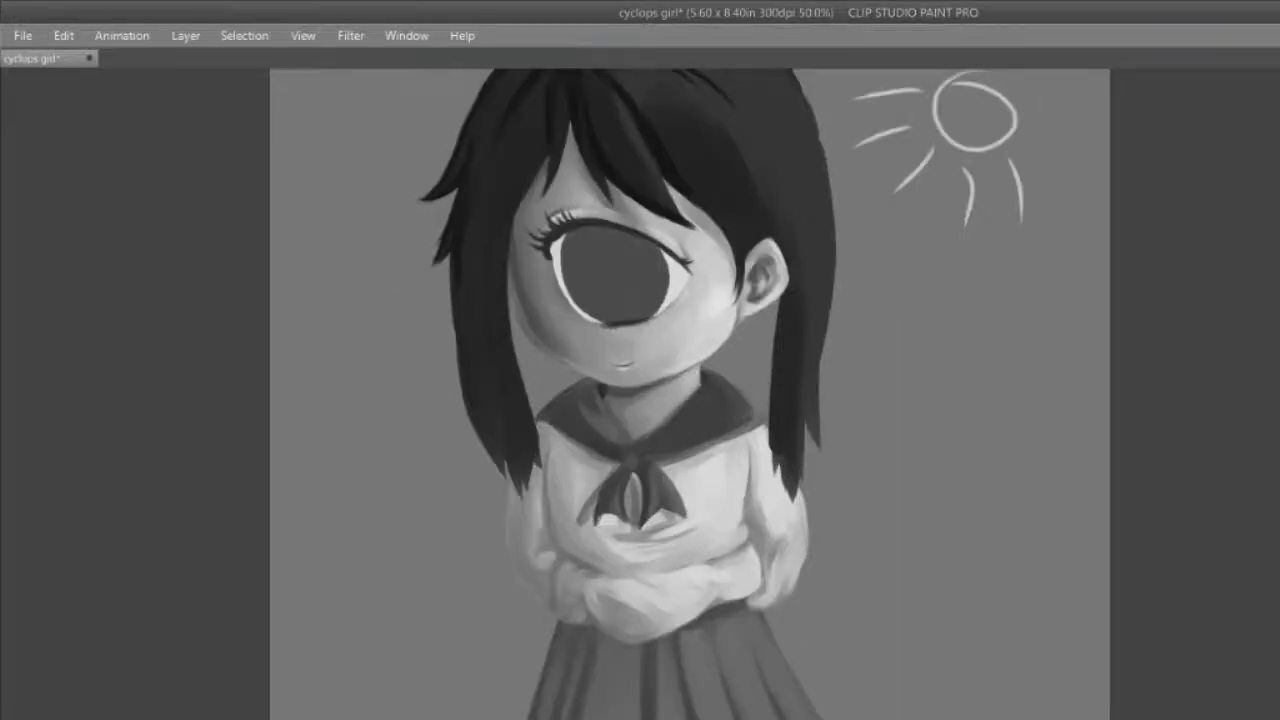
key(ctrl+minus)
key(ctrl+plus)
key(ctrl+plus)
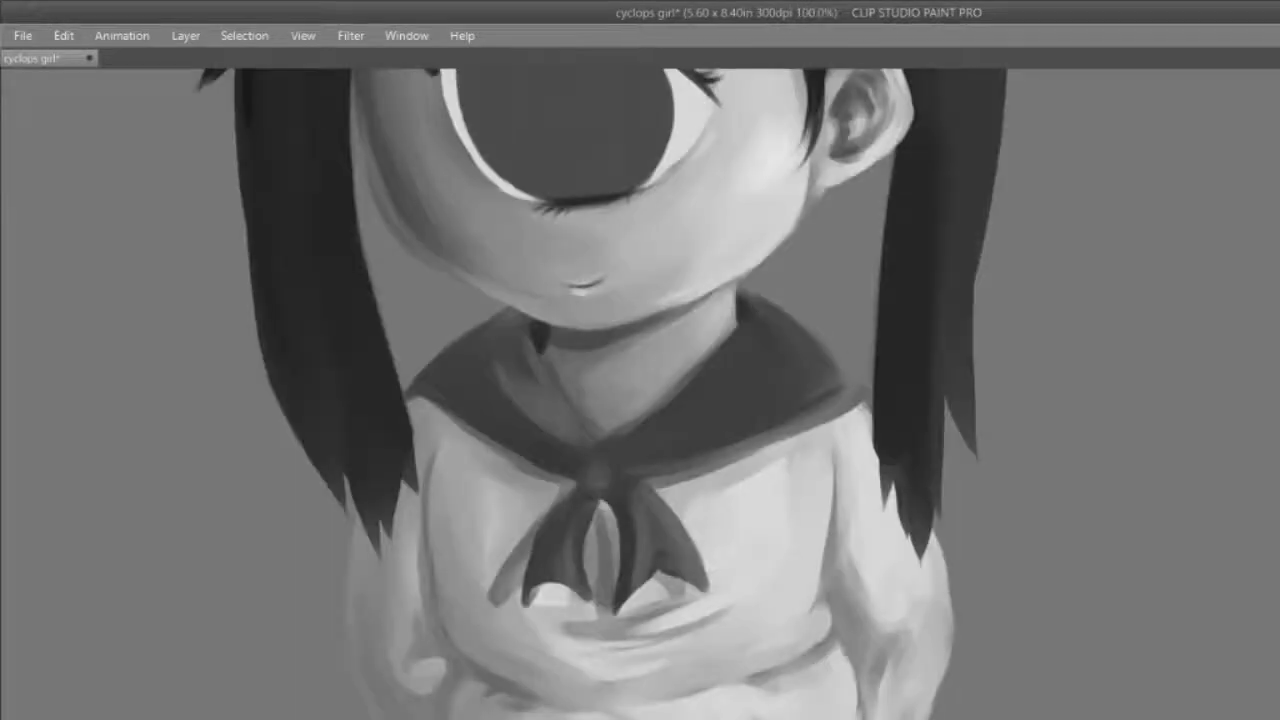
key(ctrl+minus)
key(ctrl+minus)
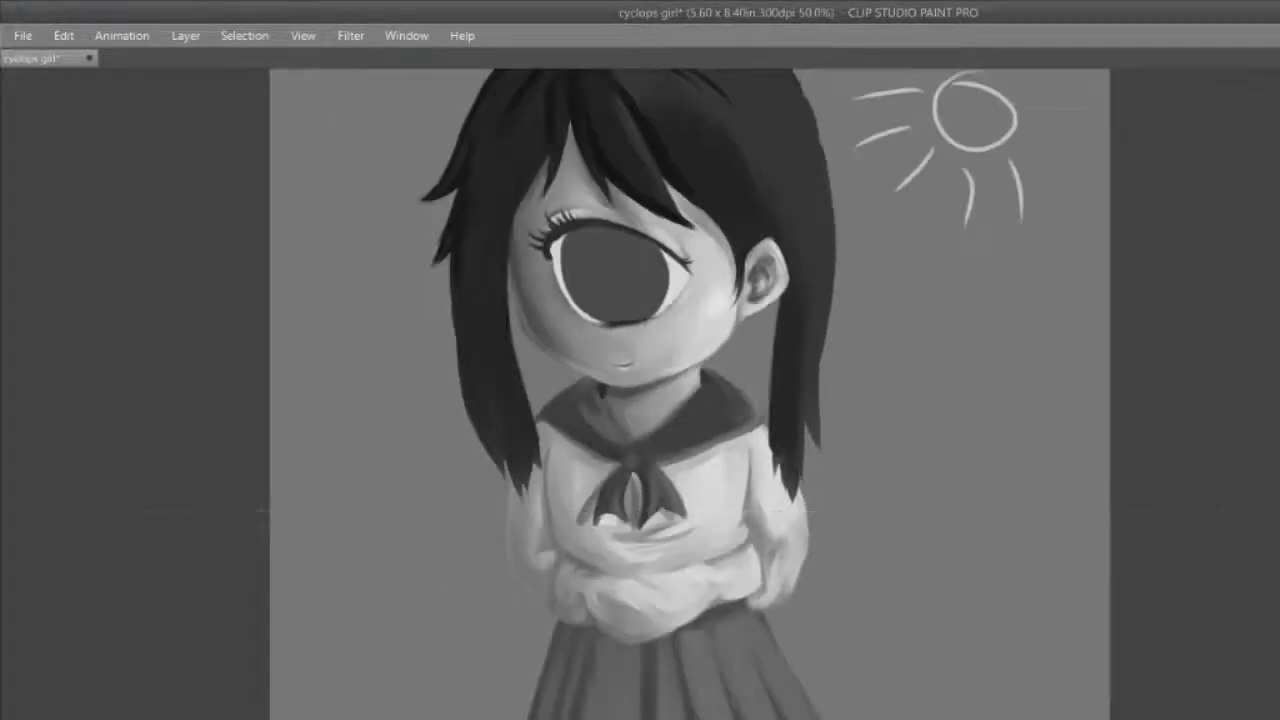
key(ctrl+alt+0)
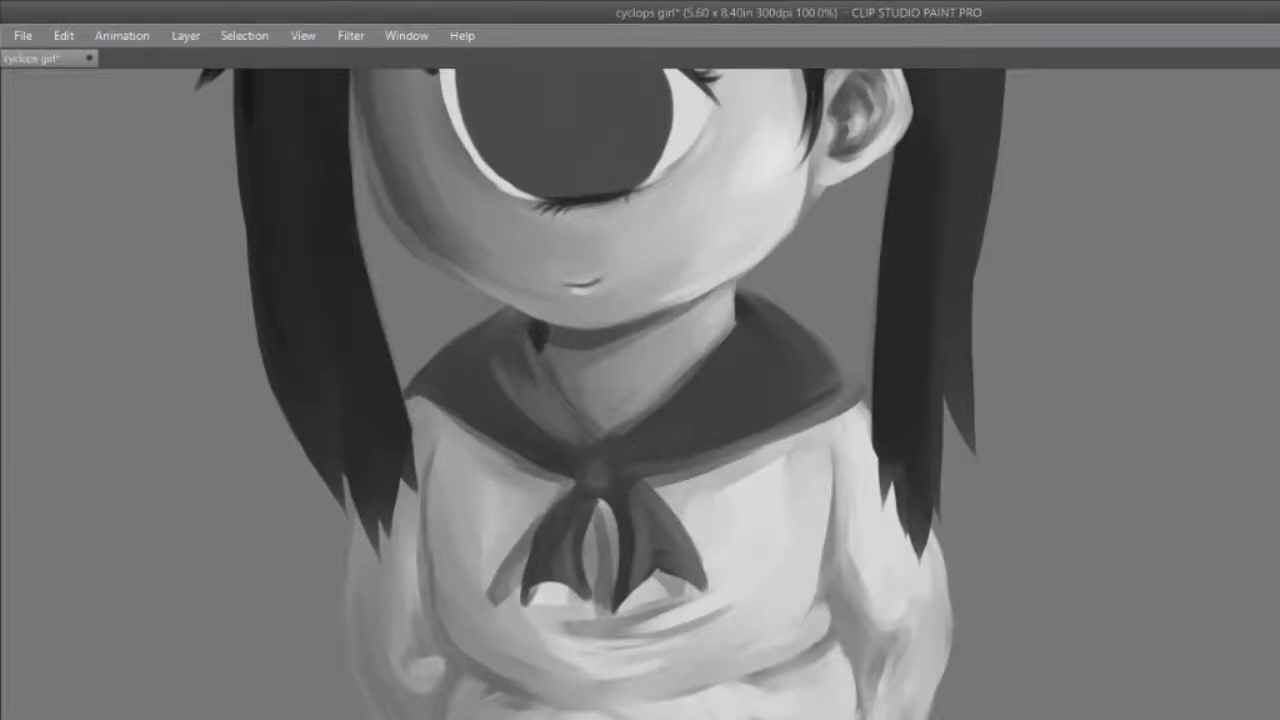
Step: Extend the dark curved strand on the head's ear side from mid-crown down to just above the ear
scroll(1265, 363, up, 10)
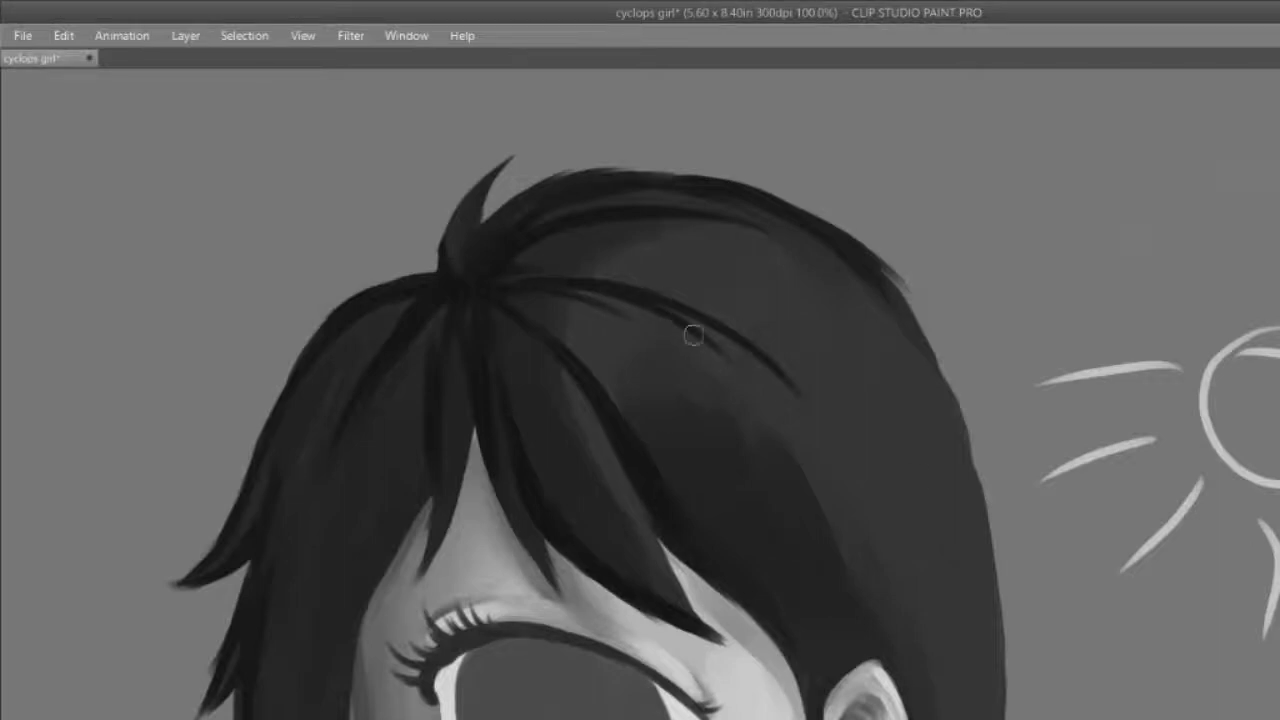
drag(738, 322, 825, 452)
mouse_move(703, 324)
mouse_down()
mouse_move(820, 446)
mouse_move(906, 620)
mouse_up()
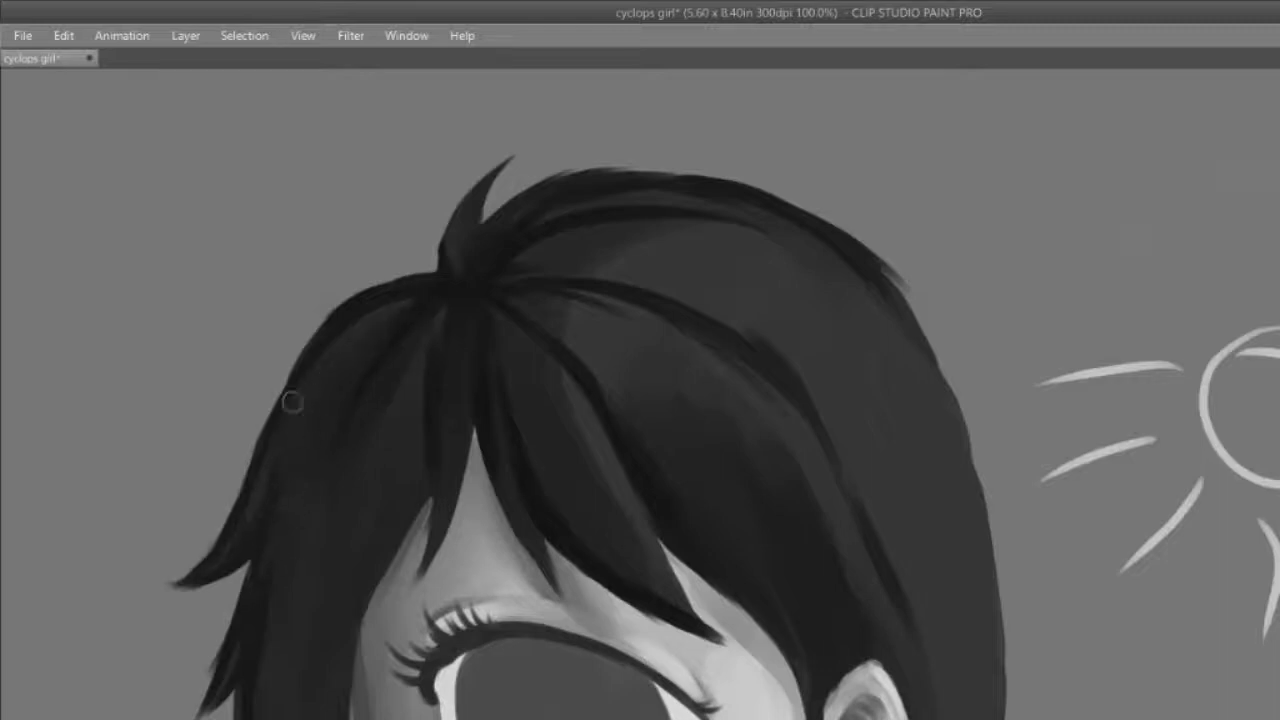
Step: Paint a dark shadow band from the crown beneath the hair's top edge, curving down toward the back of the head
drag(492, 282, 676, 212)
drag(512, 260, 774, 255)
drag(578, 244, 768, 250)
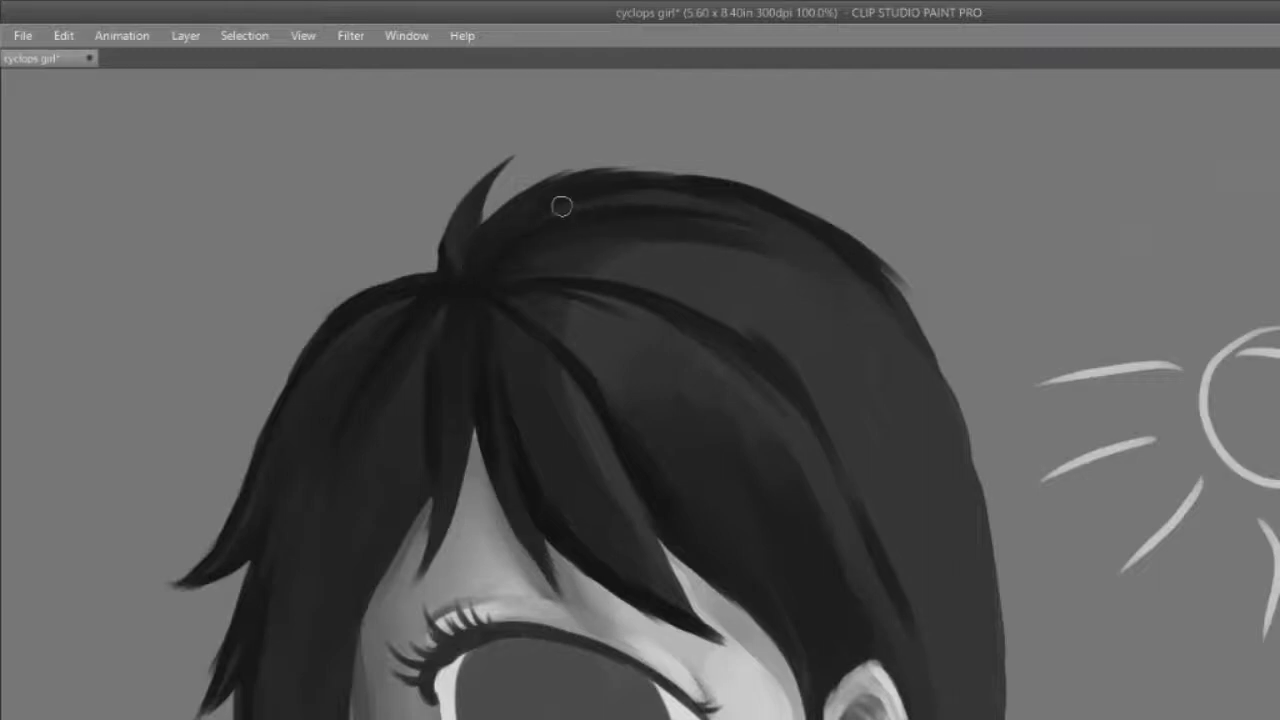
drag(786, 256, 848, 326)
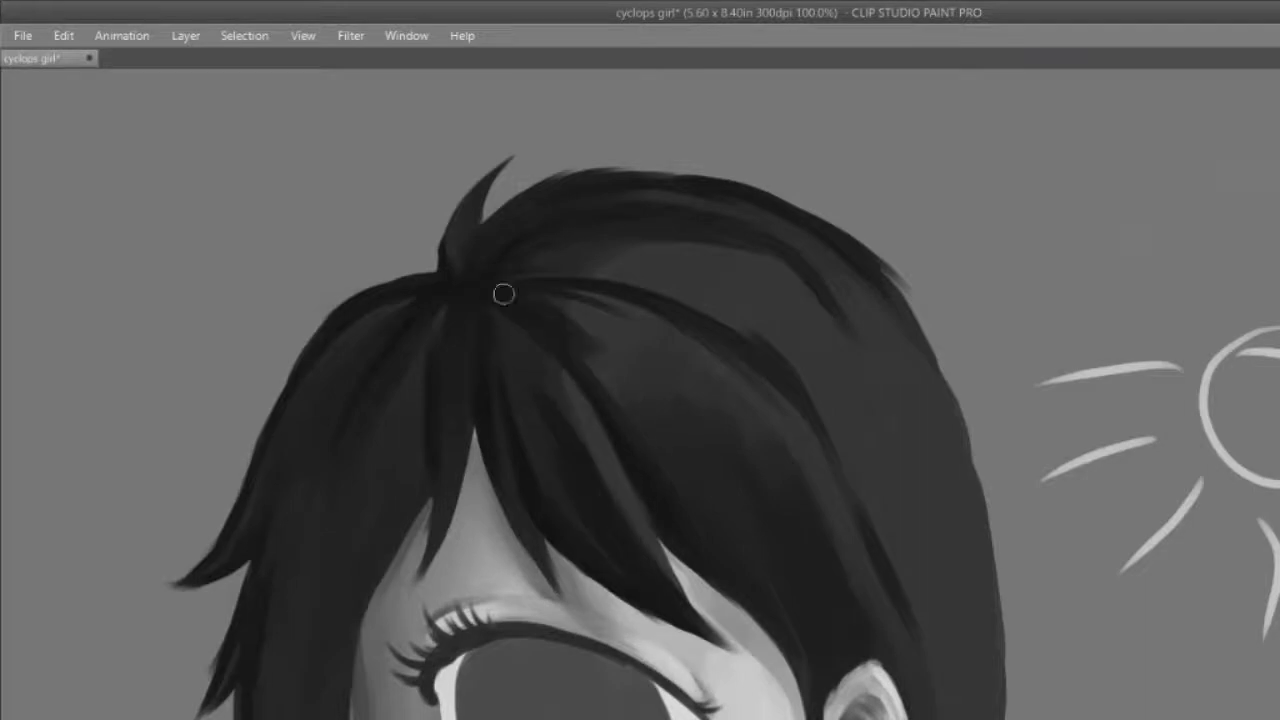
mouse_move(748, 255)
mouse_down()
mouse_move(826, 288)
mouse_move(854, 326)
mouse_up()
drag(804, 264, 893, 333)
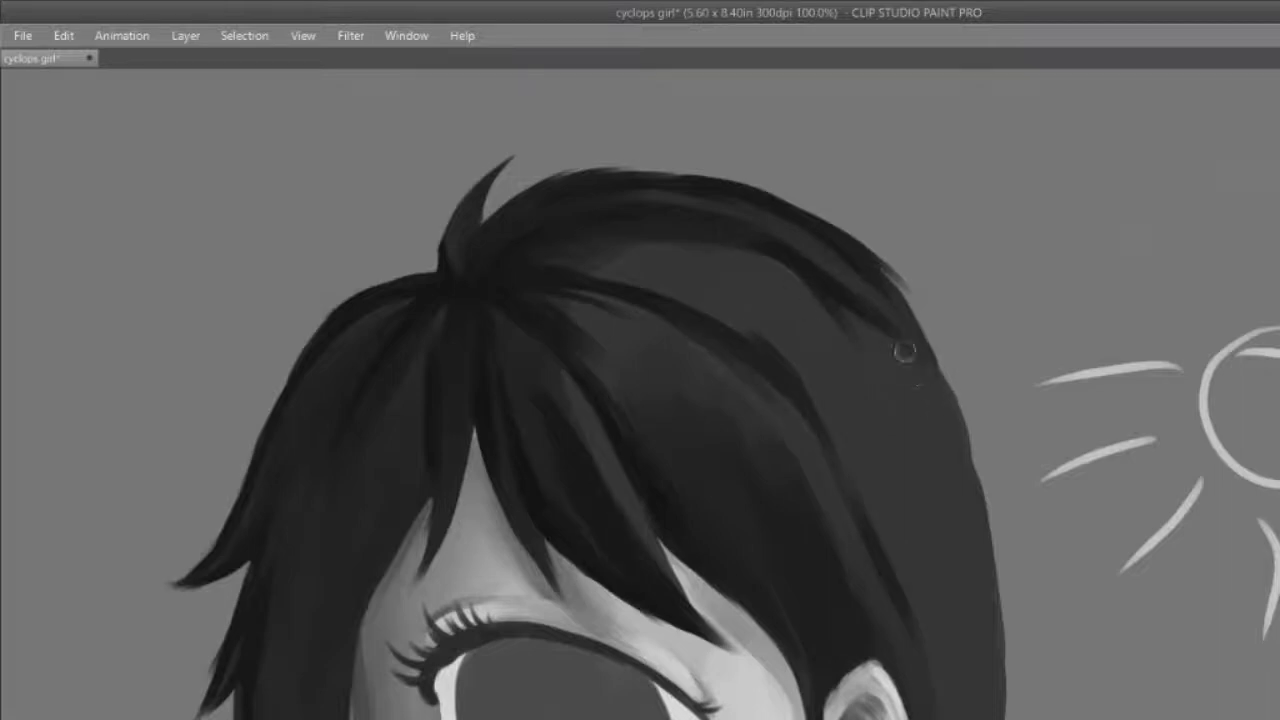
drag(814, 274, 880, 348)
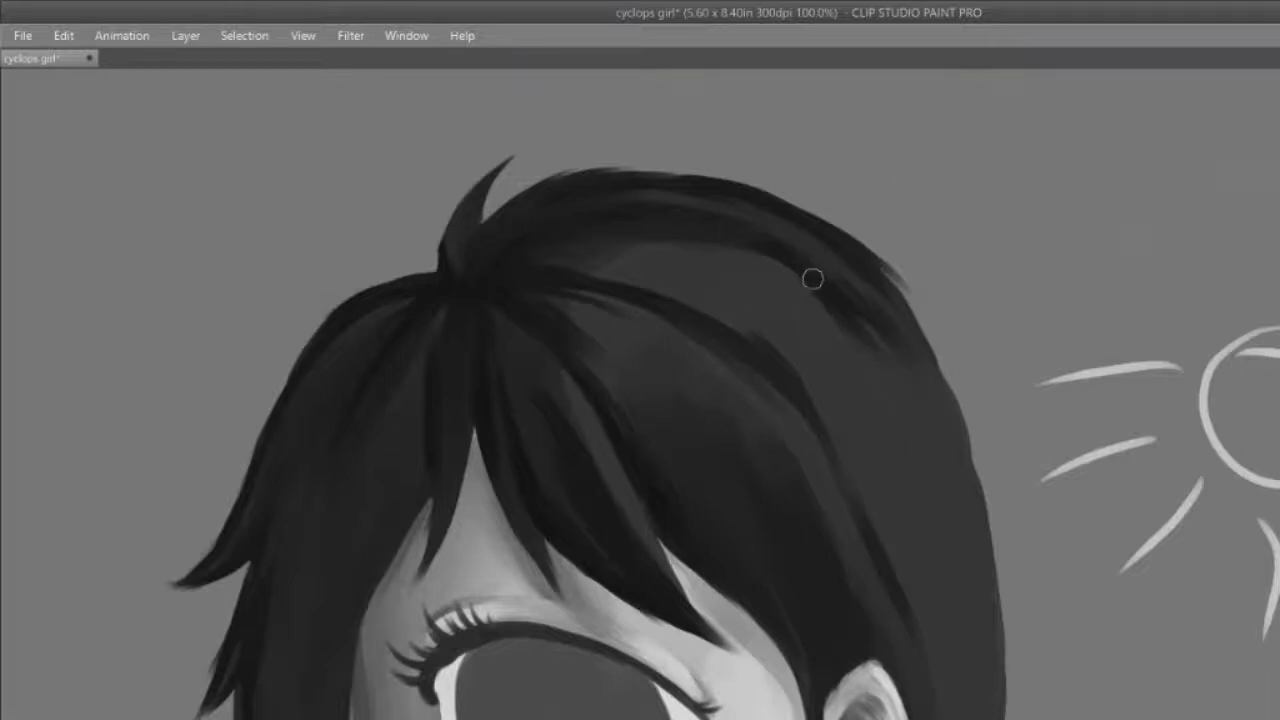
drag(780, 276, 890, 380)
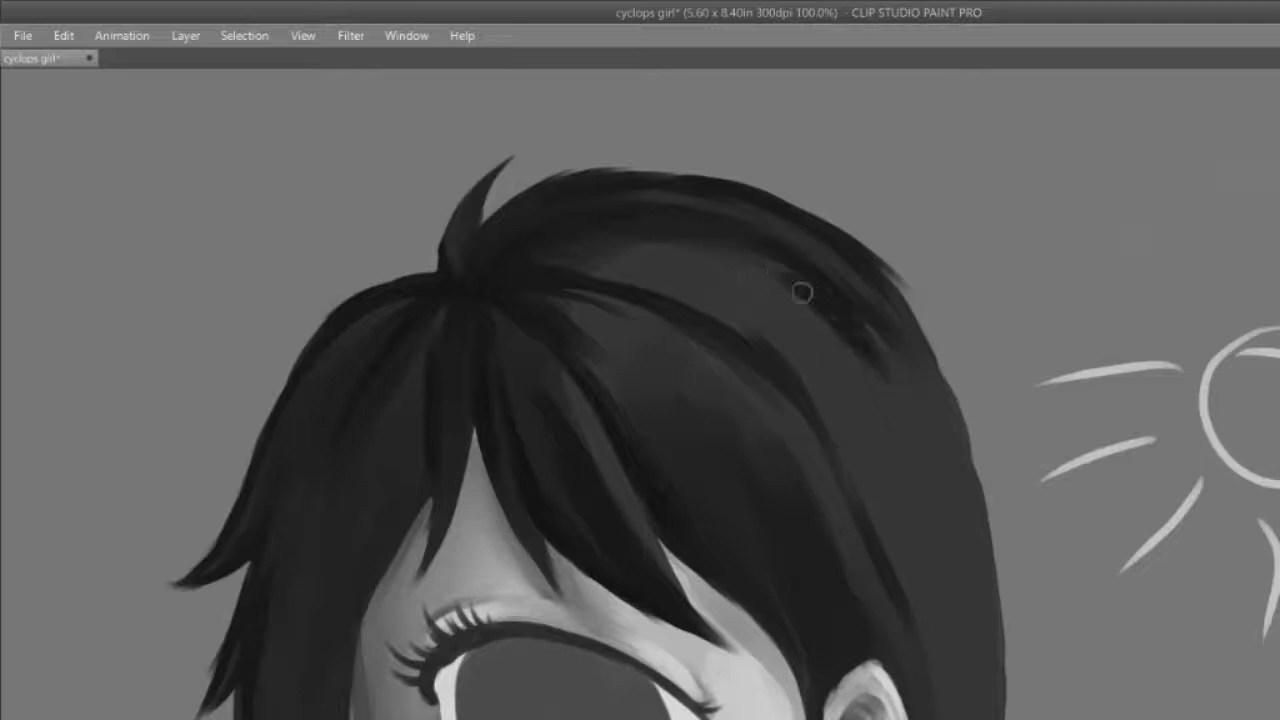
key(ctrl+z)
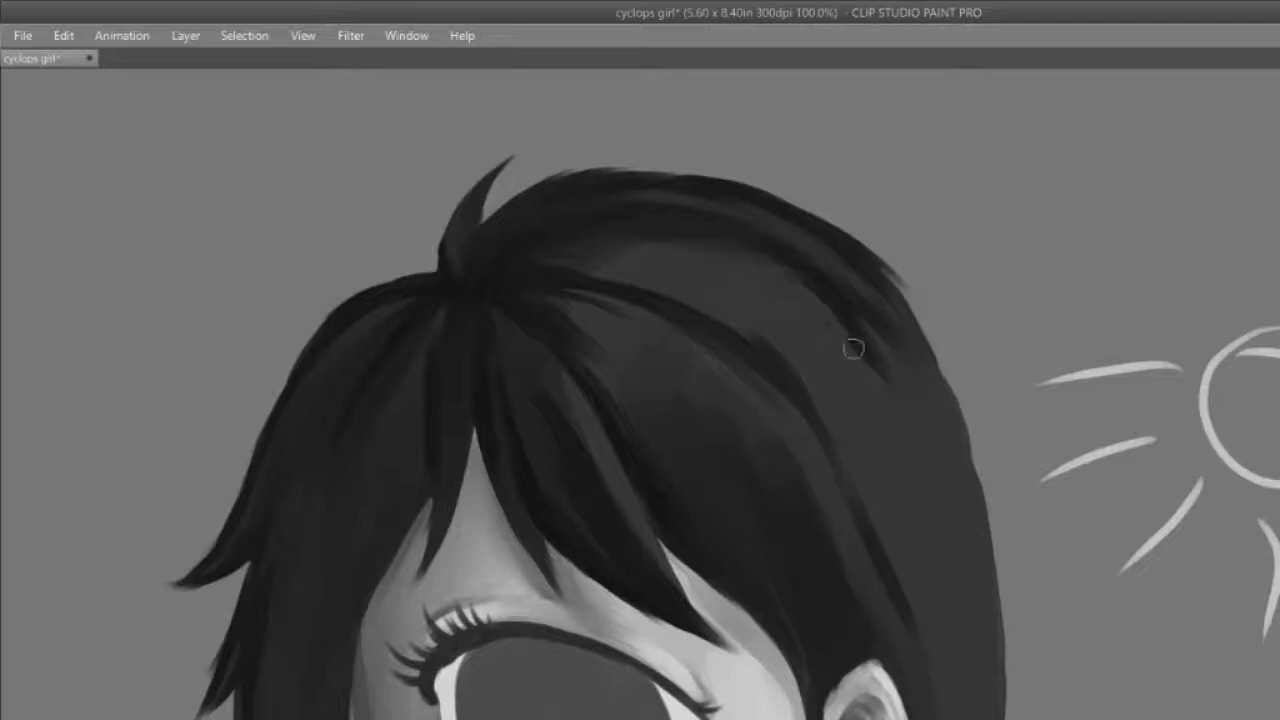
key(ctrl+z)
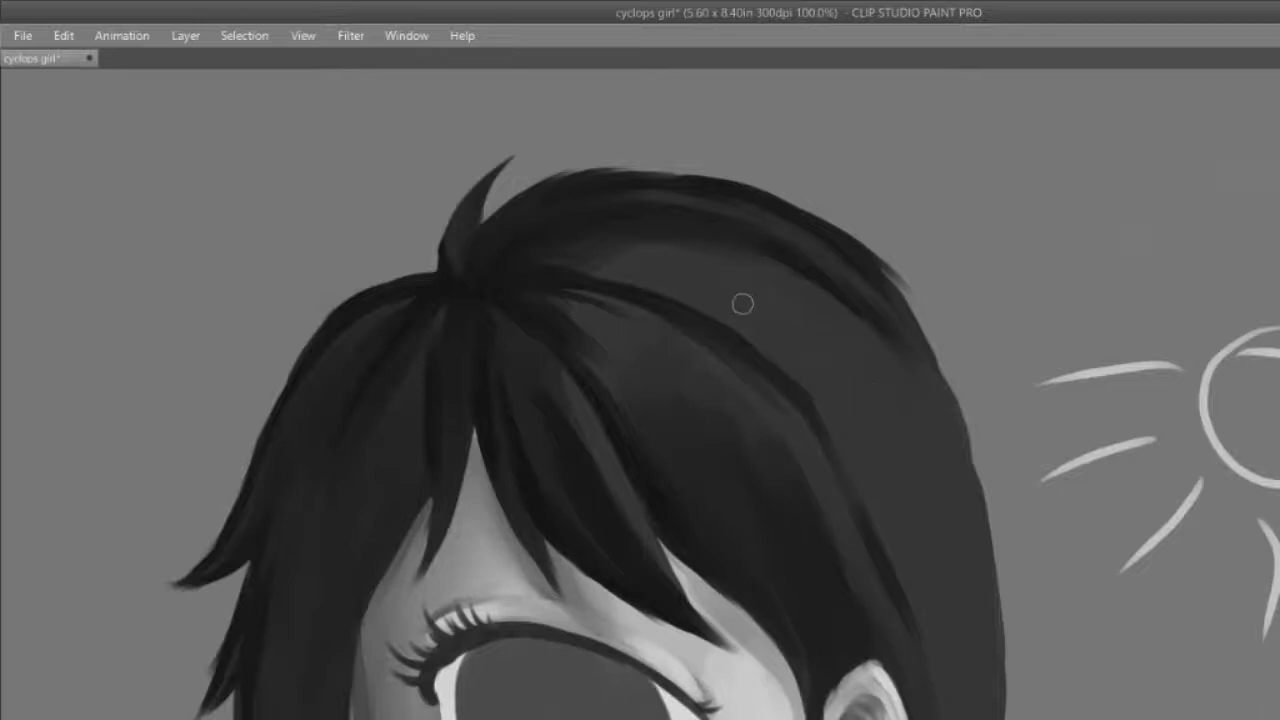
Step: Deepen the long curved shadow strand that runs from the crown down to the hair above and behind the ear
scroll(640, 400, up, 2)
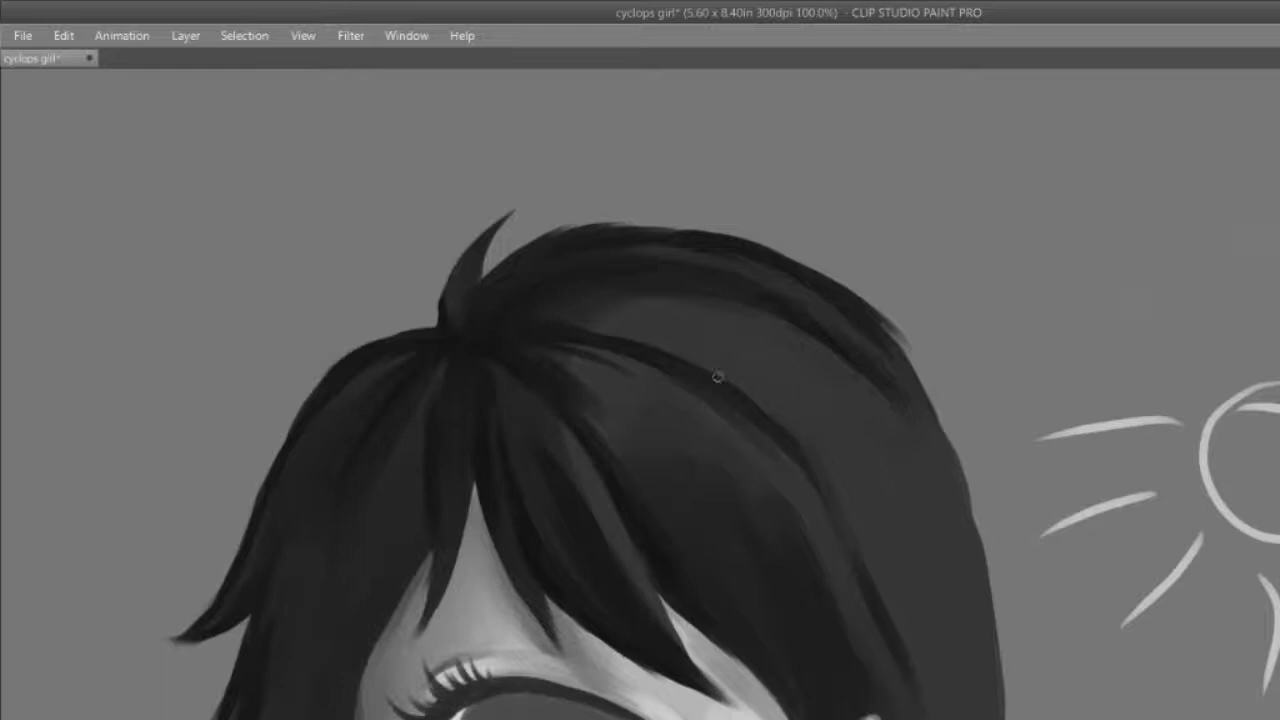
mouse_move(790, 432)
mouse_down()
mouse_move(865, 554)
mouse_move(866, 540)
mouse_up()
drag(806, 470, 890, 631)
drag(780, 440, 890, 610)
drag(860, 550, 898, 630)
scroll(710, 333, down, 10)
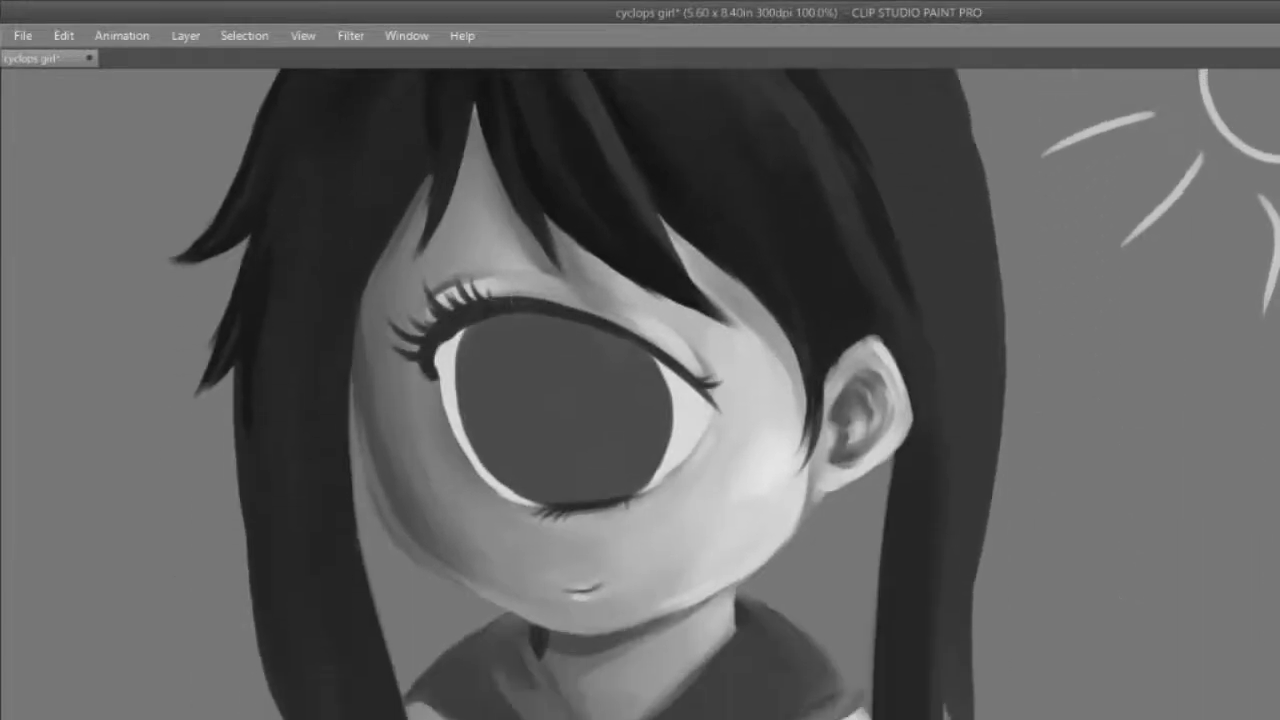
Step: Paint fine strands along the central fringe lock and thin dark strands radiating from the crown toward the ear side
scroll(710, 333, up, 11)
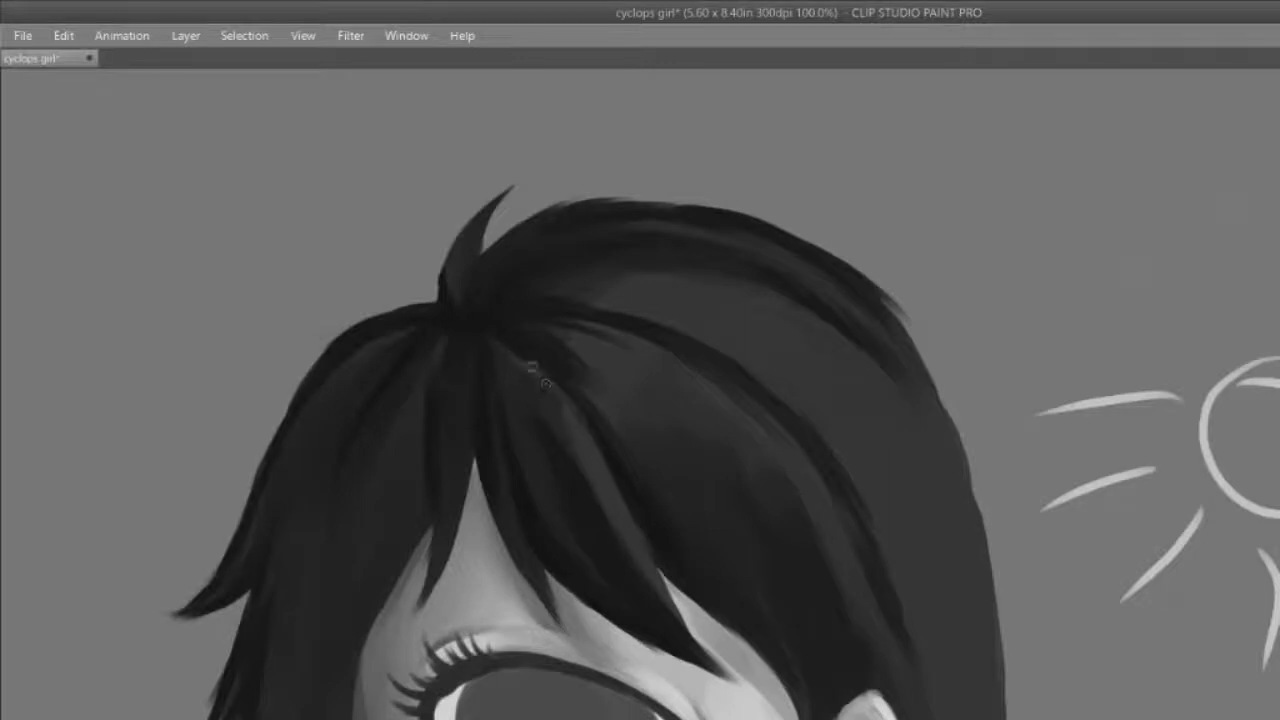
drag(500, 356, 596, 464)
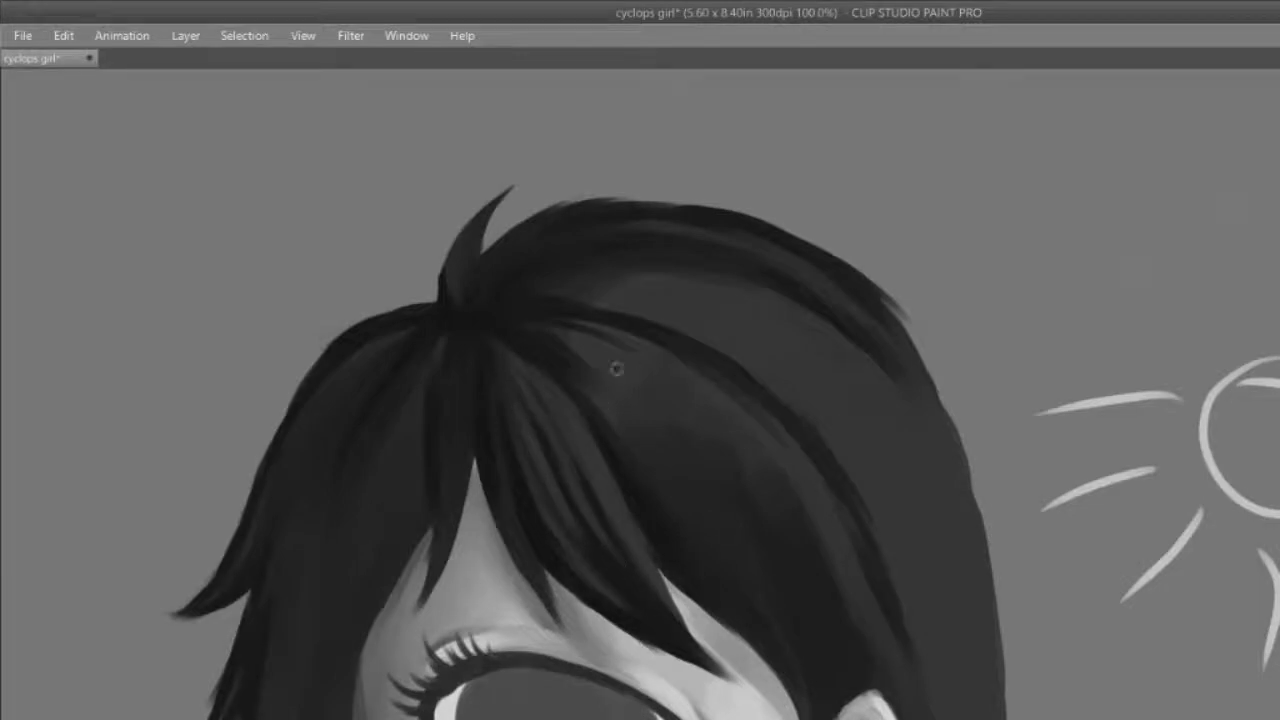
drag(545, 332, 649, 368)
mouse_move(545, 328)
mouse_down()
mouse_move(705, 412)
mouse_move(580, 339)
mouse_move(657, 363)
mouse_up()
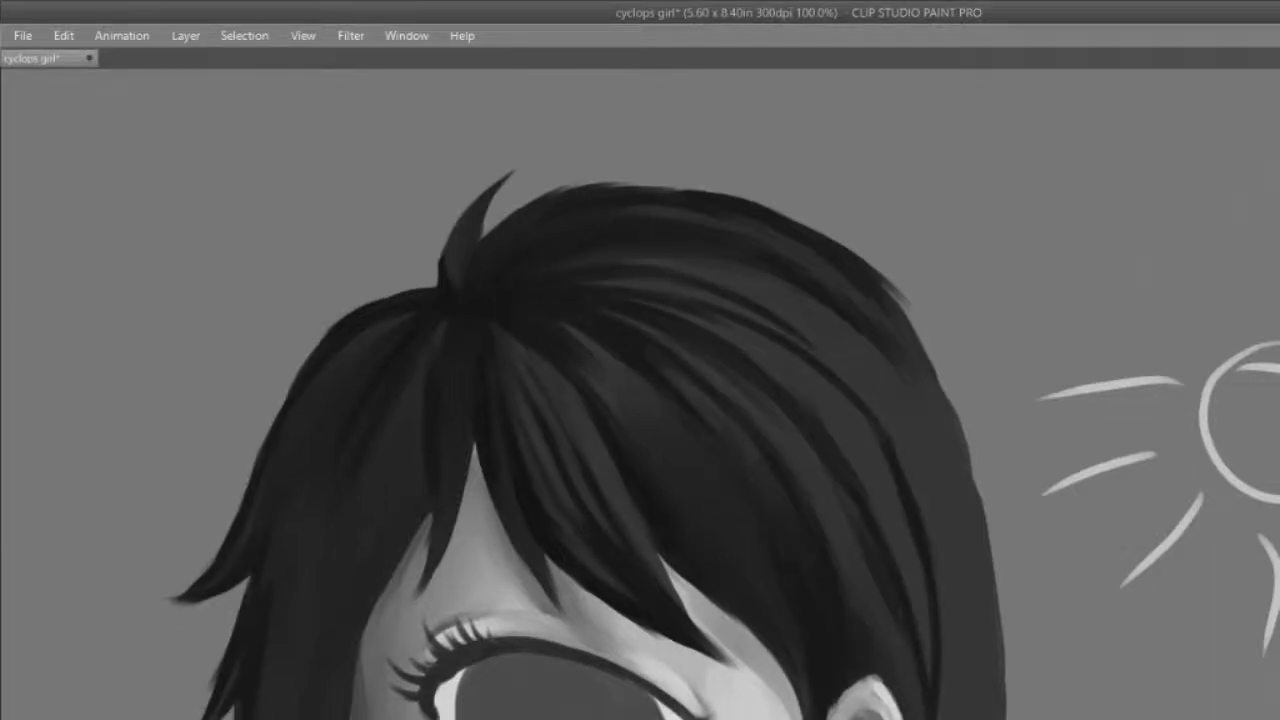
Step: Try a series of curved, tapered practice strokes on the blank background beside the head, and undo them
mouse_move(1264, 185)
mouse_down()
mouse_move(1169, 206)
mouse_move(1020, 388)
mouse_up()
mouse_move(1042, 390)
mouse_down()
mouse_move(1129, 266)
mouse_move(1188, 228)
mouse_up()
drag(1242, 208, 1030, 410)
mouse_move(1182, 258)
mouse_down()
mouse_move(1060, 392)
mouse_move(1020, 508)
mouse_up()
mouse_move(1196, 278)
mouse_down()
mouse_move(1042, 531)
mouse_move(1035, 586)
mouse_up()
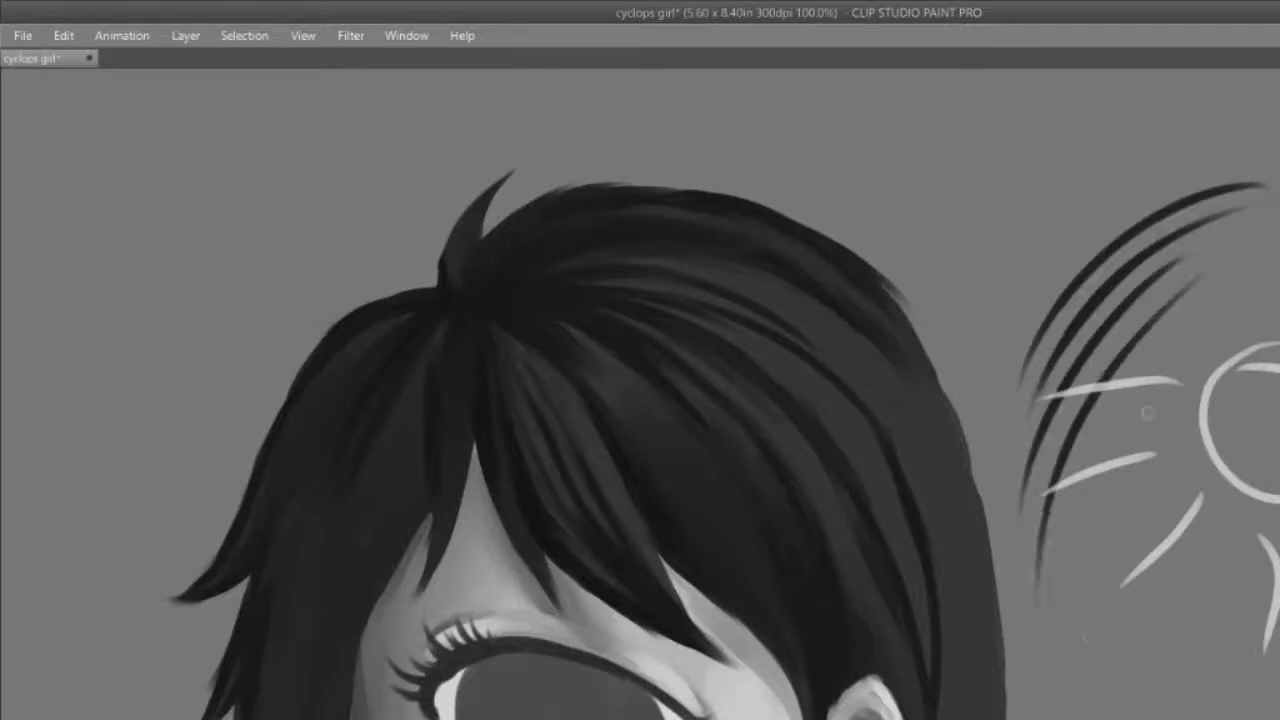
drag(1214, 334, 1034, 652)
drag(1042, 684, 1180, 452)
key(ctrl+z)
key(ctrl+z)
key(ctrl+z)
key(ctrl+z)
key(ctrl+z)
key(ctrl+z)
key(ctrl+z)
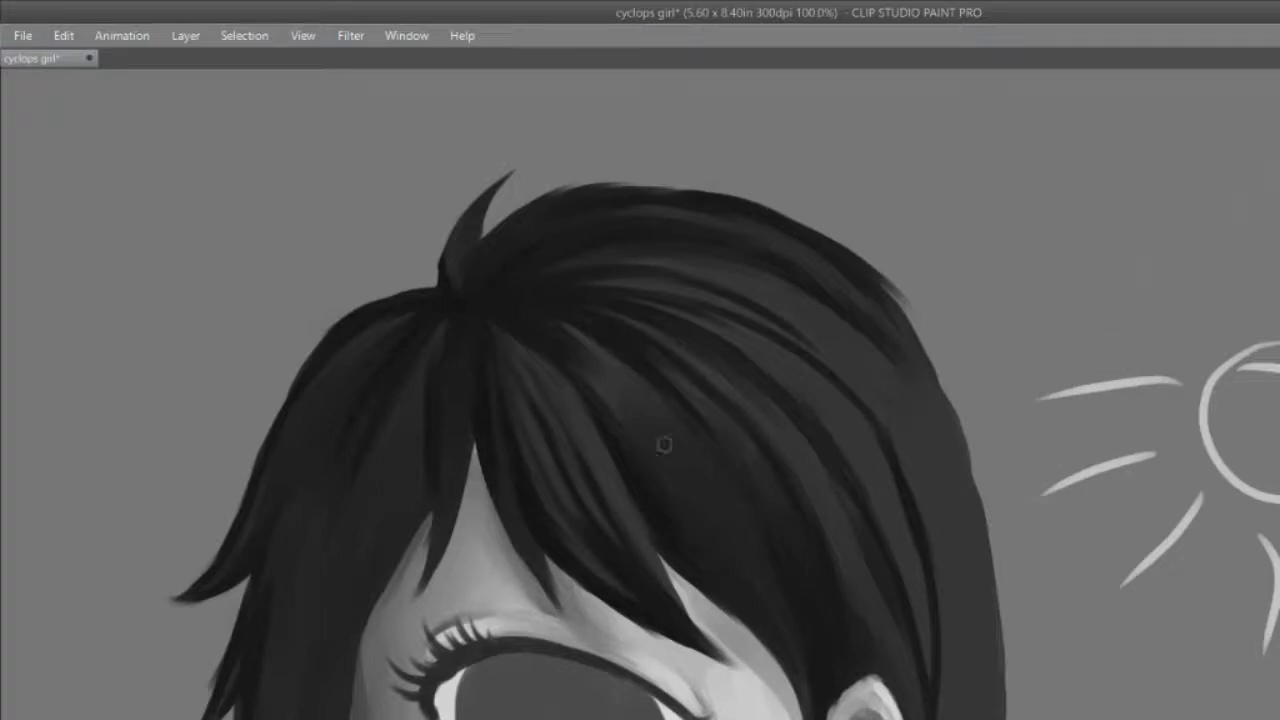
Step: Enlarge the brush and paint long dark strands down the side hair opposite the ear, from the parting past the forehead
scroll(790, 465, up, 2)
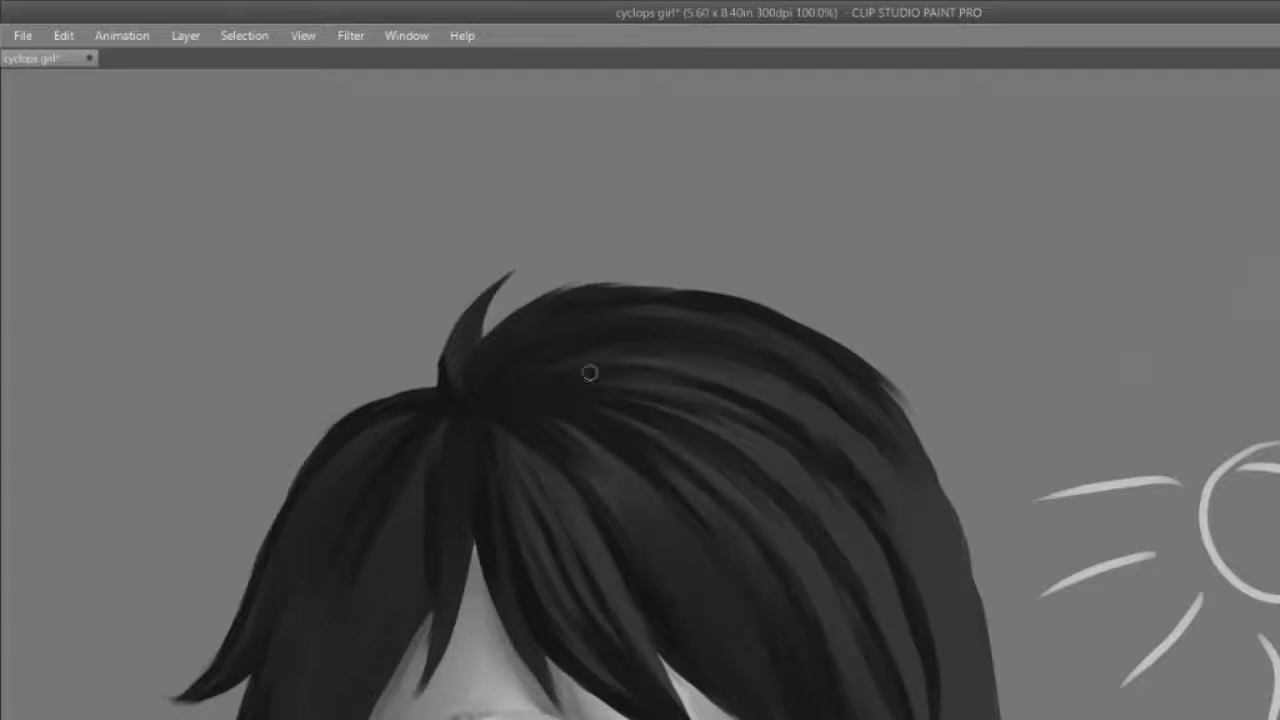
mouse_move(618, 556)
mouse_down()
mouse_move(607, 415)
mouse_move(615, 454)
mouse_up()
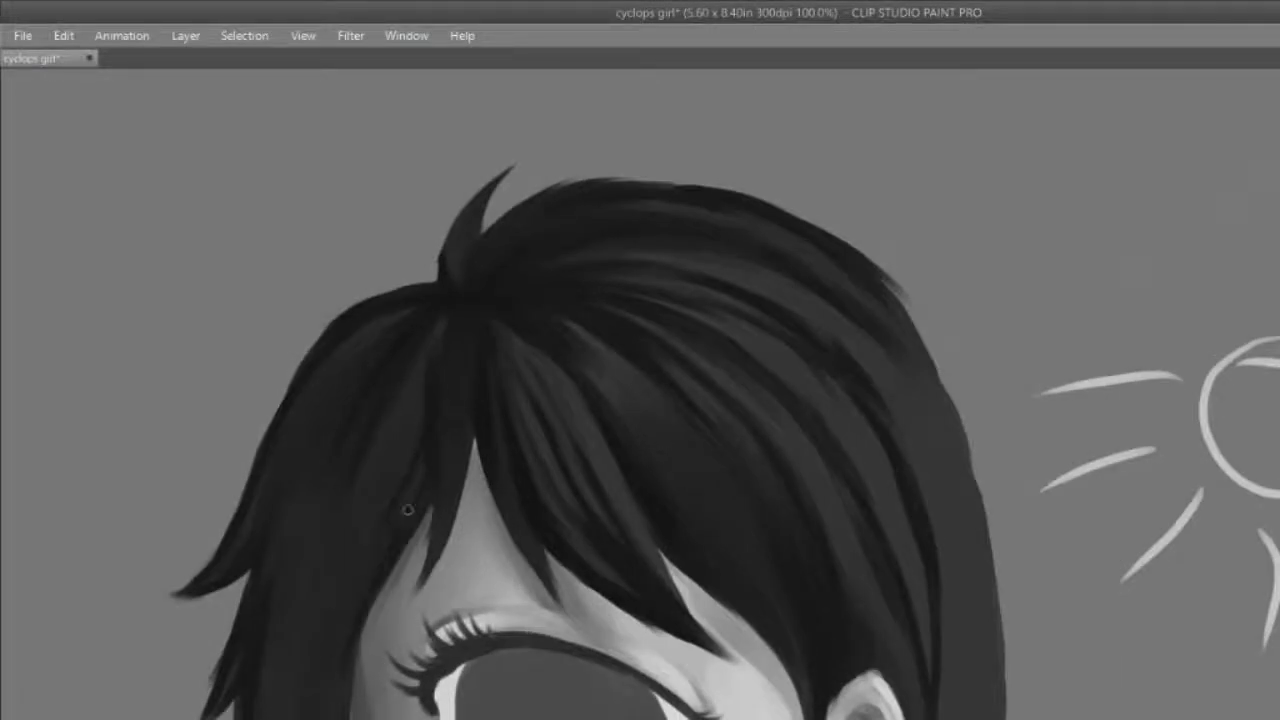
key(])
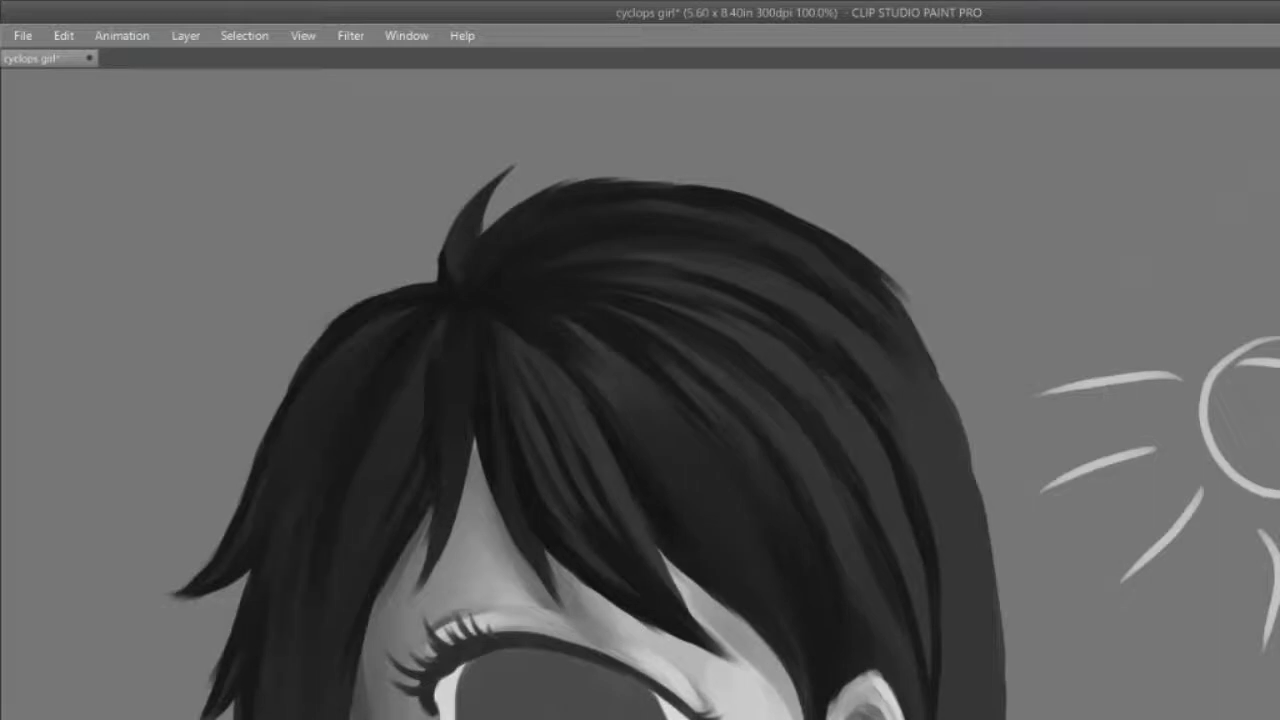
scroll(640, 394, down, 3)
mouse_move(383, 305)
mouse_down()
mouse_move(342, 504)
mouse_move(387, 290)
mouse_move(343, 540)
mouse_up()
drag(340, 440, 350, 612)
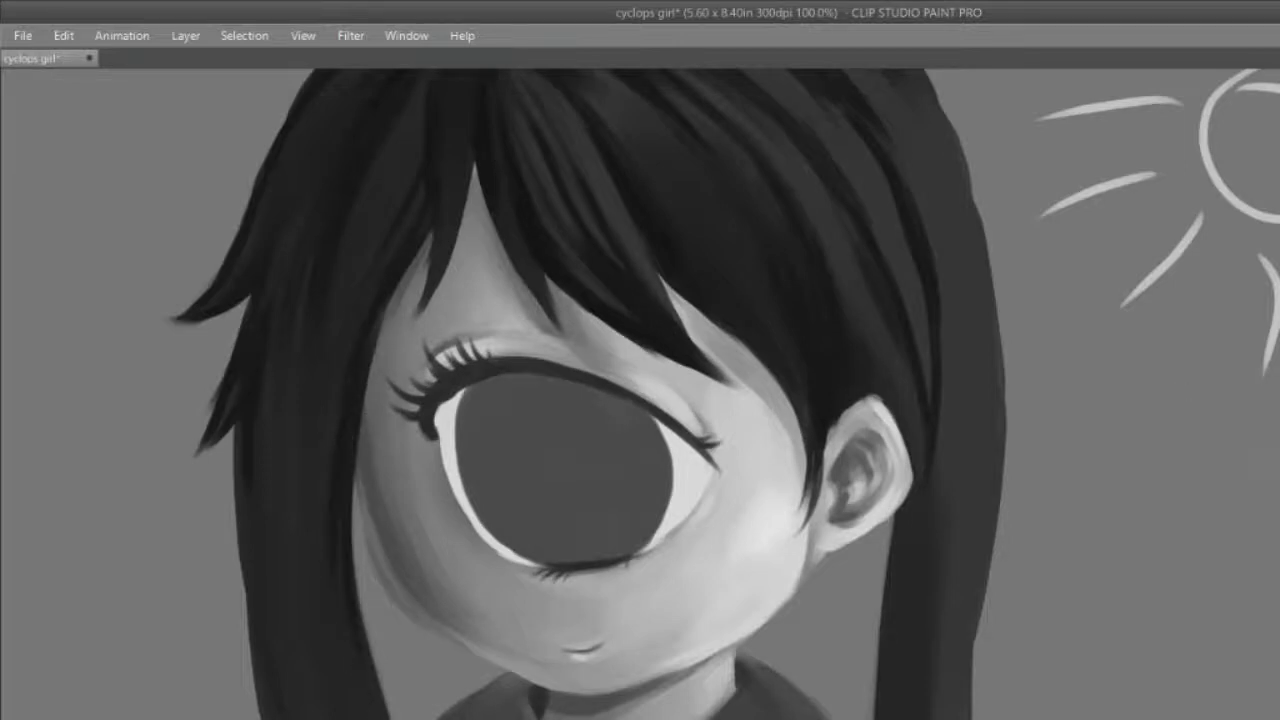
Step: Separate the hair between the parting and the small pointed fringe lock opposite the ear into finer dark strands
scroll(1144, 385, up, 5)
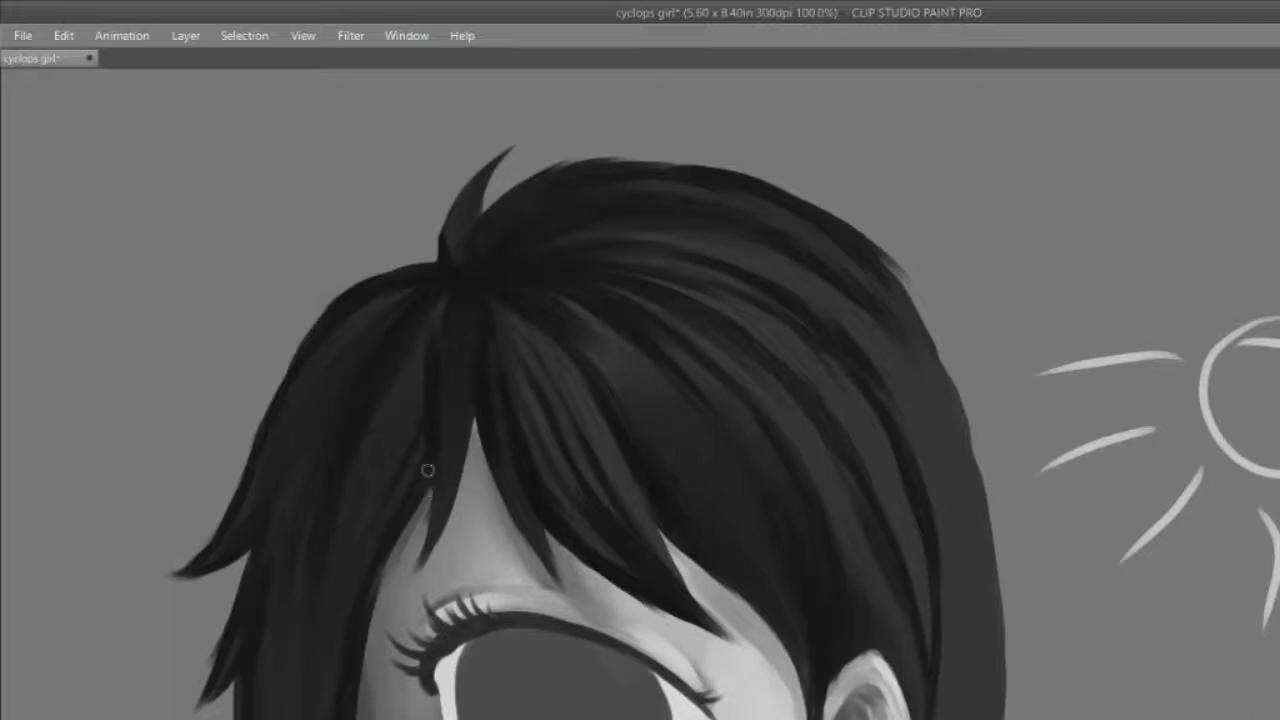
drag(436, 465, 410, 574)
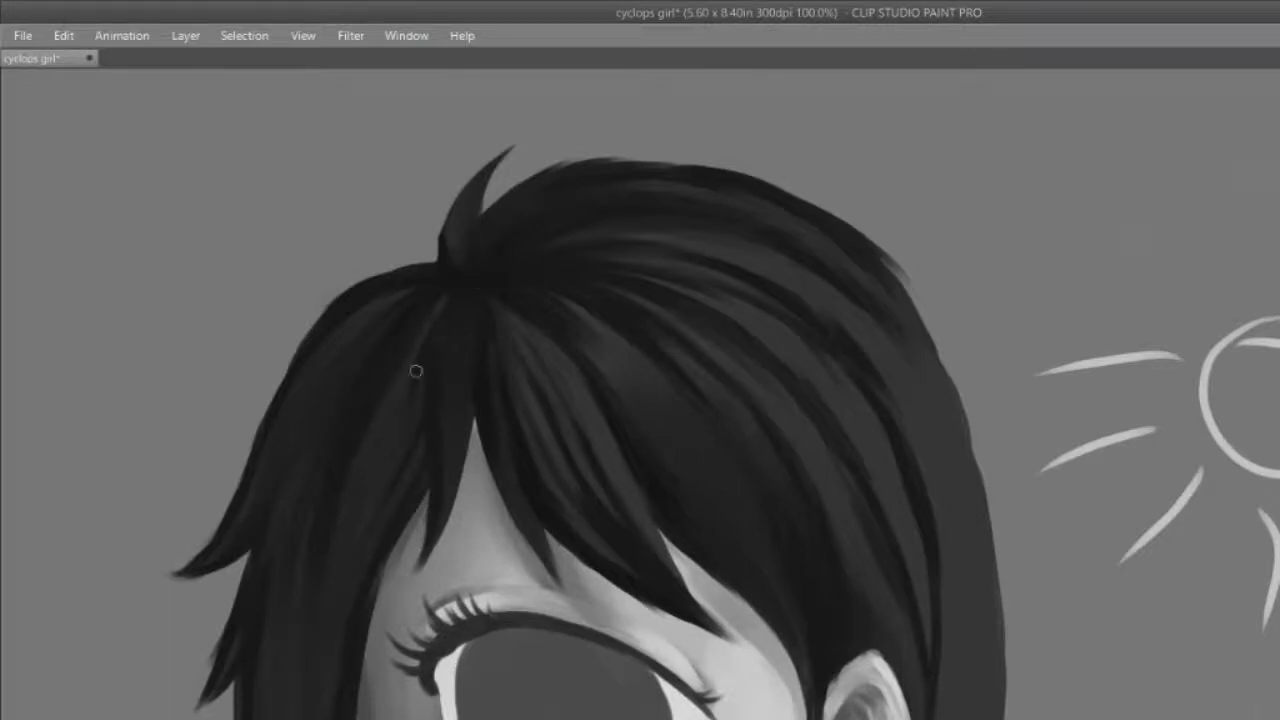
drag(414, 392, 383, 465)
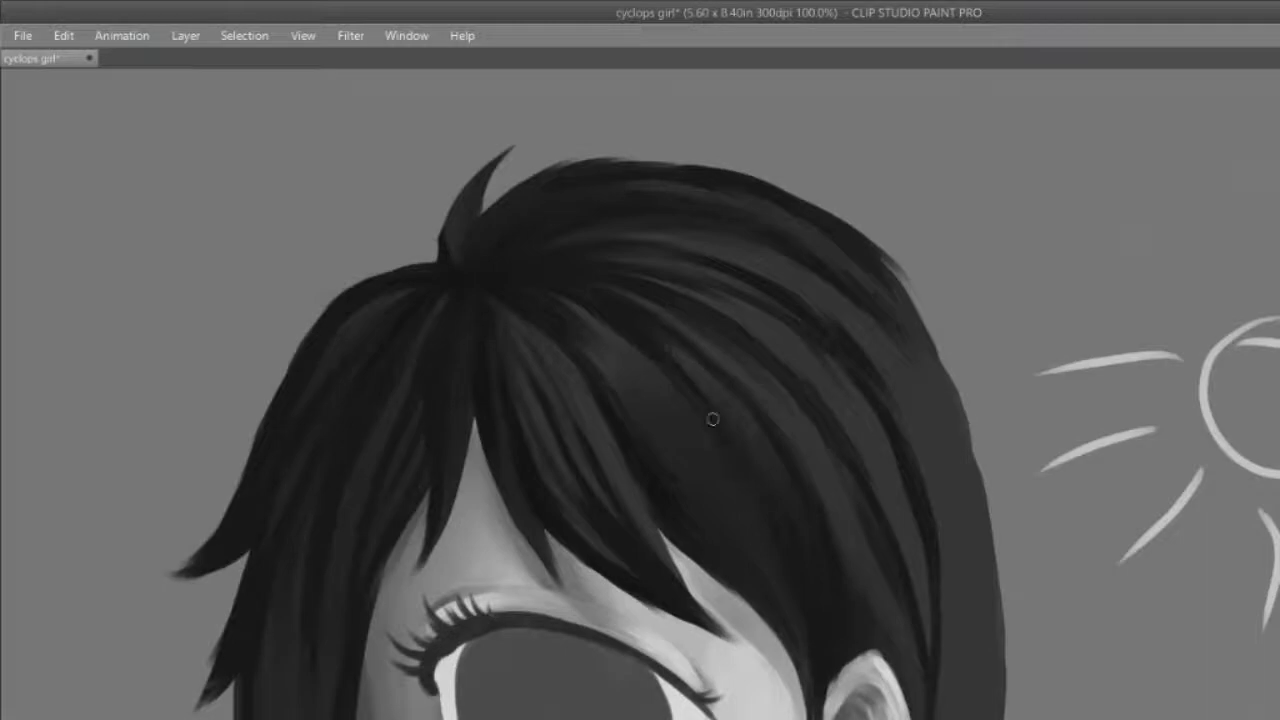
Step: Break up the dark fringe mass above the ear with long curved strands, and add finer strands across the upper crown
drag(640, 360, 640, 400)
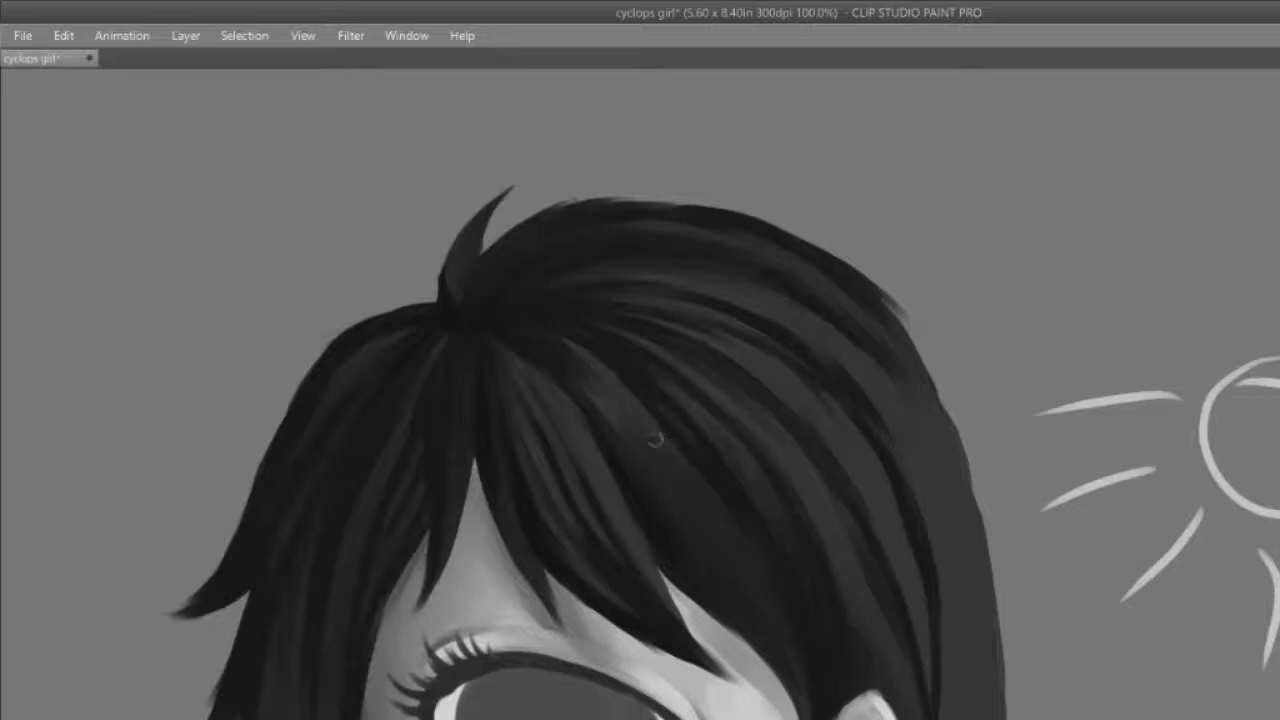
drag(612, 368, 745, 545)
drag(706, 475, 796, 645)
drag(600, 391, 764, 588)
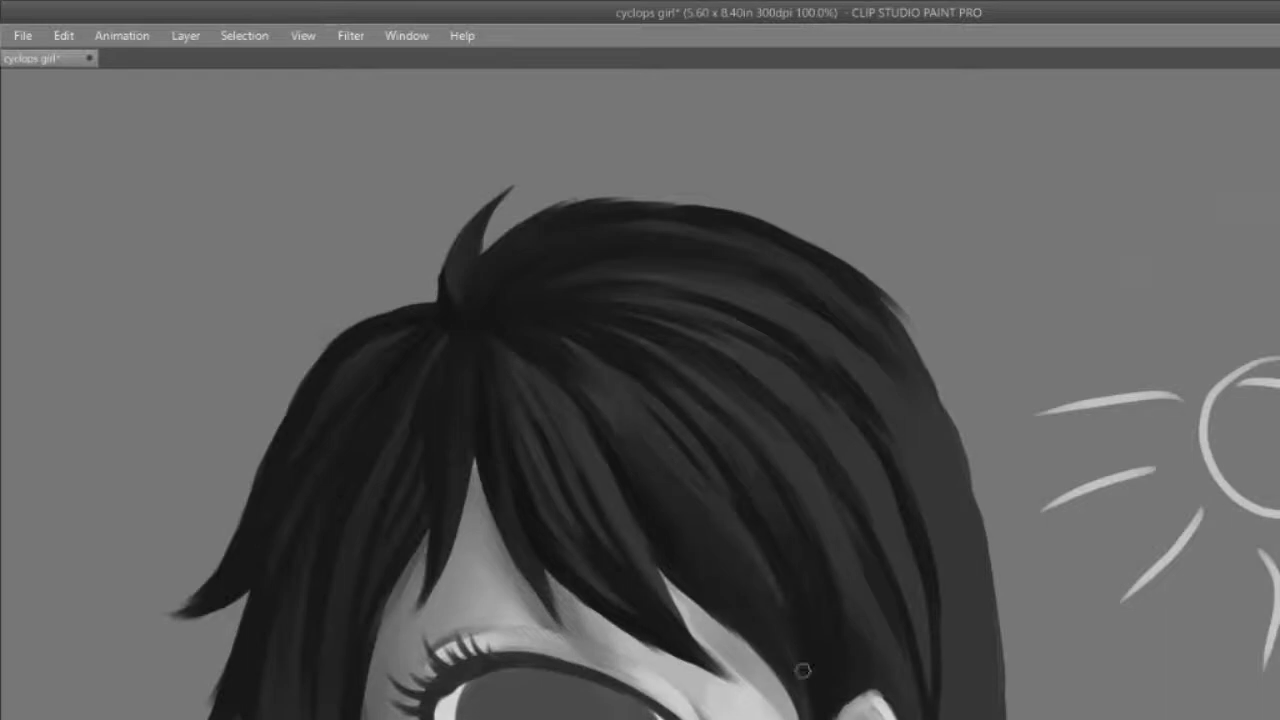
mouse_move(611, 411)
mouse_down()
mouse_move(684, 525)
mouse_move(800, 583)
mouse_up()
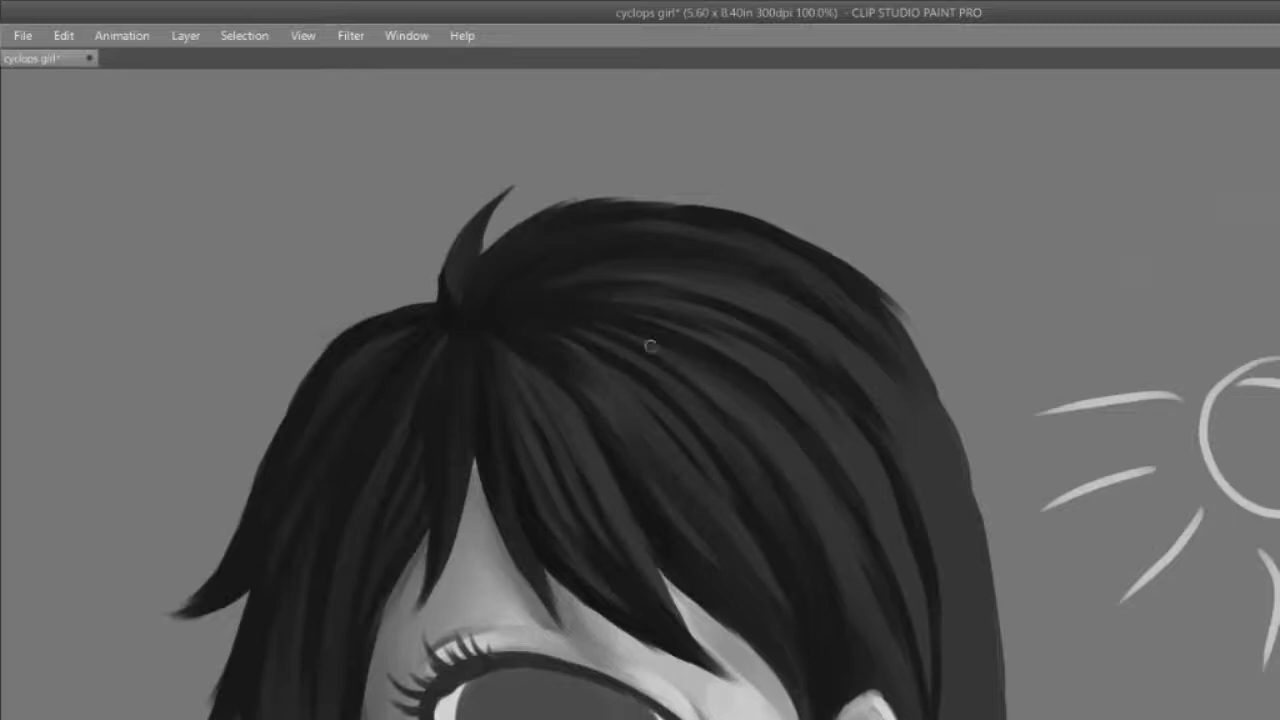
drag(646, 321, 789, 423)
drag(711, 340, 846, 448)
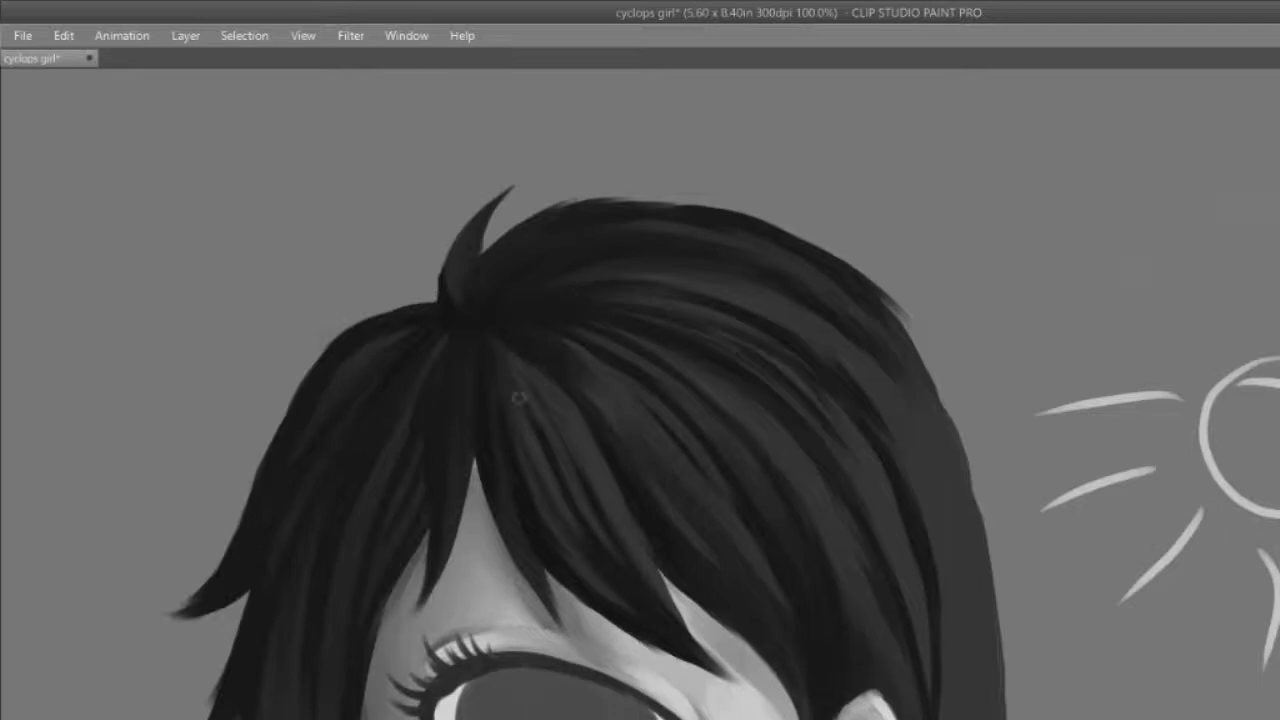
Step: Draw a large curved arrow outside the head from the upright tuft down past the back, marking the hair's flow
mouse_move(465, 208)
mouse_down()
mouse_move(530, 194)
mouse_move(884, 651)
mouse_move(946, 522)
mouse_up()
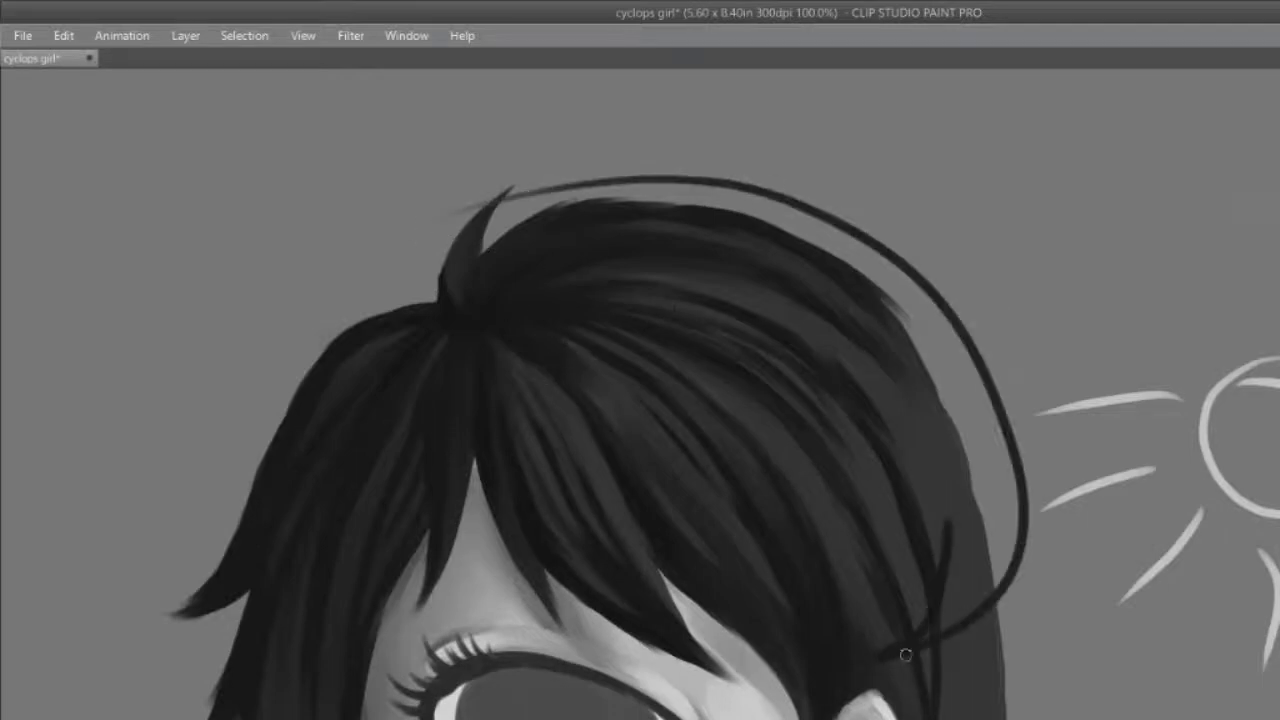
key(ctrl+z)
mouse_move(496, 208)
mouse_down()
mouse_move(664, 160)
mouse_move(1011, 603)
mouse_move(1020, 672)
mouse_move(1125, 555)
mouse_up()
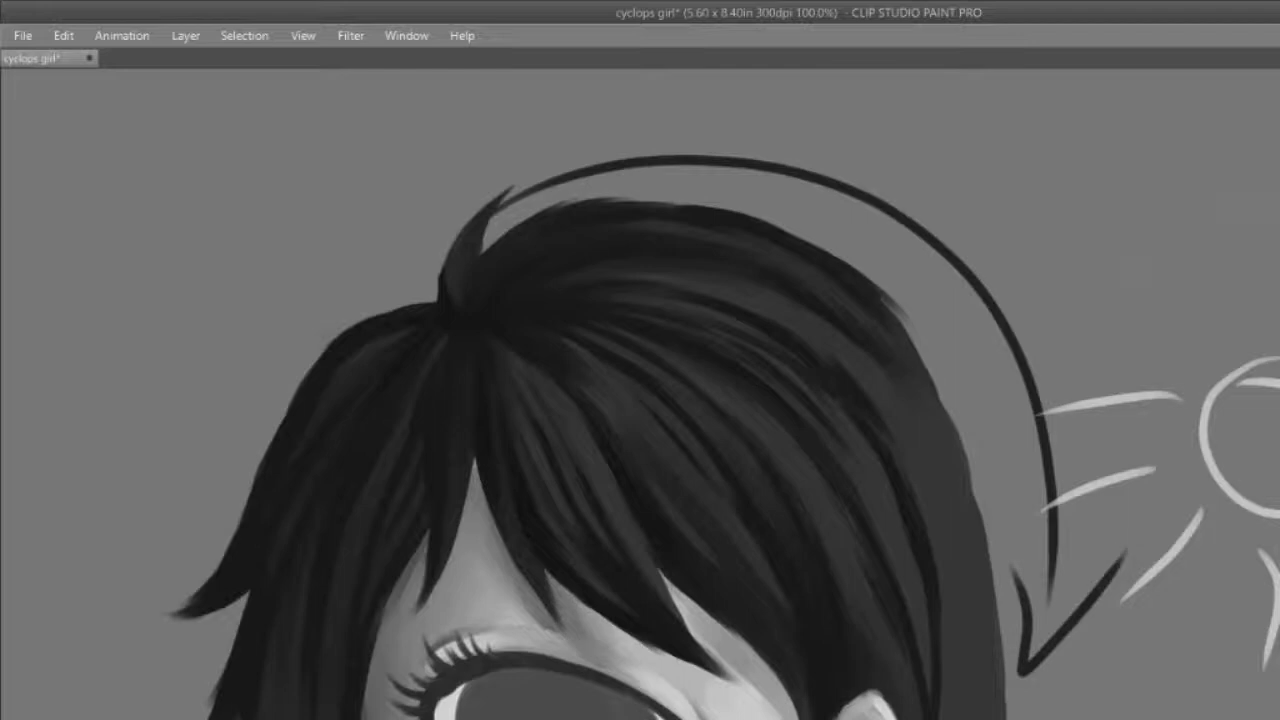
Step: Undo the curved flow arrow drawn outside the head
key(ctrl+z)
key(ctrl+z)
key(ctrl+z)
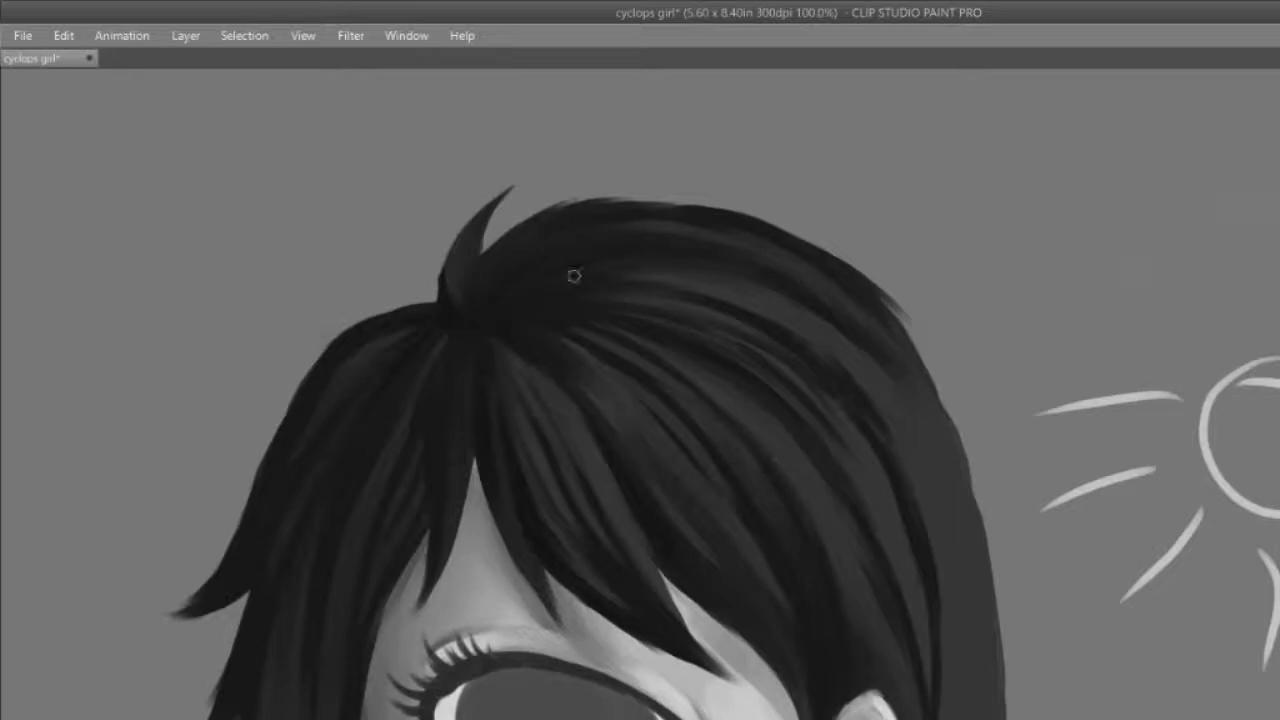
Step: Paint long curved strands across the upper crown and round out the top outline of the hair beside the tuft
drag(574, 275, 880, 414)
drag(532, 258, 836, 328)
drag(488, 258, 698, 209)
drag(576, 219, 692, 213)
drag(553, 204, 720, 207)
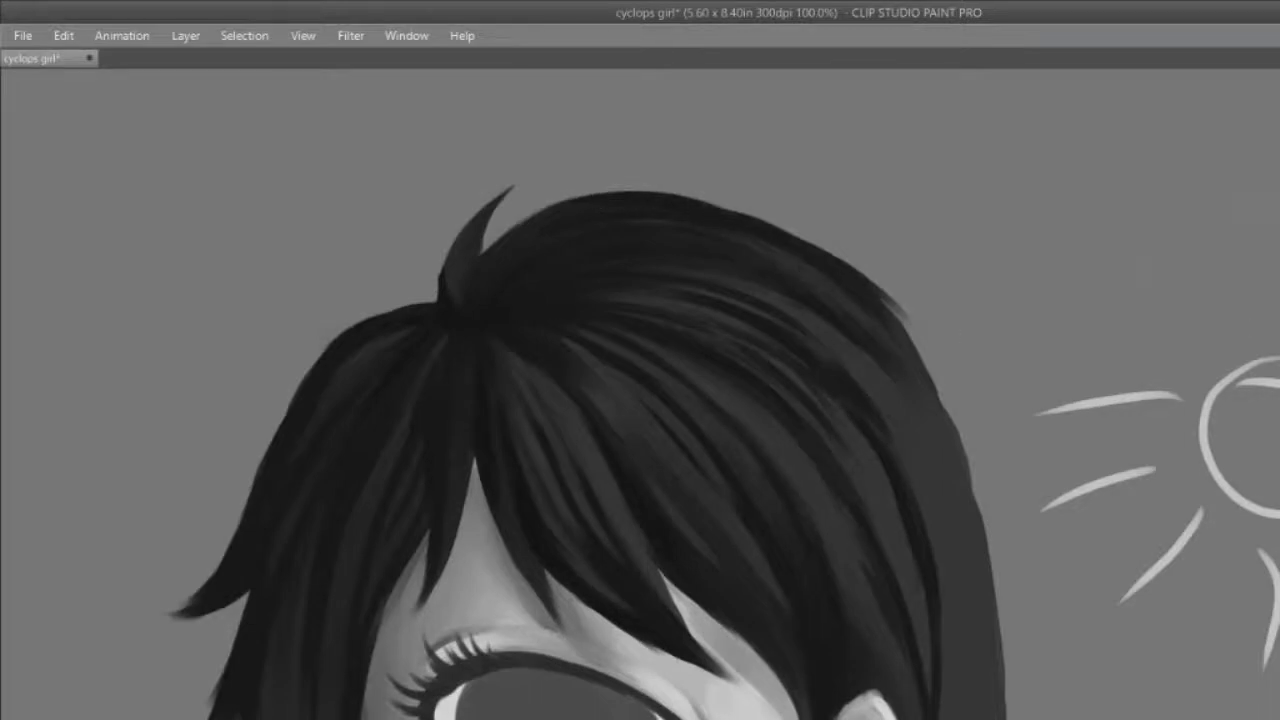
Step: Undo the last hair strokes and paint finer strands through the hair directly above and behind the ear
scroll(640, 400, down, 5)
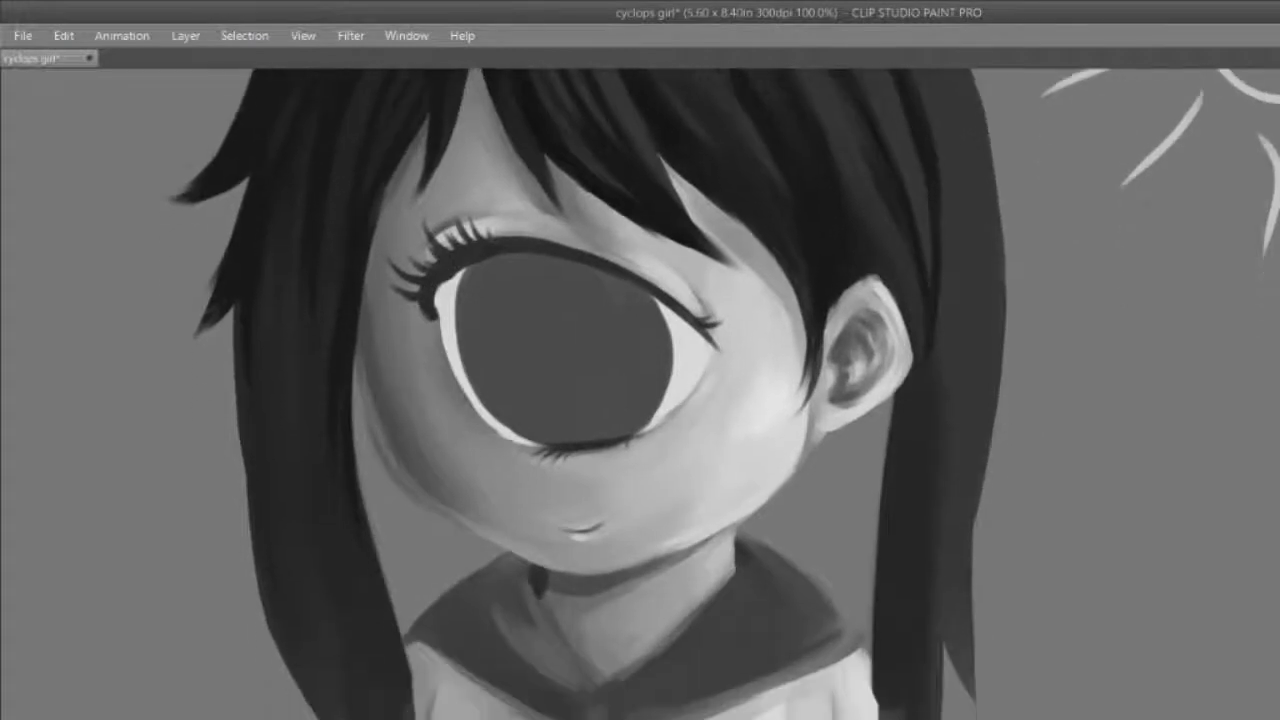
scroll(1071, 371, down, 2)
scroll(1071, 371, up, 5)
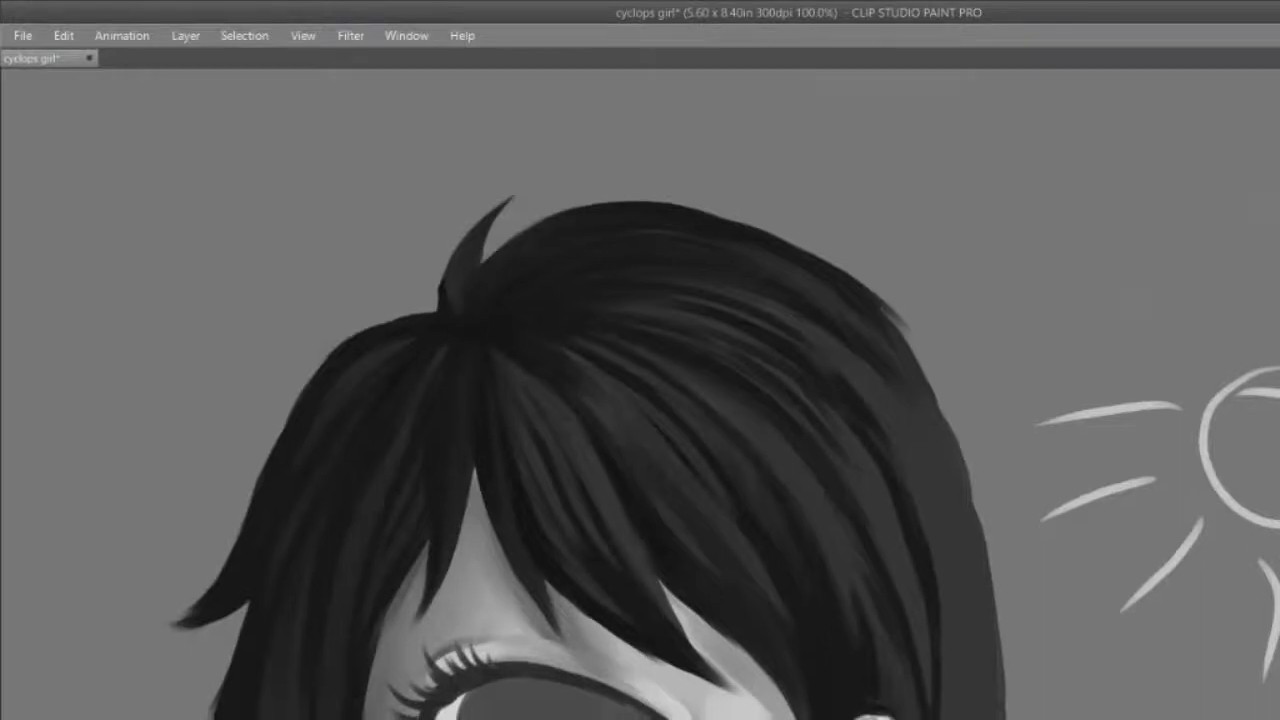
scroll(640, 394, down, 3)
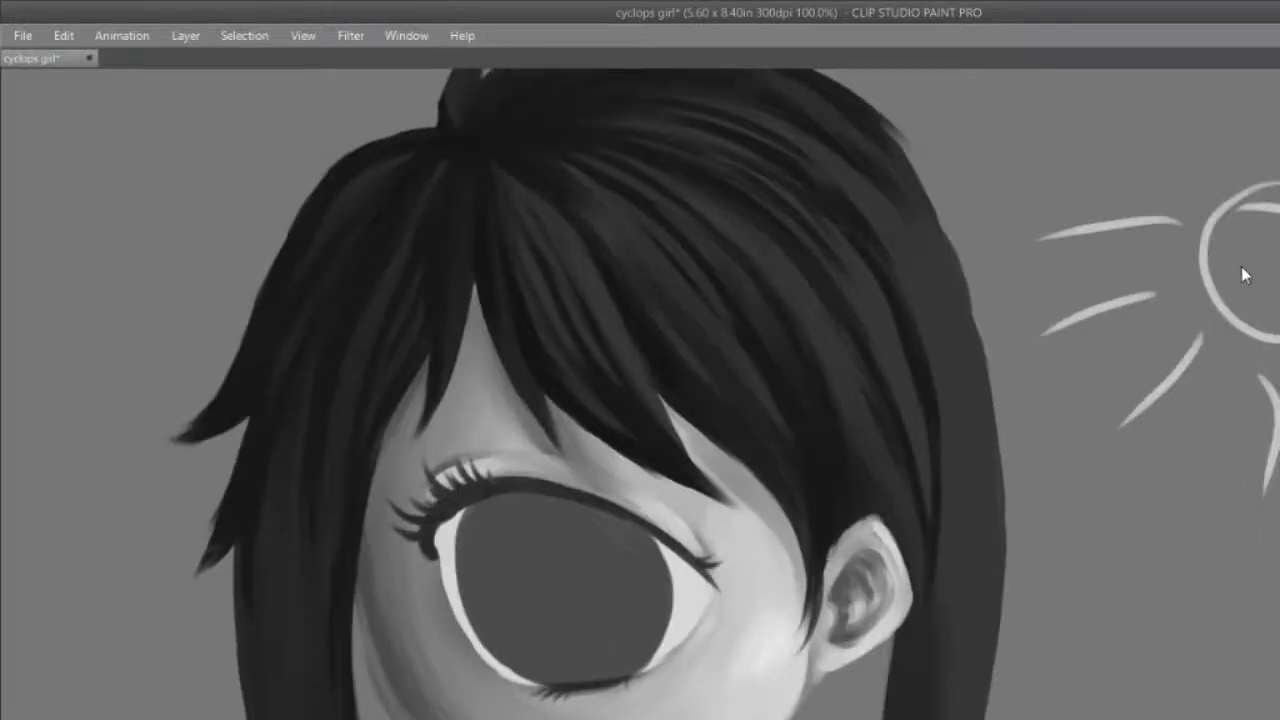
key(ctrl+z)
key(ctrl+z)
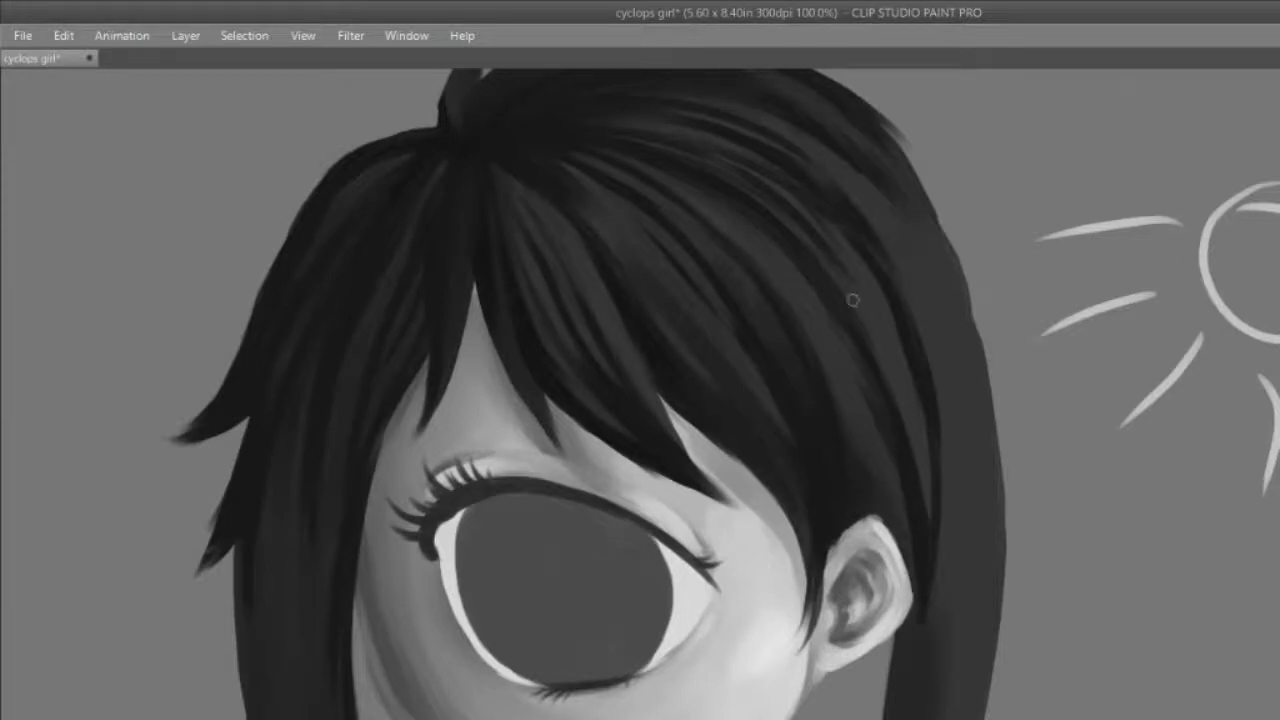
drag(890, 352, 924, 594)
drag(862, 316, 905, 456)
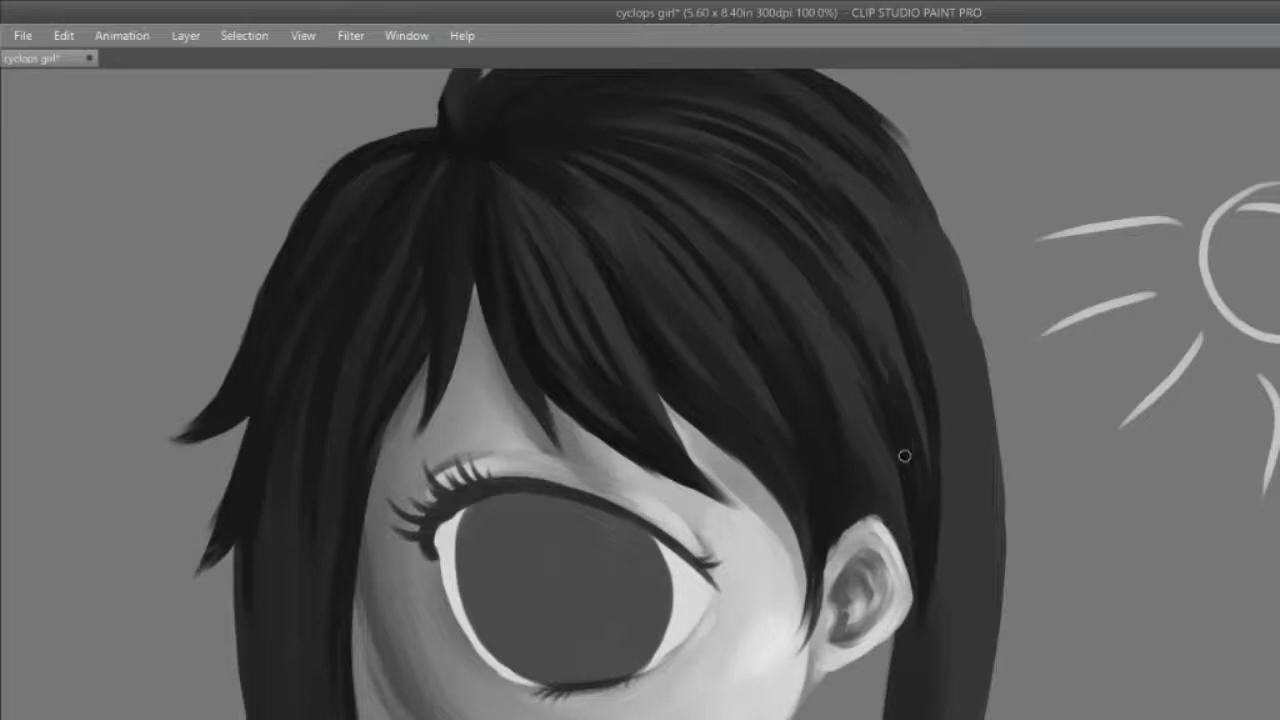
Step: Paint dark shadow strands from behind the ear down the inner side of the long back lock
scroll(640, 400, up, 3)
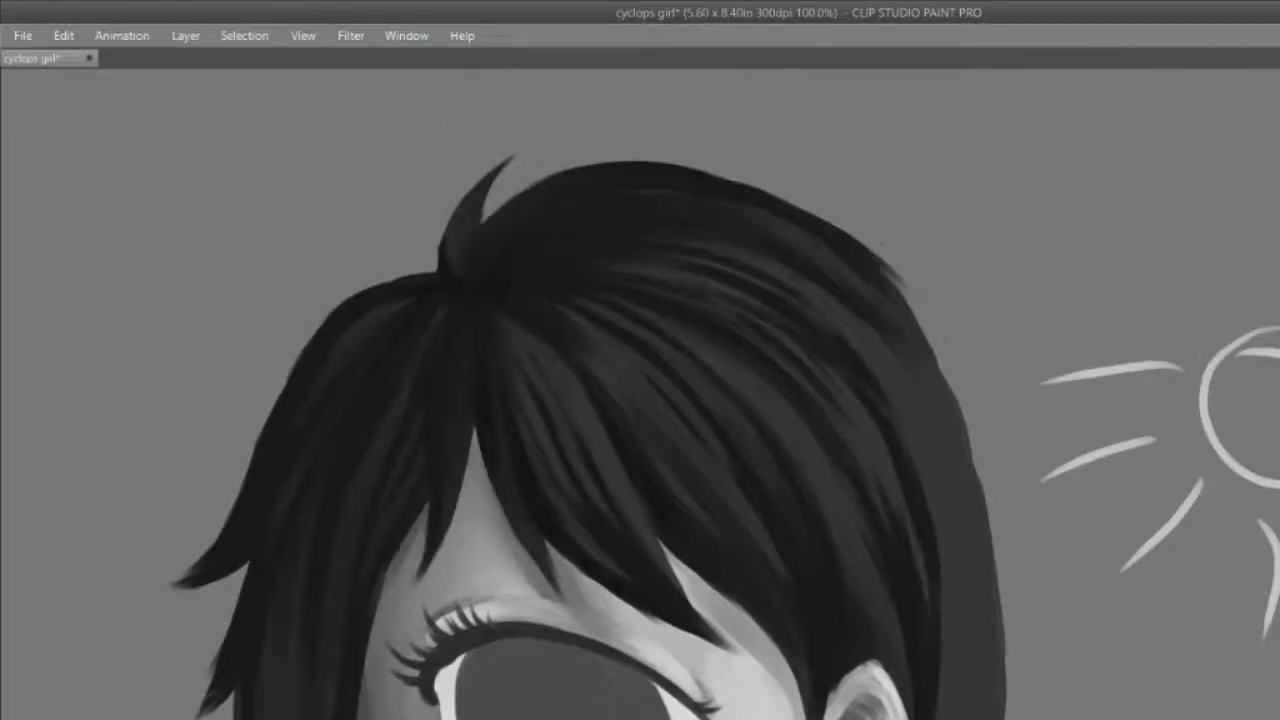
scroll(460, 705, down, 4)
key(ctrl+minus)
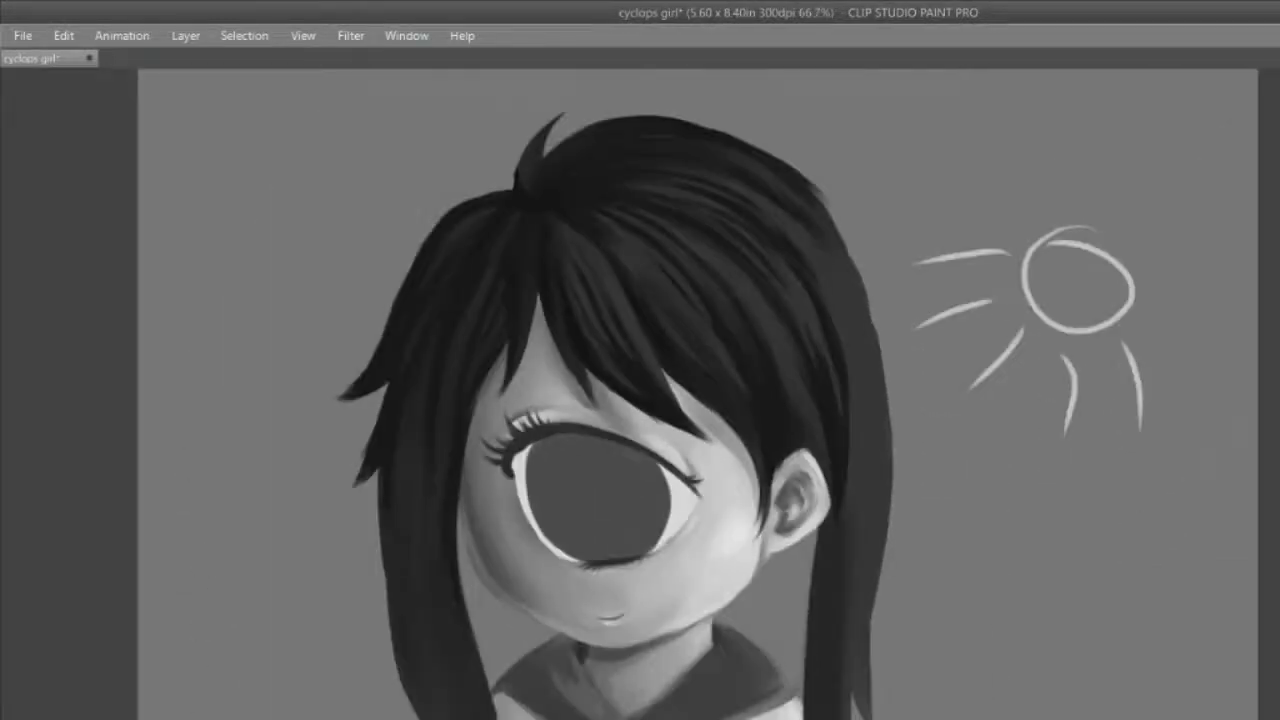
drag(848, 410, 846, 522)
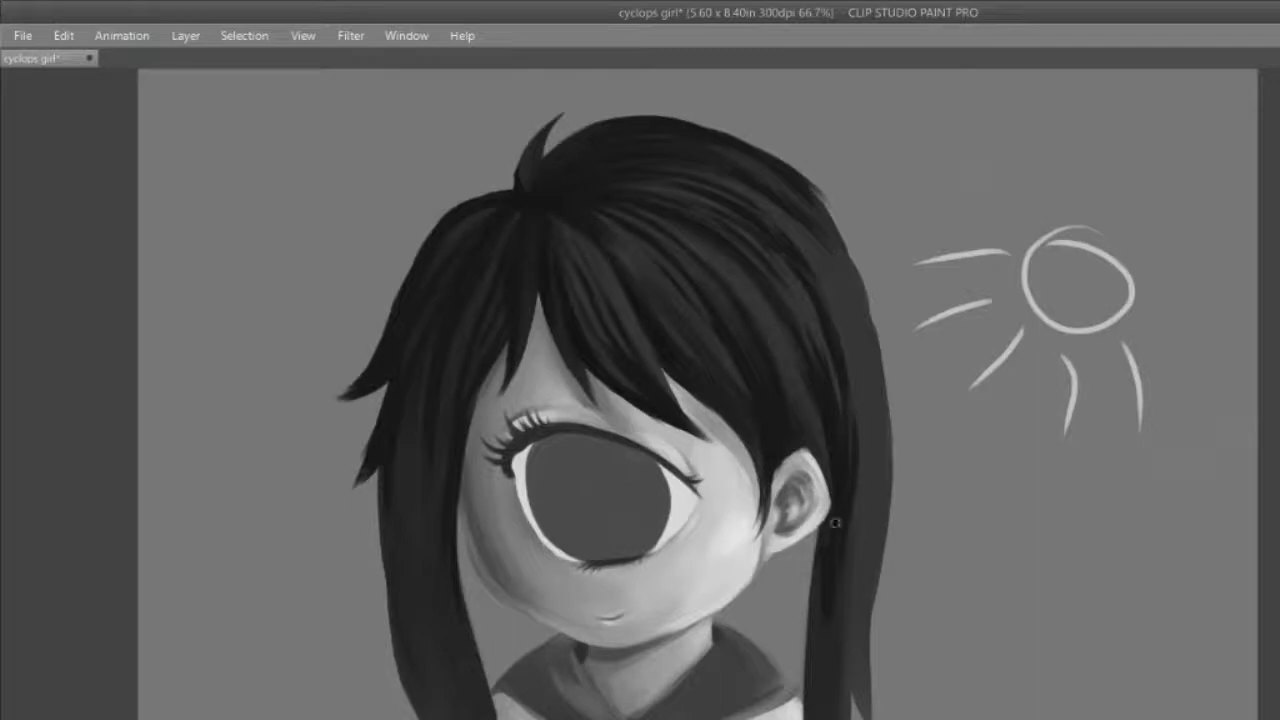
drag(842, 570, 810, 714)
drag(823, 600, 809, 672)
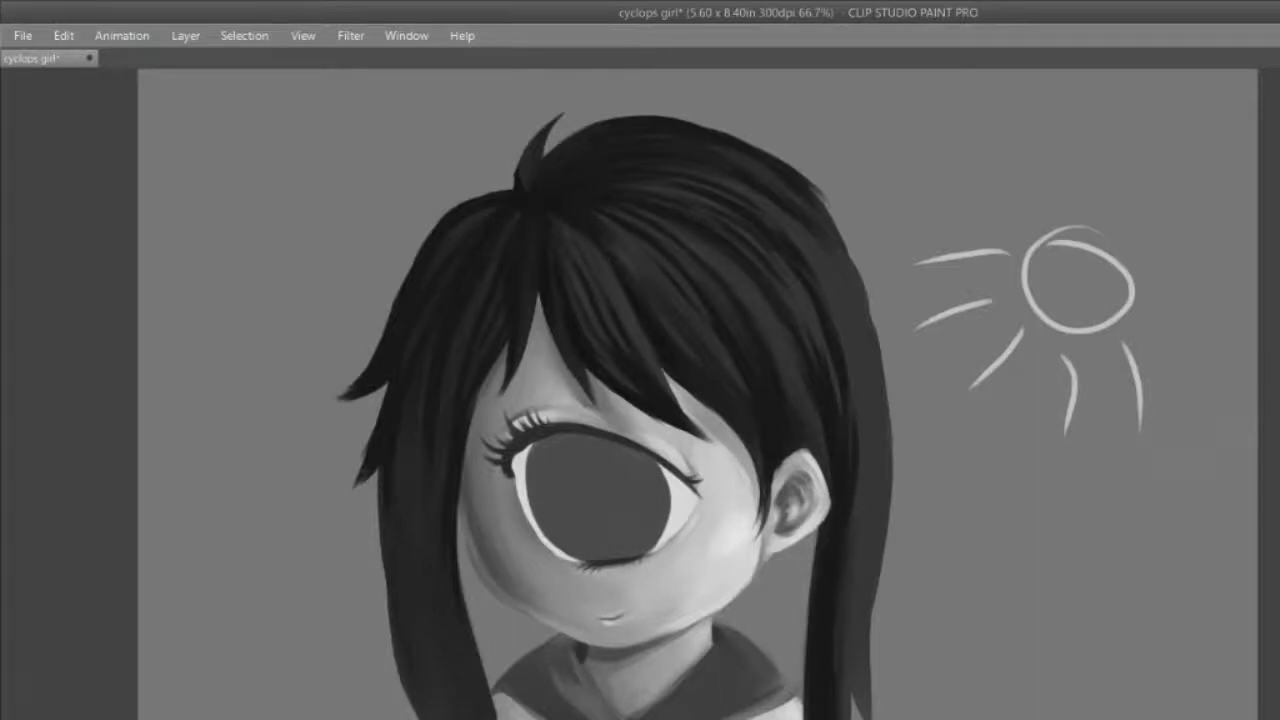
Step: Place the ends of the long hair locks behind the shoulders of the sailor shirt
scroll(640, 400, down, 3)
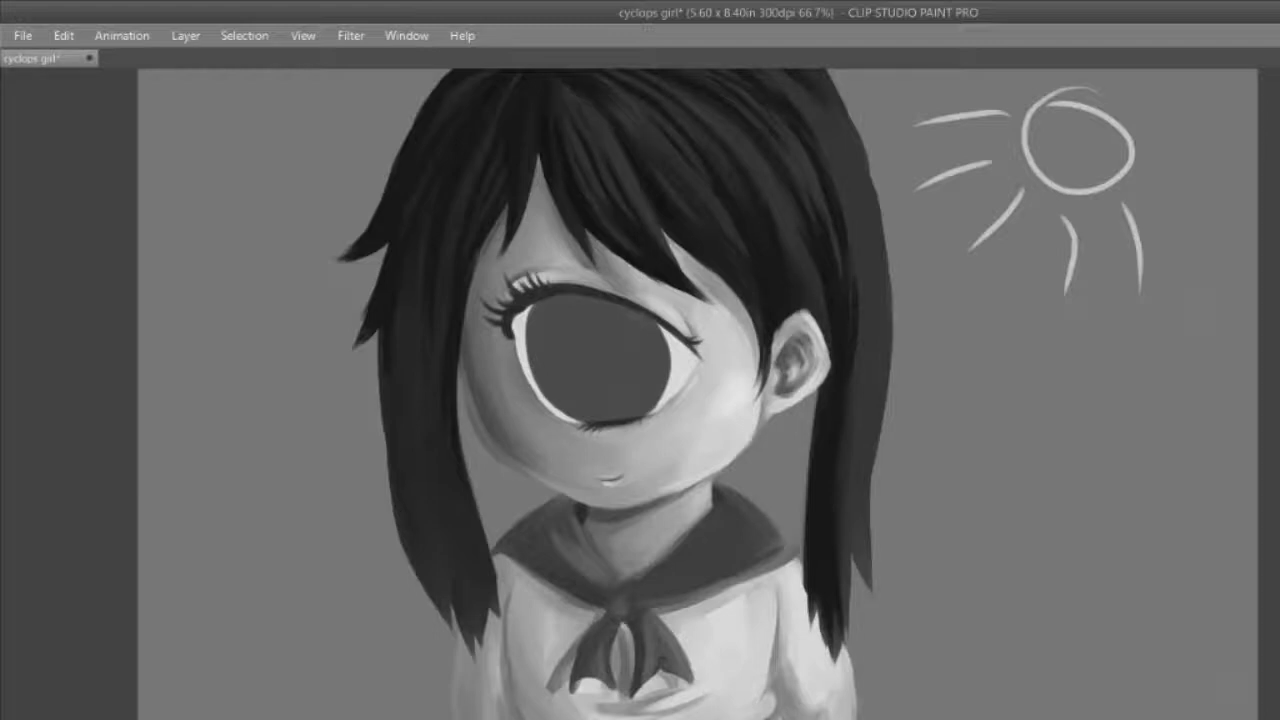
key(ctrl+z)
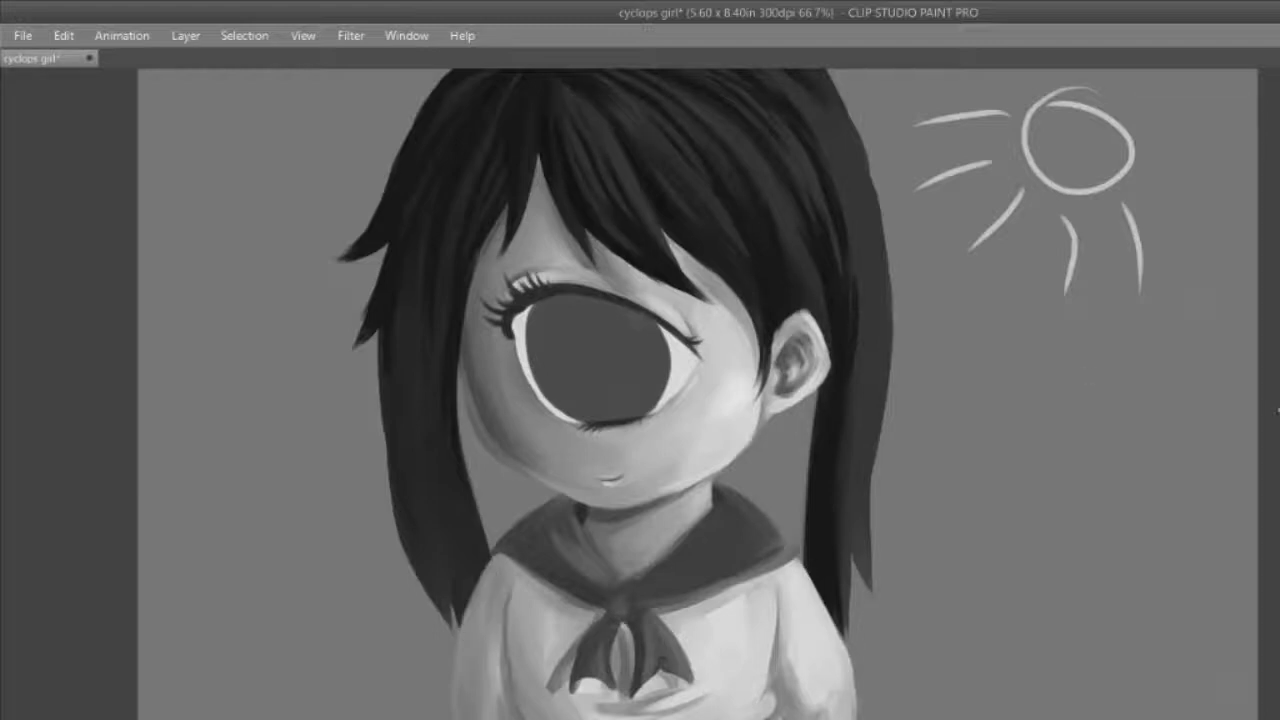
Step: Paint long dark strands down the outer back hair behind the ear, continuing into the hanging lock
scroll(697, 394, up, 3)
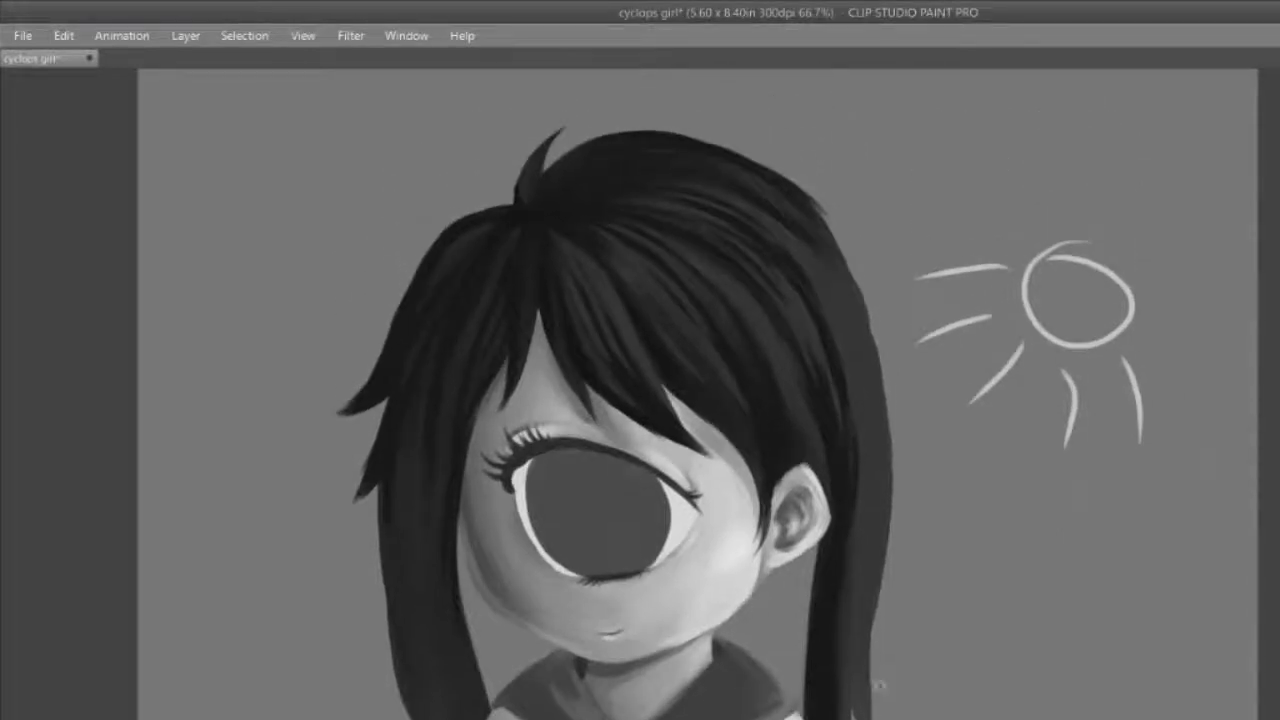
drag(882, 527, 852, 688)
drag(866, 600, 854, 716)
drag(862, 650, 852, 716)
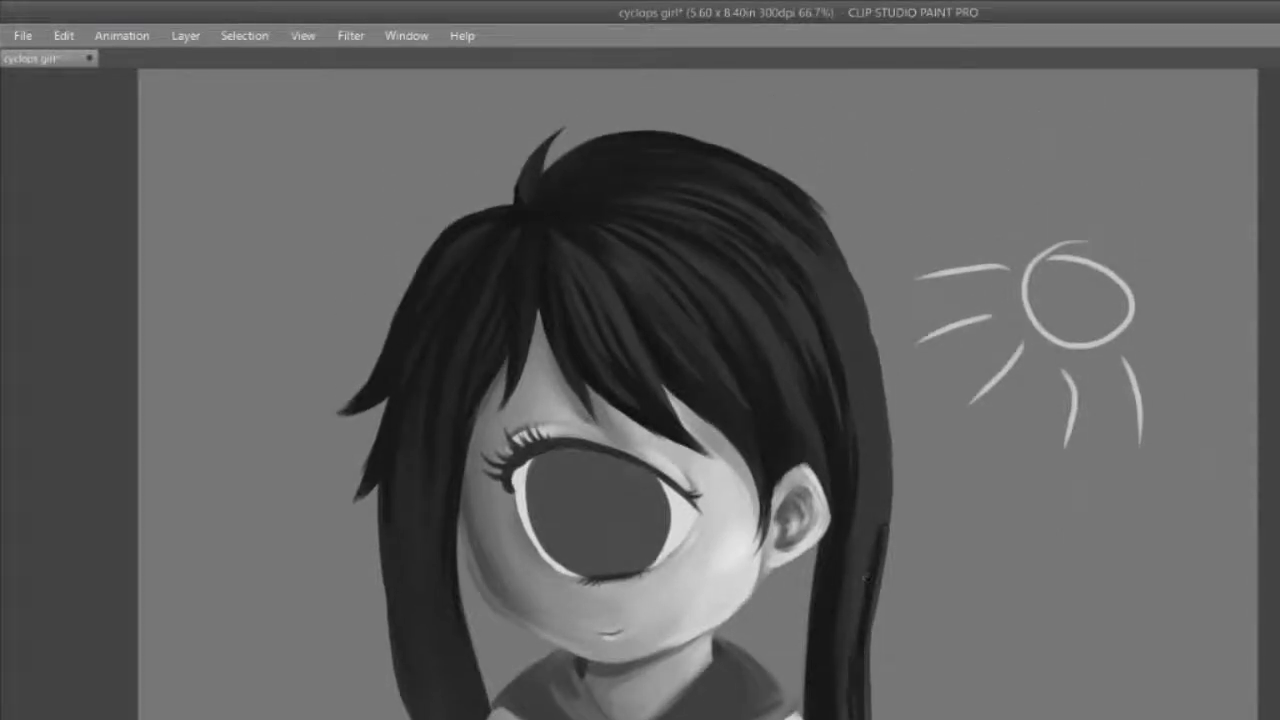
scroll(801, 461, up, 2)
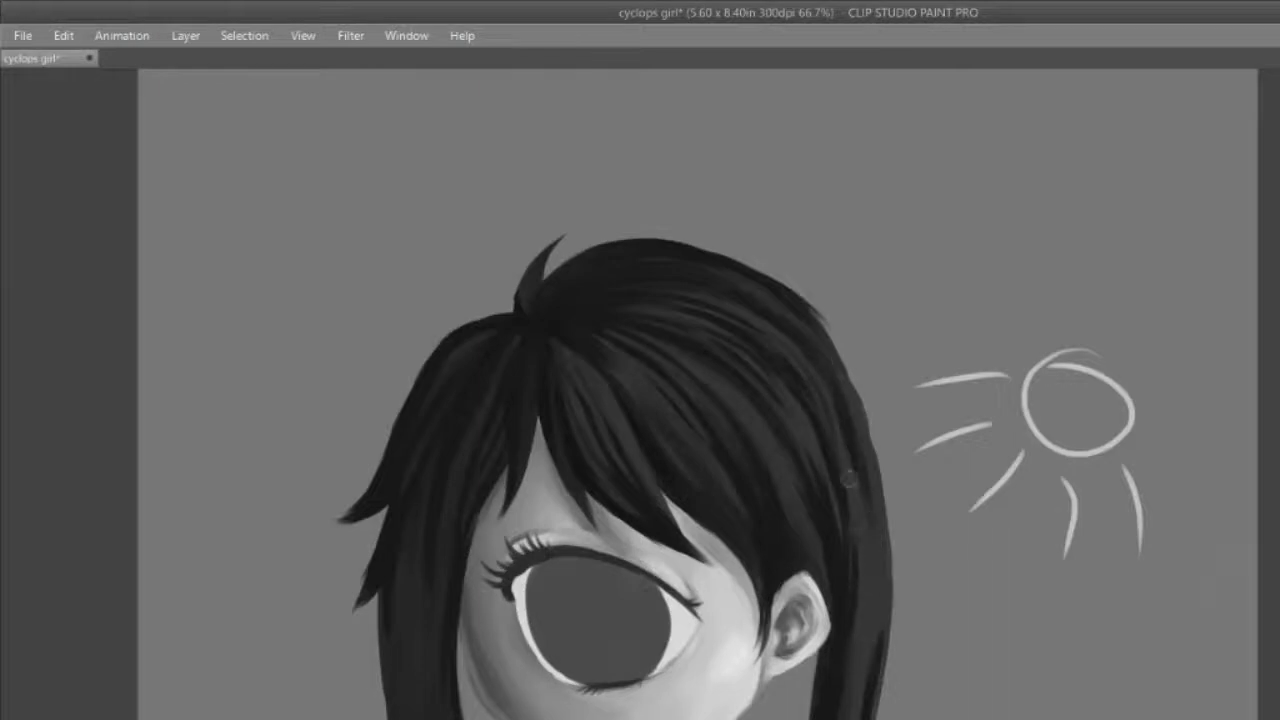
drag(872, 470, 861, 686)
drag(865, 512, 858, 700)
drag(850, 492, 859, 712)
Step: Darken the long side lock opposite the ear with vertical strands running down to the shoulder
scroll(860, 443, down, 3)
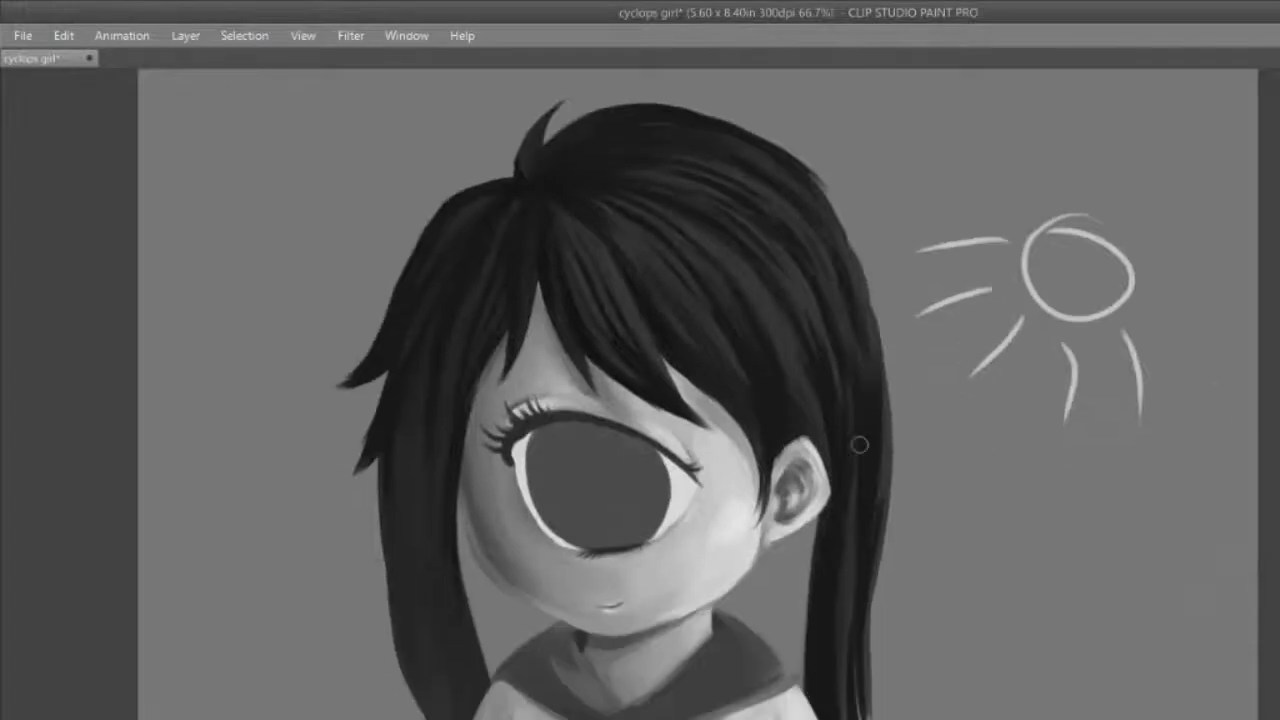
drag(388, 533, 432, 712)
drag(423, 460, 441, 710)
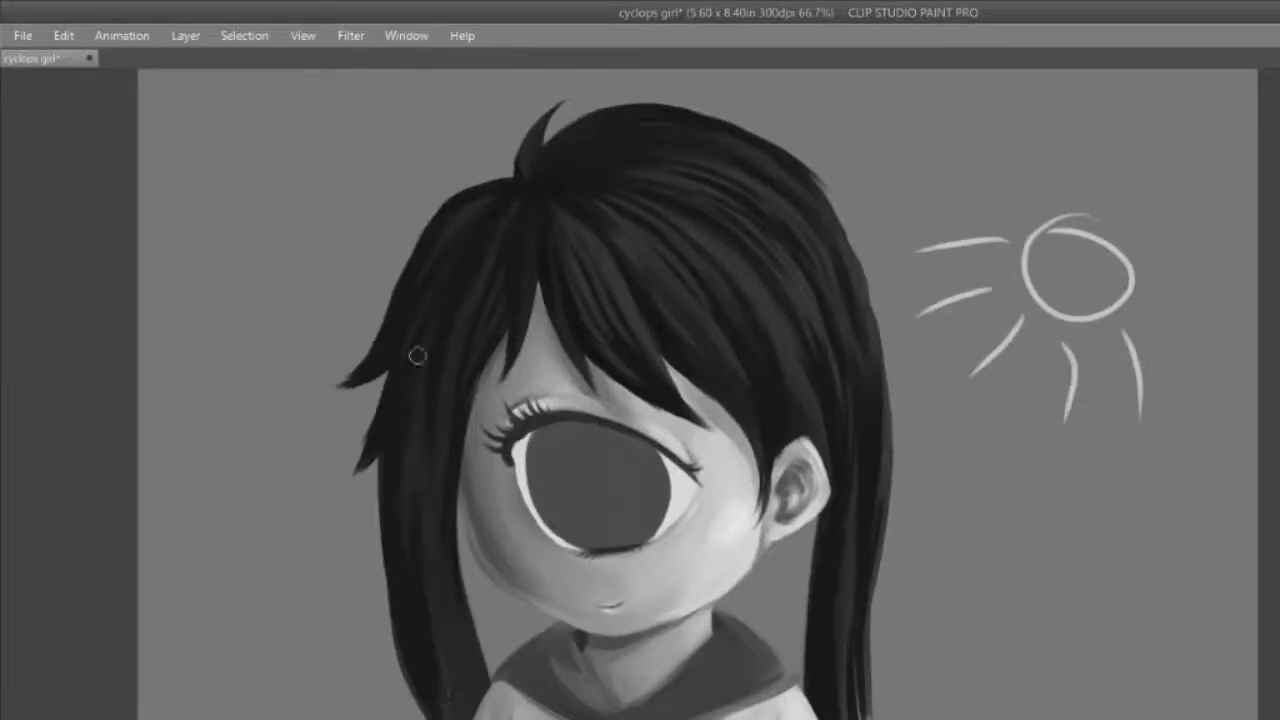
drag(414, 381, 442, 690)
drag(404, 524, 454, 712)
drag(431, 637, 447, 676)
drag(380, 512, 388, 655)
drag(421, 561, 468, 714)
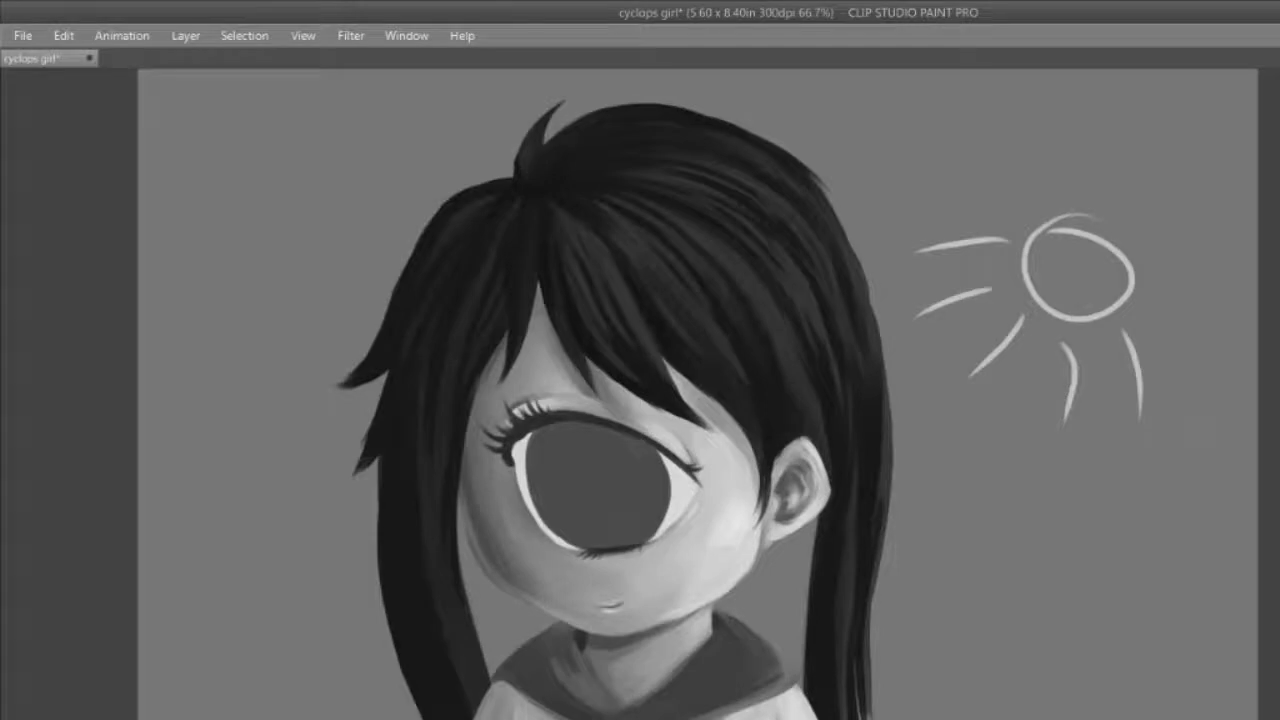
Step: Flip the canvas horizontally and trim the outer edges of both long hair locks to make them slimmer
key(h)
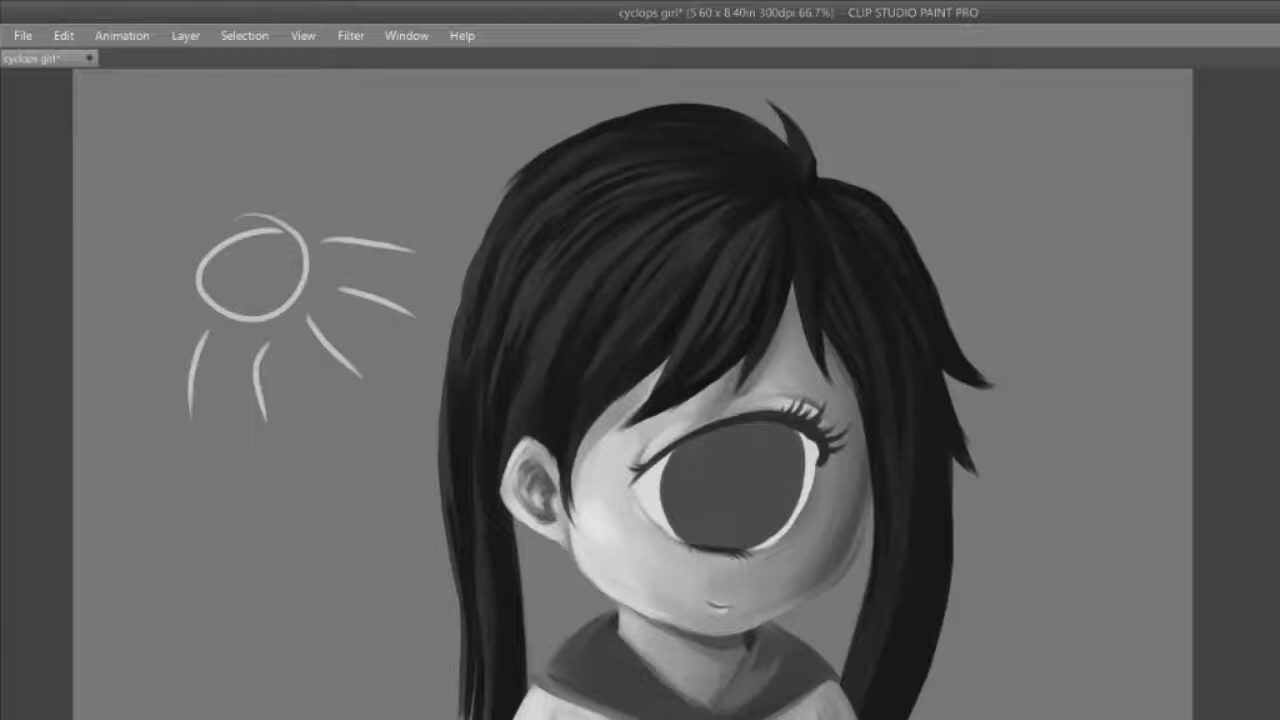
drag(955, 463, 900, 706)
mouse_move(944, 590)
mouse_down()
mouse_move(936, 548)
mouse_move(905, 695)
mouse_up()
mouse_move(930, 515)
mouse_down()
mouse_move(874, 698)
mouse_move(929, 513)
mouse_move(935, 480)
mouse_move(913, 510)
mouse_move(925, 455)
mouse_up()
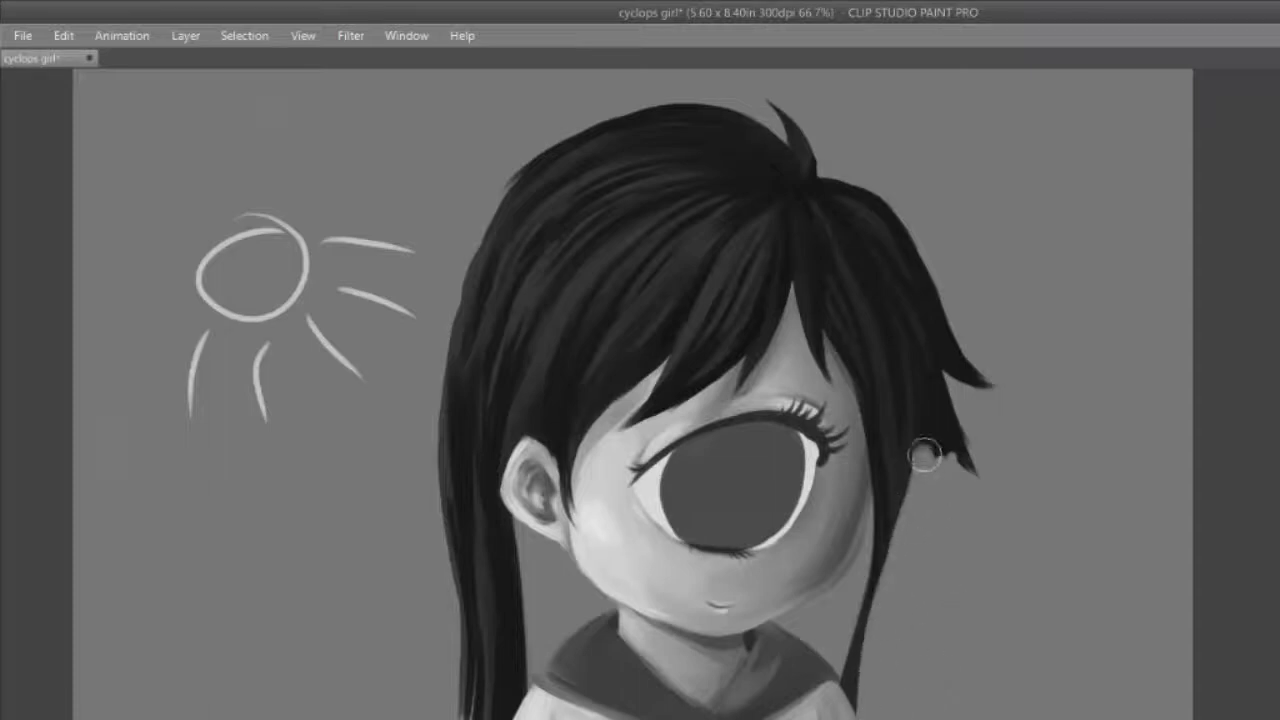
drag(438, 460, 466, 715)
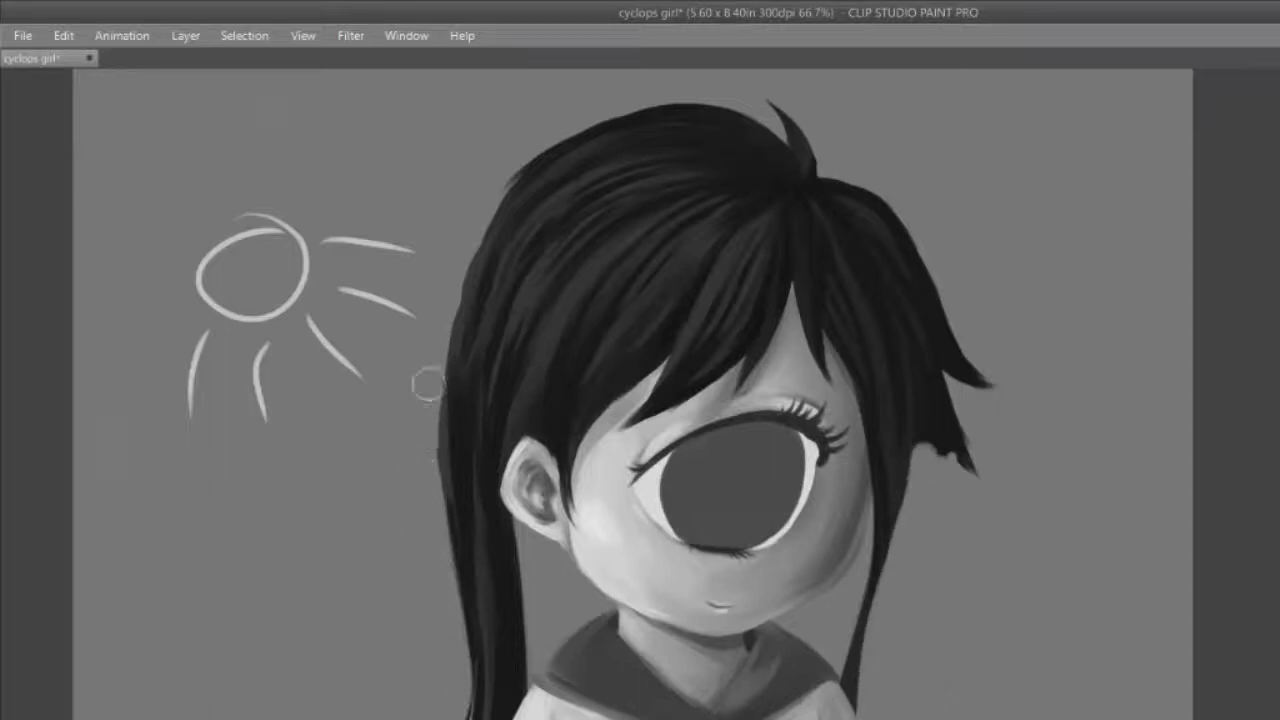
drag(427, 384, 470, 712)
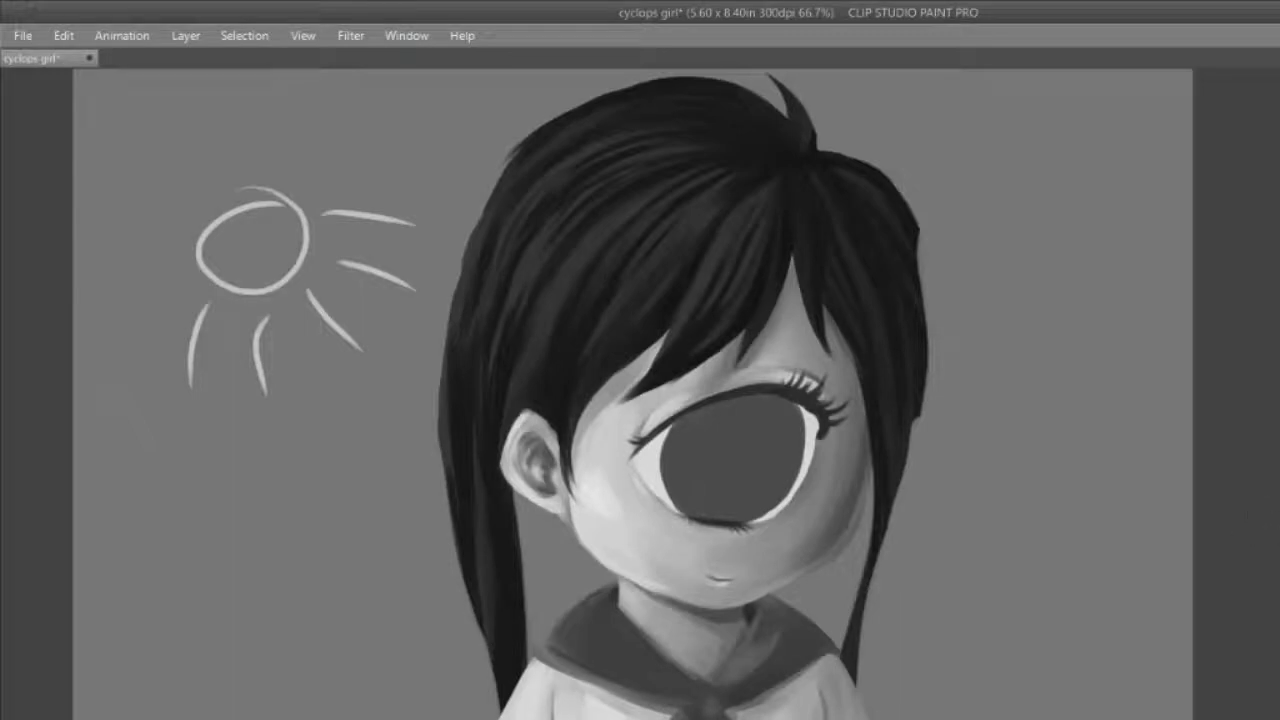
Step: Rebuild the side hair opposite the ear with a smooth outer contour, a pointed tip and a tapering lock reaching the shoulder
mouse_move(899, 208)
mouse_down()
mouse_move(921, 267)
mouse_move(901, 220)
mouse_move(917, 367)
mouse_move(914, 239)
mouse_move(910, 408)
mouse_move(913, 229)
mouse_move(919, 393)
mouse_move(918, 238)
mouse_move(899, 450)
mouse_move(921, 384)
mouse_move(897, 484)
mouse_up()
drag(920, 338, 898, 494)
mouse_move(928, 308)
mouse_down()
mouse_move(921, 411)
mouse_move(874, 598)
mouse_move(878, 462)
mouse_move(905, 402)
mouse_move(929, 388)
mouse_move(926, 333)
mouse_move(928, 519)
mouse_move(929, 368)
mouse_move(922, 507)
mouse_move(905, 396)
mouse_move(925, 516)
mouse_move(919, 397)
mouse_move(910, 475)
mouse_move(930, 519)
mouse_move(912, 411)
mouse_move(926, 549)
mouse_move(922, 381)
mouse_move(917, 539)
mouse_move(918, 387)
mouse_move(949, 543)
mouse_up()
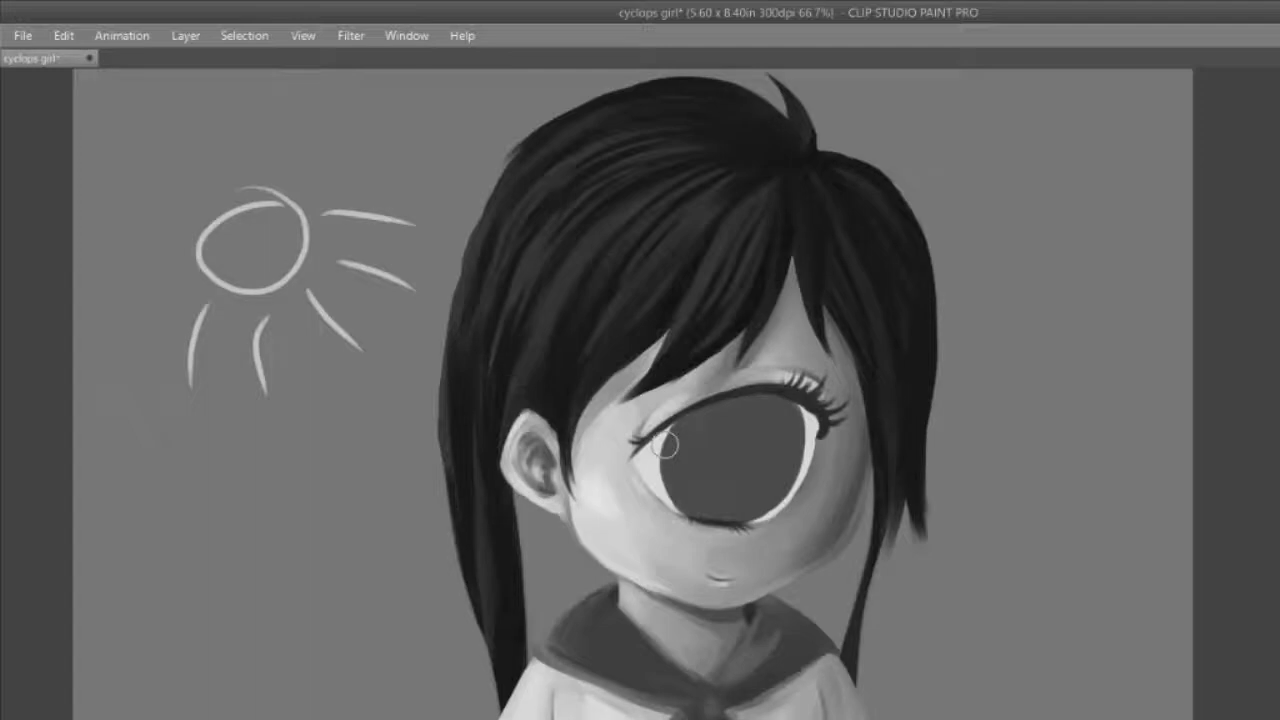
mouse_move(896, 504)
mouse_down()
mouse_move(862, 618)
mouse_move(905, 477)
mouse_move(858, 692)
mouse_up()
drag(868, 642, 858, 696)
drag(874, 472, 851, 624)
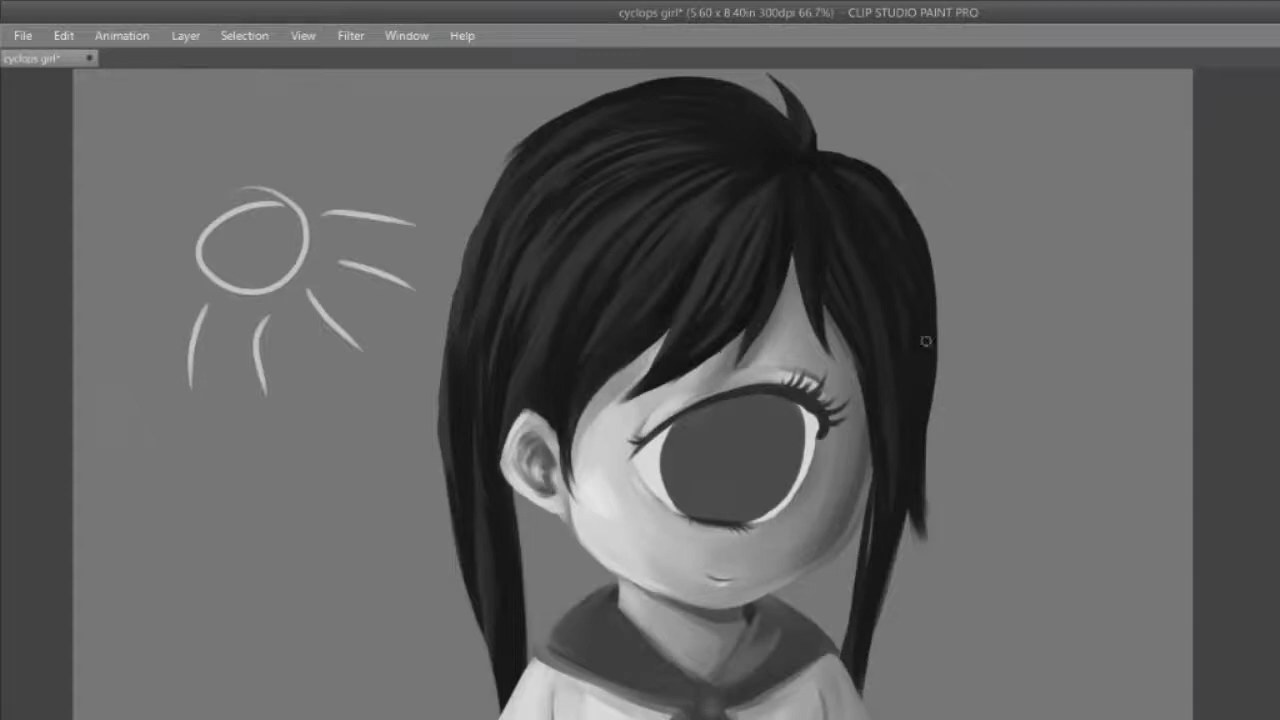
key(ctrl+z)
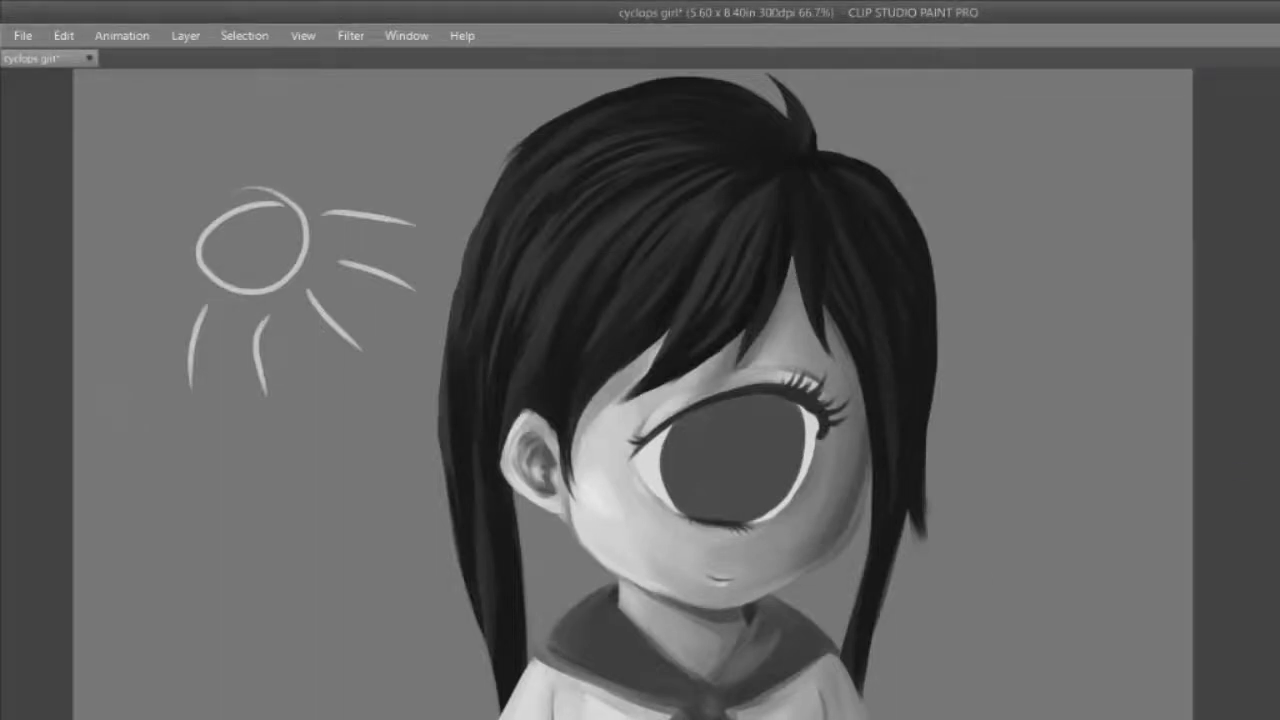
Step: Try extra flicked strands at the pointed tip of the side hair opposite the ear
scroll(1229, 515, down, 1)
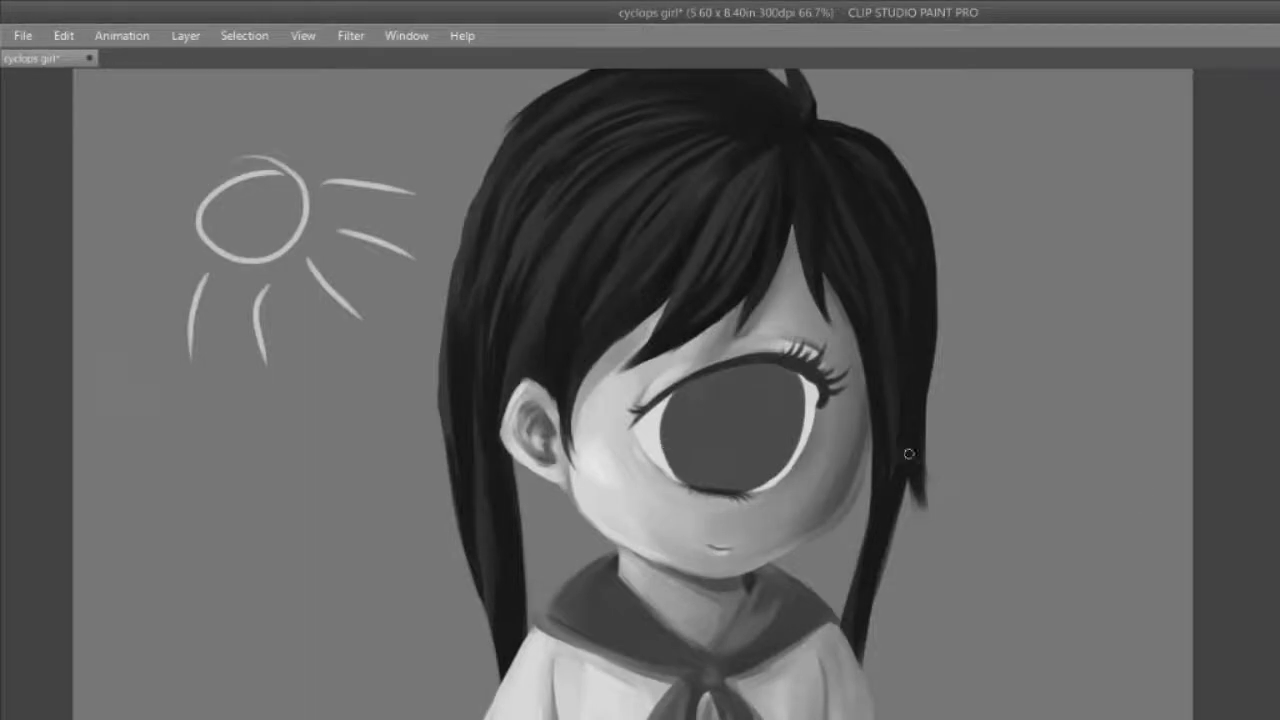
drag(908, 450, 926, 530)
mouse_move(919, 446)
mouse_down()
mouse_move(928, 504)
mouse_move(906, 432)
mouse_move(926, 542)
mouse_up()
drag(930, 455, 942, 525)
key(ctrl+z)
key(ctrl+z)
key(ctrl+z)
Step: Try a short pointed strand over the edge of the face beside the thick eyelashes
drag(864, 362, 853, 408)
drag(866, 356, 848, 404)
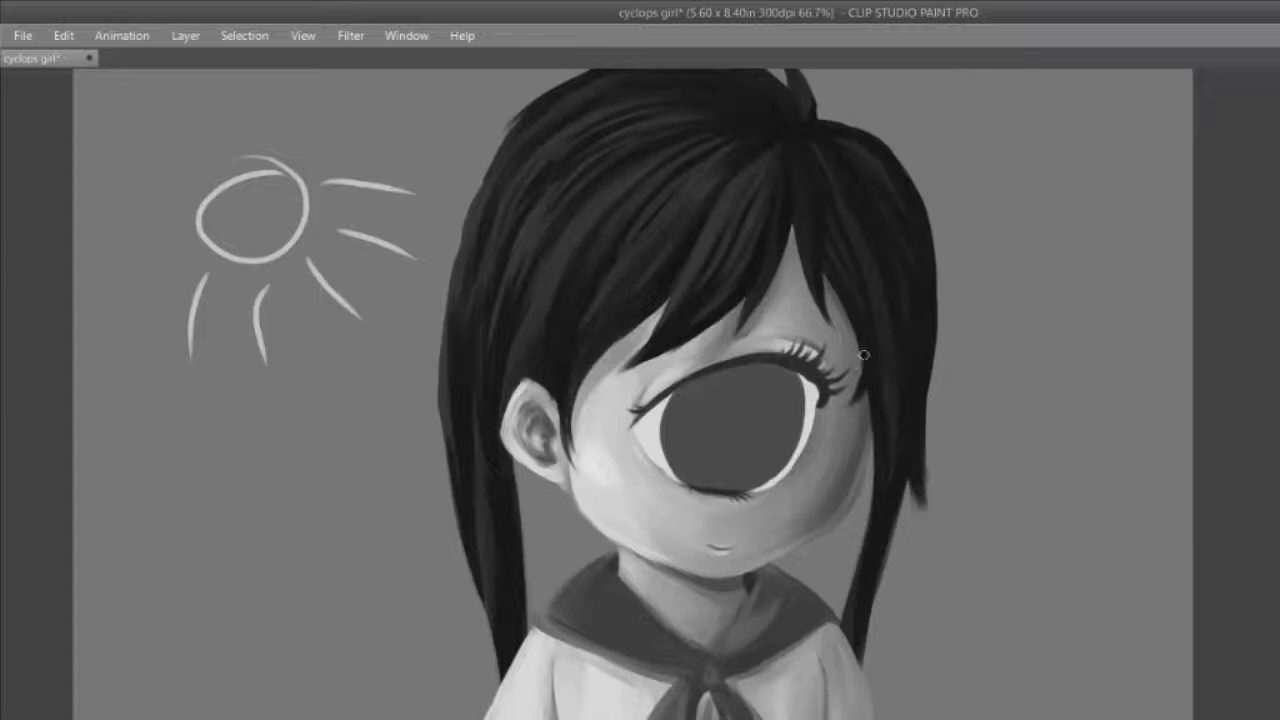
drag(848, 317, 860, 402)
drag(869, 351, 850, 416)
Step: Widen the hanging lock below the ear with dark strands toward the neck, ending in a point at the collar
scroll(1160, 437, down, 1)
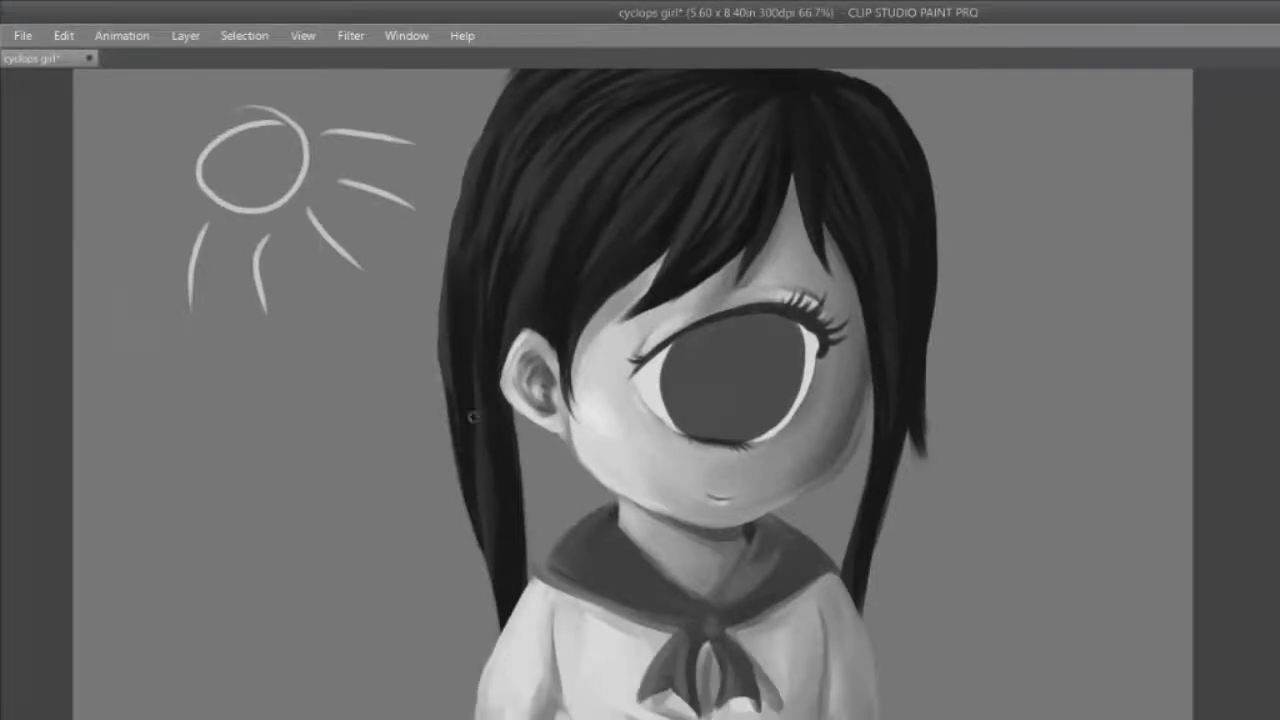
drag(532, 426, 539, 548)
drag(529, 451, 545, 580)
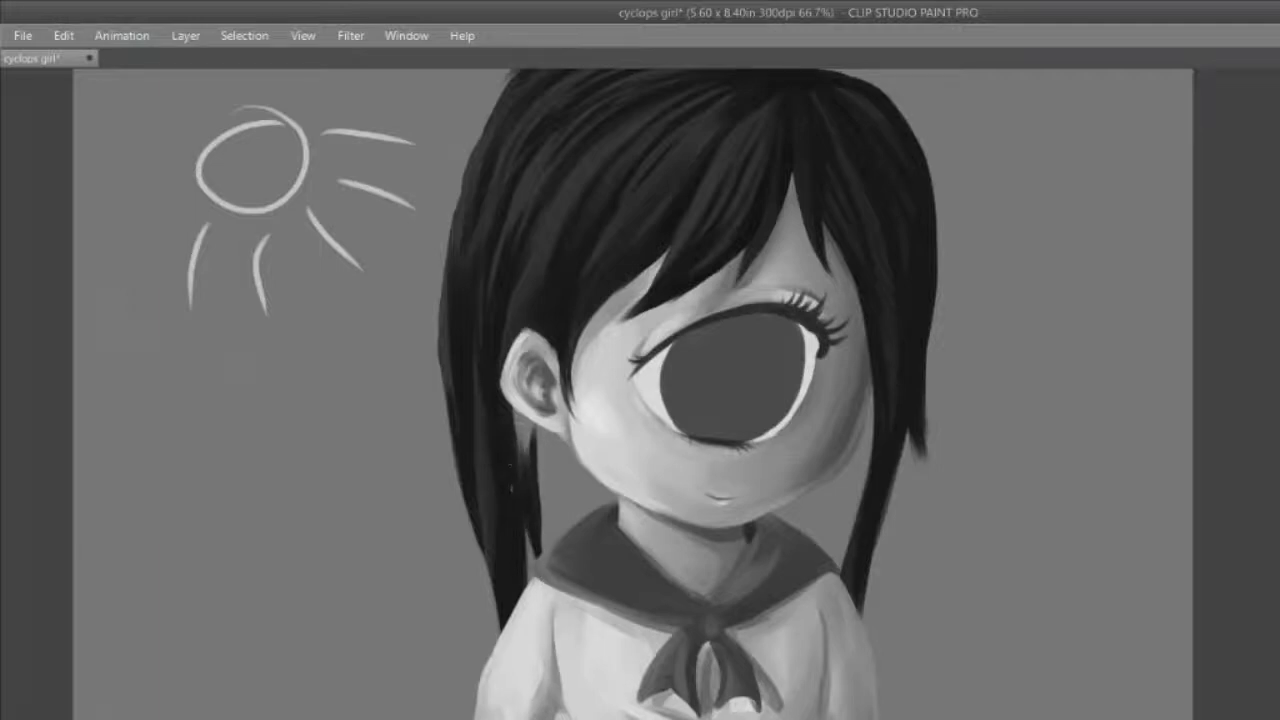
drag(513, 452, 514, 500)
scroll(632, 394, up, 4)
scroll(632, 394, down, 3)
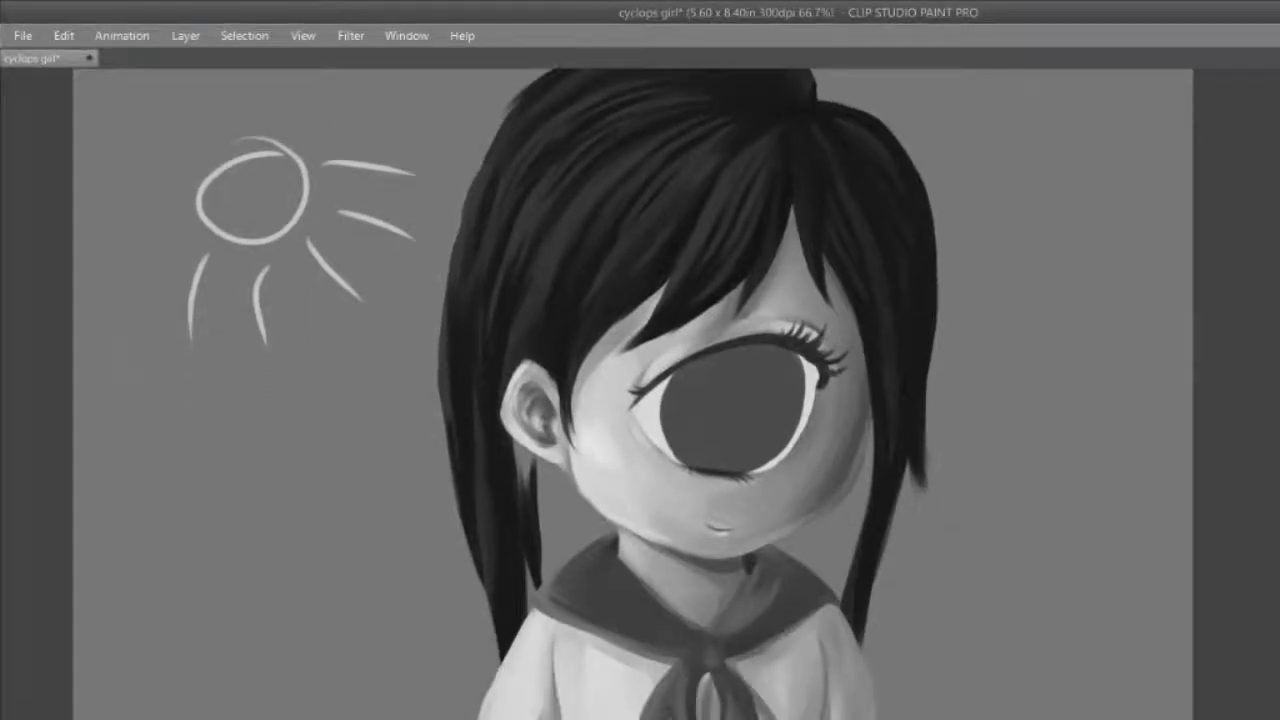
mouse_move(508, 432)
mouse_down()
mouse_move(528, 450)
mouse_move(524, 484)
mouse_move(535, 461)
mouse_move(529, 542)
mouse_up()
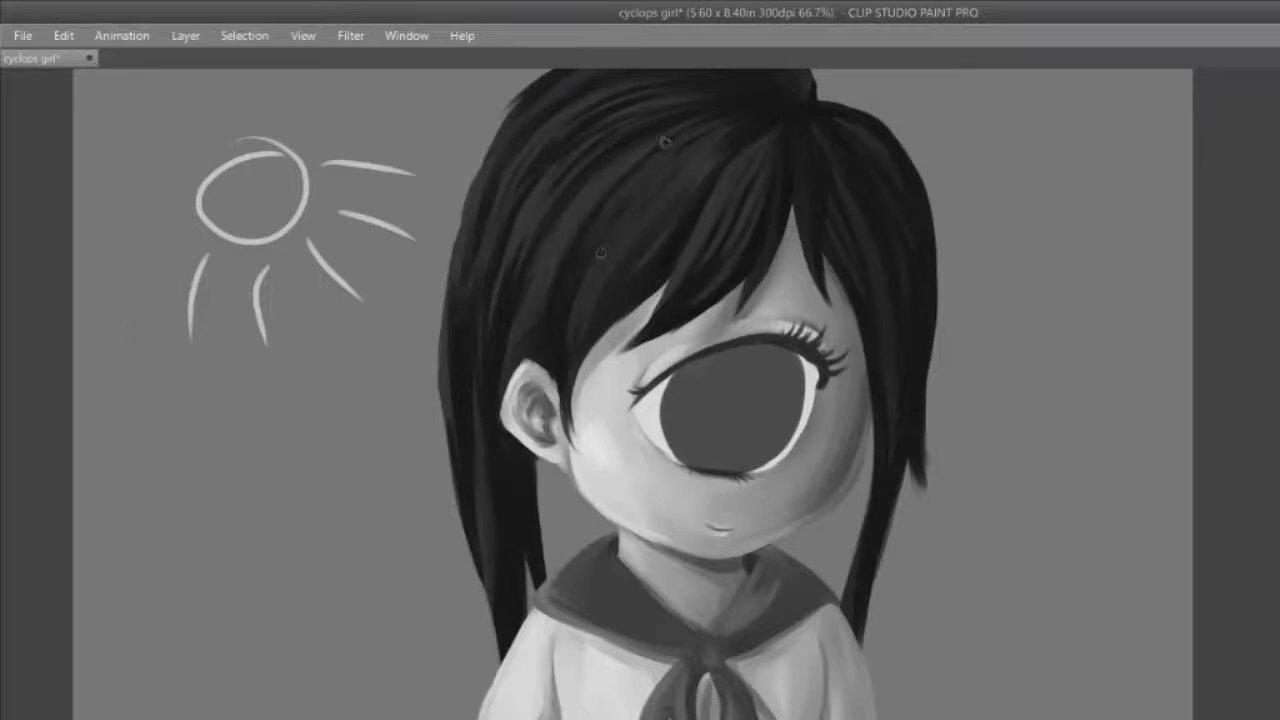
Step: Add fine curved strands to the outer side hair opposite the ear, above eye level
scroll(808, 395, up, 3)
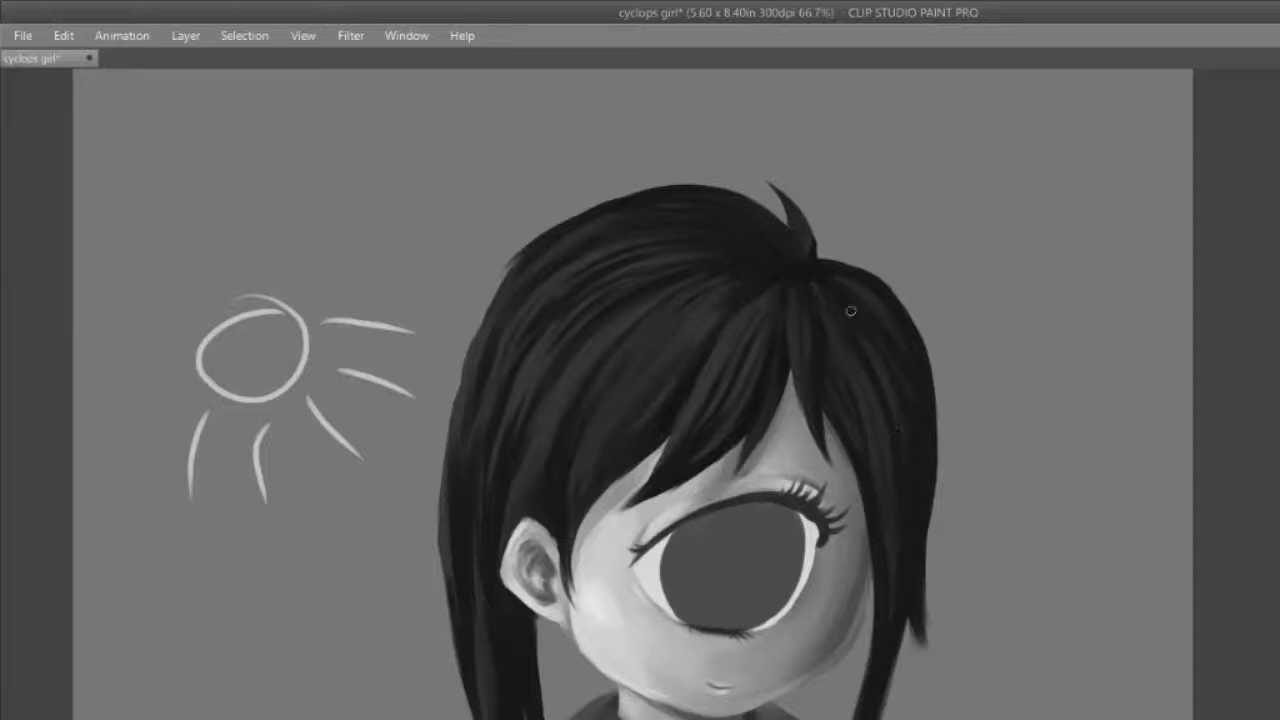
drag(905, 436, 910, 512)
drag(905, 390, 922, 464)
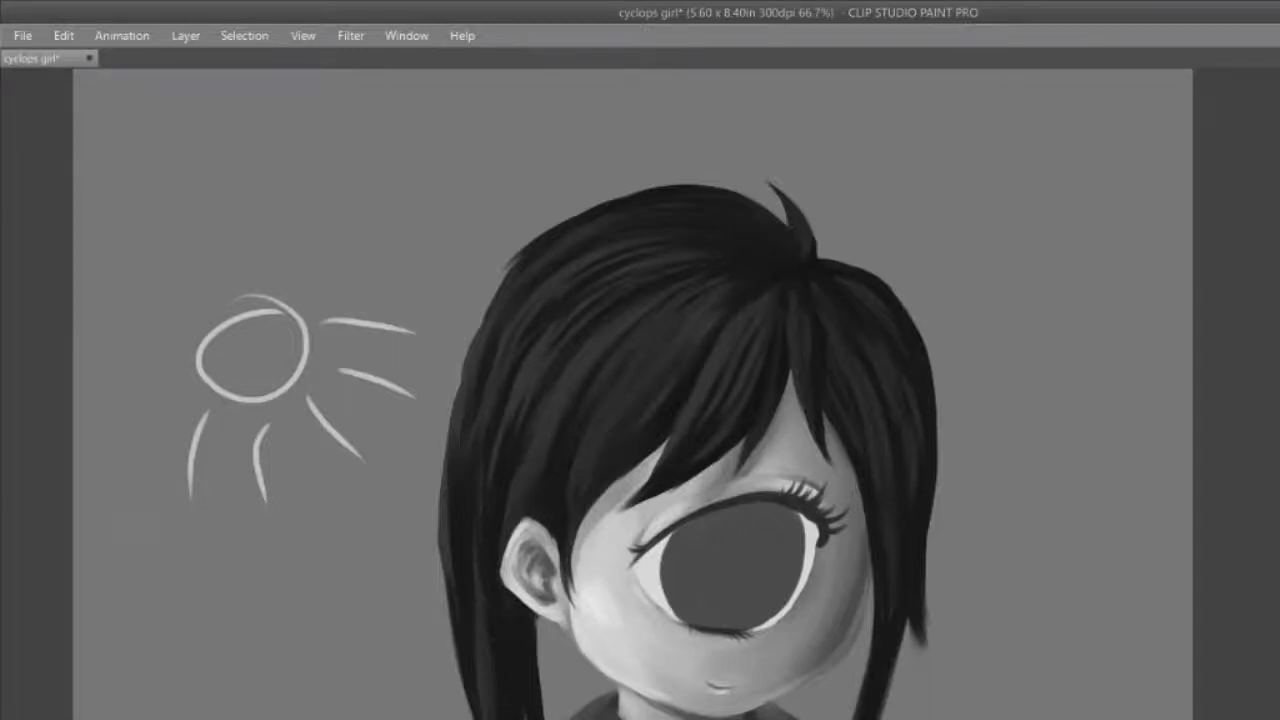
Step: Darken the upright tuft at the crown with strokes following its curve down to its base
key(ctrl+plus)
drag(500, 400, 758, 403)
drag(1159, 595, 1166, 595)
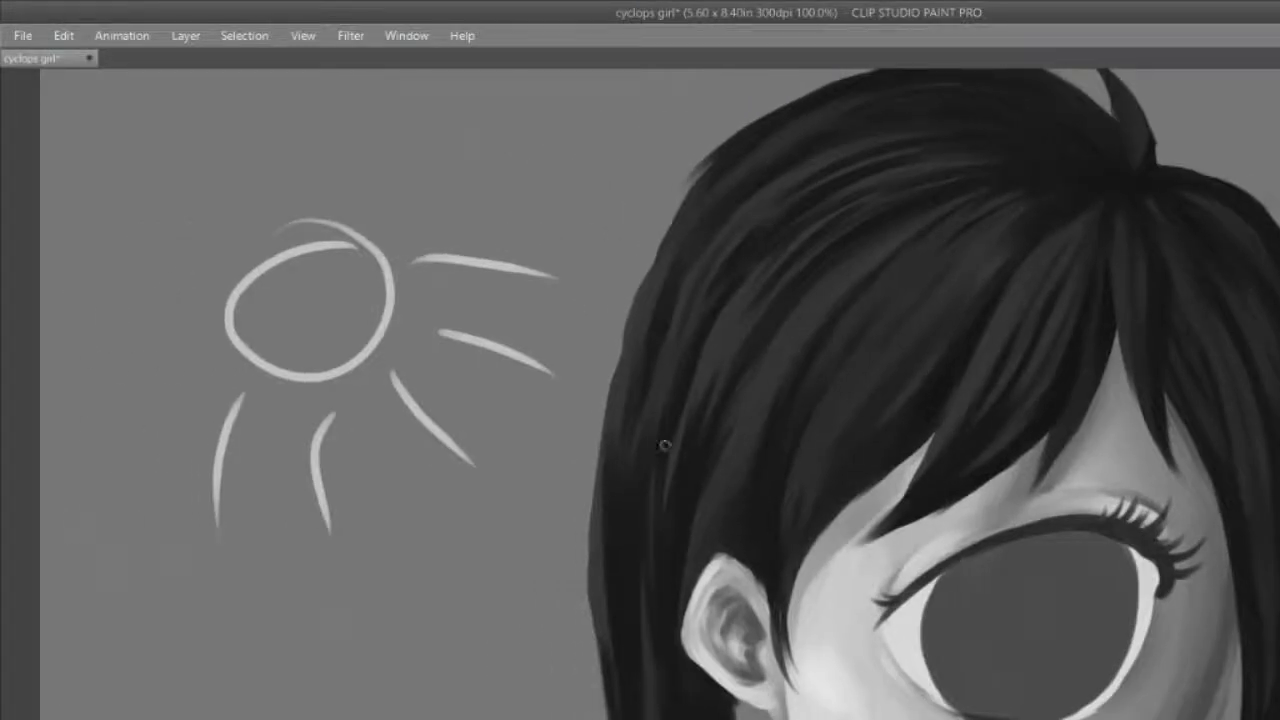
scroll(665, 445, down, 1)
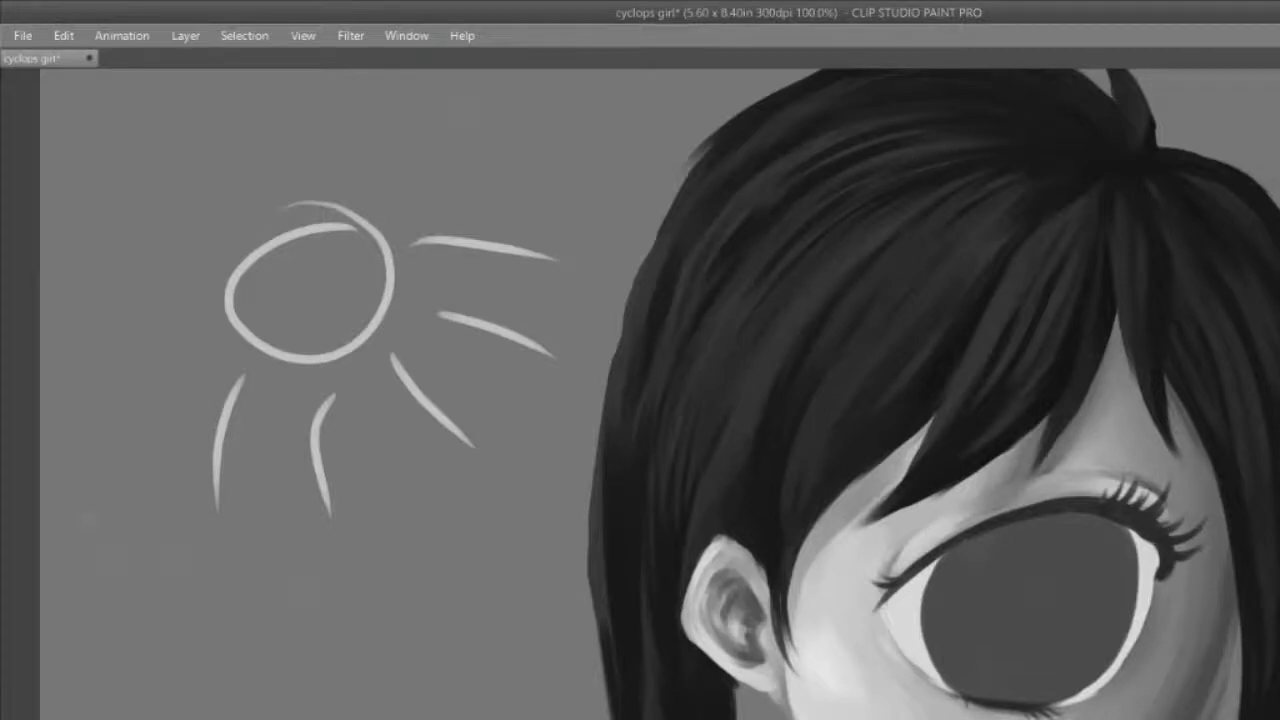
scroll(1246, 282, up, 3)
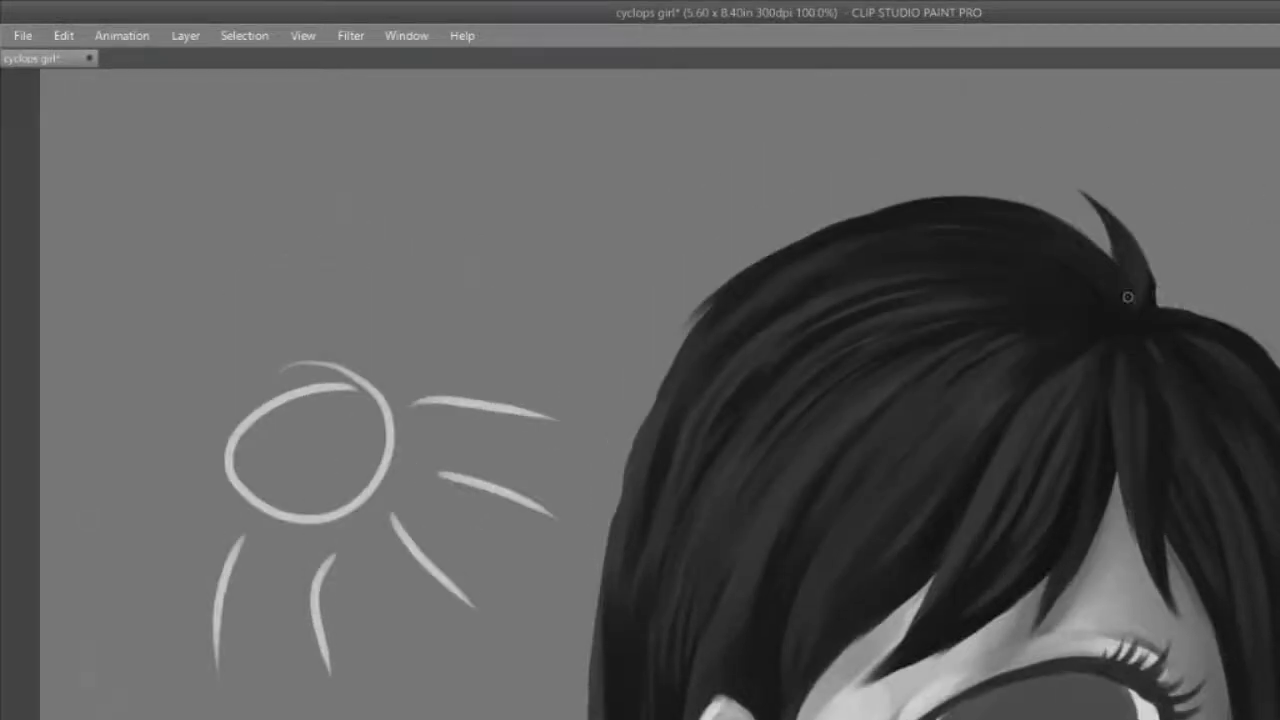
drag(1125, 228, 1145, 287)
key(ctrl+z)
drag(1119, 226, 1142, 322)
drag(1140, 249, 1134, 326)
drag(1118, 228, 1131, 322)
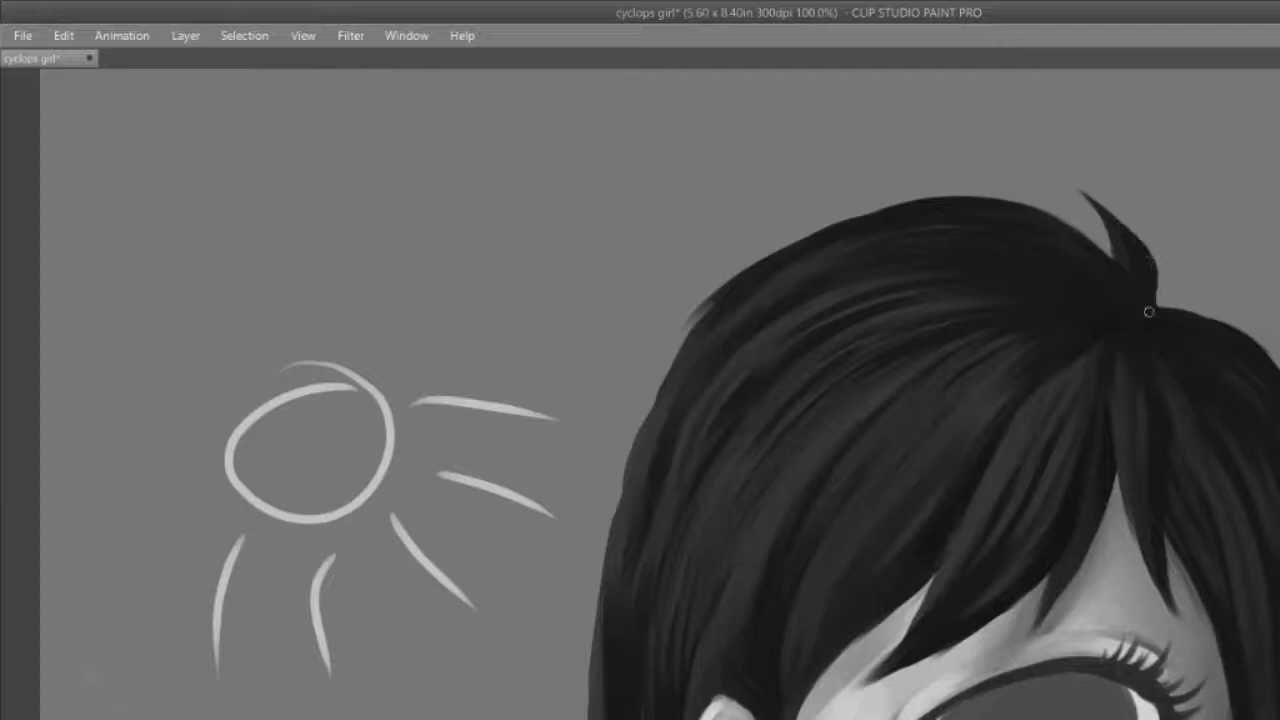
Step: Add small pointed, flicked strands beside the base of the upright crown tuft, undoing the ones that do not fit
key(ctrl+z)
mouse_move(1146, 305)
mouse_down()
mouse_move(1155, 246)
mouse_move(1145, 311)
mouse_move(1123, 232)
mouse_move(1148, 260)
mouse_up()
drag(1150, 276, 1120, 210)
key(ctrl+z)
drag(1163, 303, 1190, 280)
mouse_move(1162, 308)
mouse_down()
mouse_move(1178, 270)
mouse_move(1142, 224)
mouse_up()
key(ctrl+z)
mouse_move(1160, 294)
mouse_down()
mouse_move(1154, 234)
mouse_move(1112, 206)
mouse_up()
key(ctrl+z)
key(ctrl+z)
Step: Paint long dark strands sweeping from the crown across the upper hair toward the ear side
scroll(660, 394, down, 2)
scroll(660, 394, up, 3)
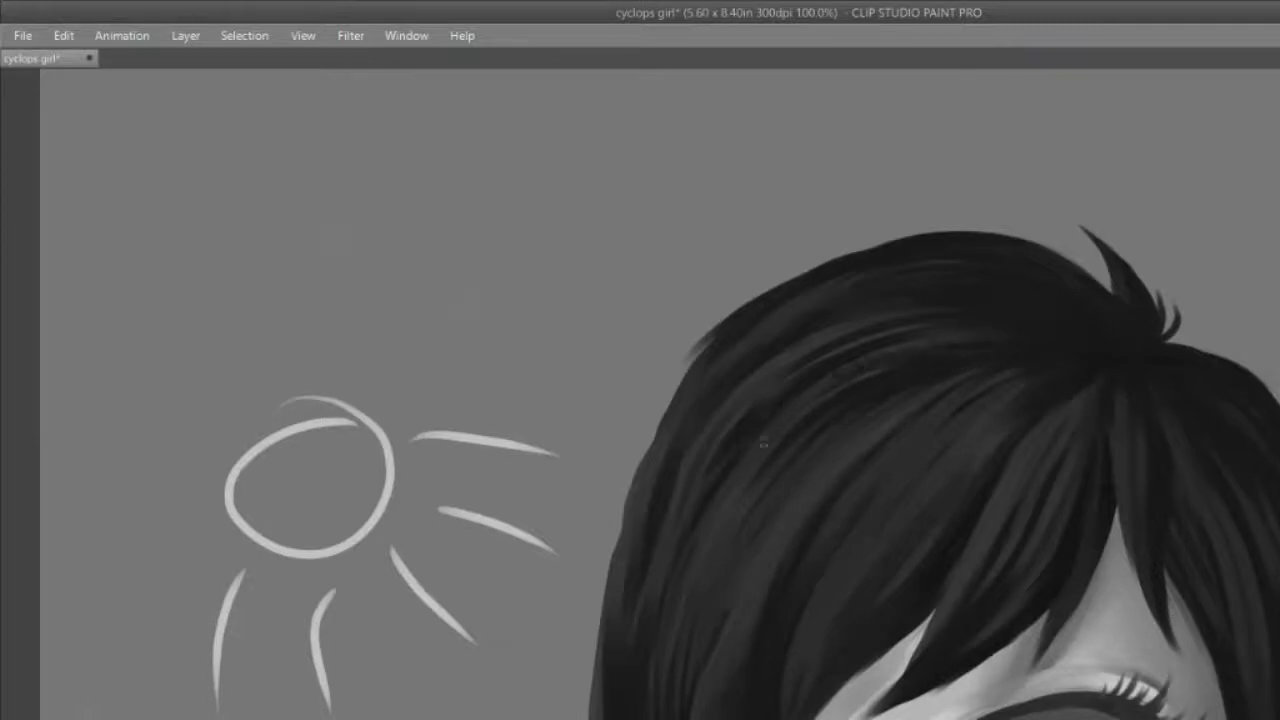
drag(954, 355, 786, 430)
mouse_move(1050, 371)
mouse_down()
mouse_move(822, 551)
mouse_move(1032, 378)
mouse_move(855, 503)
mouse_up()
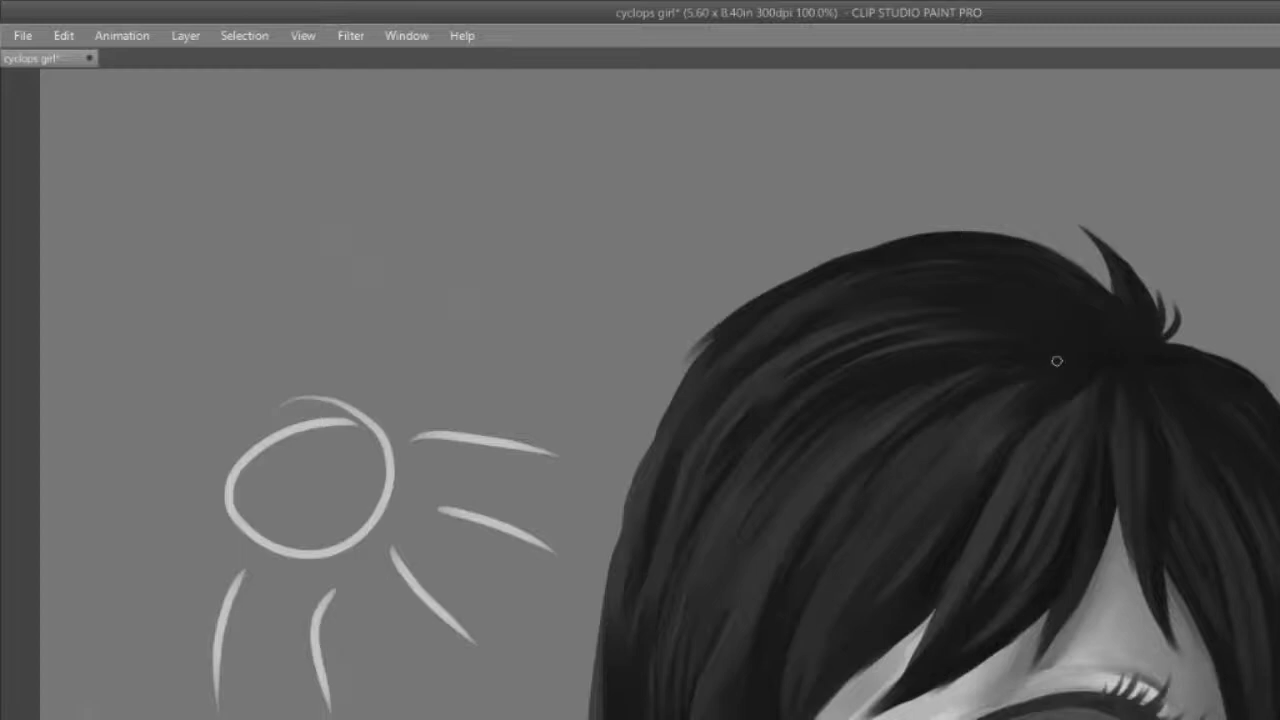
mouse_move(1038, 361)
mouse_down()
mouse_move(882, 428)
mouse_move(788, 558)
mouse_up()
mouse_move(1002, 373)
mouse_down()
mouse_move(769, 558)
mouse_move(787, 526)
mouse_up()
scroll(660, 394, down, 2)
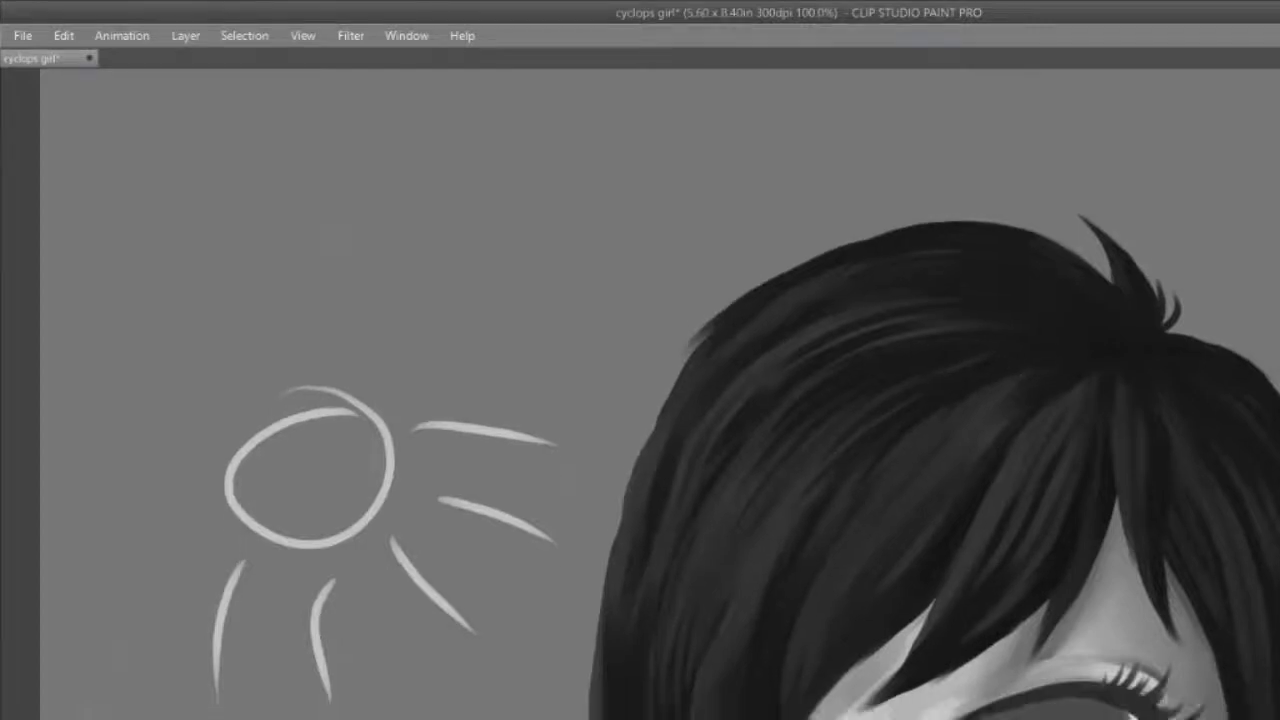
Step: Break up the broad light area of the ear-side fringe with long curved dark strands running down from the parting
drag(1089, 271, 906, 422)
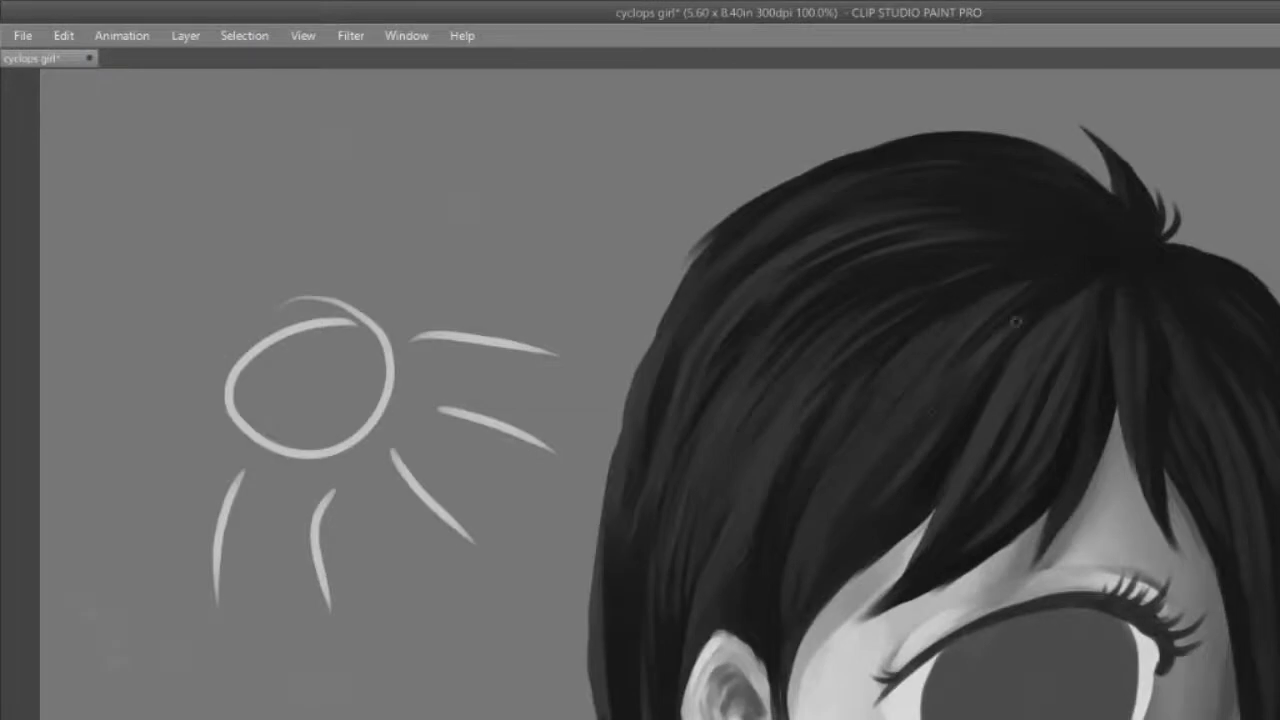
drag(1030, 298, 848, 497)
drag(1064, 280, 869, 505)
drag(970, 352, 844, 516)
drag(943, 374, 854, 497)
drag(977, 328, 888, 445)
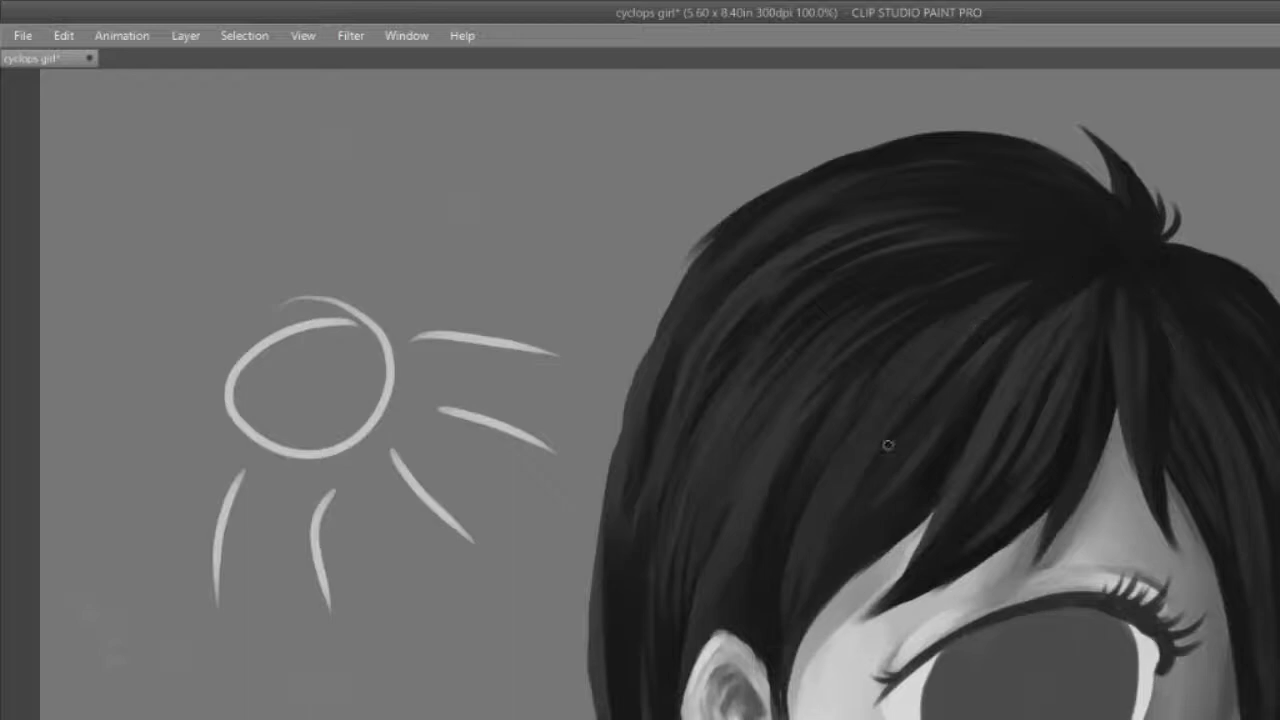
mouse_move(1021, 286)
mouse_down()
mouse_move(848, 433)
mouse_move(815, 483)
mouse_up()
drag(958, 300, 786, 545)
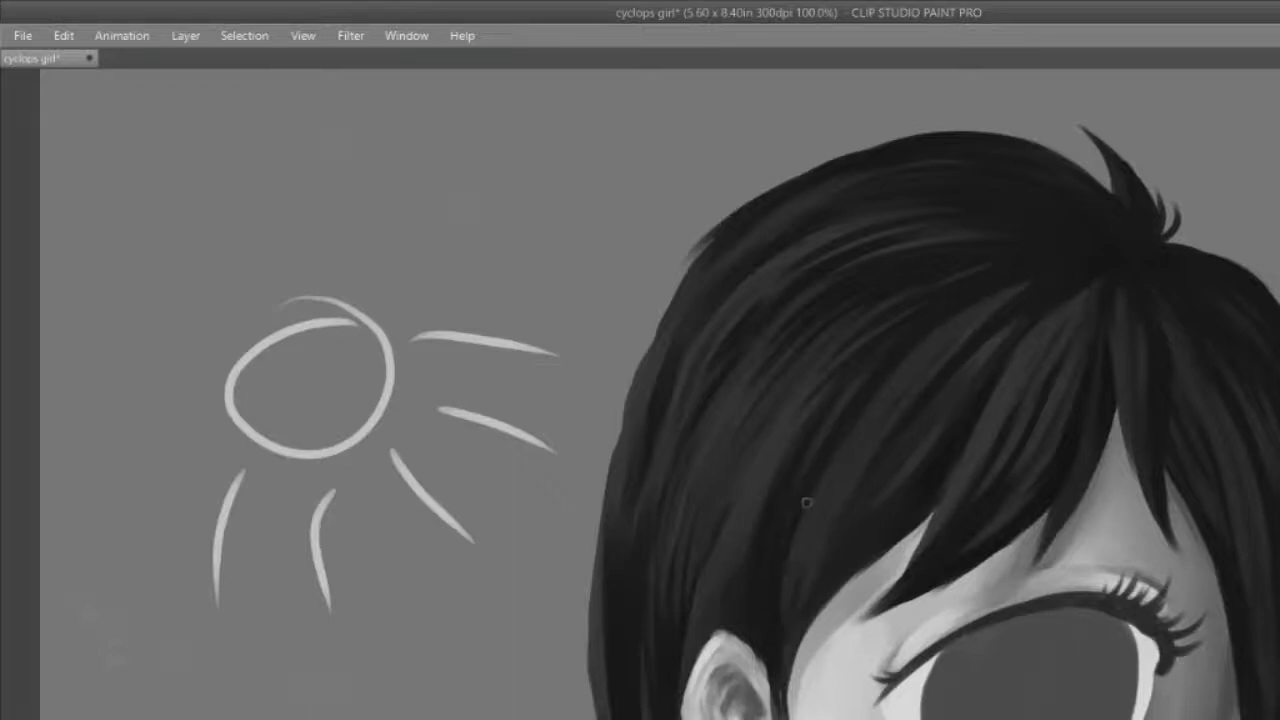
Step: Separate the ear-side fringe further with dark strands from the parting down toward the forehead edge
drag(1054, 264, 833, 514)
drag(1077, 261, 915, 390)
mouse_move(964, 336)
mouse_down()
mouse_move(918, 367)
mouse_move(829, 494)
mouse_up()
drag(884, 412, 812, 553)
mouse_move(1049, 309)
mouse_down()
mouse_move(955, 397)
mouse_move(1041, 304)
mouse_move(876, 522)
mouse_up()
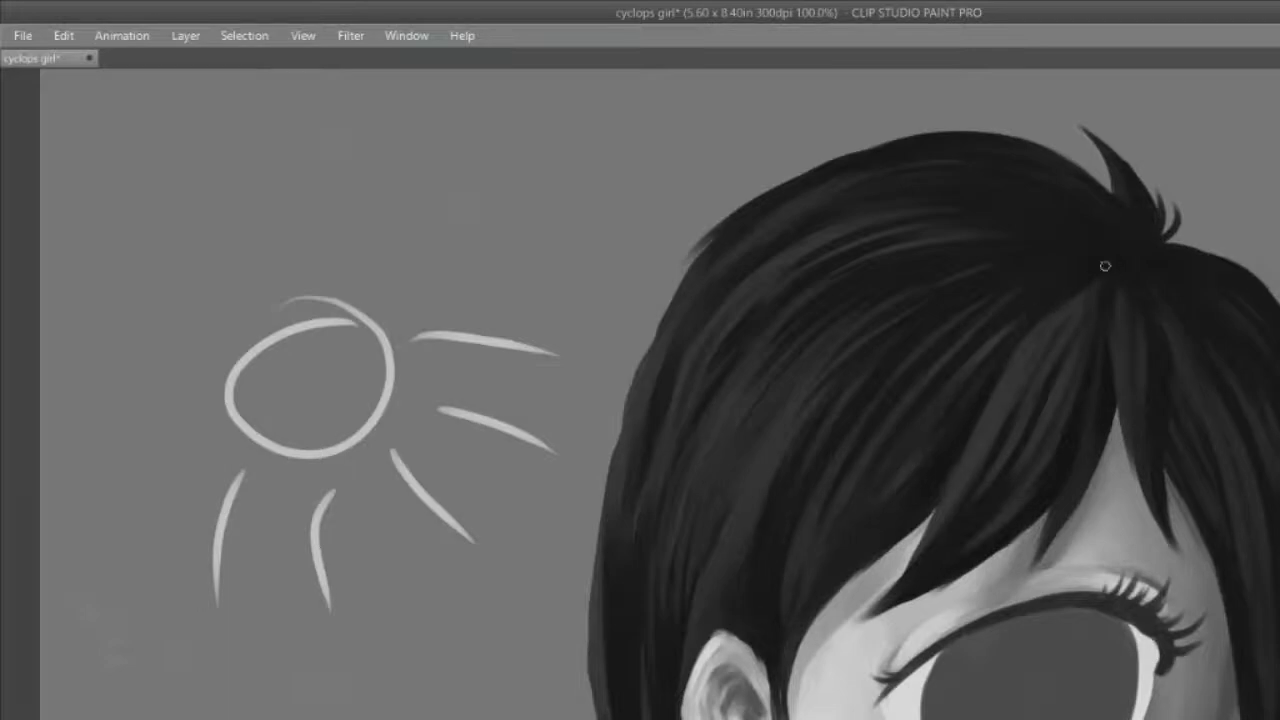
Step: Paint lighter strands through the upper ear-side fringe and connect them to the parting at the crown
drag(962, 379, 992, 342)
mouse_move(1054, 287)
mouse_down()
mouse_move(926, 403)
mouse_move(908, 398)
mouse_up()
drag(1081, 261, 877, 380)
drag(960, 306, 839, 468)
drag(986, 286, 888, 370)
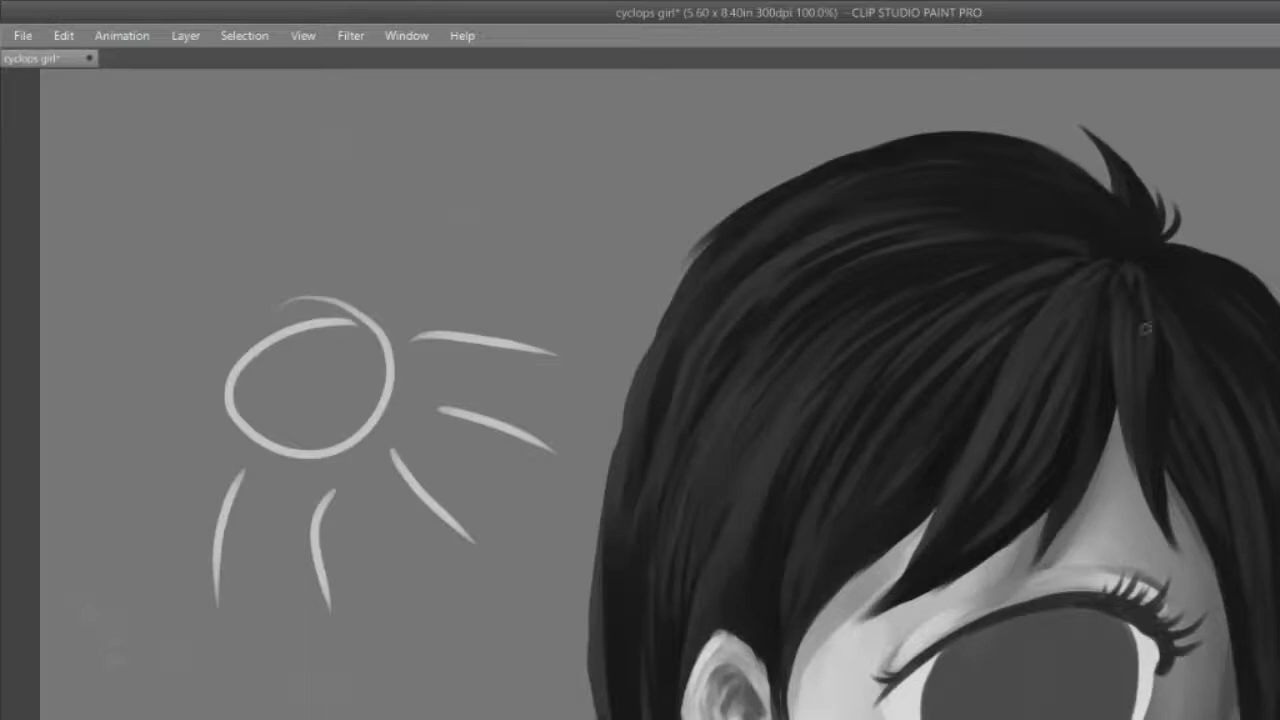
Step: Try a light arc with marked ends around the parting where the fringe locks meet
mouse_move(1150, 258)
mouse_down()
mouse_move(1134, 229)
mouse_move(1084, 292)
mouse_up()
drag(1153, 262, 1162, 274)
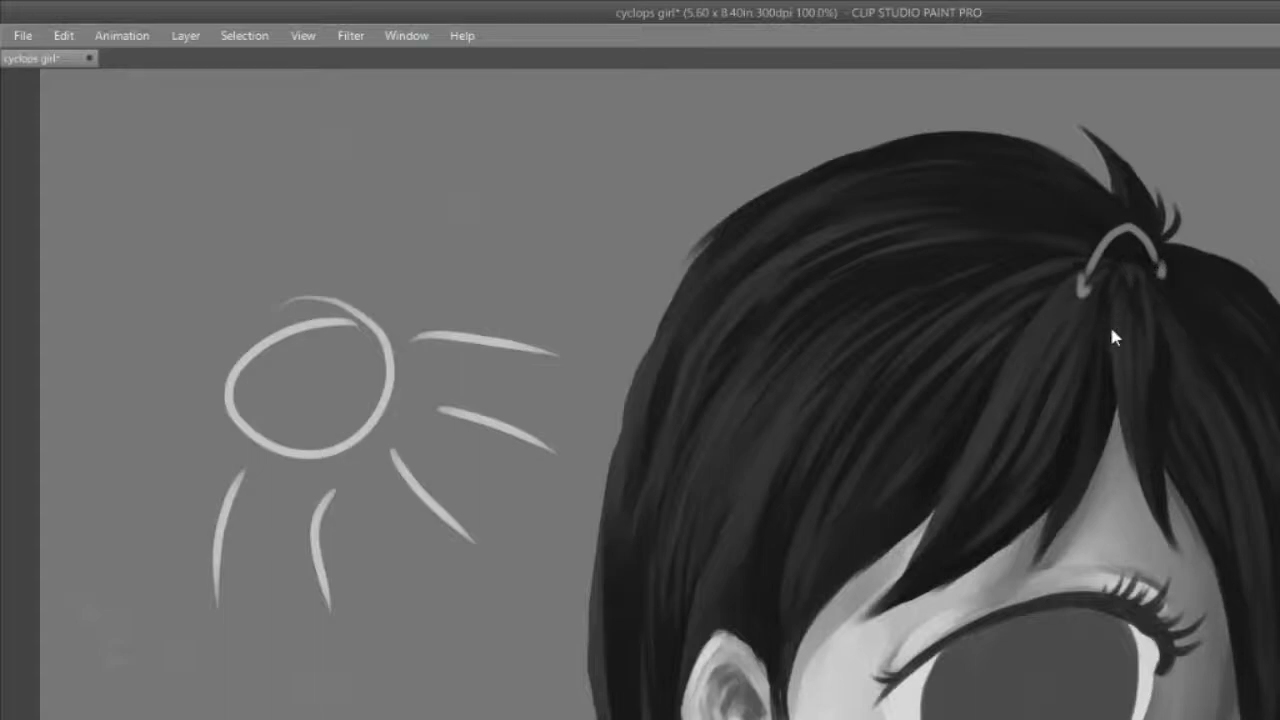
key(ctrl+z)
key(ctrl+z)
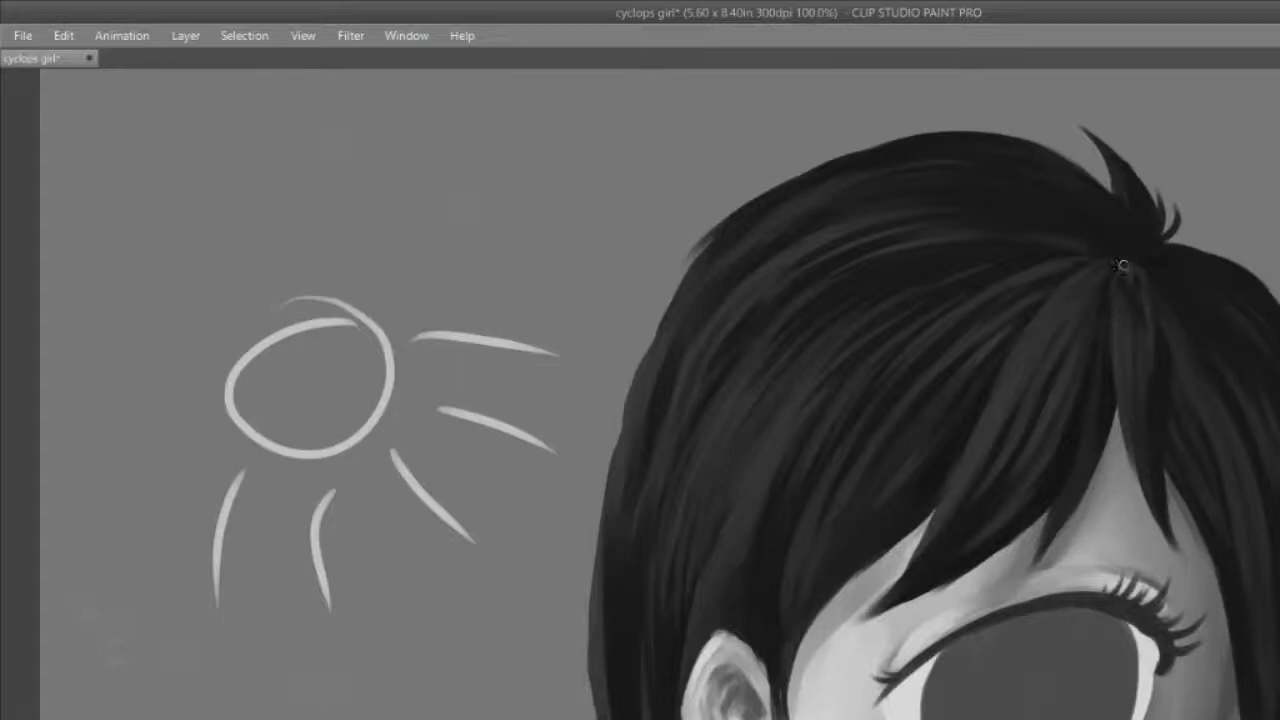
Step: Paint fine strands radiating from the crown whorl into the tuft base and the surrounding hair
drag(1118, 250, 1048, 283)
key(ctrl+z)
key(ctrl+z)
scroll(660, 400, up, 3)
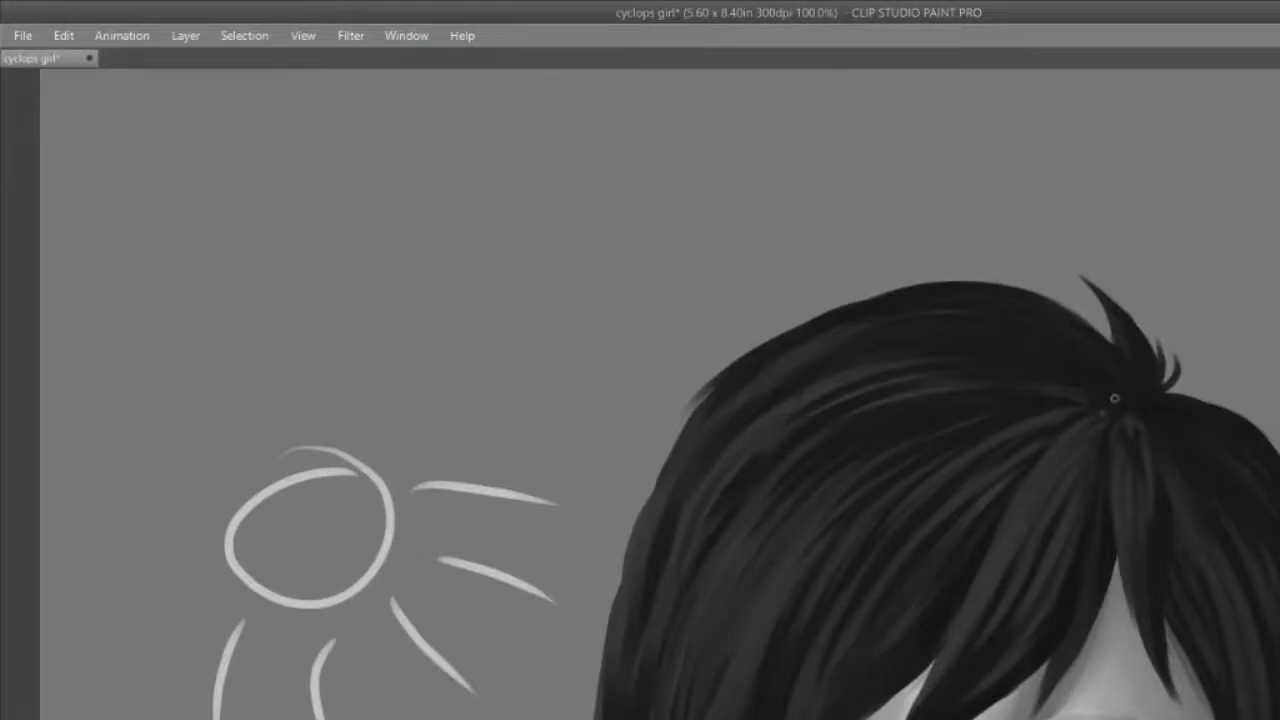
drag(1114, 385, 1106, 350)
key(ctrl+z)
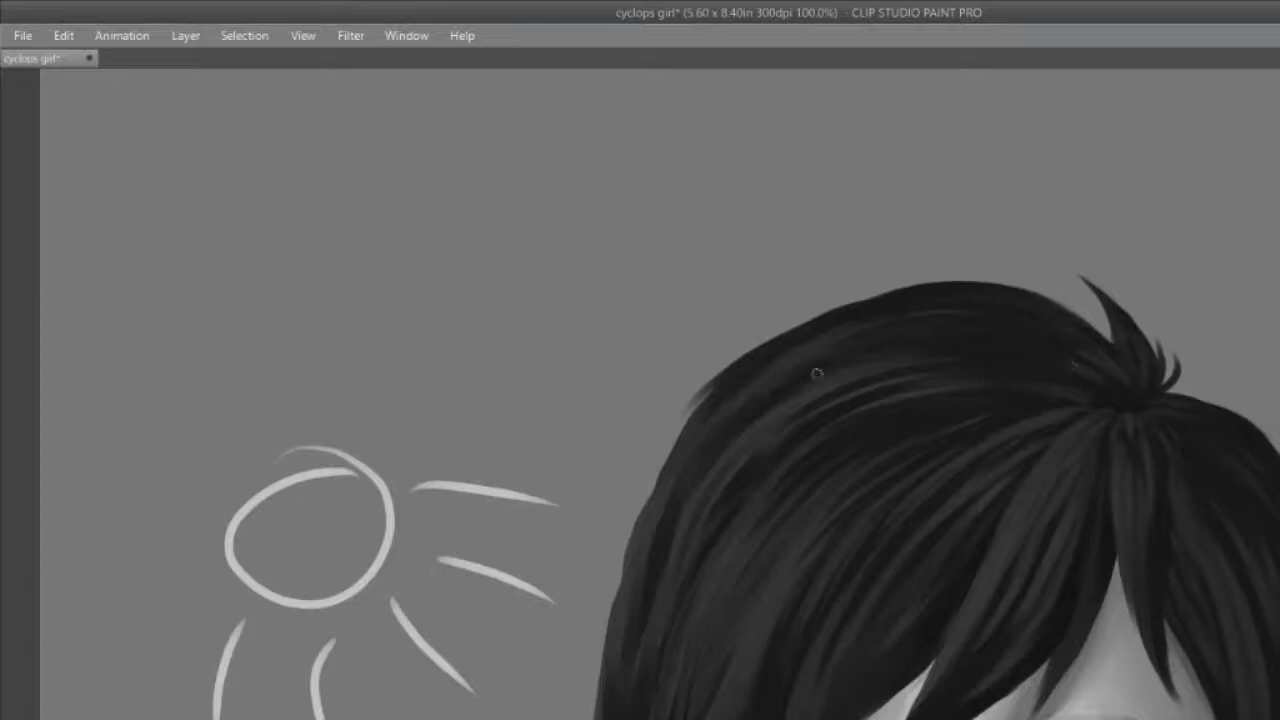
Step: Try tapered sample strands that curve together into a point on the empty background beside the head
drag(860, 182, 606, 512)
drag(748, 304, 606, 512)
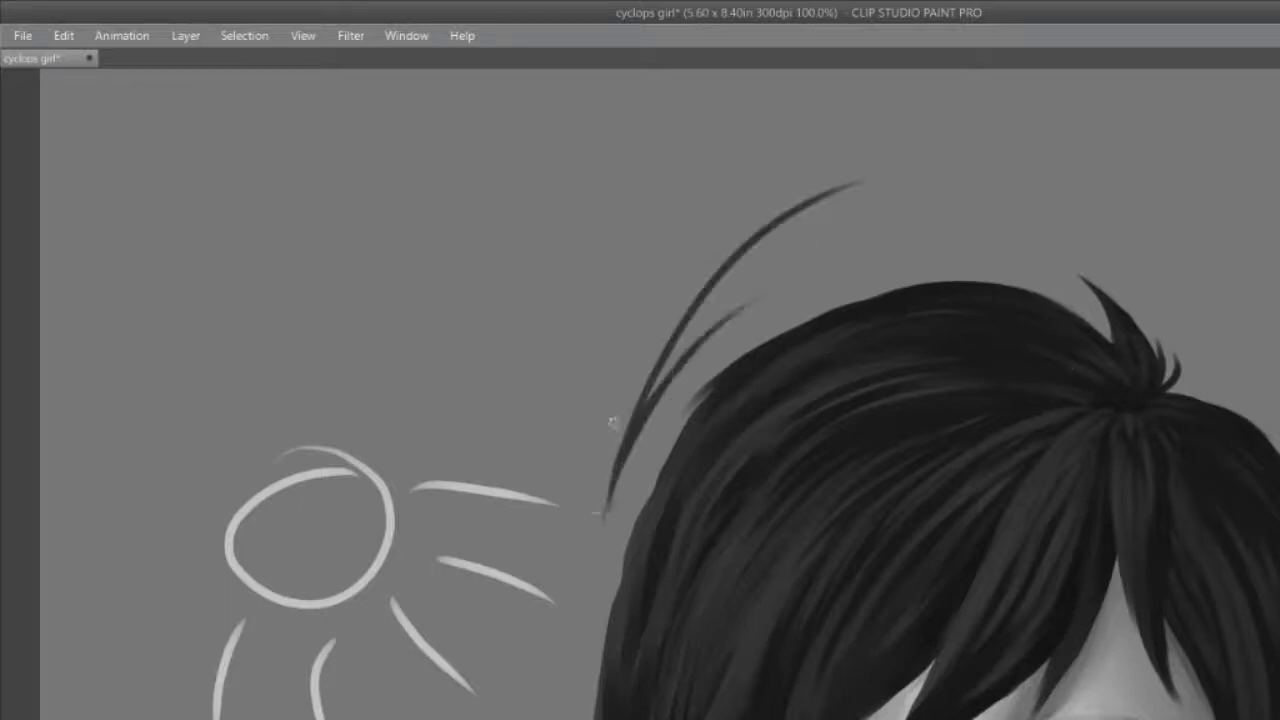
key(ctrl+z)
key(ctrl+z)
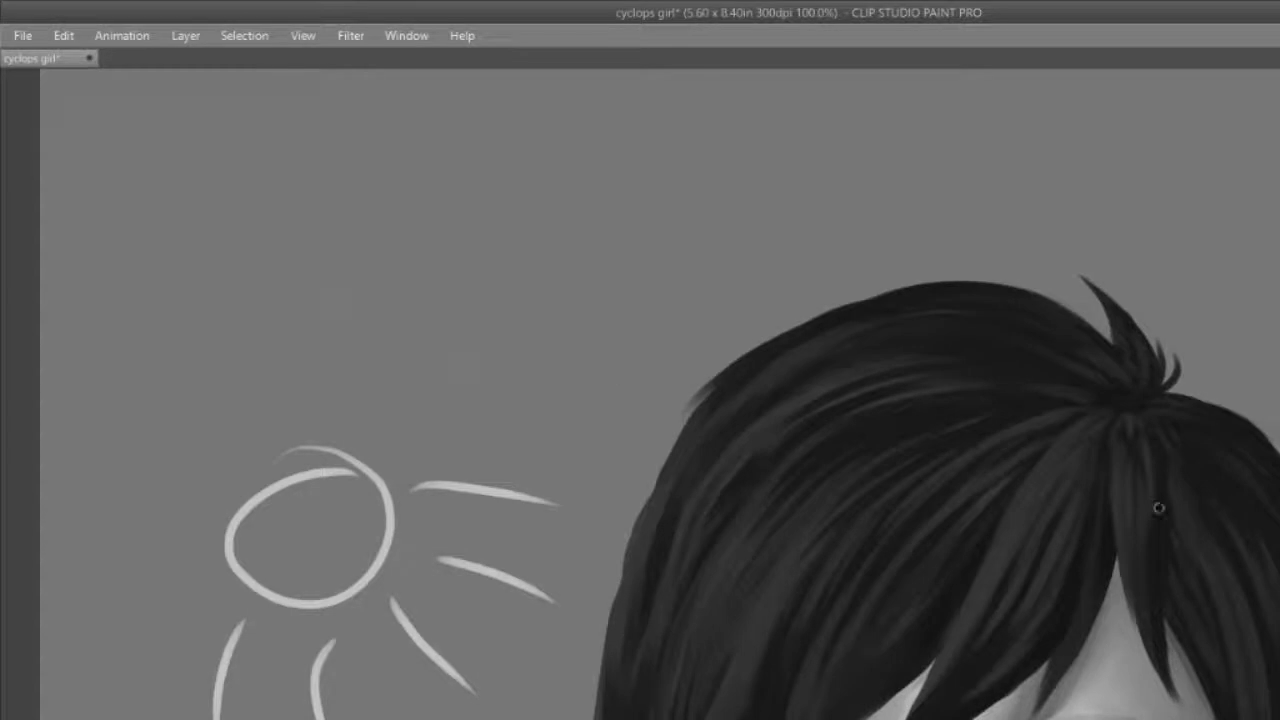
mouse_move(818, 178)
mouse_down()
mouse_move(788, 190)
mouse_move(578, 418)
mouse_up()
drag(612, 322, 558, 468)
drag(634, 380, 558, 468)
key(ctrl+z)
key(ctrl+z)
key(ctrl+z)
Step: Smooth the ear-side hair outline by covering the protruding tip with dark strokes down the outer edge
scroll(660, 394, down, 3)
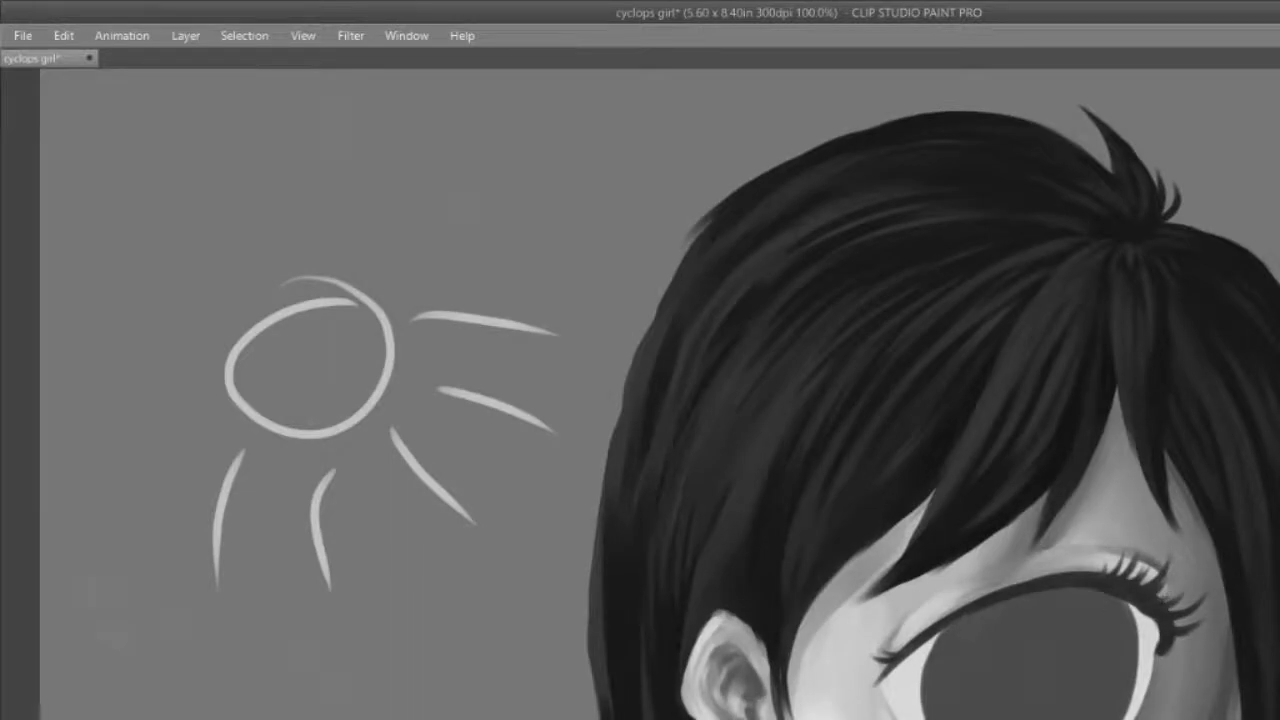
scroll(660, 400, up, 2)
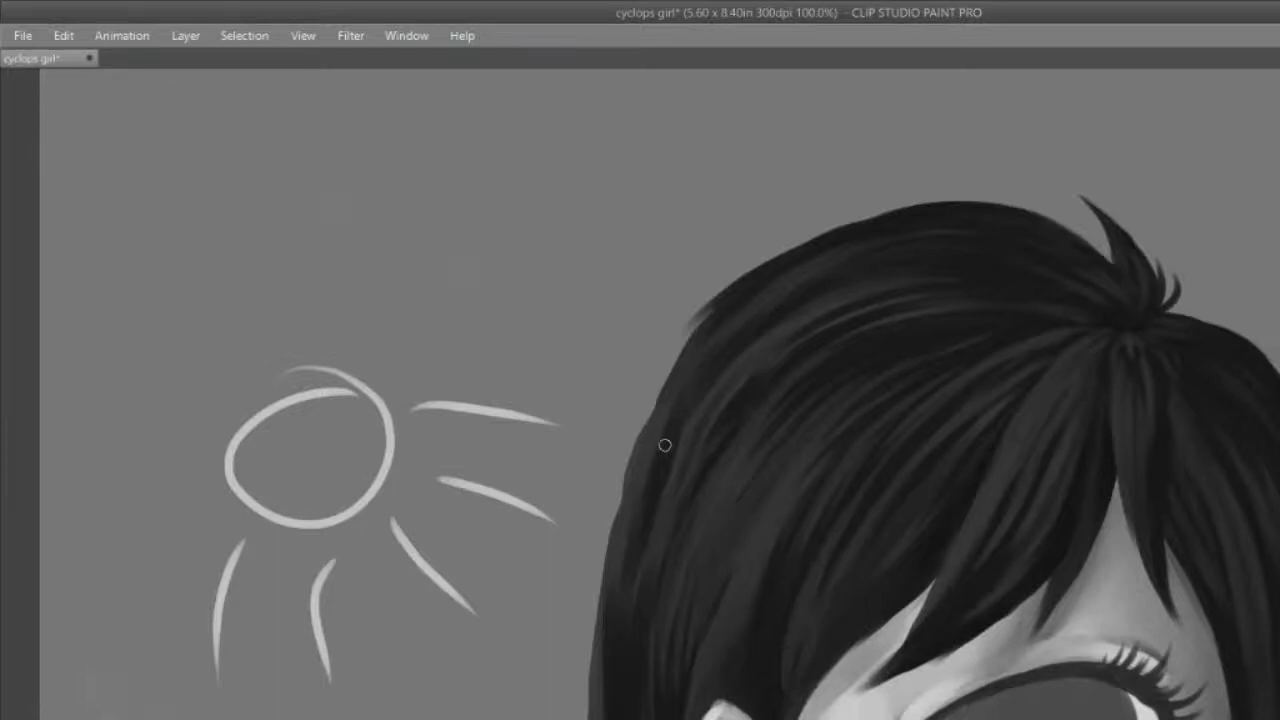
scroll(665, 445, up, 3)
mouse_move(712, 444)
mouse_down()
mouse_move(664, 510)
mouse_move(662, 545)
mouse_up()
drag(676, 495, 618, 660)
drag(640, 566, 615, 655)
drag(628, 606, 608, 672)
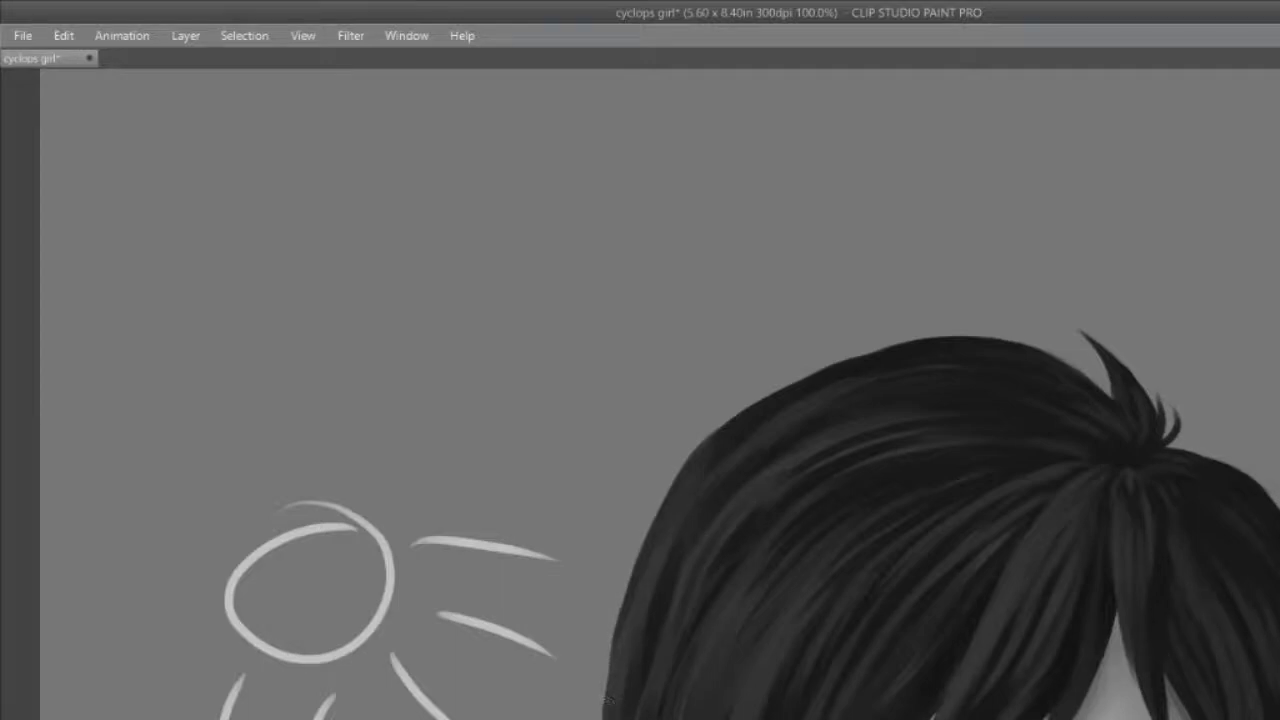
Step: Refine the upper hair outline between the crown and the ear side with curved dark strokes, undoing the overly wide one
scroll(700, 440, down, 2)
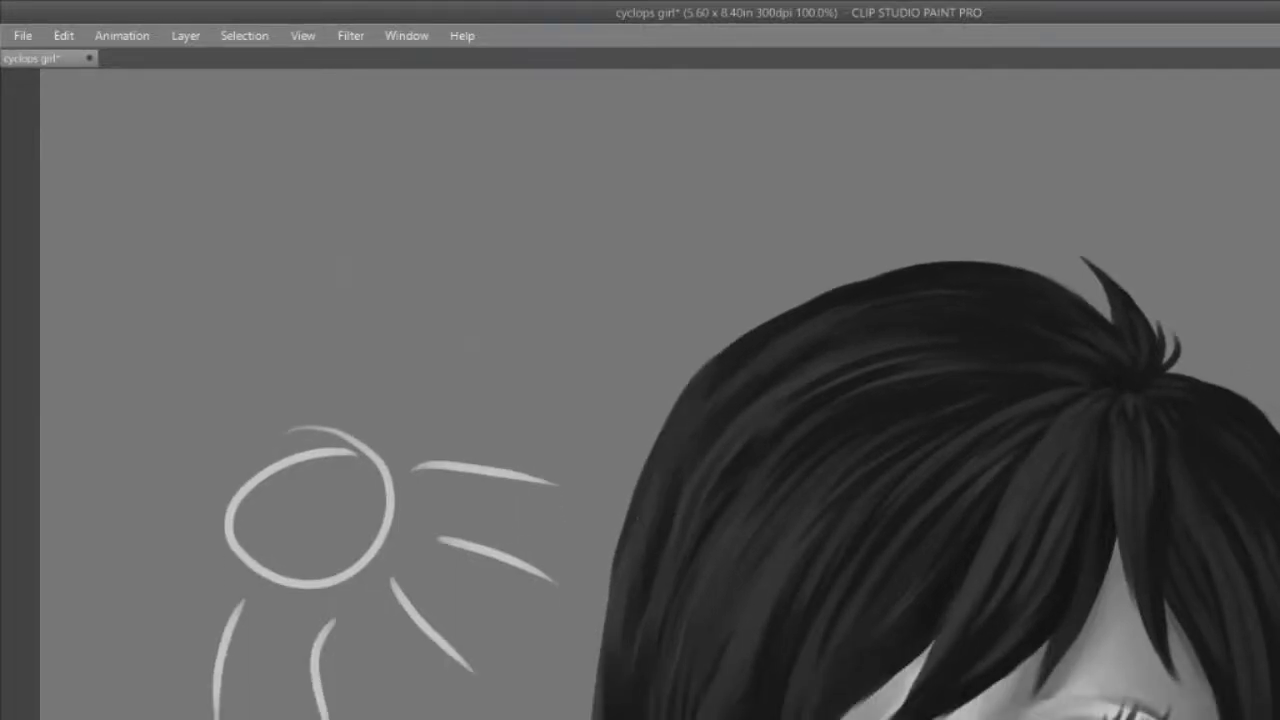
scroll(746, 480, down, 1)
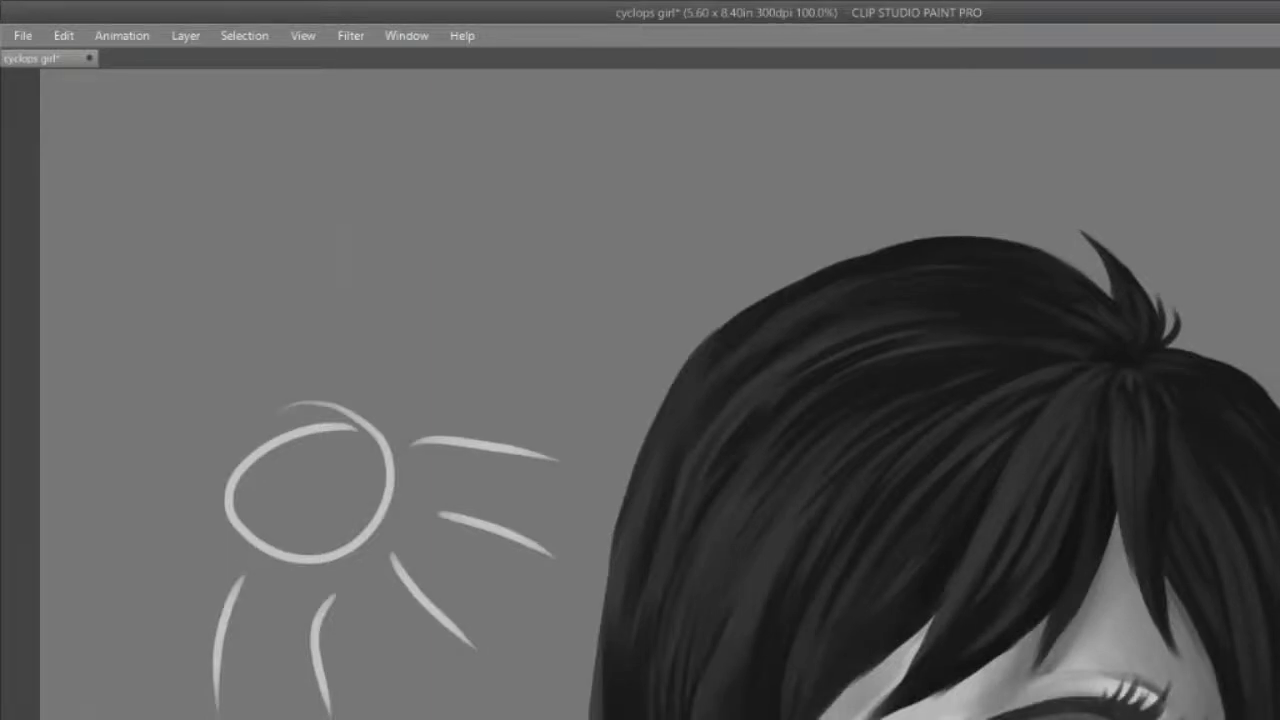
drag(898, 252, 734, 327)
mouse_move(906, 244)
mouse_down()
mouse_move(660, 406)
mouse_move(804, 285)
mouse_move(639, 480)
mouse_move(766, 301)
mouse_move(640, 492)
mouse_up()
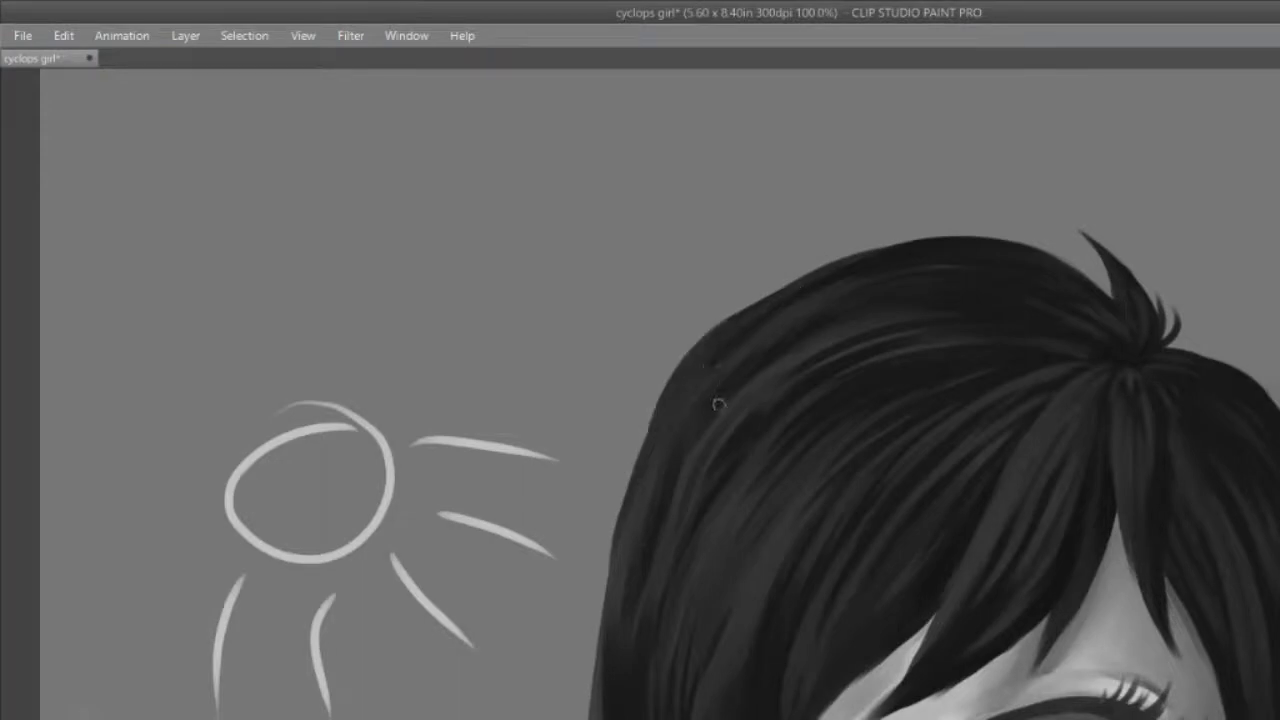
key(ctrl+z)
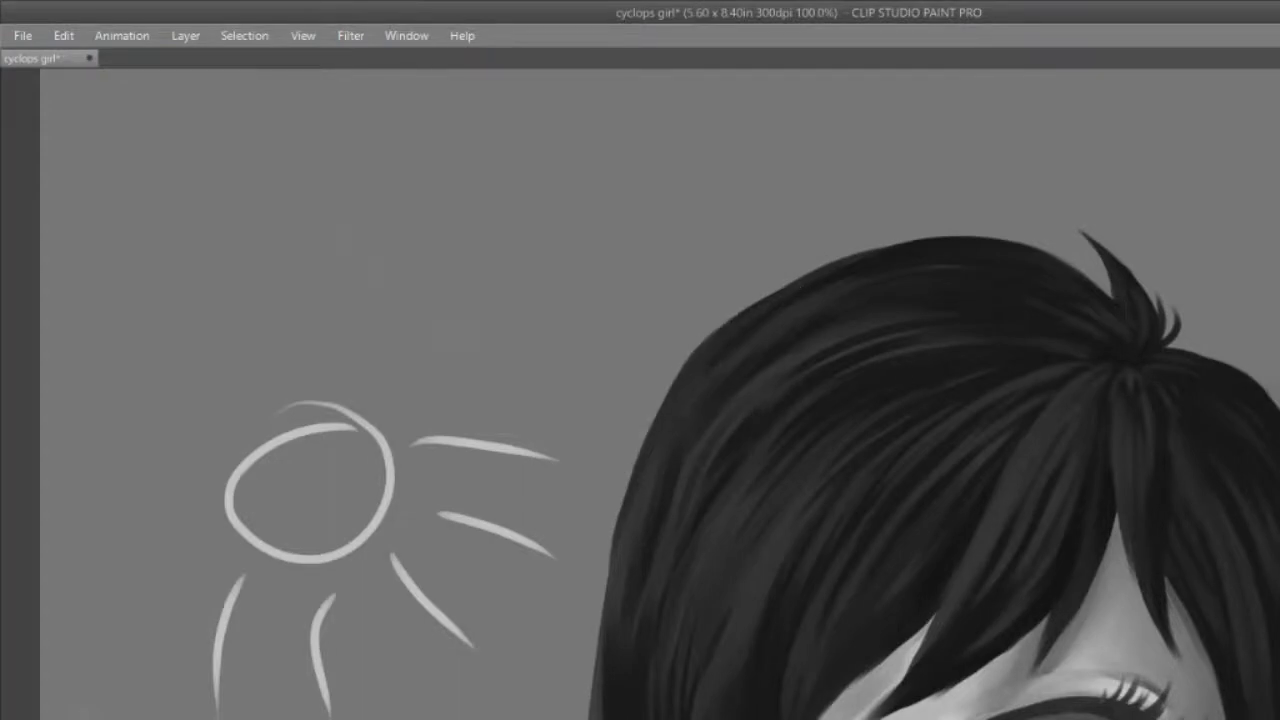
scroll(640, 400, down, 3)
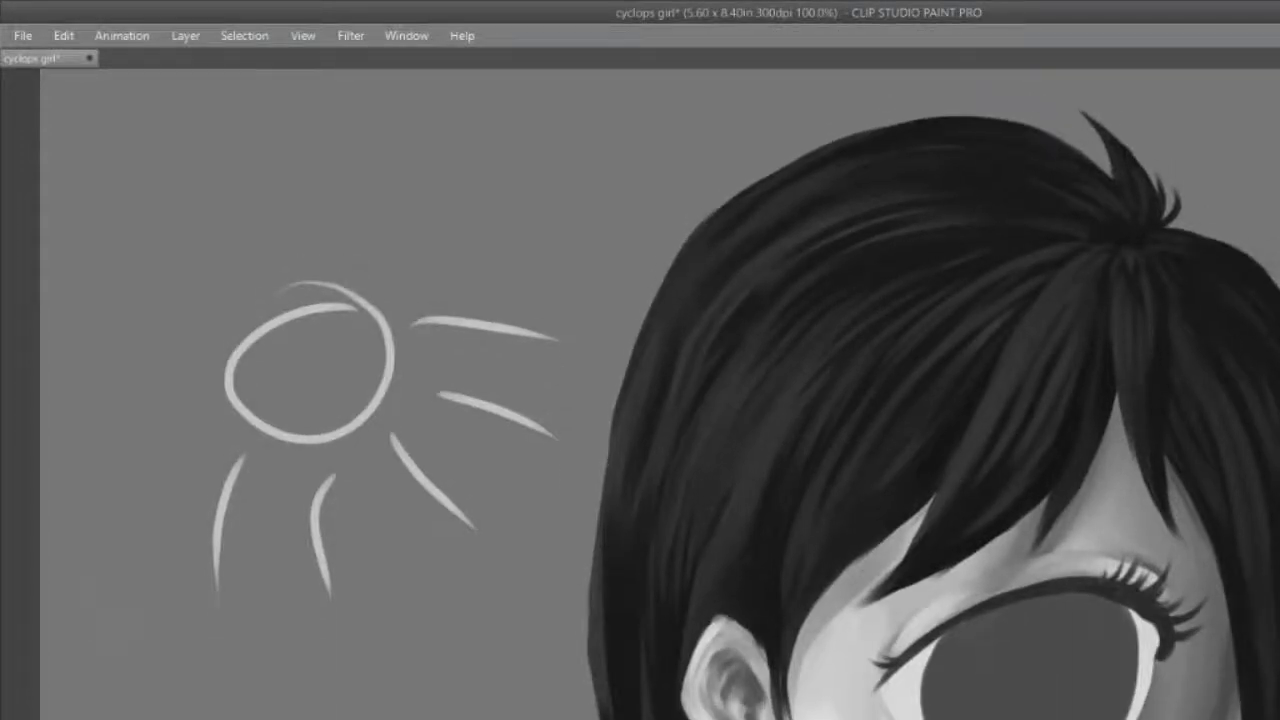
scroll(640, 400, down, 10)
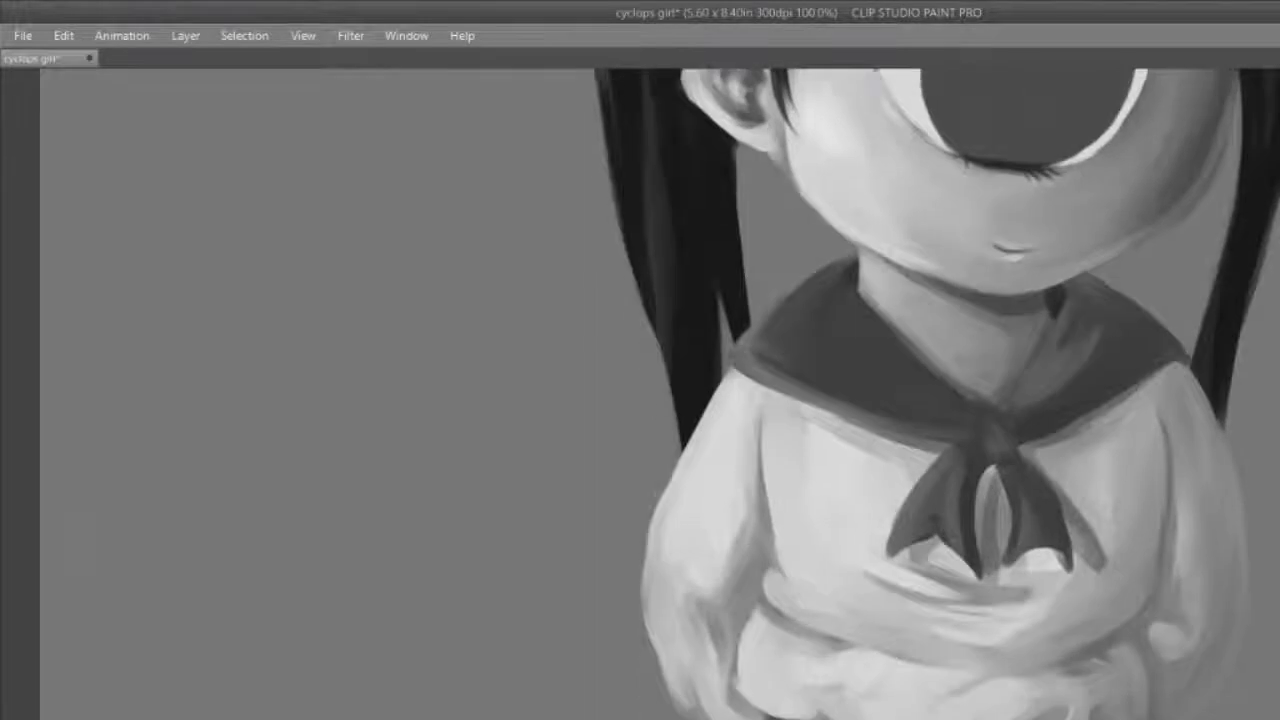
scroll(1179, 465, down, 2)
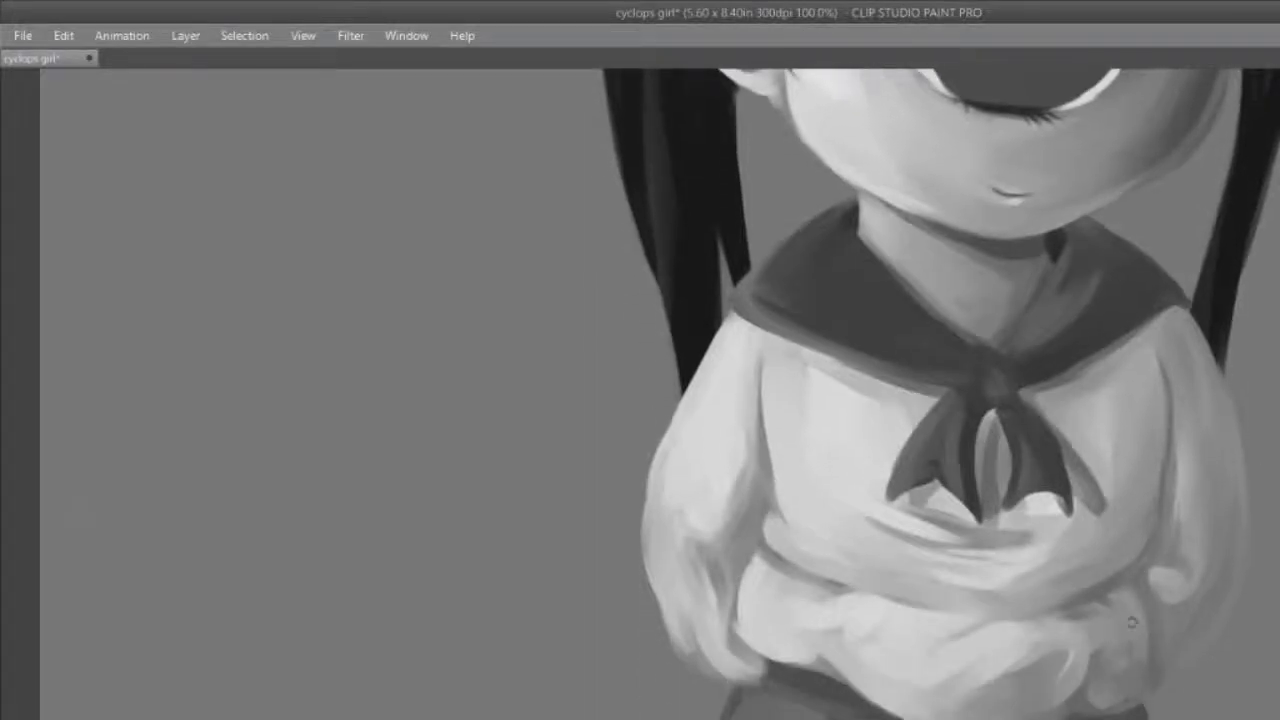
scroll(839, 267, down, 4)
scroll(839, 267, up, 15)
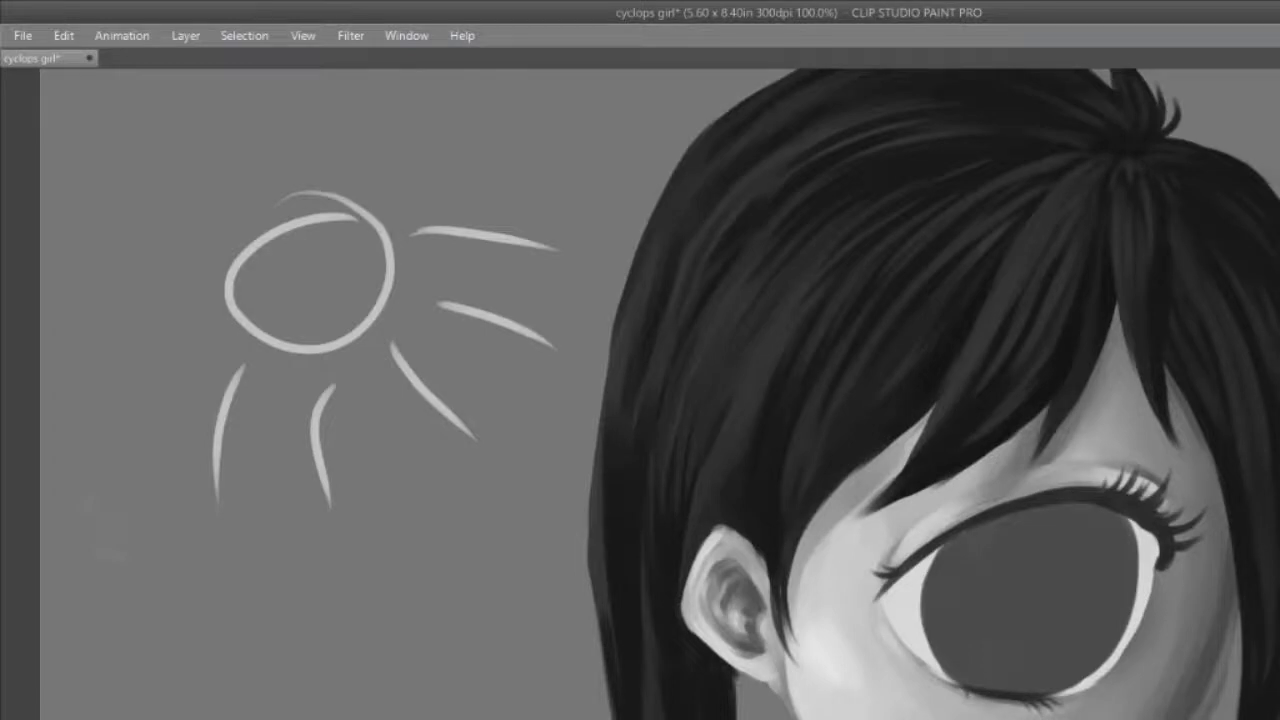
Step: Try a long curved strand just outside the upper ear-side hair outline
scroll(640, 400, up, 3)
mouse_move(662, 178)
mouse_down()
mouse_move(534, 443)
mouse_move(588, 388)
mouse_up()
key(ctrl+z)
key(ctrl+z)
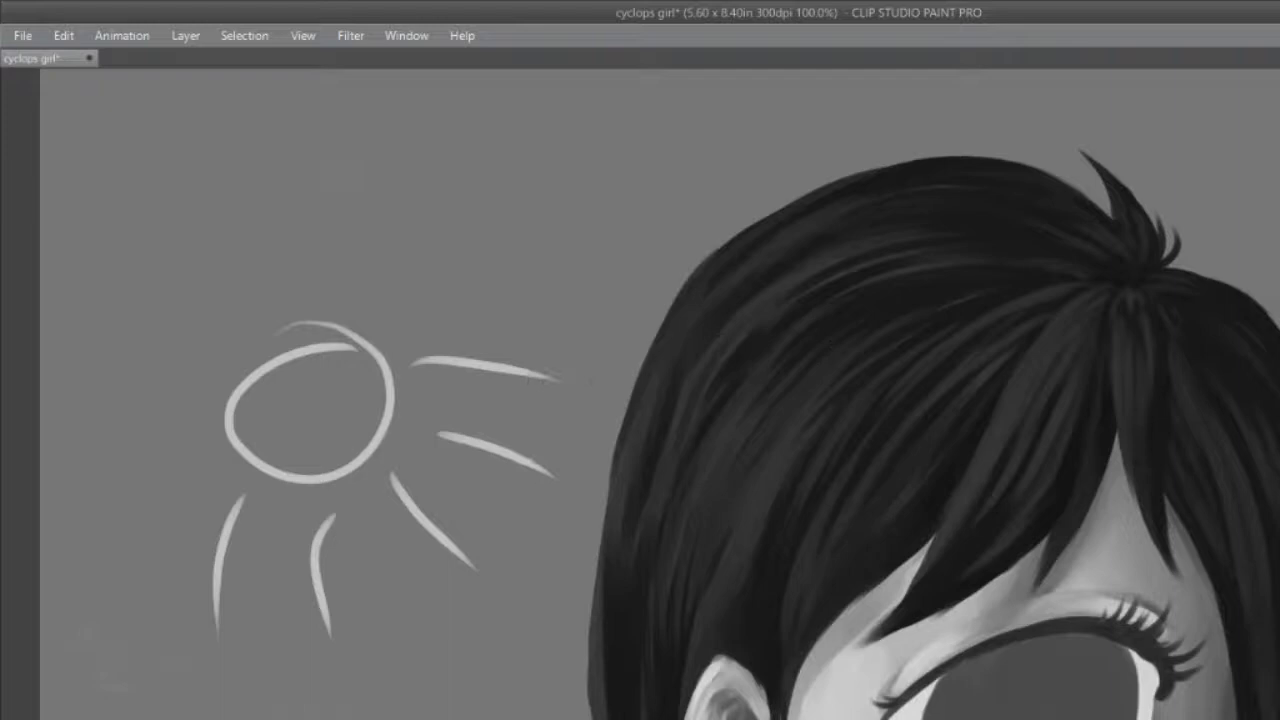
Step: Try a dark strand of hair overlapping the outer edge of the ear
scroll(722, 362, down, 5)
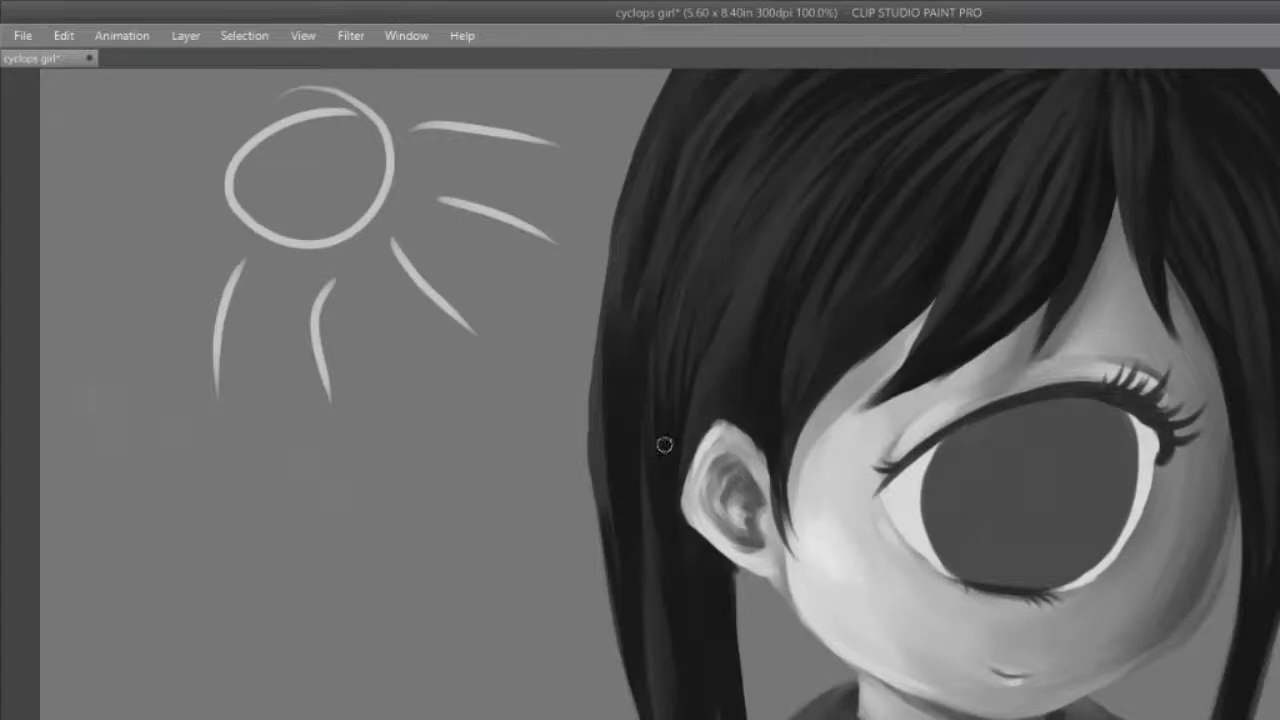
mouse_move(690, 380)
mouse_down()
mouse_move(680, 505)
mouse_move(701, 532)
mouse_up()
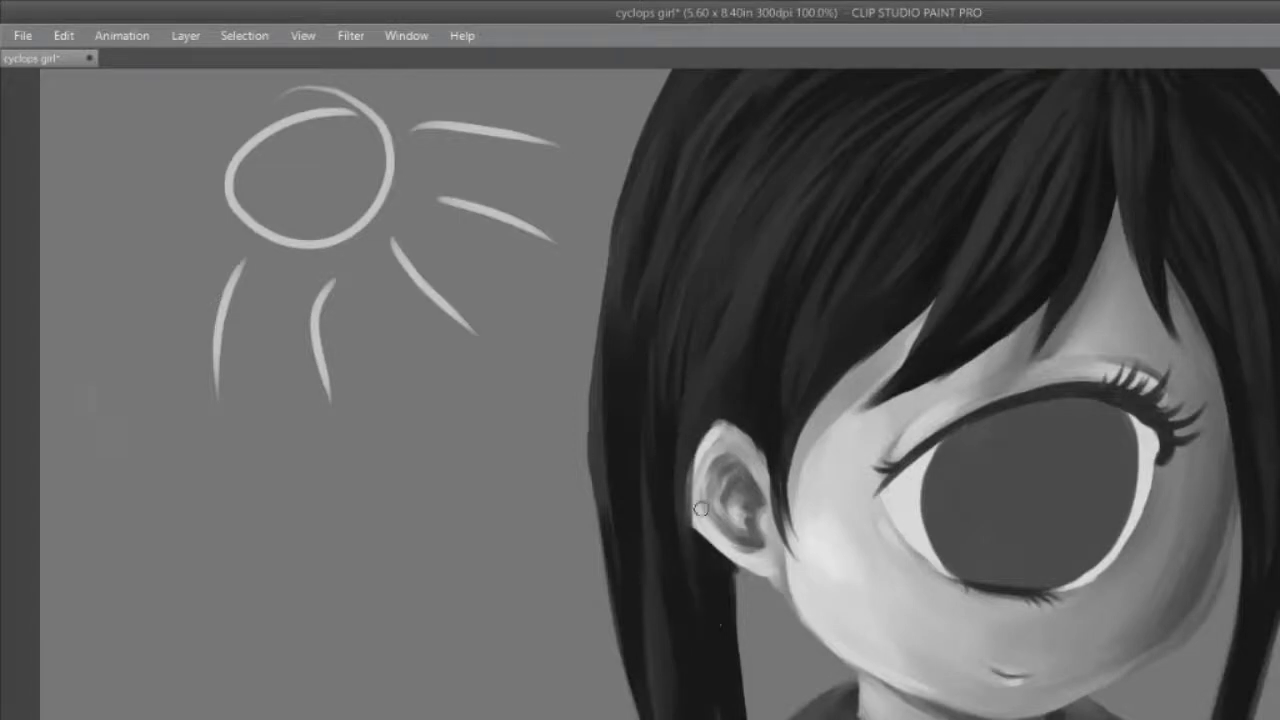
key(ctrl+z)
key(ctrl+z)
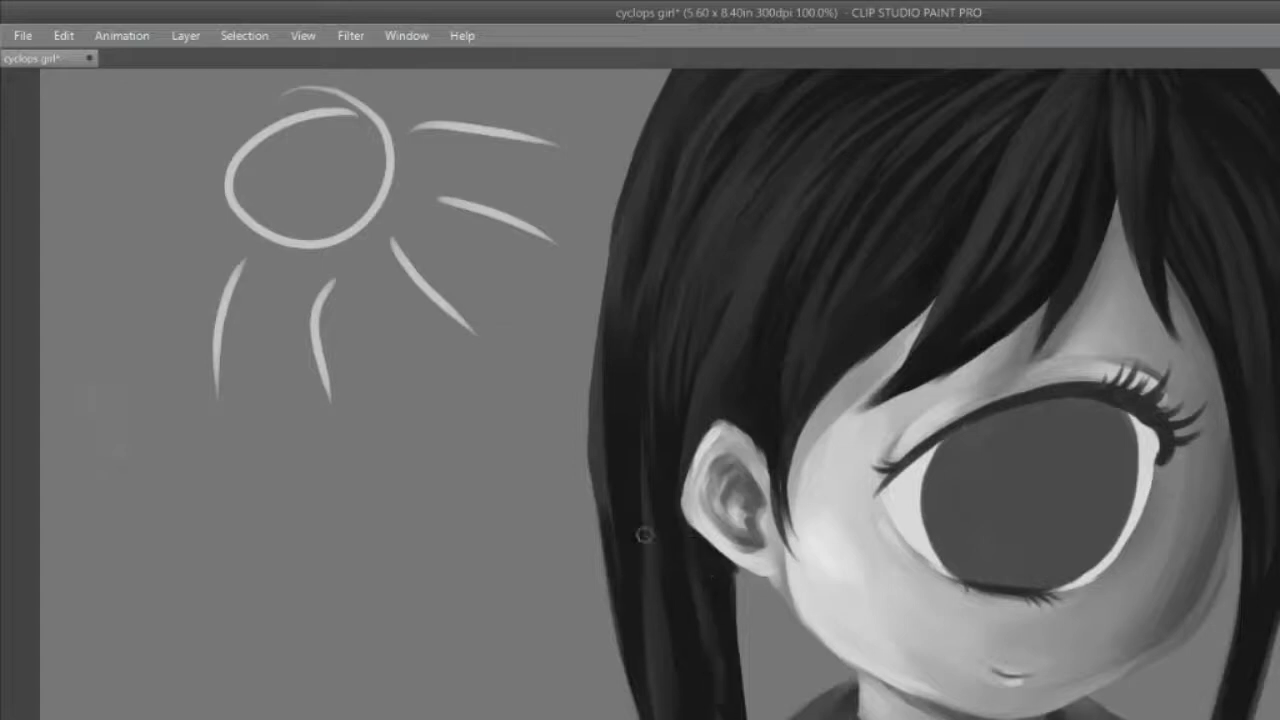
Step: Rework the outer edge of the side hair beside the ear with long vertical strands, undoing the longest one
drag(608, 335, 606, 467)
drag(615, 232, 596, 394)
drag(615, 352, 612, 642)
key(ctrl+z)
scroll(640, 394, right, 3)
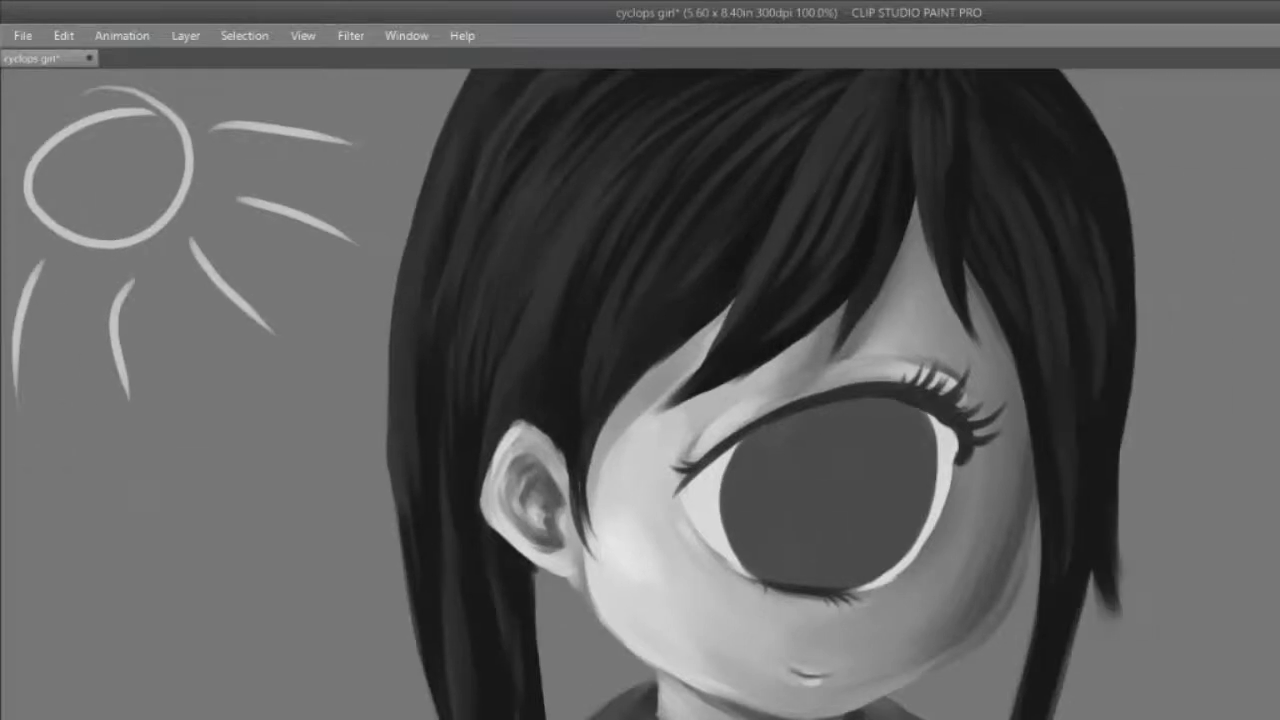
scroll(1054, 183, up, 3)
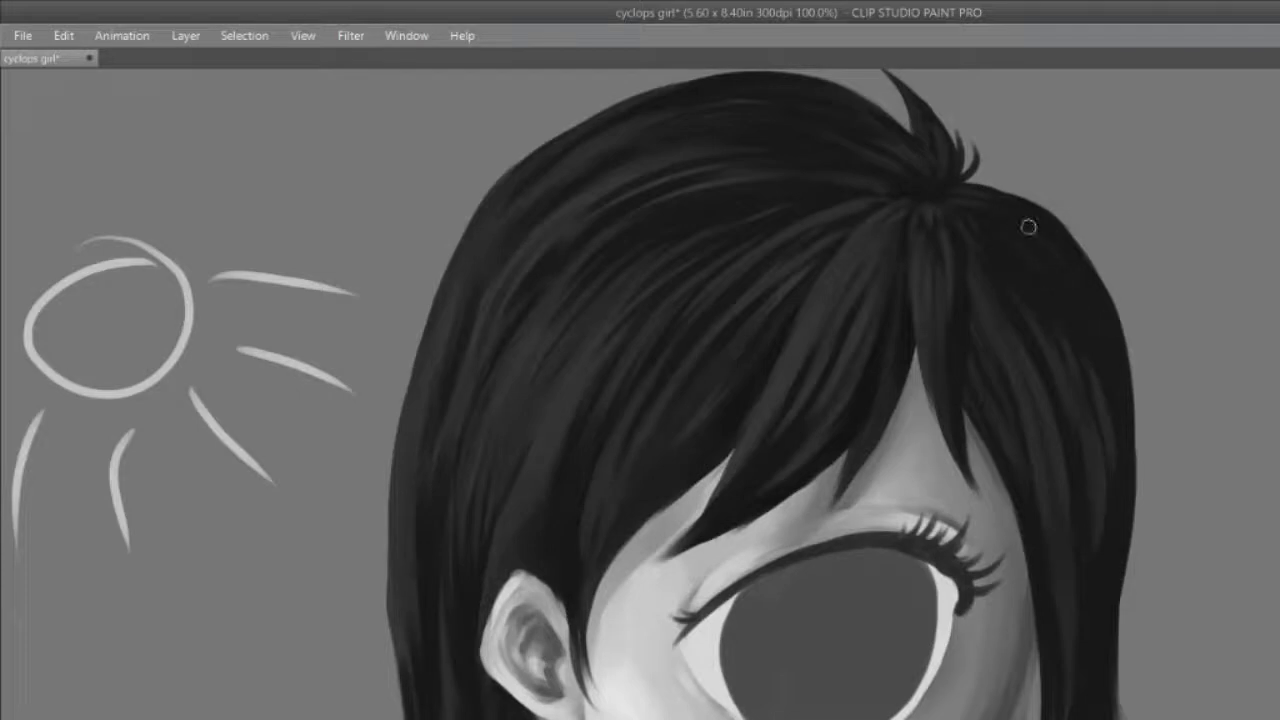
Step: Darken the outer half of the far-side hair, opposite the ear, with long vertical strands
drag(1089, 378, 1112, 428)
drag(1080, 335, 1111, 532)
drag(1097, 407, 1098, 602)
drag(1093, 383, 1092, 540)
drag(1055, 372, 1090, 557)
drag(1084, 352, 1086, 529)
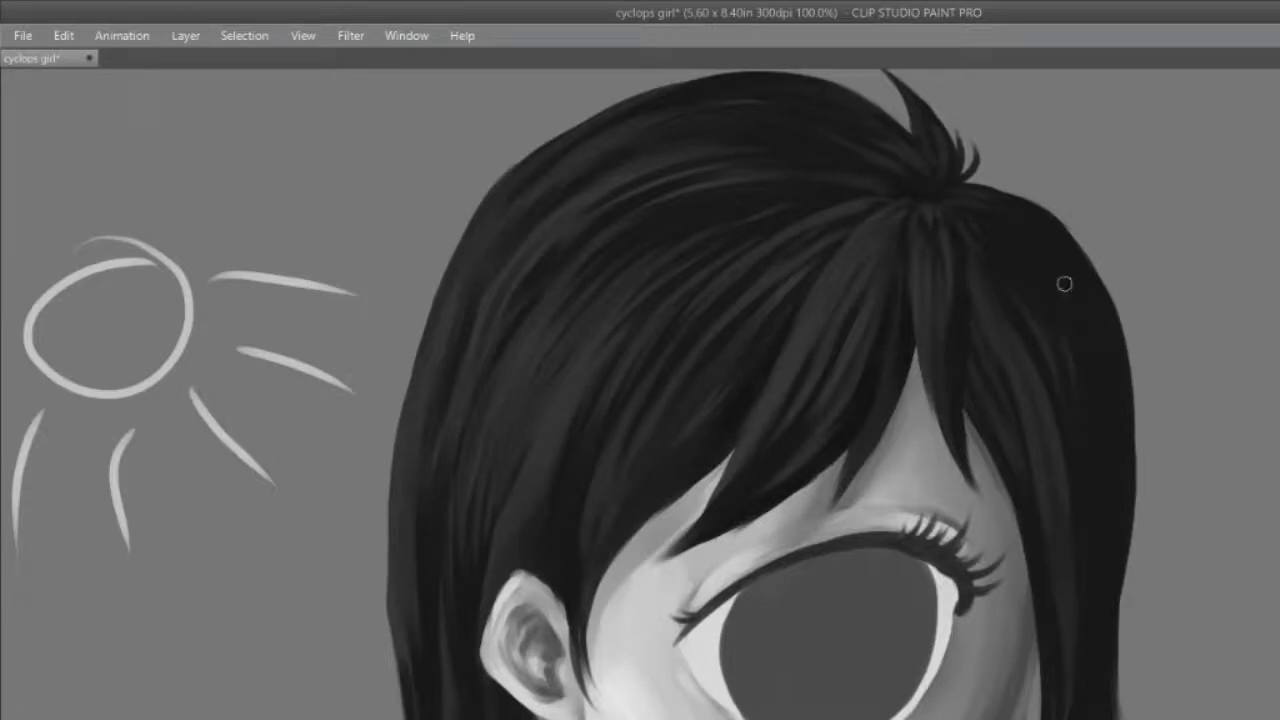
Step: Blend dark vertical strokes into the far-side lock beside the eye and cheek
scroll(1103, 514, down, 3)
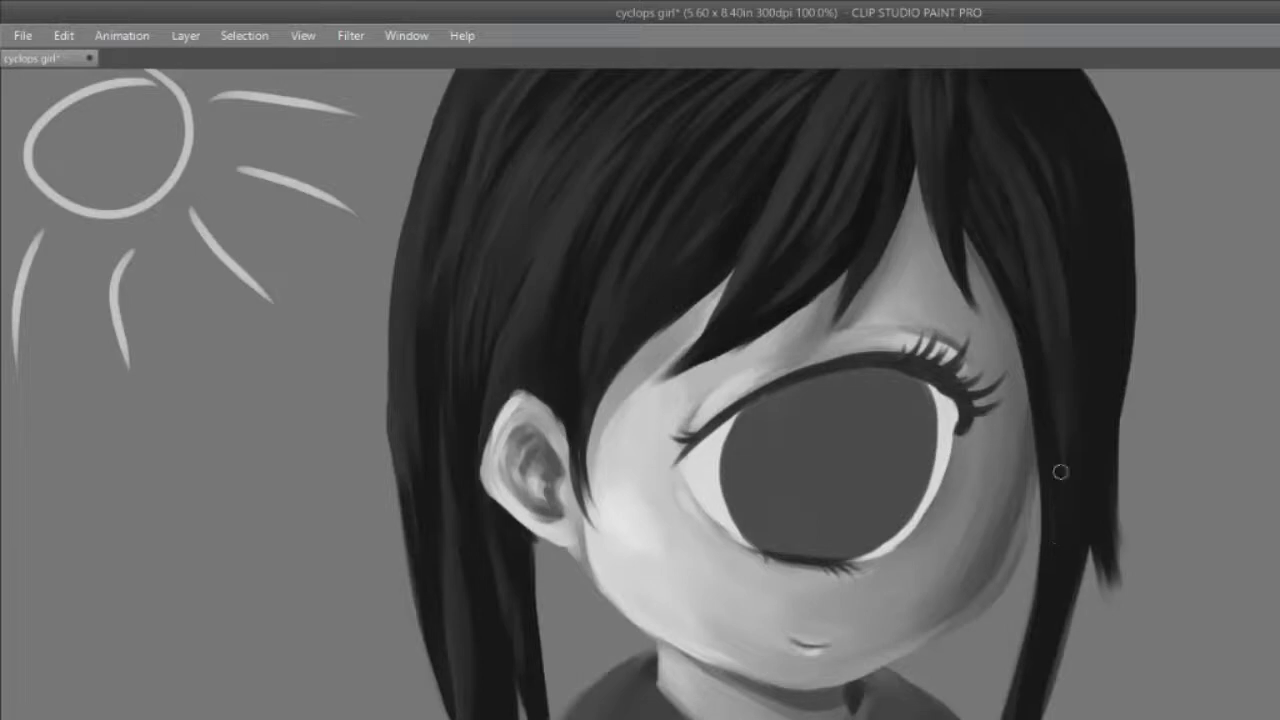
mouse_move(1048, 314)
mouse_down()
mouse_move(1072, 490)
mouse_move(1061, 489)
mouse_up()
drag(1062, 341, 1060, 454)
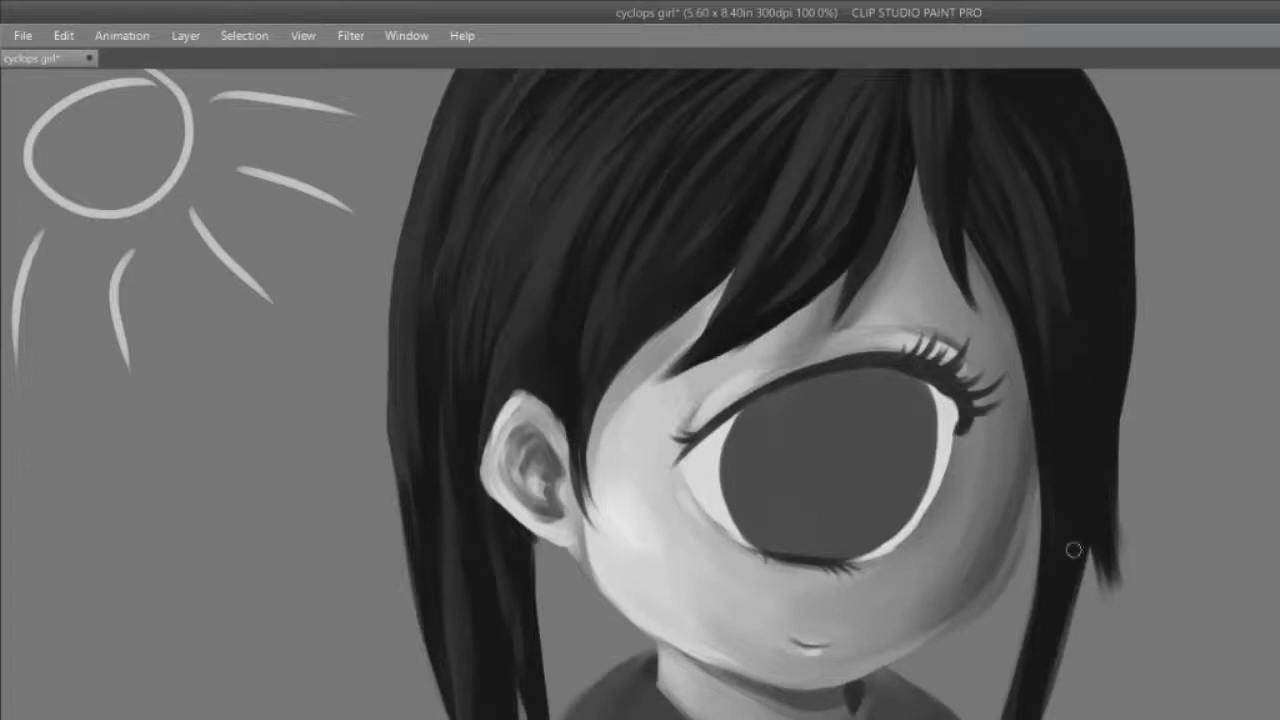
Step: Examine the hair silhouette from the crown tuft down to the tips of the side locks
scroll(1074, 526, up, 5)
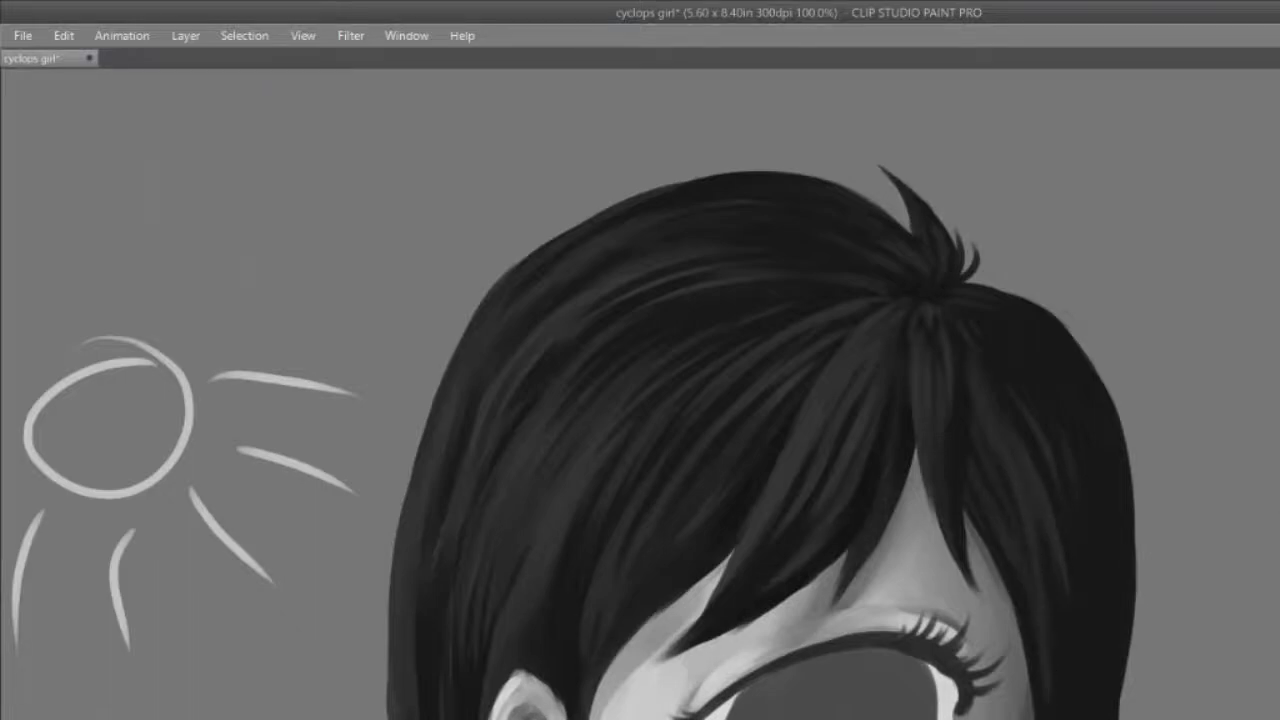
scroll(1068, 450, down, 3)
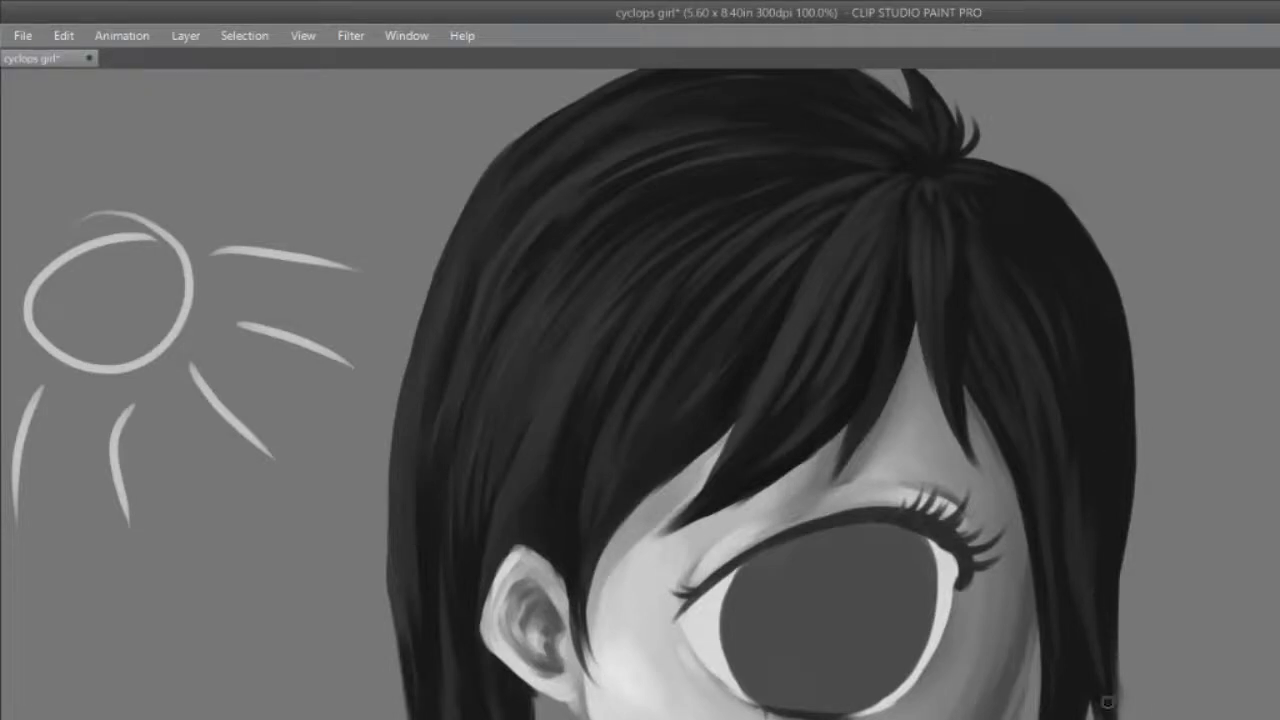
scroll(640, 394, down, 2)
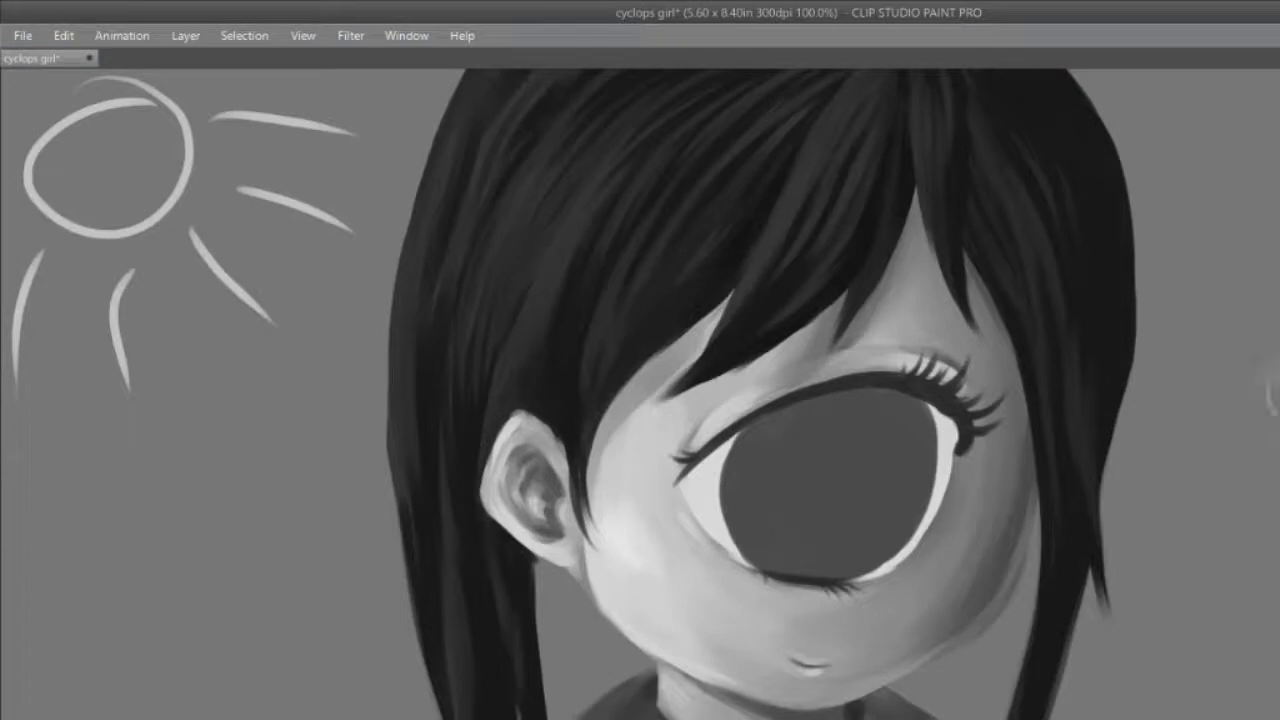
scroll(1276, 371, up, 4)
scroll(1276, 371, down, 3)
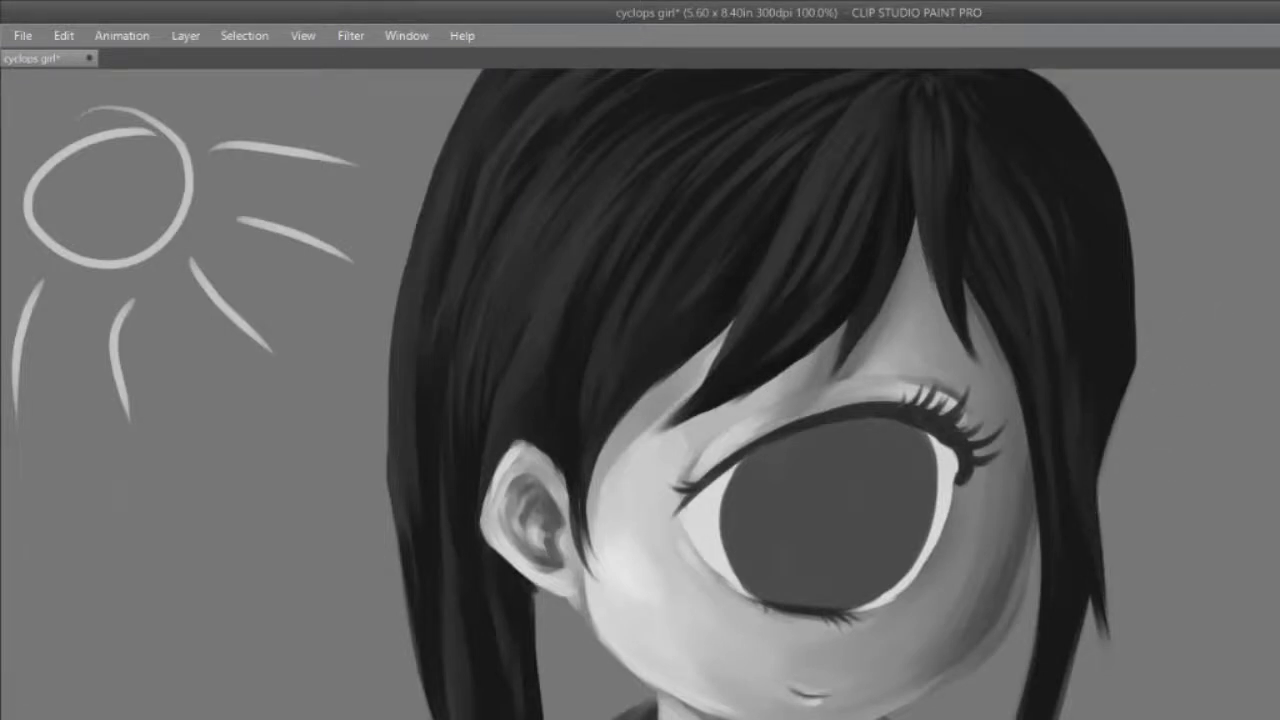
scroll(1082, 288, up, 5)
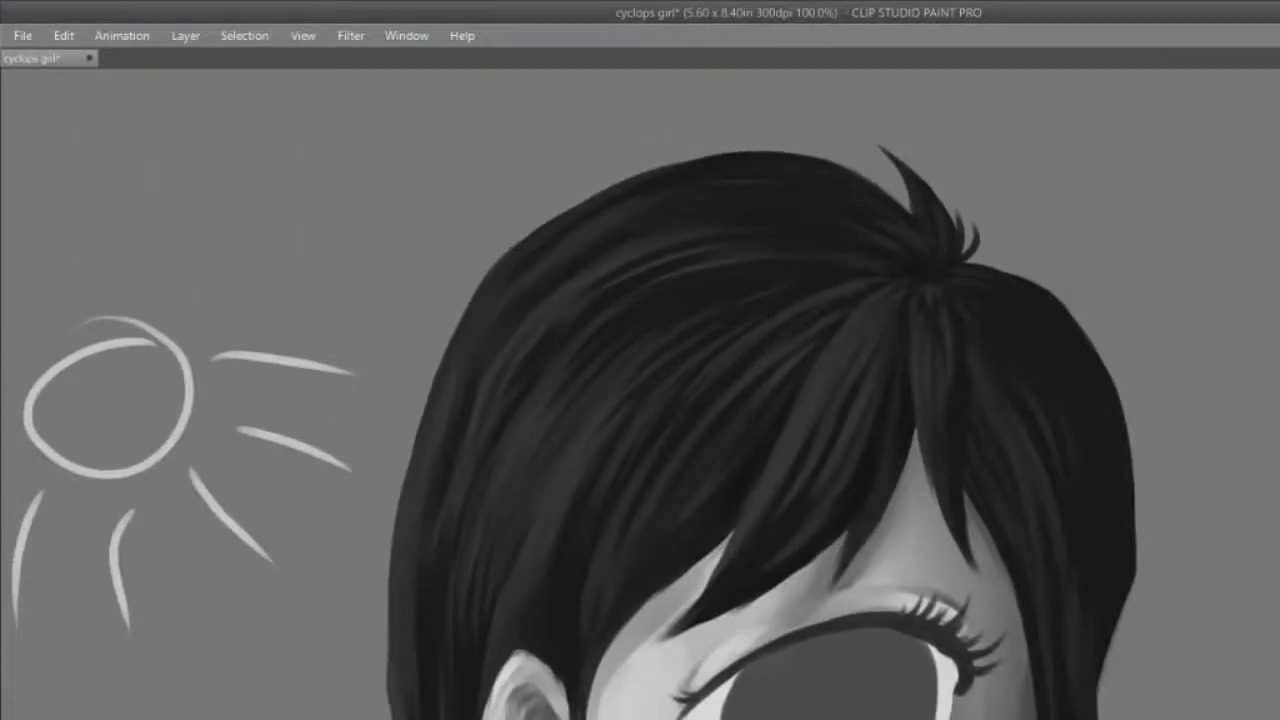
scroll(640, 390, down, 3)
Step: Erase the spiky tuft at the crown and repaint it as a slender curved upright strand with a small side tip
scroll(640, 390, up, 6)
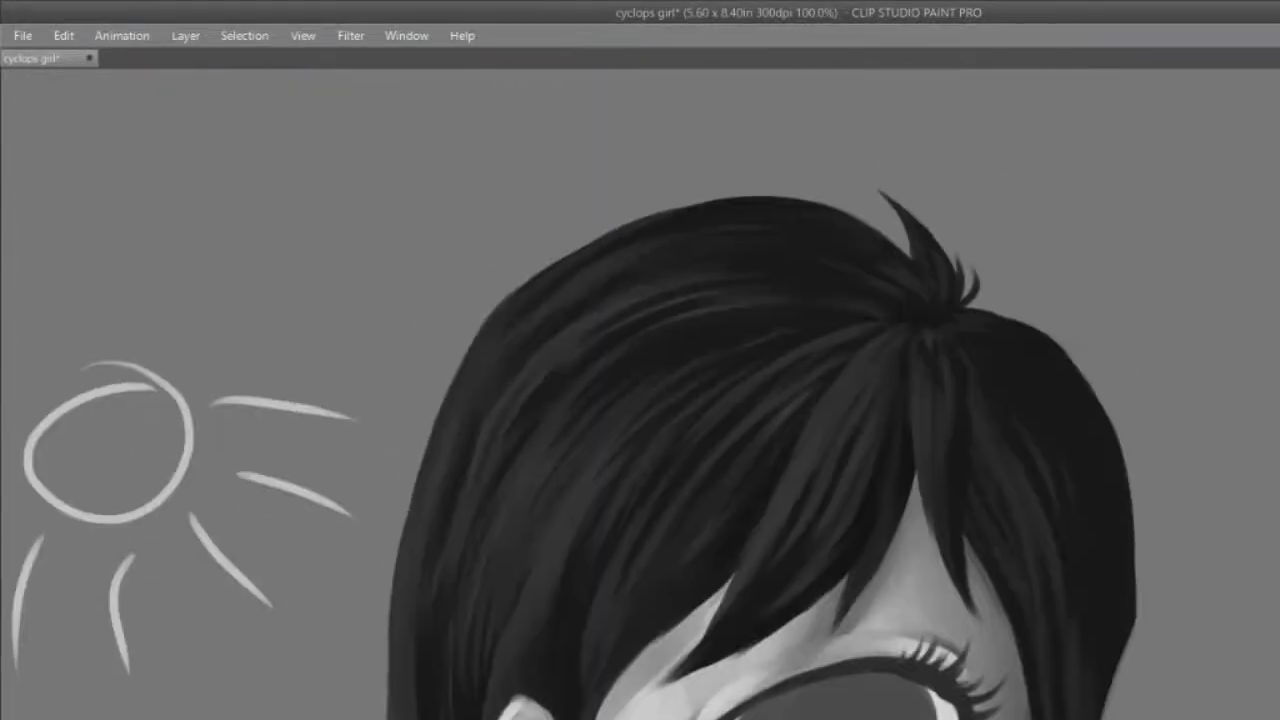
mouse_move(1060, 489)
mouse_down()
mouse_move(941, 487)
mouse_move(879, 436)
mouse_move(939, 510)
mouse_up()
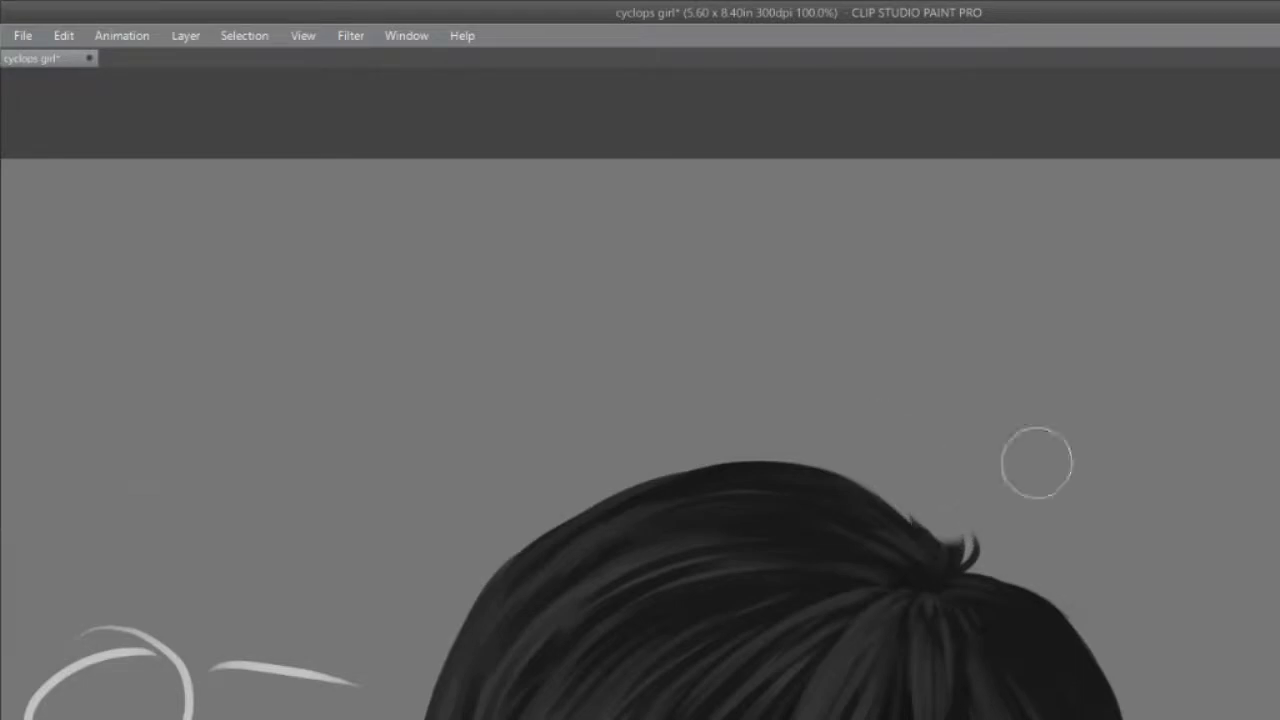
scroll(760, 400, down, 5)
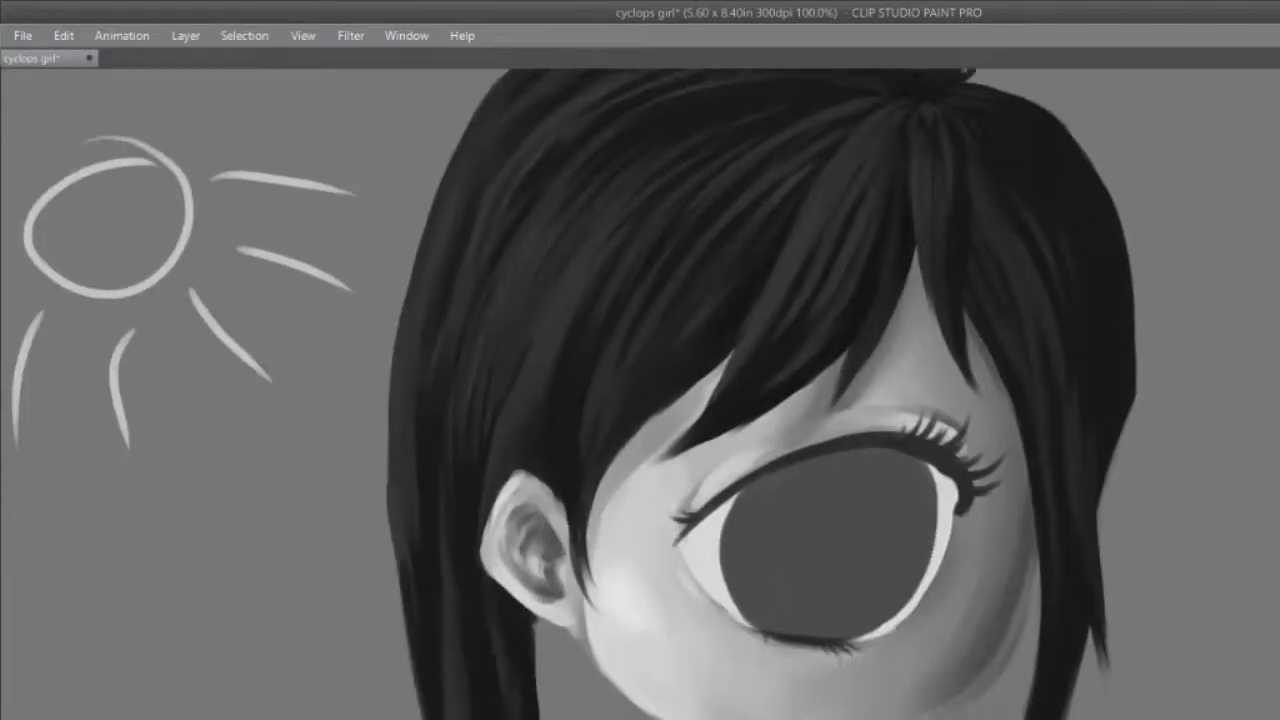
drag(901, 199, 928, 231)
scroll(1081, 327, up, 3)
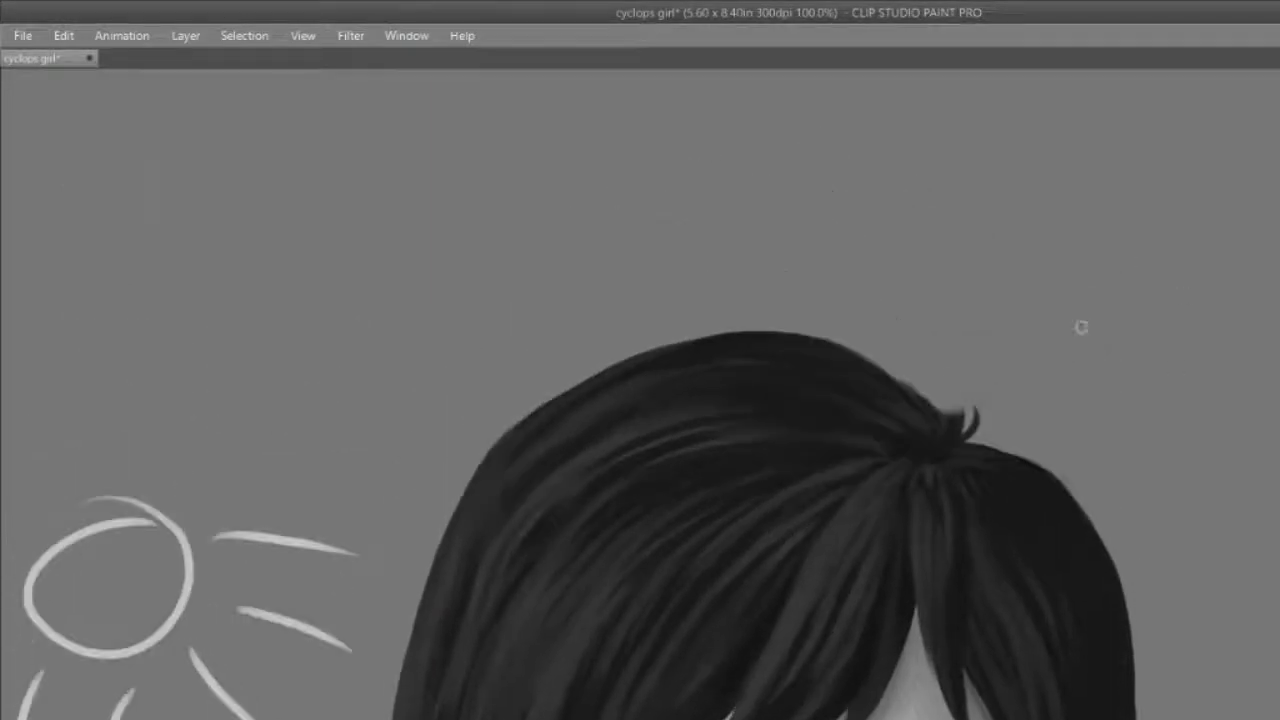
mouse_move(940, 420)
mouse_down()
mouse_move(952, 353)
mouse_move(900, 301)
mouse_move(955, 368)
mouse_up()
mouse_move(920, 321)
mouse_down()
mouse_move(973, 394)
mouse_move(964, 386)
mouse_move(941, 435)
mouse_move(965, 376)
mouse_move(962, 400)
mouse_move(939, 344)
mouse_move(956, 376)
mouse_move(951, 399)
mouse_move(939, 344)
mouse_move(946, 423)
mouse_move(961, 399)
mouse_move(941, 344)
mouse_move(958, 435)
mouse_up()
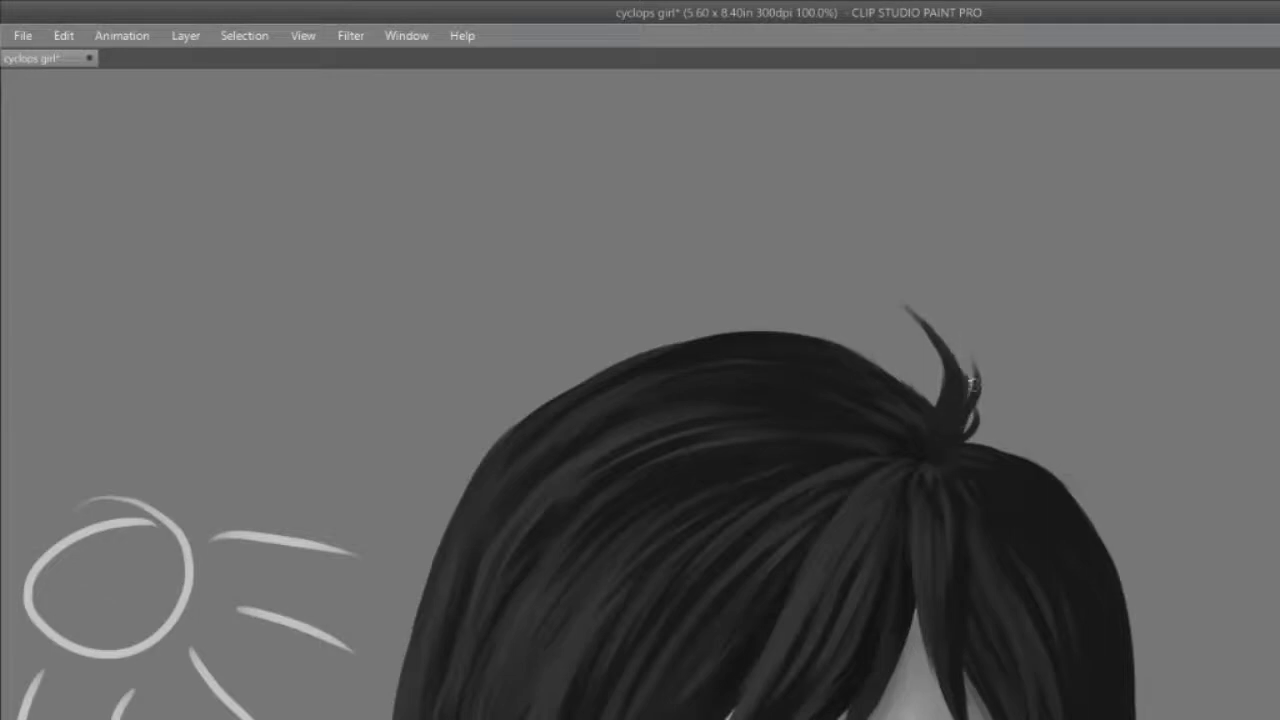
scroll(964, 385, down, 3)
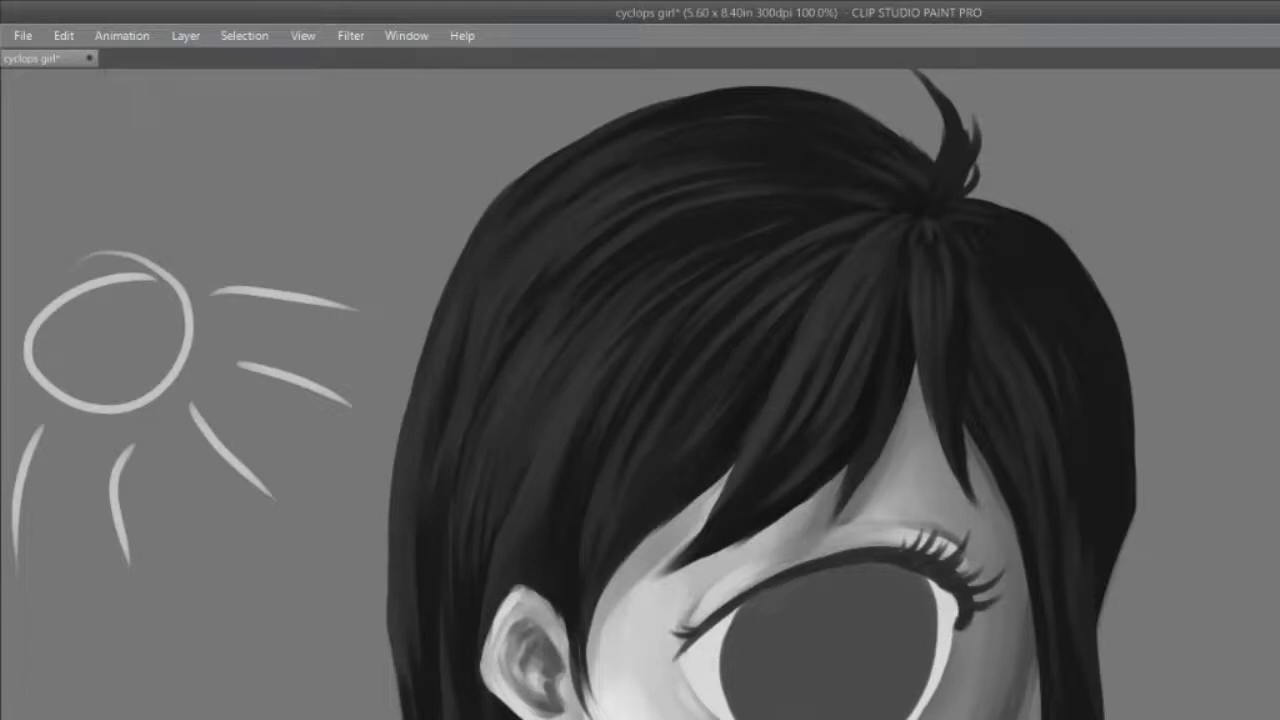
Step: Try bright highlight strokes on the ear-side hair well above the ear
scroll(574, 394, down, 1)
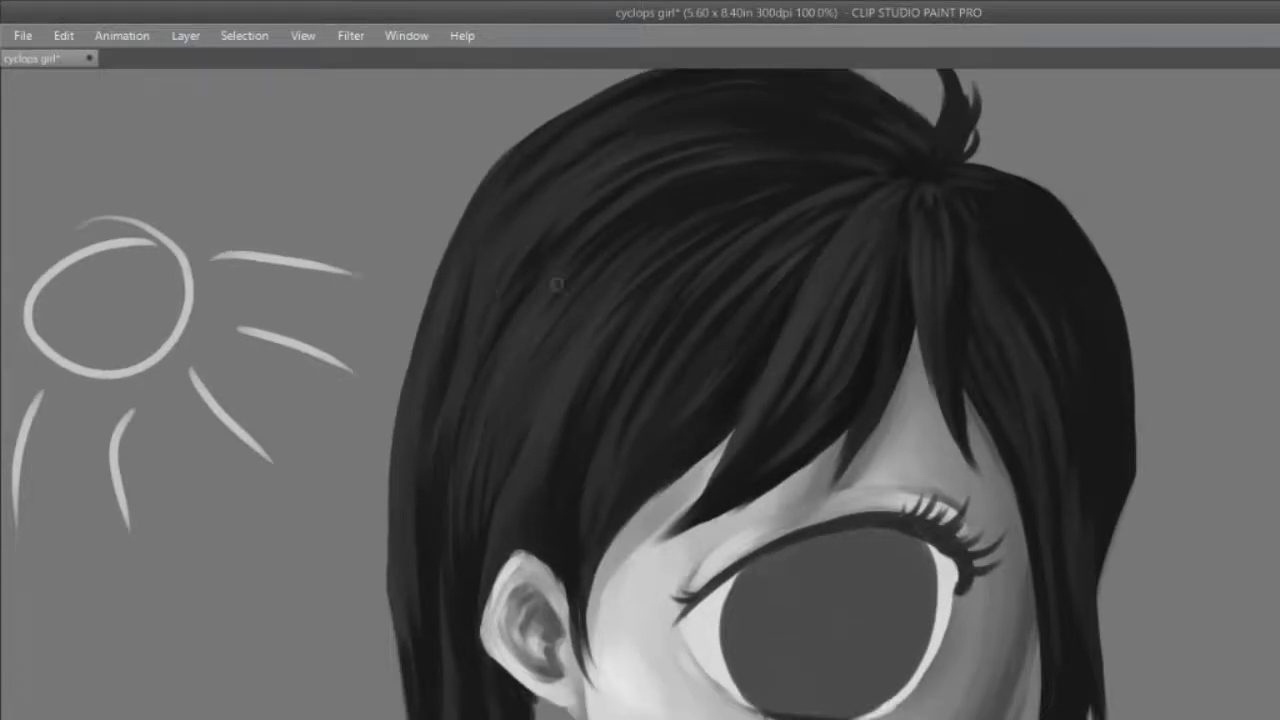
drag(540, 288, 471, 420)
drag(511, 320, 466, 432)
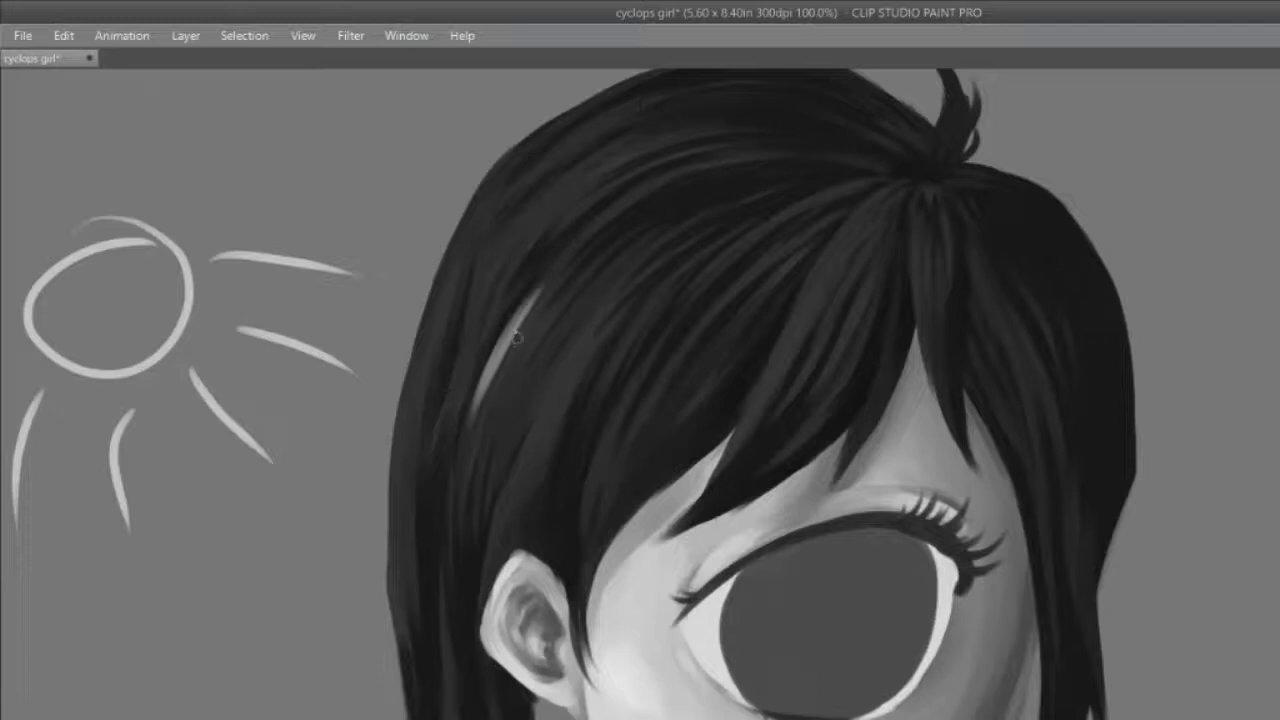
key(ctrl+z)
key(ctrl+z)
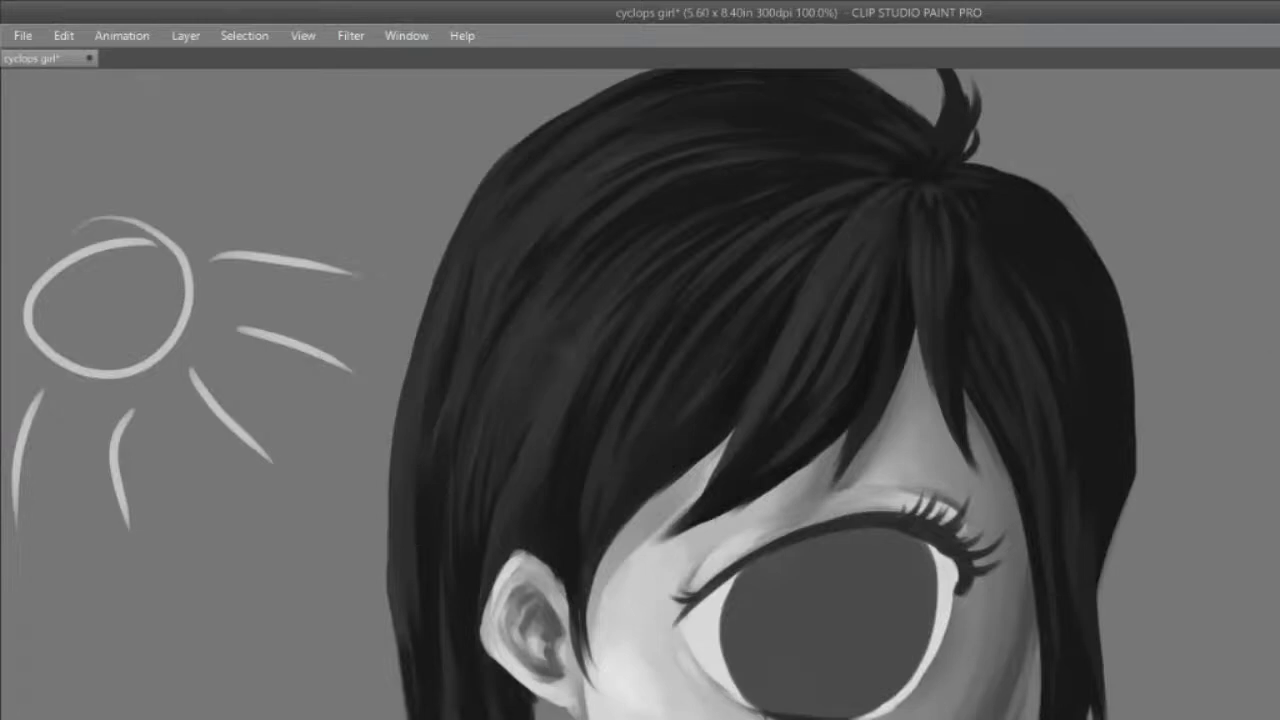
Step: Paint soft gray highlight strands curving down through the hair above the ear
drag(574, 340, 510, 450)
drag(600, 312, 520, 431)
drag(570, 370, 510, 486)
mouse_move(546, 414)
mouse_down()
mouse_move(504, 514)
mouse_move(520, 448)
mouse_up()
drag(542, 291, 486, 410)
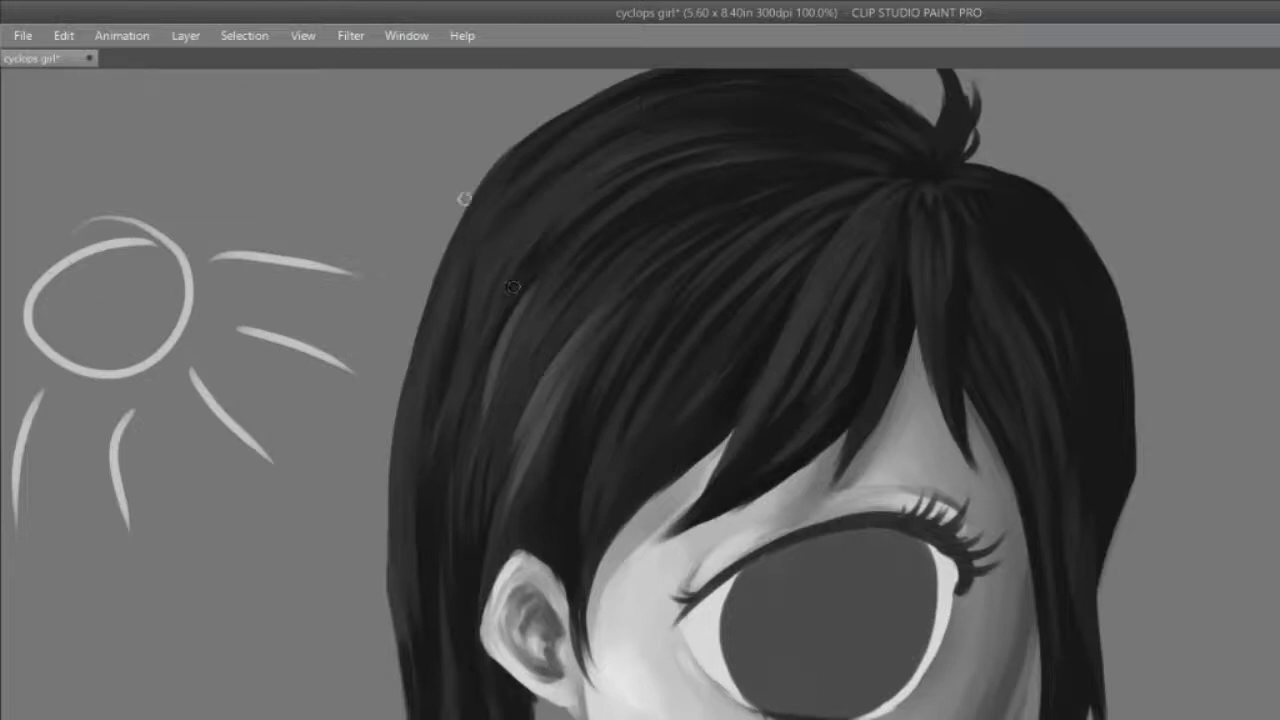
Step: Add long gray highlight strands along the outer edge of the ear-side hair, redoing the second stroke
mouse_move(465, 243)
mouse_down()
mouse_move(421, 350)
mouse_move(470, 225)
mouse_move(399, 478)
mouse_up()
drag(440, 284, 386, 471)
key(ctrl+z)
drag(458, 232, 390, 478)
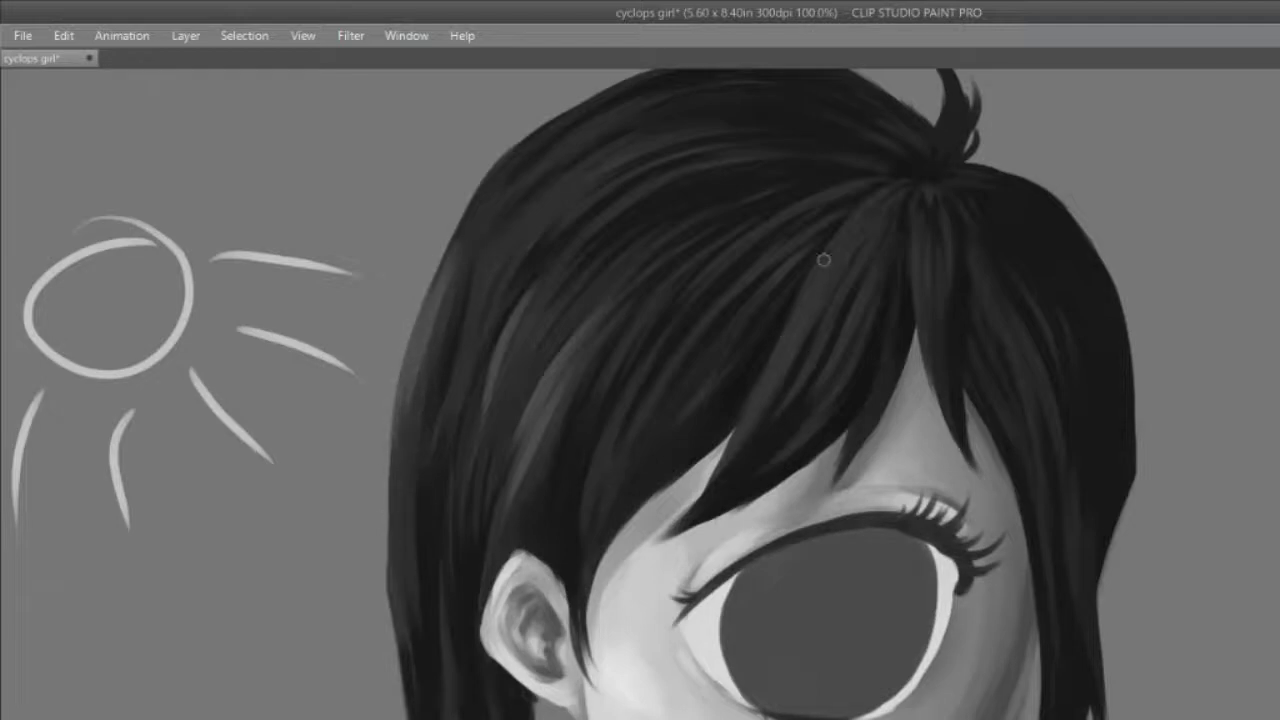
Step: Try a curved guide arrow sweeping from the sun sketch across the hair to the far side
mouse_move(207, 241)
mouse_down()
mouse_move(334, 384)
mouse_move(950, 432)
mouse_move(1041, 360)
mouse_move(1045, 401)
mouse_up()
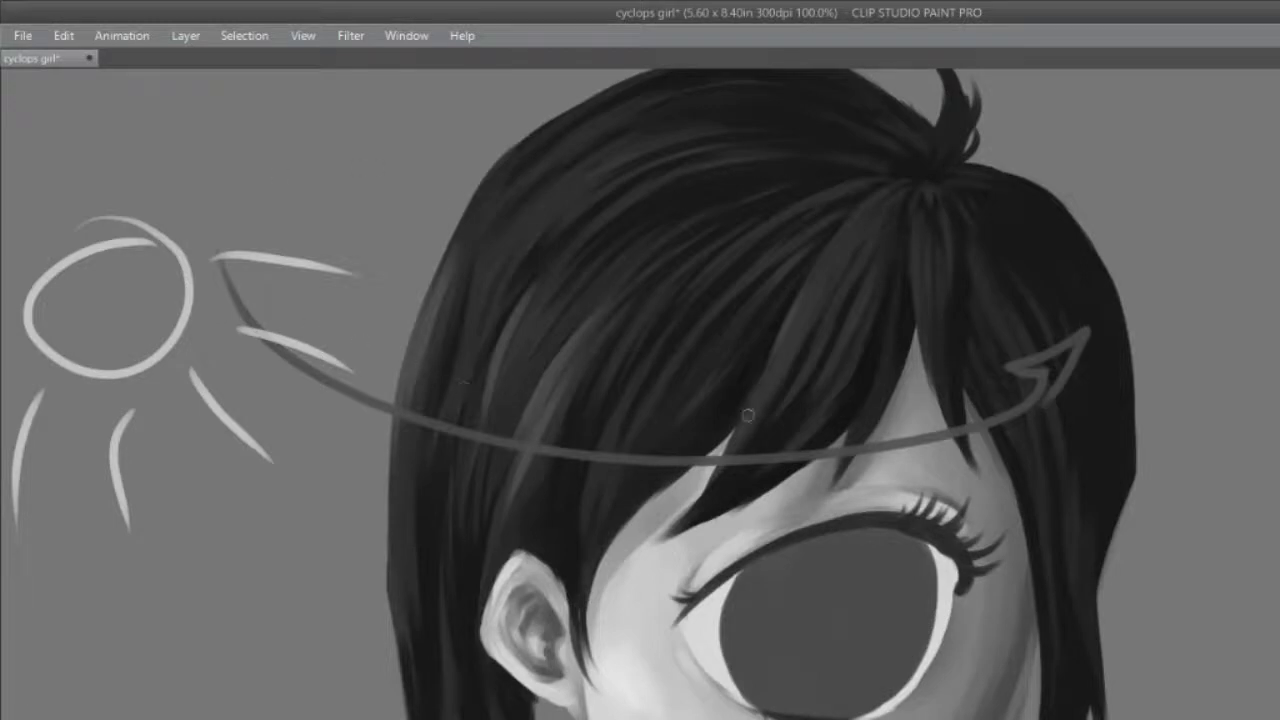
key(ctrl+z)
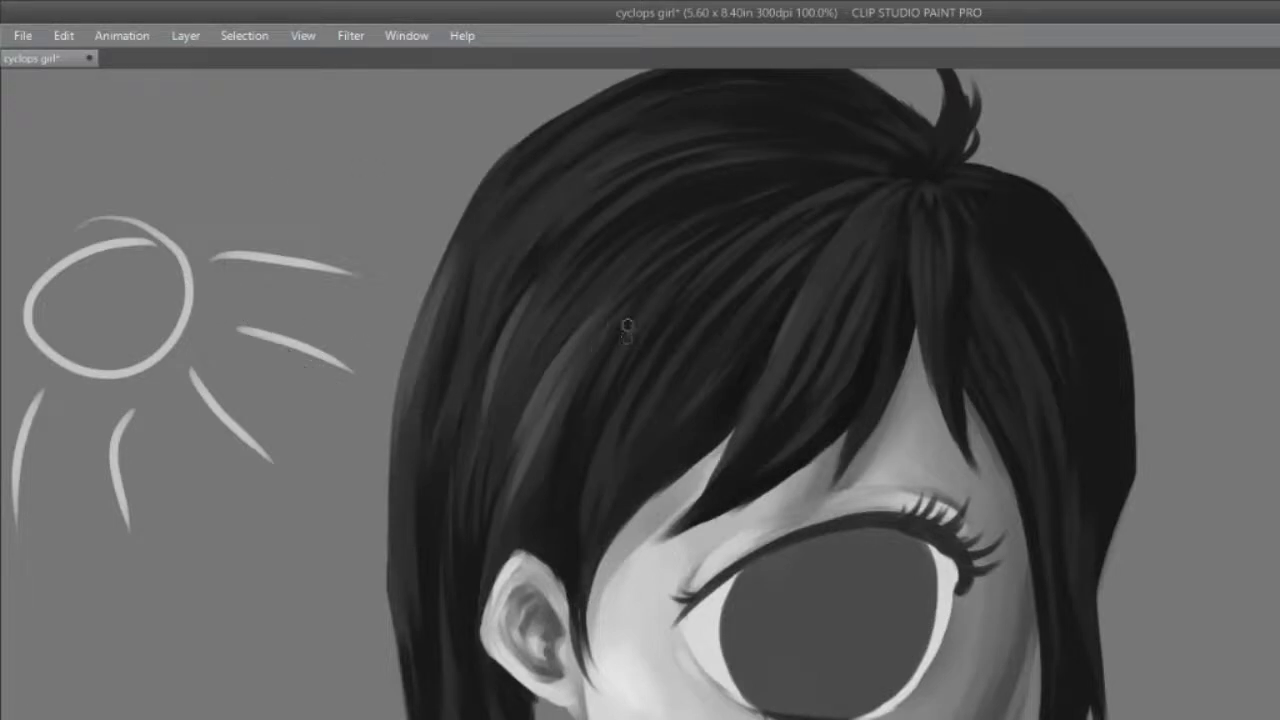
Step: Layer more thin gray highlight strands between the existing ones in the hair above the ear
drag(586, 300, 529, 382)
drag(555, 332, 504, 424)
drag(560, 288, 496, 472)
drag(512, 380, 500, 444)
drag(489, 385, 474, 497)
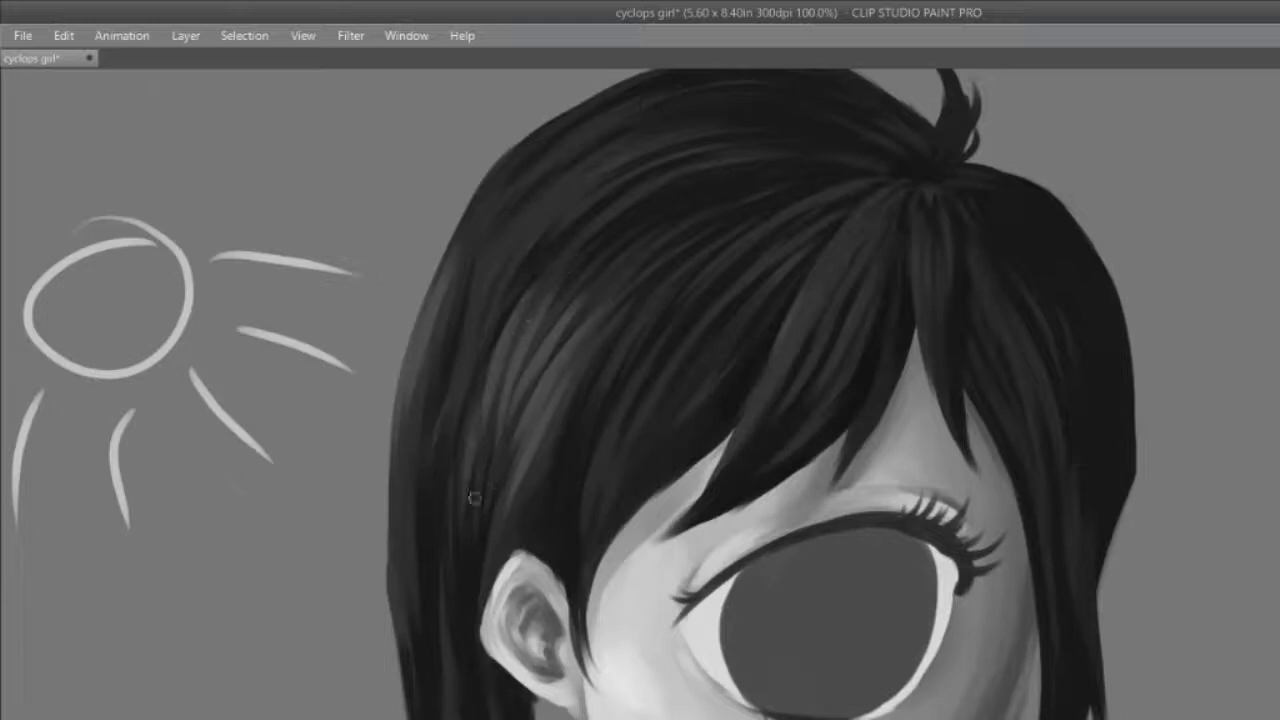
Step: Extend the highlights with long vertical strands between the ear and the outer hair edge, replacing one misplaced strand
drag(495, 355, 465, 500)
drag(491, 252, 443, 489)
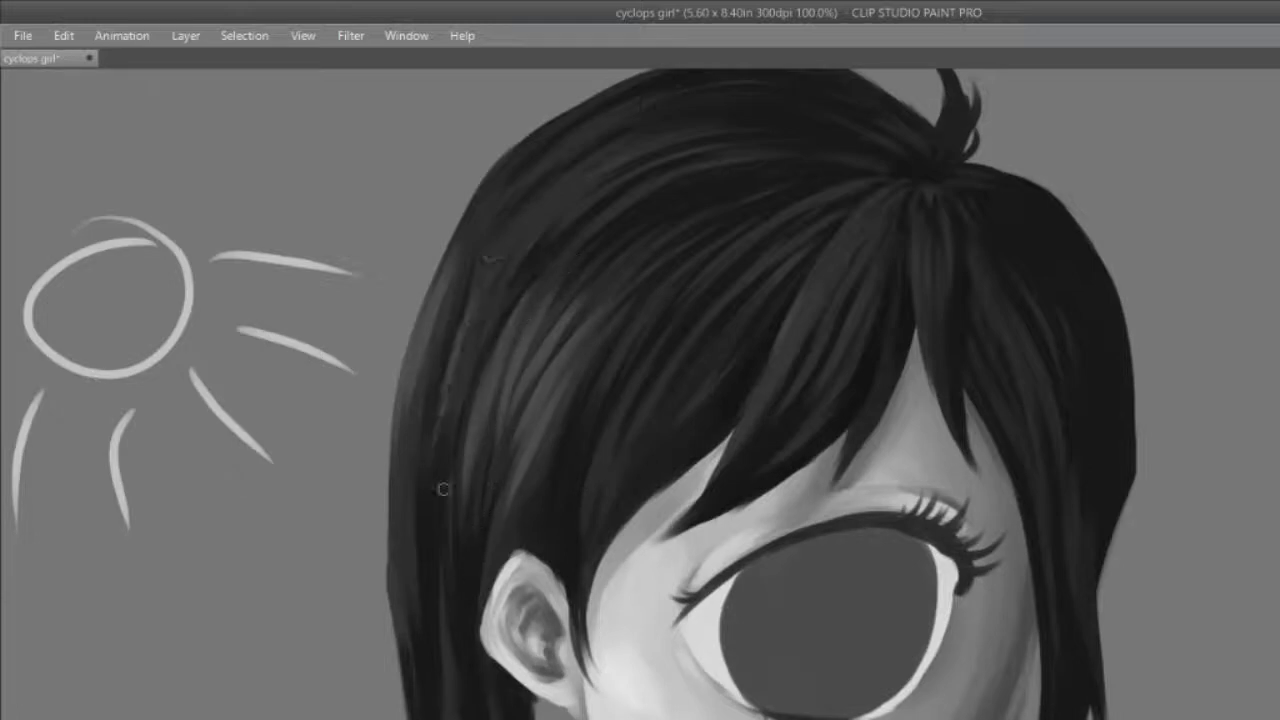
key(ctrl+z)
drag(480, 270, 446, 413)
drag(461, 368, 451, 557)
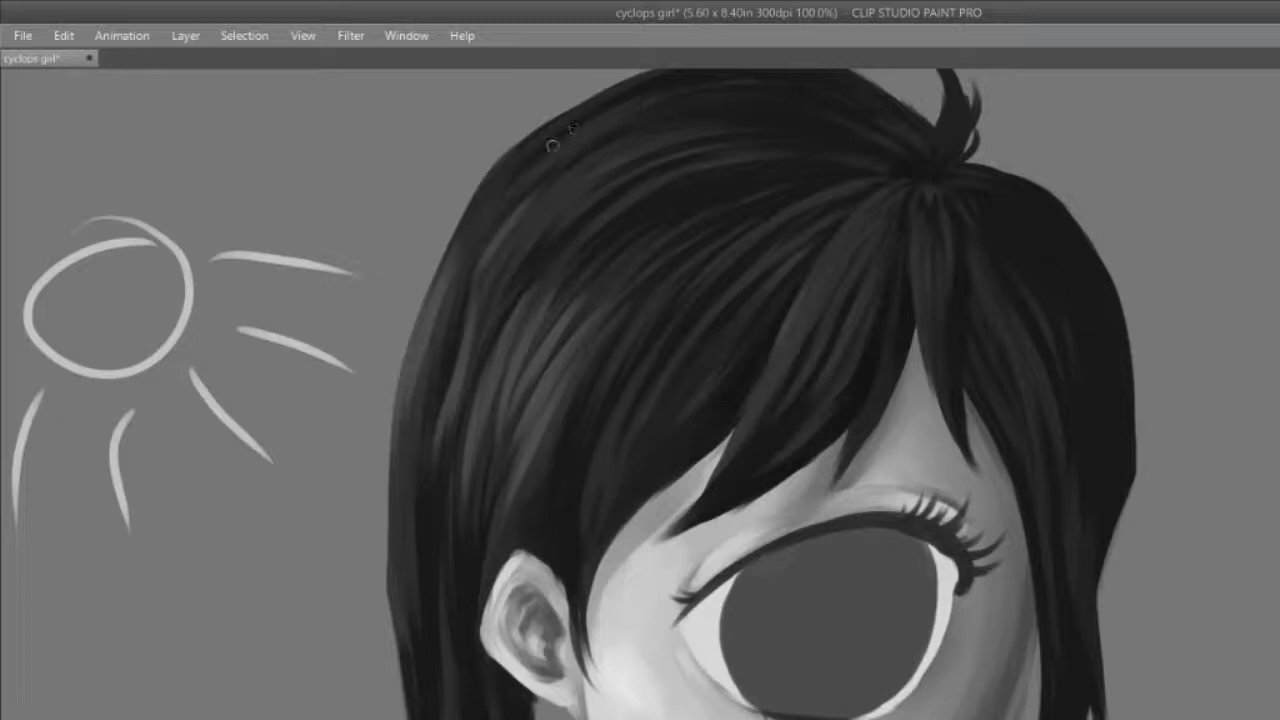
Step: Paint short curved highlight strands along the upper ear-side bend of the hair near the outline
drag(545, 150, 488, 230)
drag(509, 183, 493, 210)
drag(516, 152, 486, 208)
drag(570, 170, 503, 263)
drag(556, 191, 500, 285)
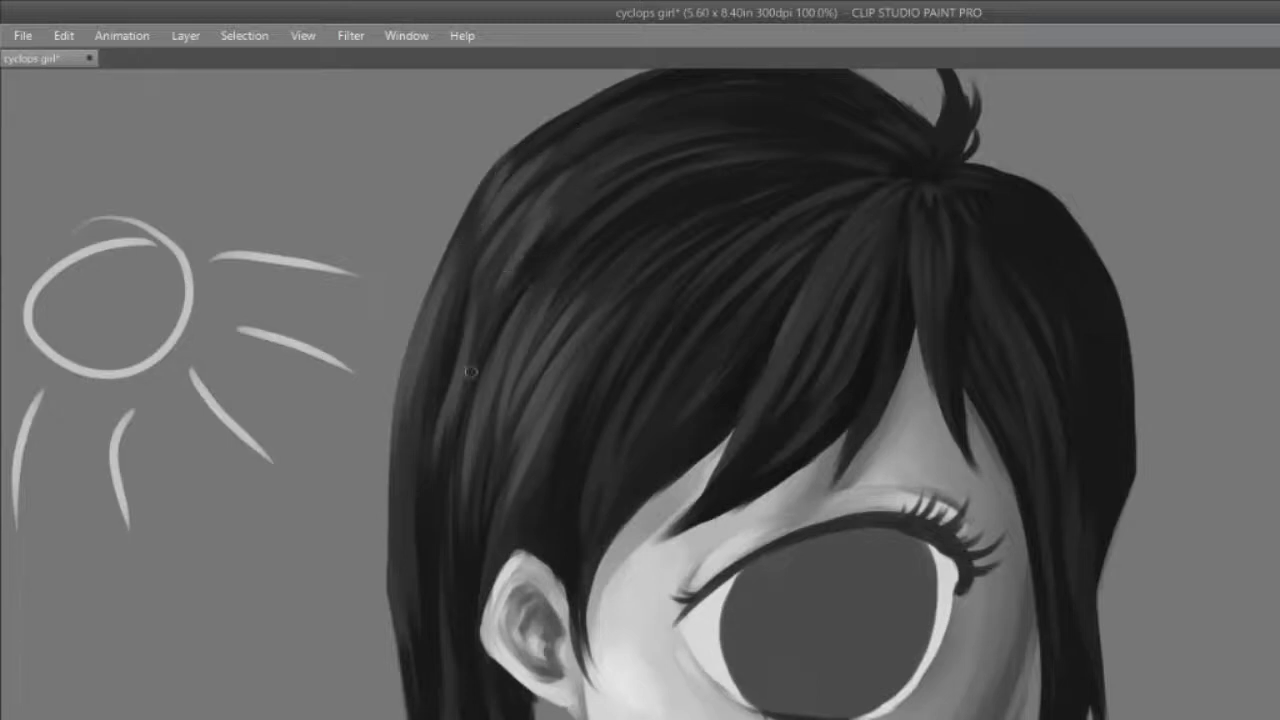
Step: Try several long dark curved strokes on the background between the sun sketch and the hair
drag(380, 208, 225, 466)
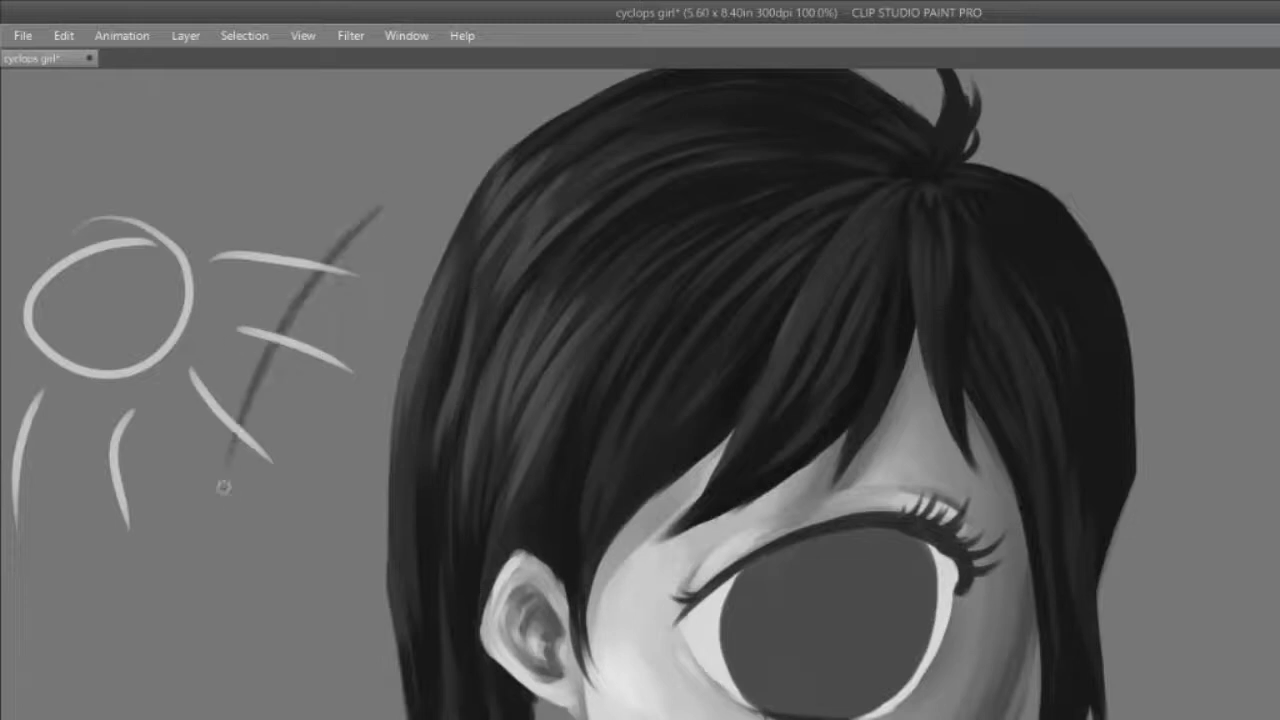
drag(364, 256, 249, 470)
drag(334, 332, 246, 478)
mouse_move(410, 264)
mouse_down()
mouse_move(303, 427)
mouse_move(272, 552)
mouse_up()
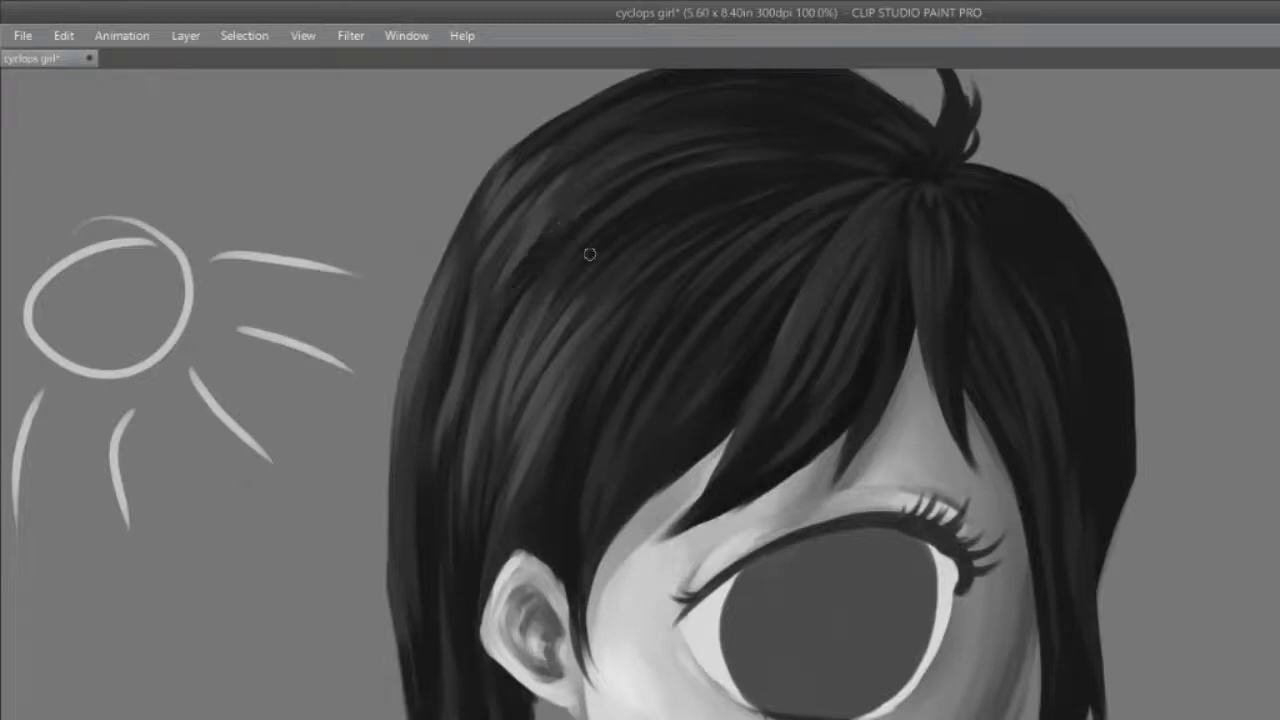
Step: Add a curved highlight strand in the upper ear-side hair below the crown, undoing the last two strokes tried
drag(598, 188, 530, 276)
mouse_move(633, 207)
mouse_down()
mouse_move(559, 277)
mouse_move(547, 273)
mouse_up()
mouse_move(612, 208)
mouse_down()
mouse_move(570, 258)
mouse_move(545, 262)
mouse_up()
key(ctrl+z)
key(ctrl+z)
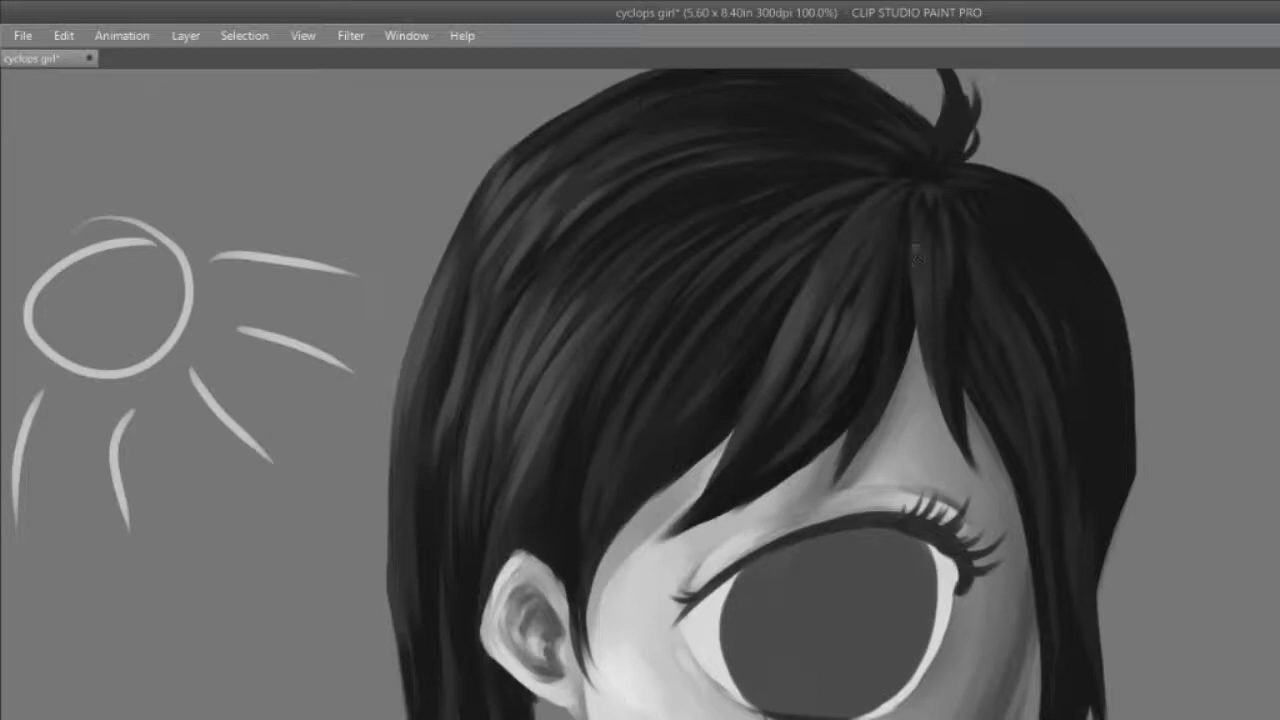
Step: Paint soft vertical highlight strands on the central fringe lock and the far-side hair beside the forehead
drag(923, 228, 930, 398)
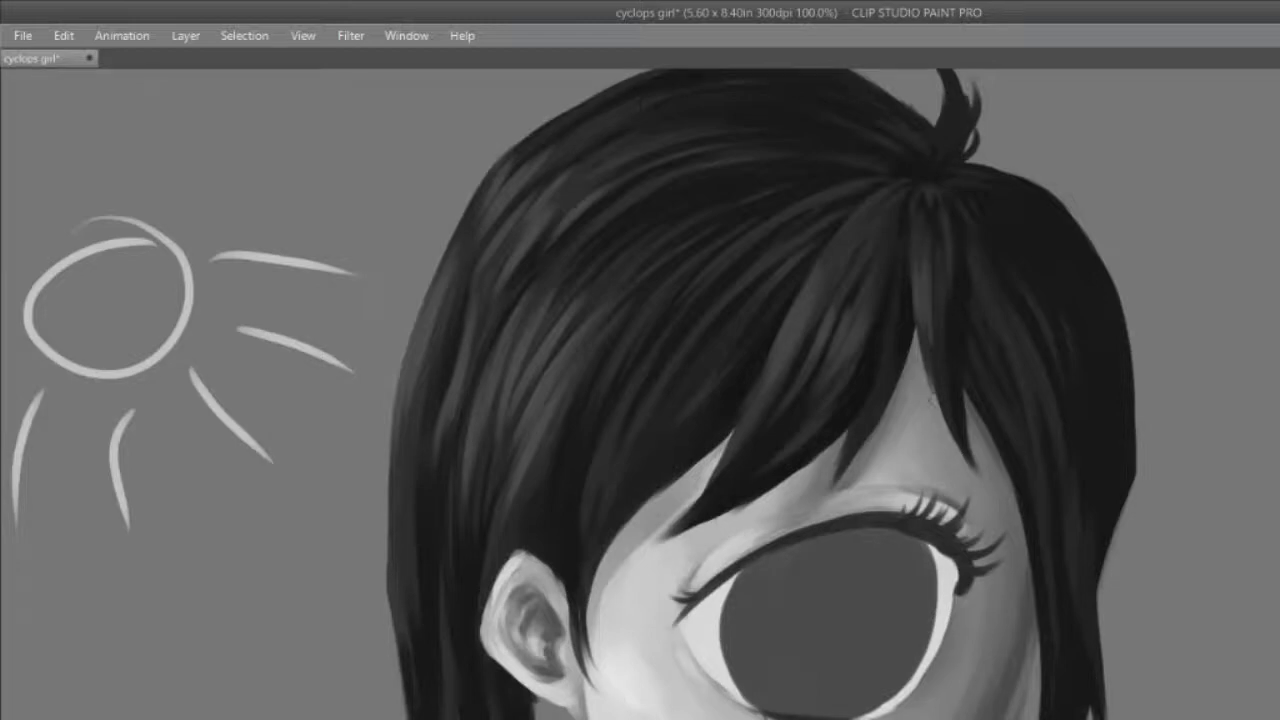
mouse_move(940, 237)
mouse_down()
mouse_move(932, 354)
mouse_move(938, 253)
mouse_move(951, 431)
mouse_up()
drag(1013, 371, 1028, 439)
drag(1008, 324, 1042, 530)
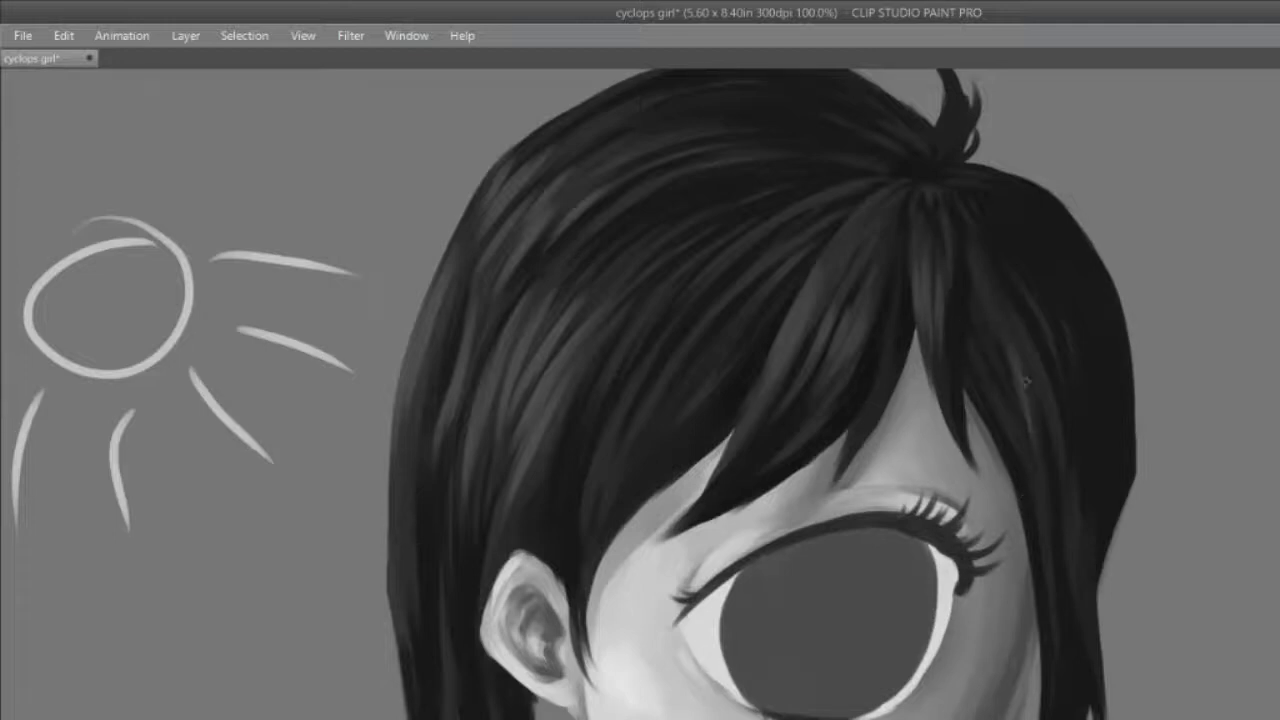
Step: Refine the highlight band in the ear-side hair with short curved strands between the bend and the ear
drag(460, 368, 508, 260)
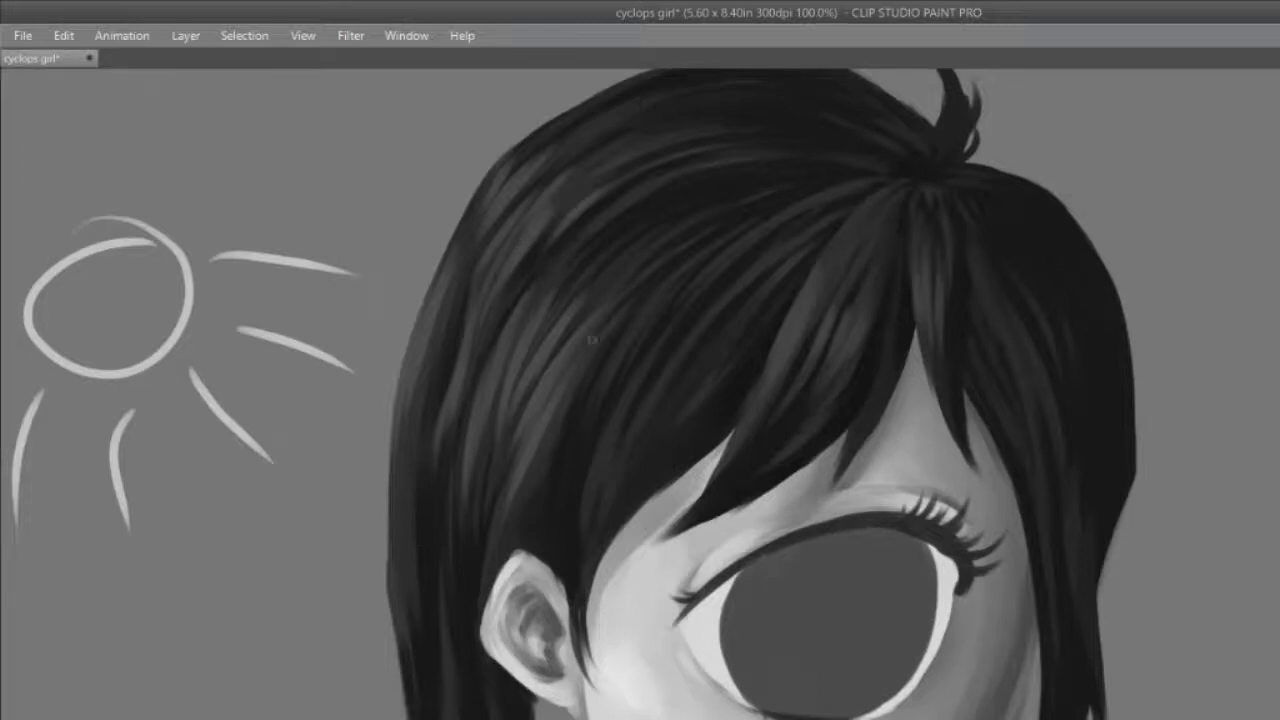
drag(517, 326, 489, 426)
mouse_move(588, 251)
mouse_down()
mouse_move(531, 326)
mouse_move(524, 384)
mouse_up()
drag(592, 246, 512, 362)
drag(549, 273, 506, 354)
Step: Sweep longer highlight strands from the middle of the hair down toward the ear, undoing one of them
mouse_move(615, 268)
mouse_down()
mouse_move(524, 393)
mouse_move(499, 475)
mouse_up()
mouse_move(600, 290)
mouse_down()
mouse_move(494, 460)
mouse_move(478, 516)
mouse_up()
key(ctrl+z)
drag(641, 272, 515, 500)
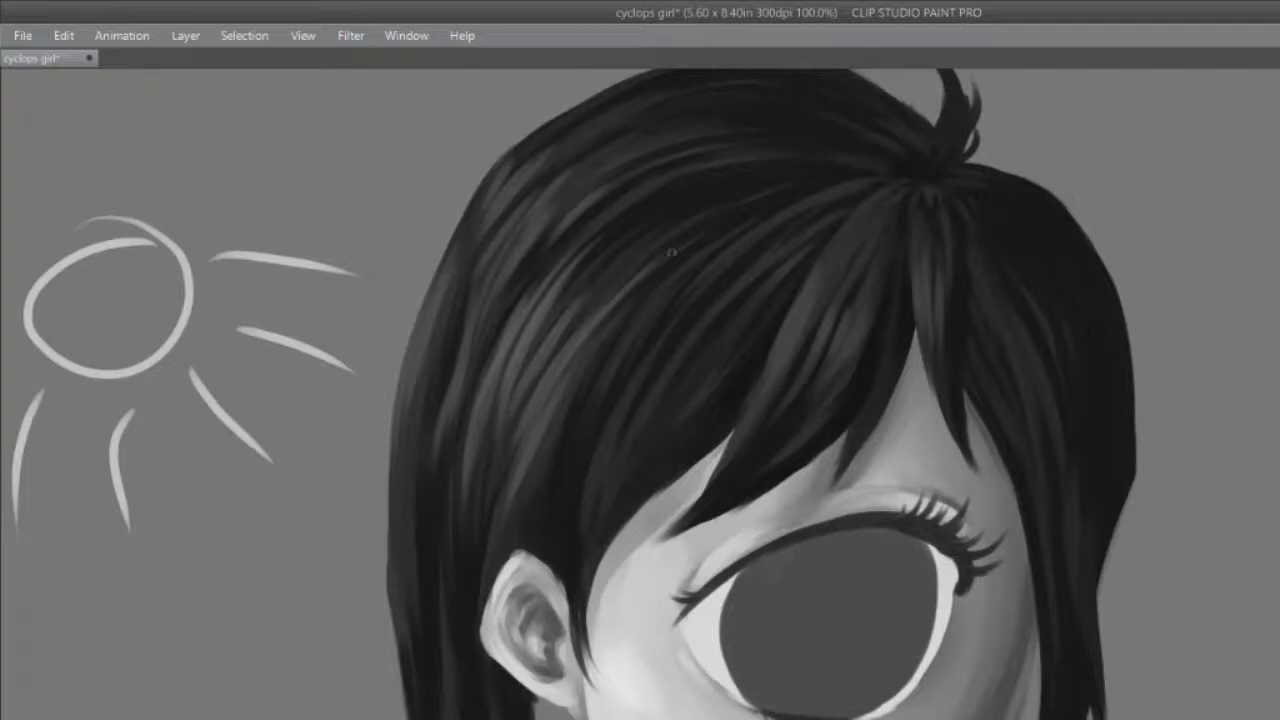
drag(624, 262, 548, 364)
drag(623, 252, 531, 337)
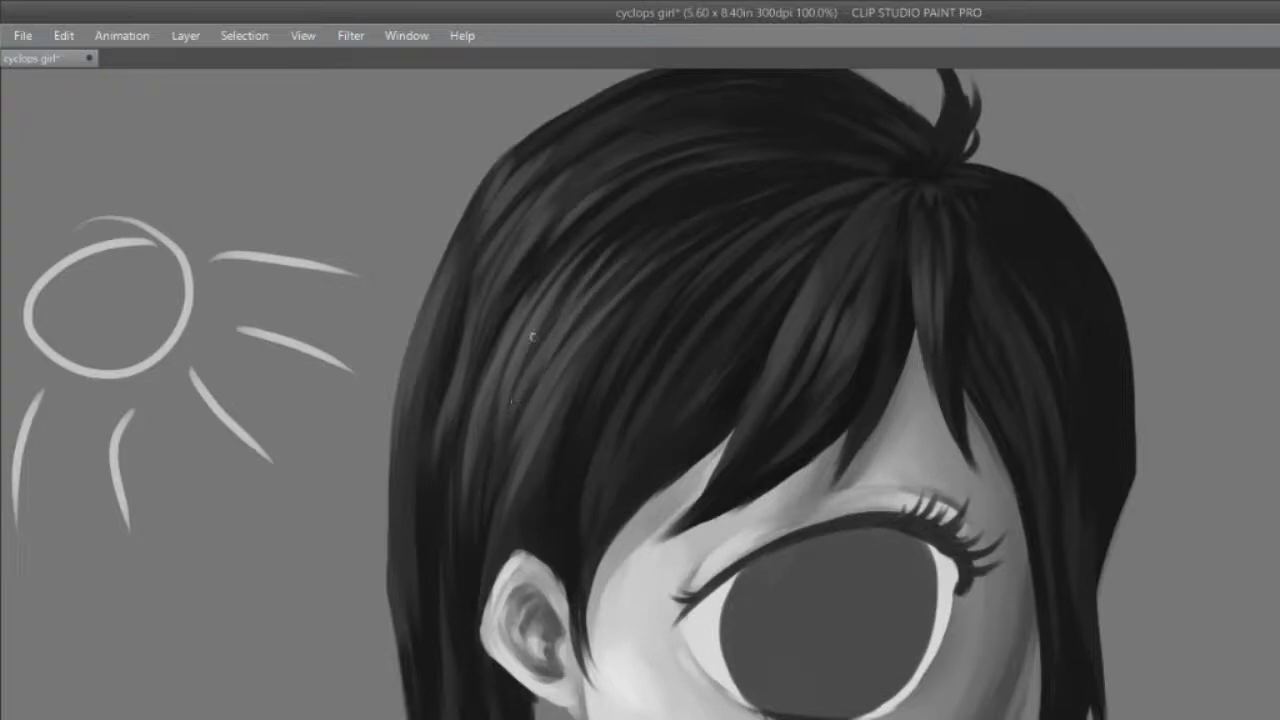
Step: Try long curved strands across the upper ear-side bend of the hair
mouse_move(612, 197)
mouse_down()
mouse_move(535, 262)
mouse_move(530, 282)
mouse_up()
key(ctrl+z)
drag(583, 174, 468, 338)
drag(546, 214, 470, 377)
key(ctrl+z)
key(ctrl+z)
Step: Brighten the upper ear-side bend with one long curved highlight strand and two shorter ones beneath it
drag(582, 168, 448, 382)
drag(479, 270, 463, 356)
drag(512, 249, 466, 350)
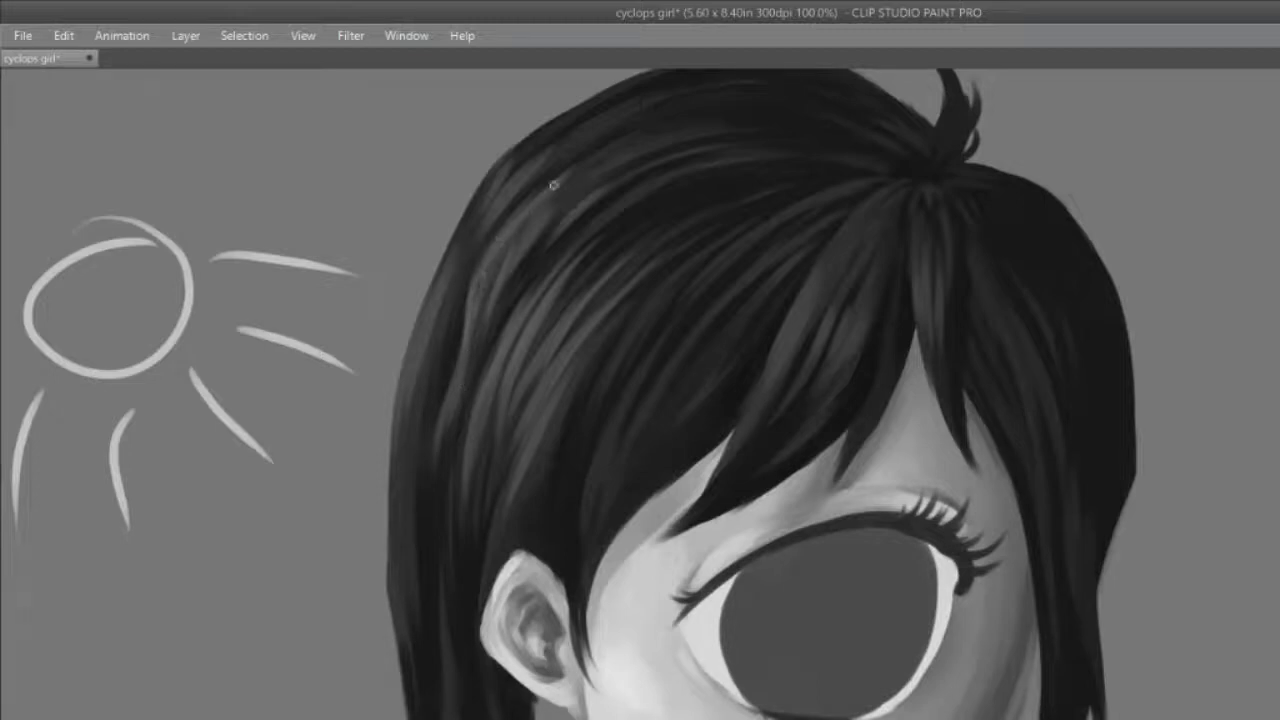
Step: Paint long strands along the outer ear-side edge of the hair, from the upper curve down toward ear level
drag(620, 110, 512, 195)
drag(528, 142, 439, 306)
drag(498, 162, 408, 389)
drag(481, 214, 428, 380)
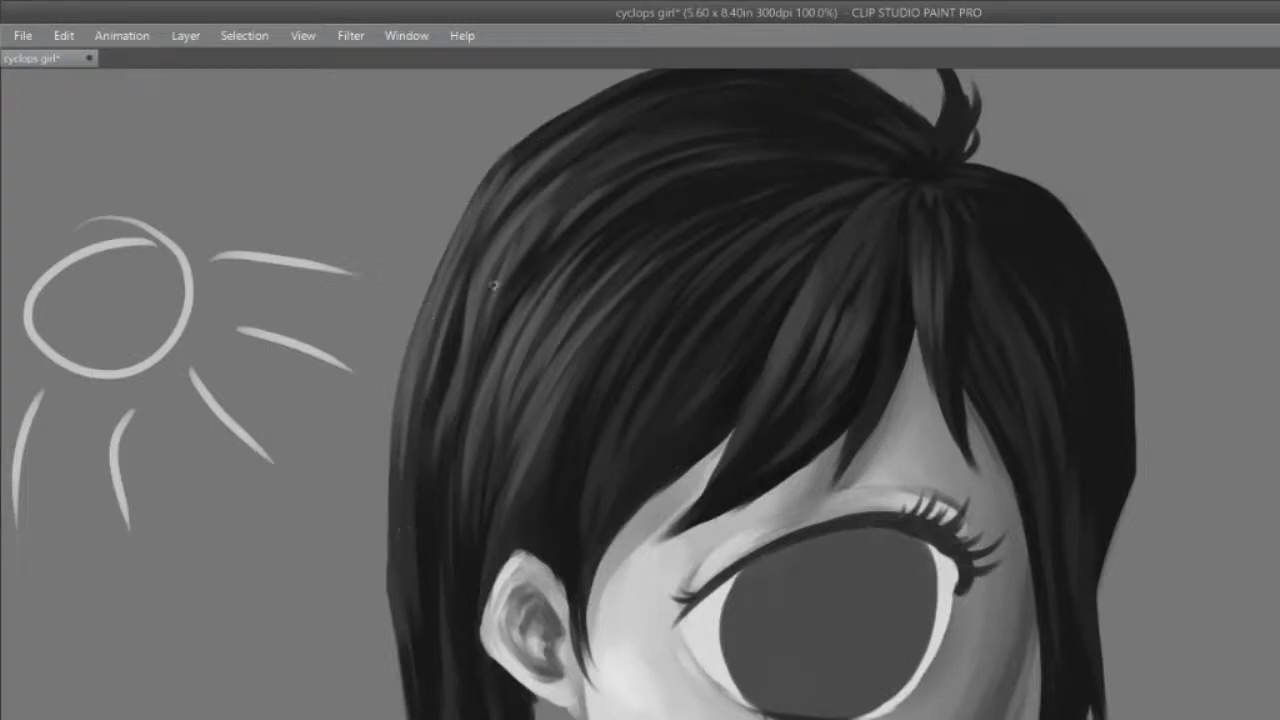
Step: Paint highlight strands down the hair between the ear and the bangs, ending at the temple
mouse_move(674, 278)
mouse_down()
mouse_move(579, 438)
mouse_move(608, 356)
mouse_move(663, 305)
mouse_move(618, 393)
mouse_move(699, 289)
mouse_move(583, 463)
mouse_up()
mouse_move(681, 310)
mouse_down()
mouse_move(614, 397)
mouse_move(611, 415)
mouse_move(650, 362)
mouse_move(612, 437)
mouse_up()
drag(622, 394, 592, 478)
drag(614, 406, 585, 530)
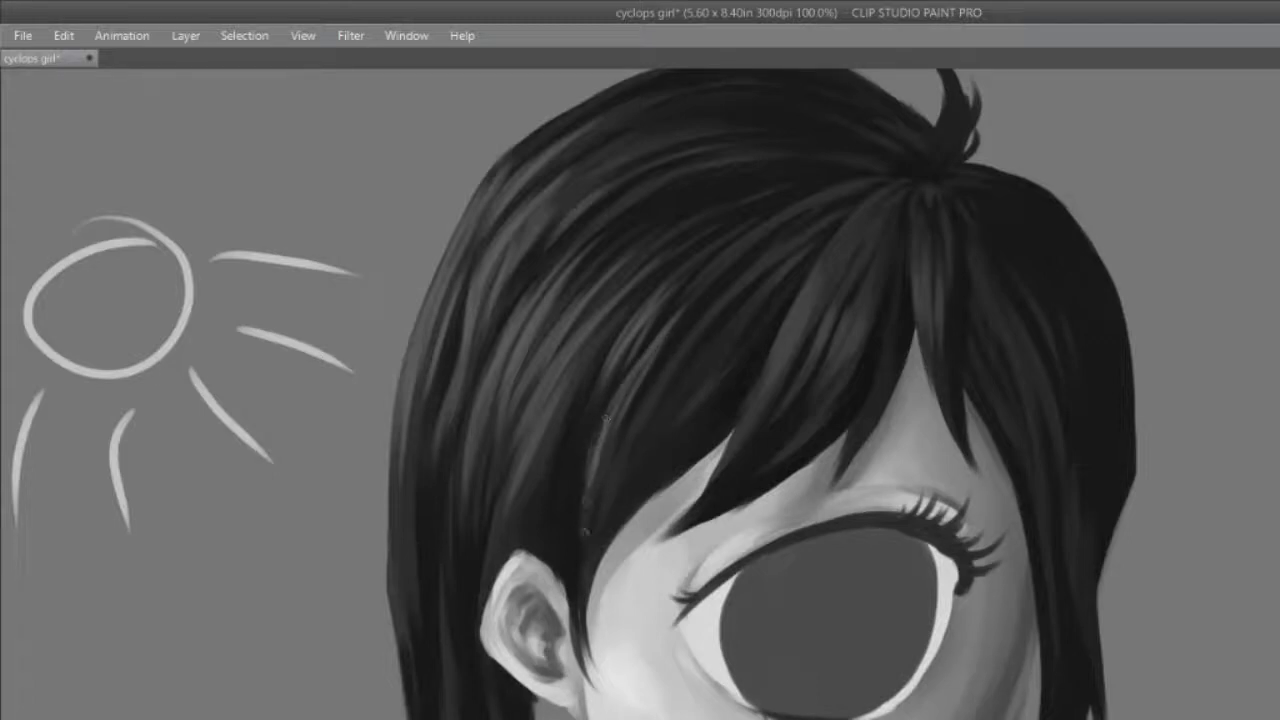
drag(712, 310, 624, 438)
drag(714, 322, 644, 408)
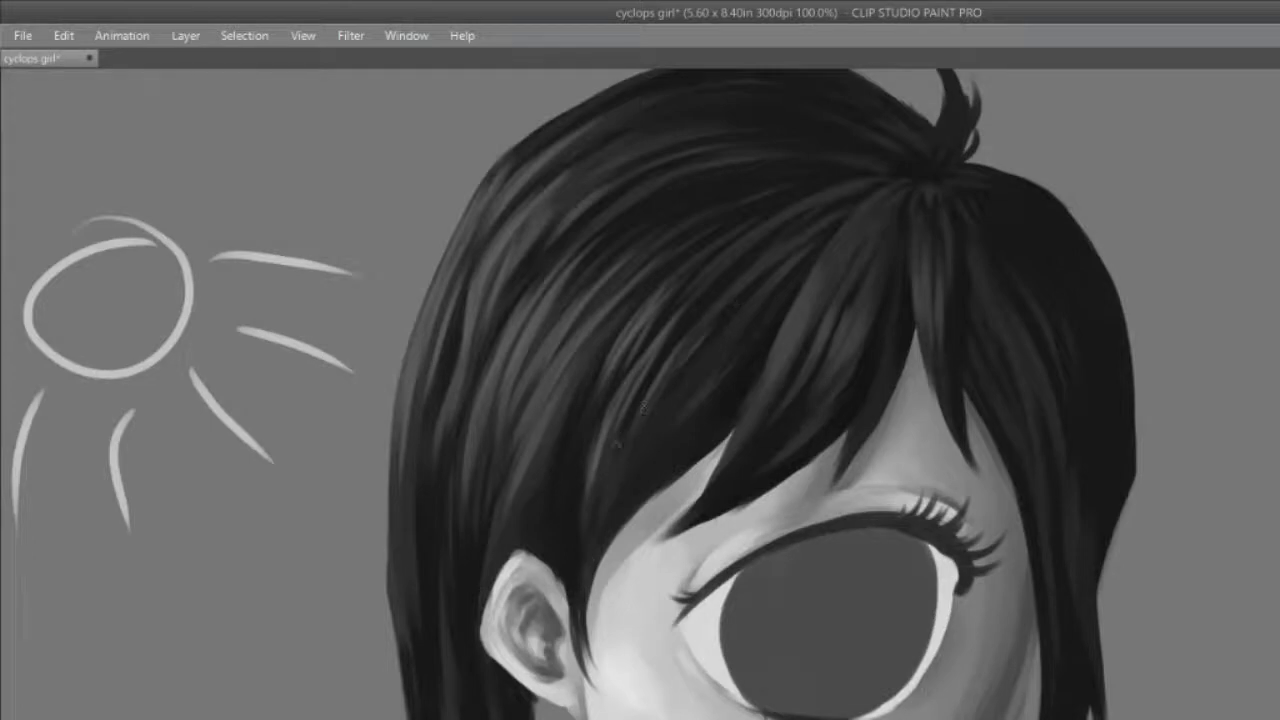
Step: Add lighter strands along the large bang lock sweeping from the parting over the forehead
drag(810, 283, 783, 348)
drag(822, 254, 754, 410)
drag(840, 232, 733, 425)
drag(826, 321, 796, 384)
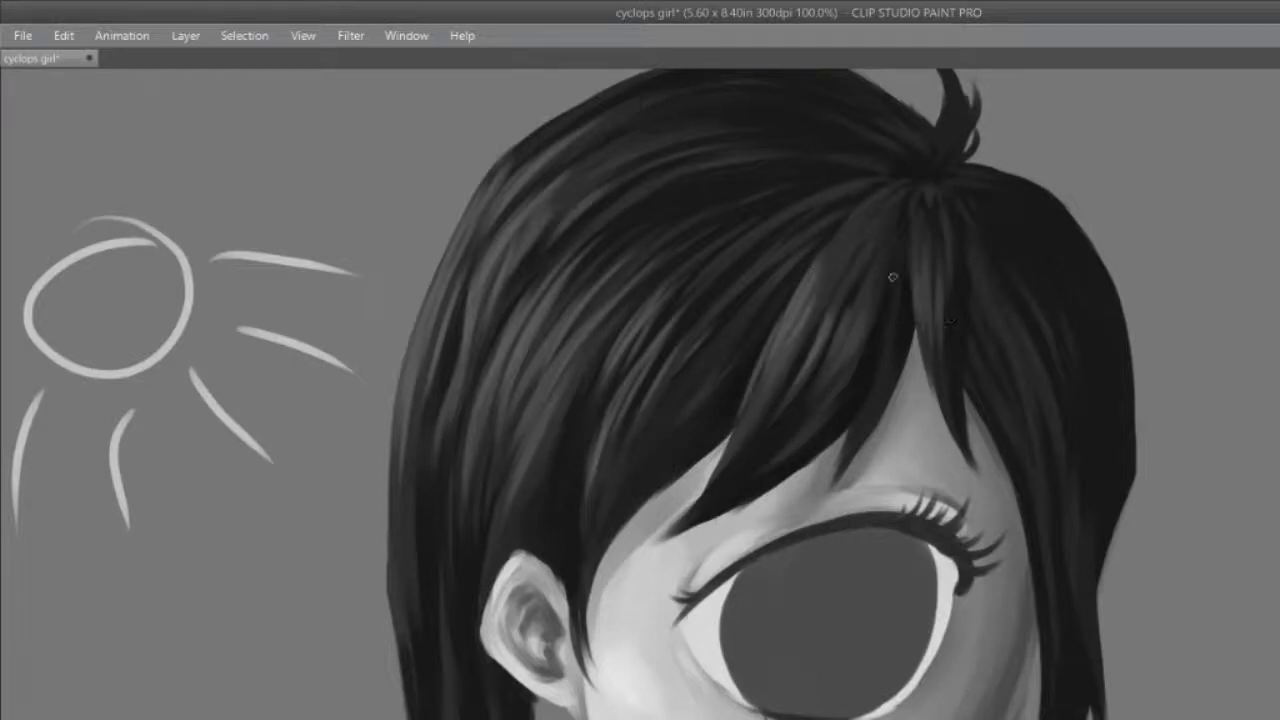
Step: Highlight the narrow central forehead lock, undo its last stroke, and brighten the inner part of the large bang lock
drag(921, 258, 917, 332)
drag(917, 235, 926, 376)
drag(943, 252, 933, 352)
key(ctrl+z)
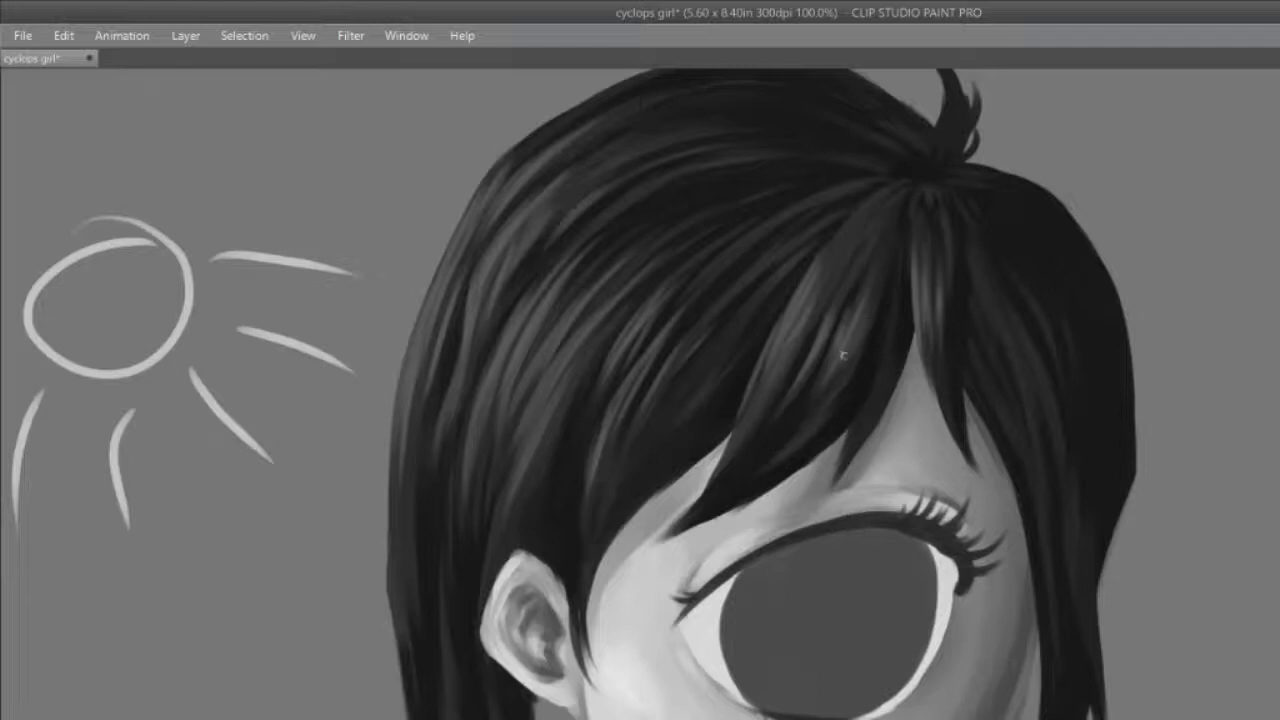
drag(888, 318, 864, 368)
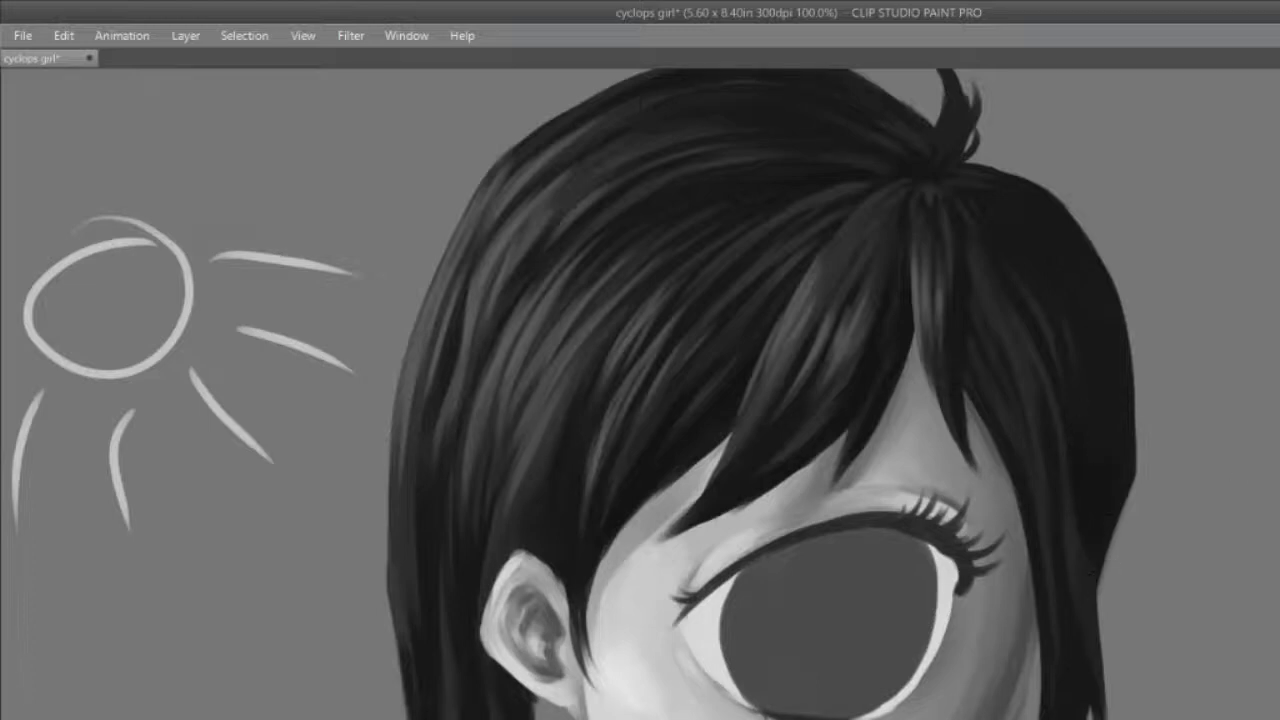
Step: Paint long vertical strands down the hair behind and below the ear to the shoulder
scroll(640, 394, down, 4)
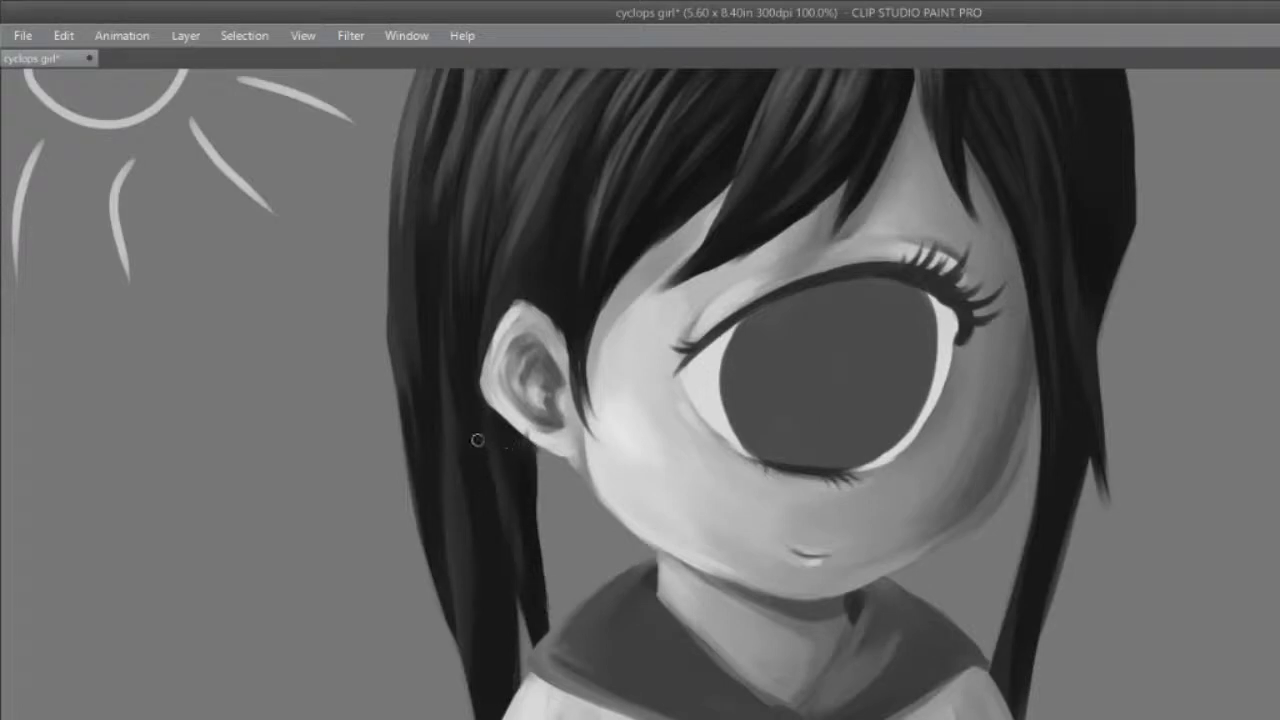
drag(461, 472, 486, 709)
drag(444, 460, 466, 618)
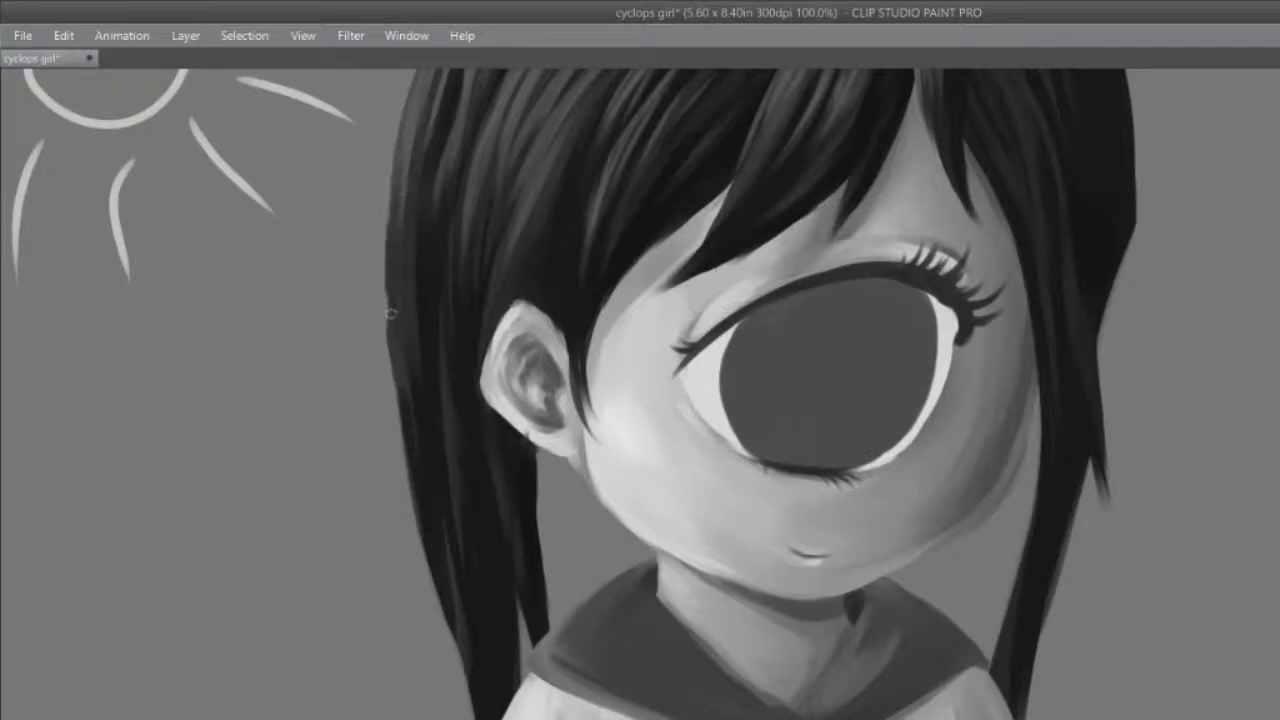
drag(428, 270, 456, 527)
drag(448, 441, 468, 614)
drag(442, 359, 482, 703)
drag(434, 313, 475, 654)
drag(443, 273, 480, 624)
drag(475, 460, 482, 698)
drag(478, 521, 491, 715)
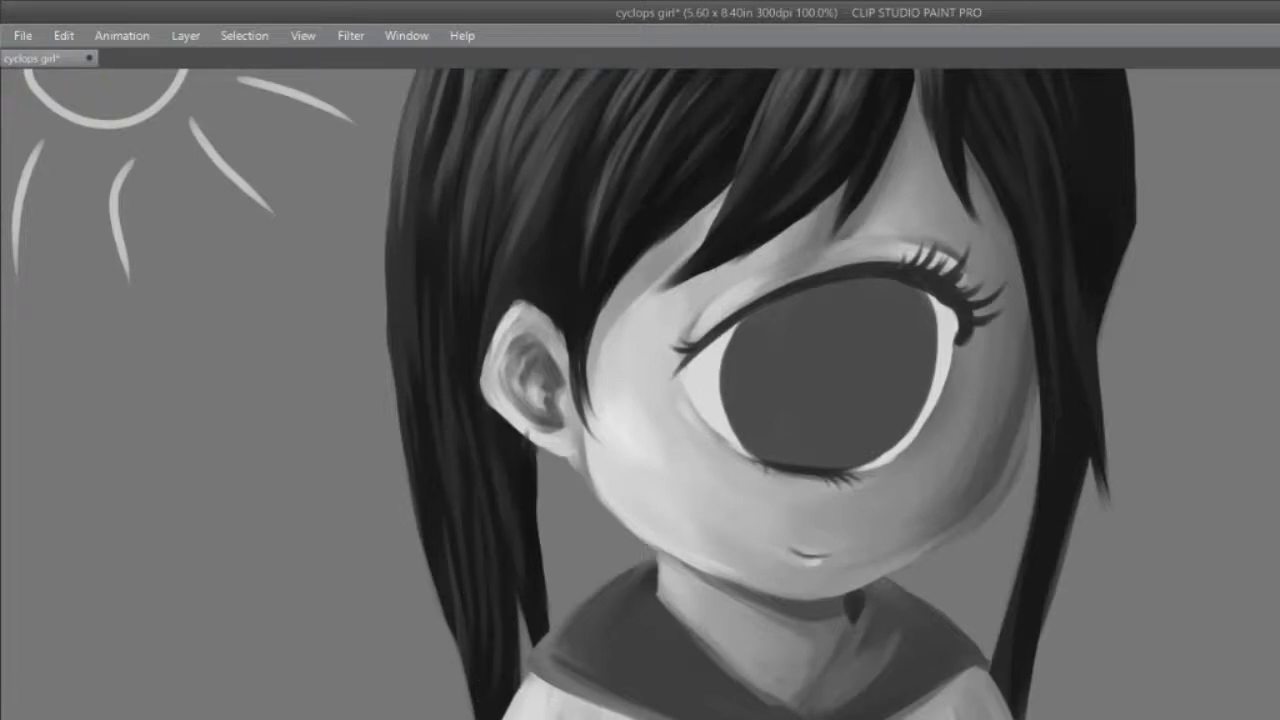
Step: Add brighter highlight strokes on the outer ear-side locks at the hair's bend, redoing one of them
key(ctrl+minus)
key(ctrl+minus)
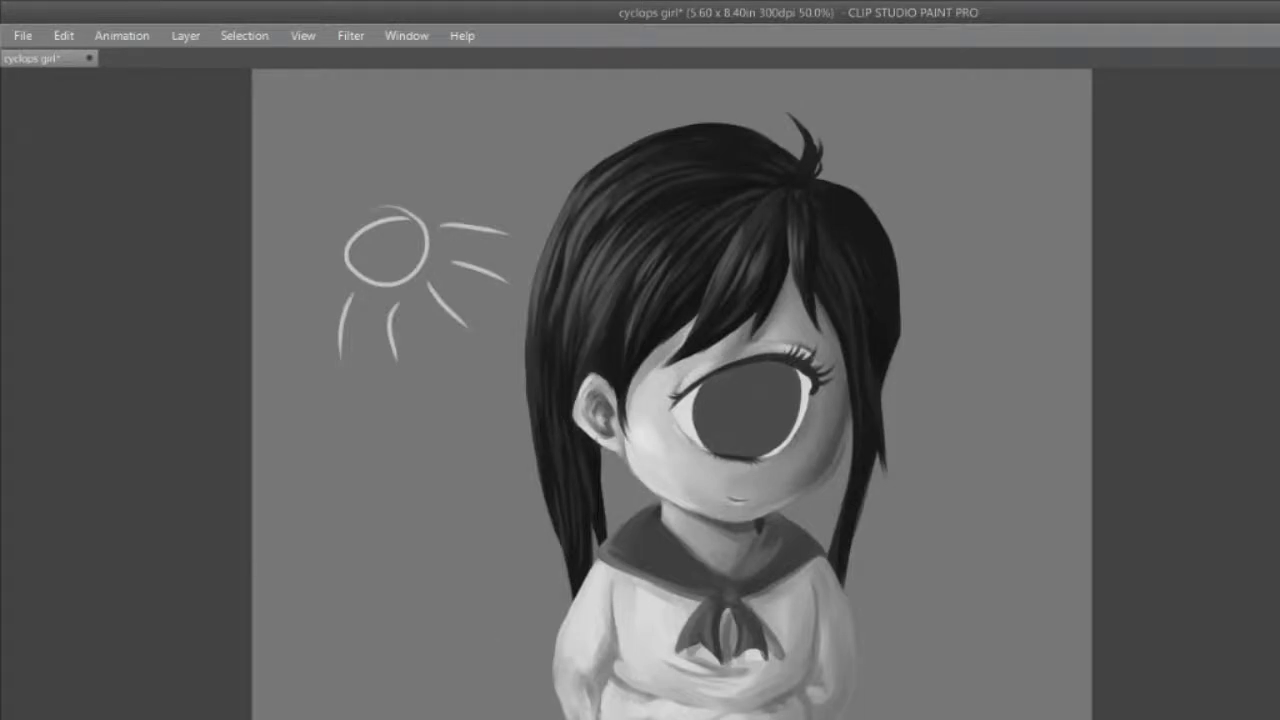
key(ctrl+plus)
key(ctrl+plus)
key(ctrl+plus)
scroll(558, 271, up, 3)
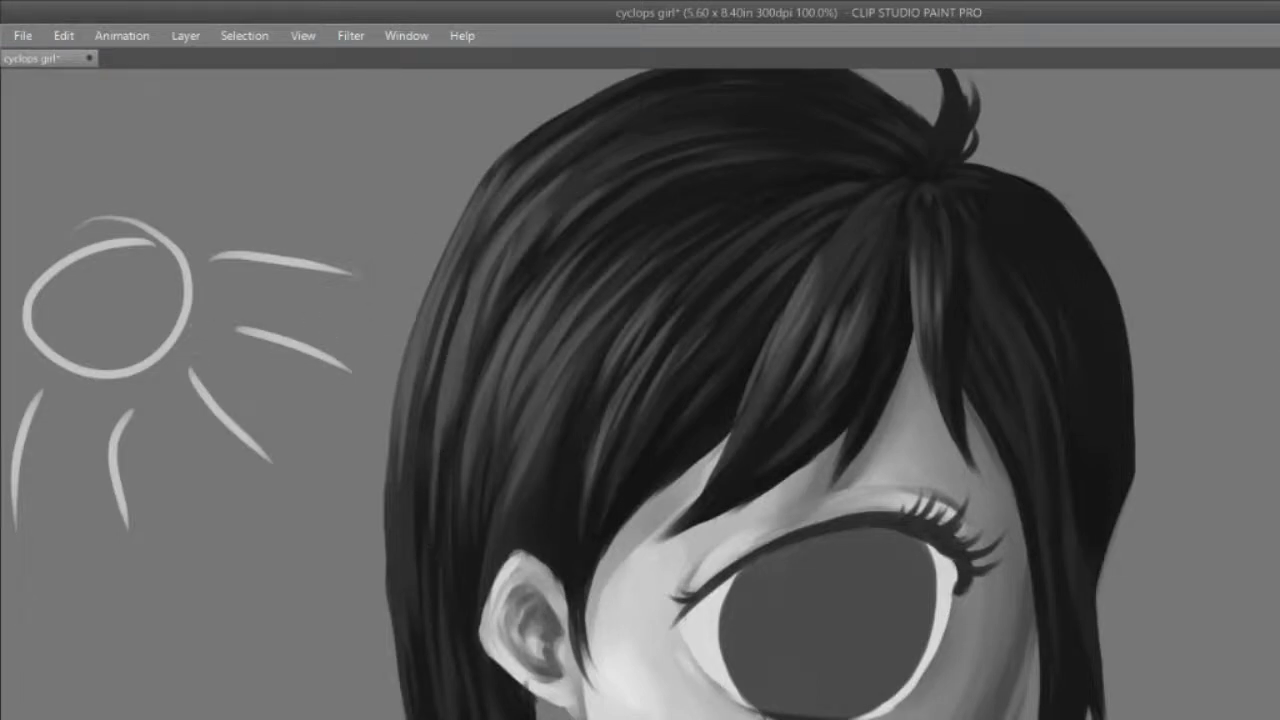
drag(450, 258, 414, 362)
drag(508, 318, 480, 396)
drag(476, 282, 452, 382)
drag(489, 258, 466, 368)
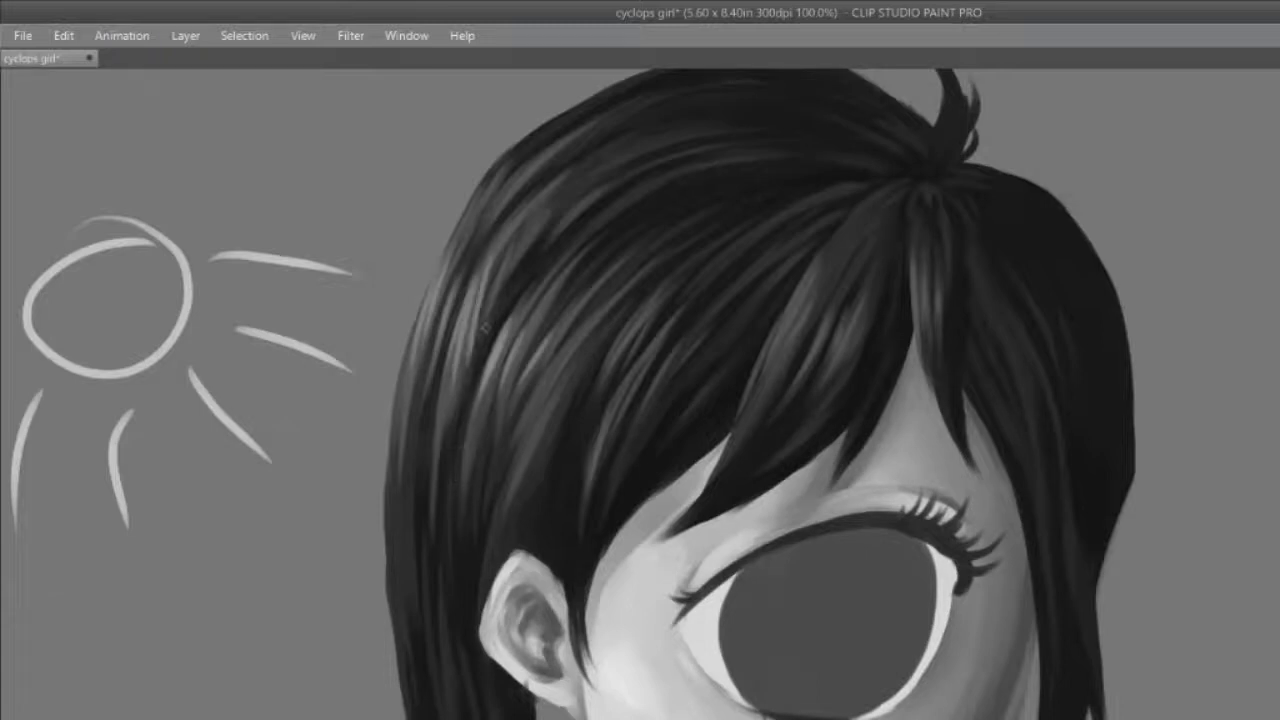
key(ctrl+z)
drag(483, 277, 451, 383)
drag(482, 252, 439, 467)
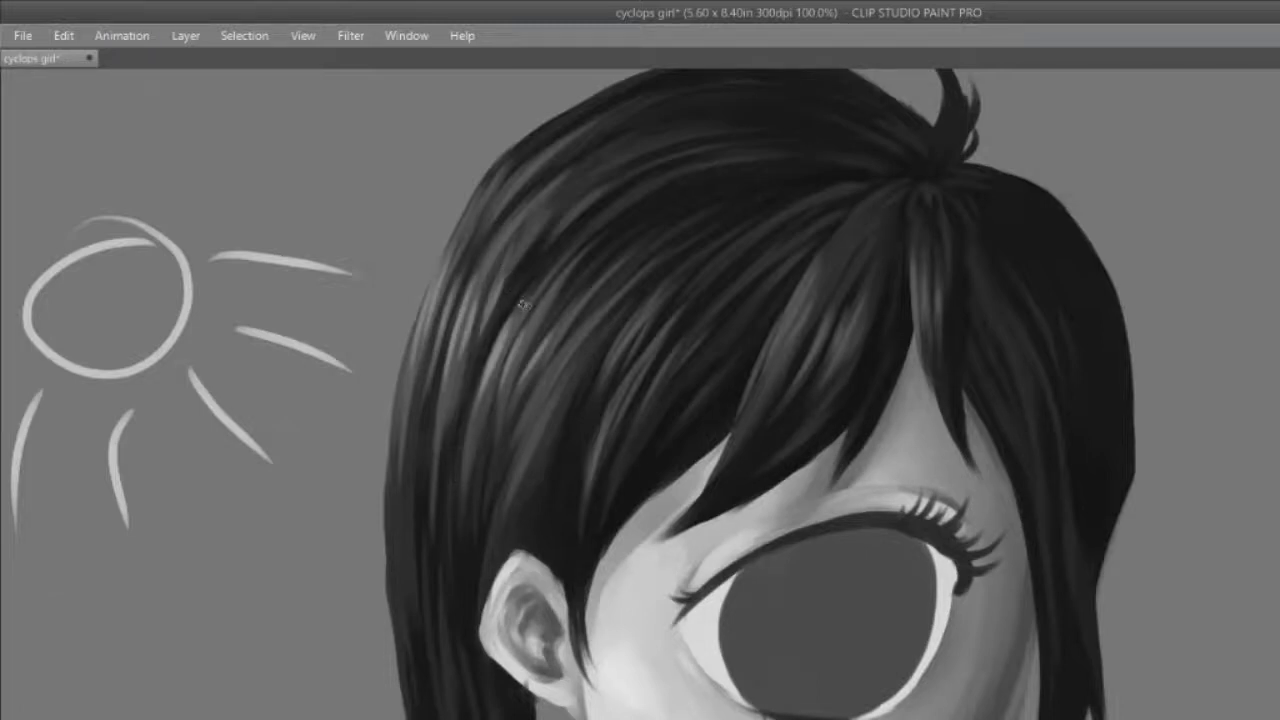
Step: Brighten the locks above the ear with short tapered highlight strokes that form a shine band
drag(537, 294, 470, 420)
drag(636, 324, 600, 388)
drag(556, 336, 518, 404)
drag(571, 309, 500, 440)
drag(559, 346, 520, 446)
drag(564, 370, 542, 430)
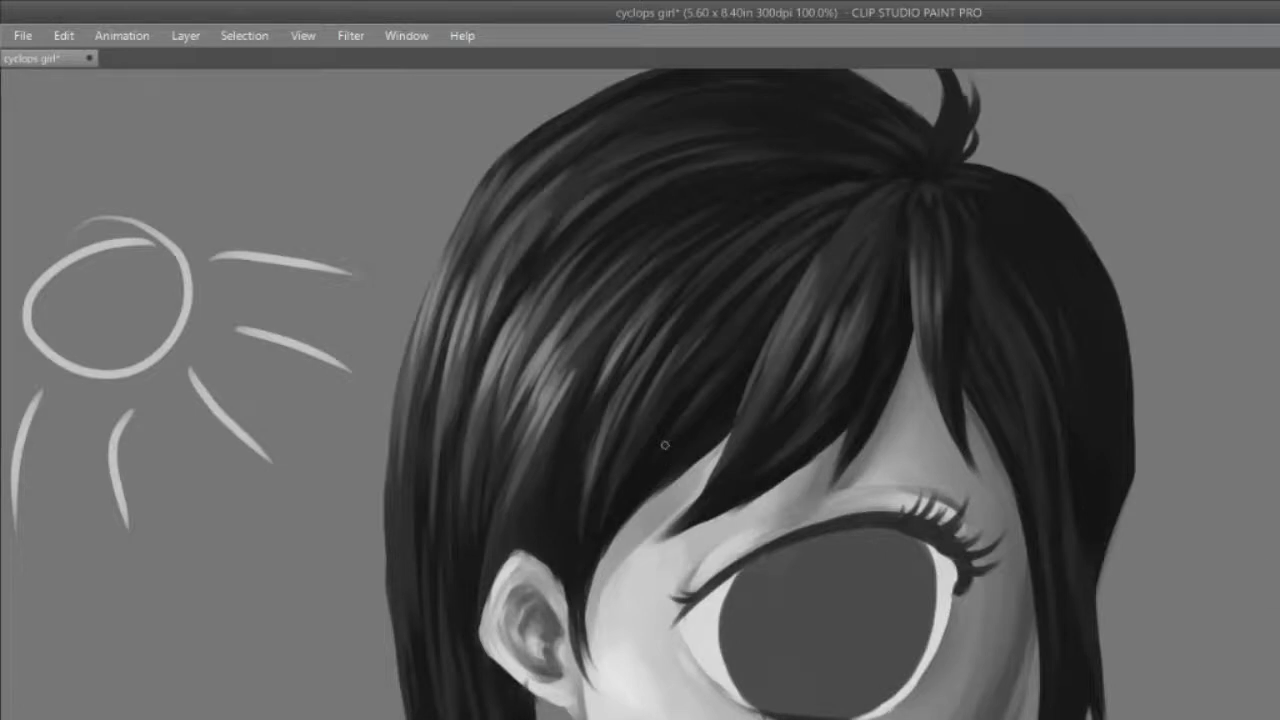
drag(1275, 372, 817, 372)
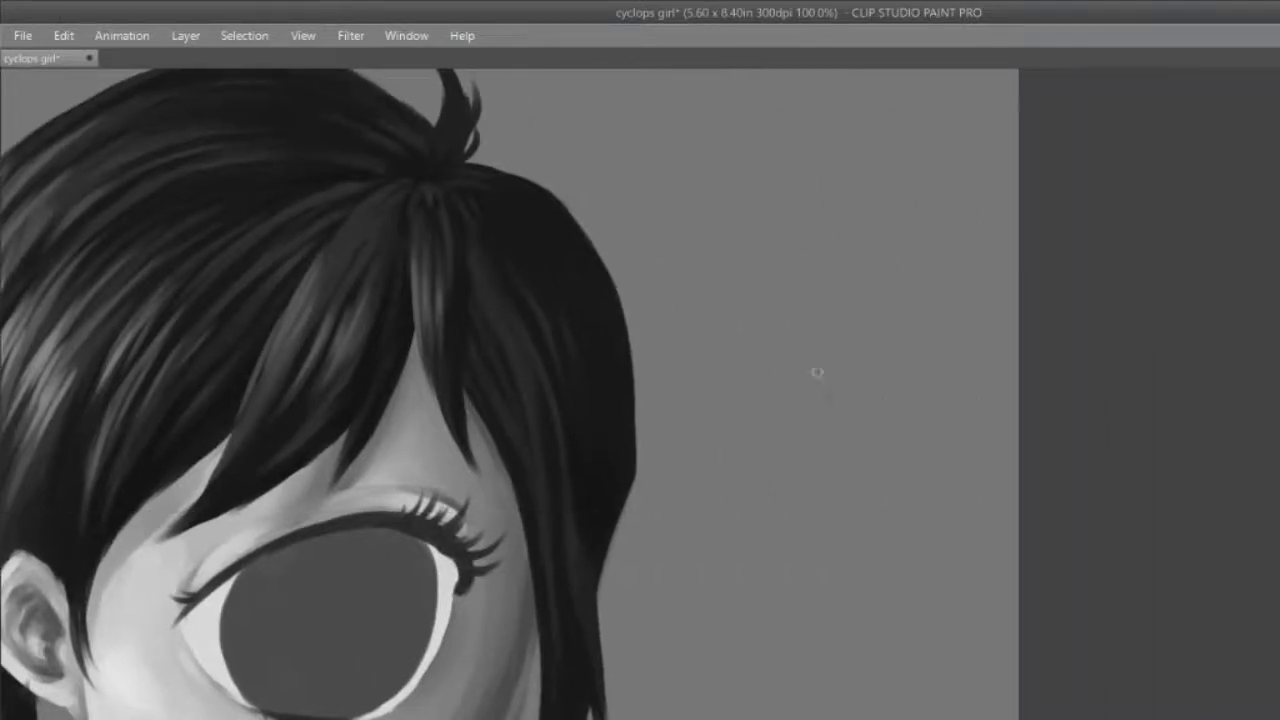
mouse_move(743, 355)
mouse_down()
mouse_move(692, 468)
mouse_move(766, 390)
mouse_move(788, 382)
mouse_move(800, 425)
mouse_move(832, 390)
mouse_move(830, 496)
mouse_move(920, 348)
mouse_move(878, 385)
mouse_move(858, 360)
mouse_move(825, 385)
mouse_move(770, 475)
mouse_move(794, 337)
mouse_move(688, 482)
mouse_move(700, 425)
mouse_move(680, 505)
mouse_up()
key(ctrl+z)
key(ctrl+z)
key(ctrl+z)
key(ctrl+z)
key(ctrl+z)
key(ctrl+z)
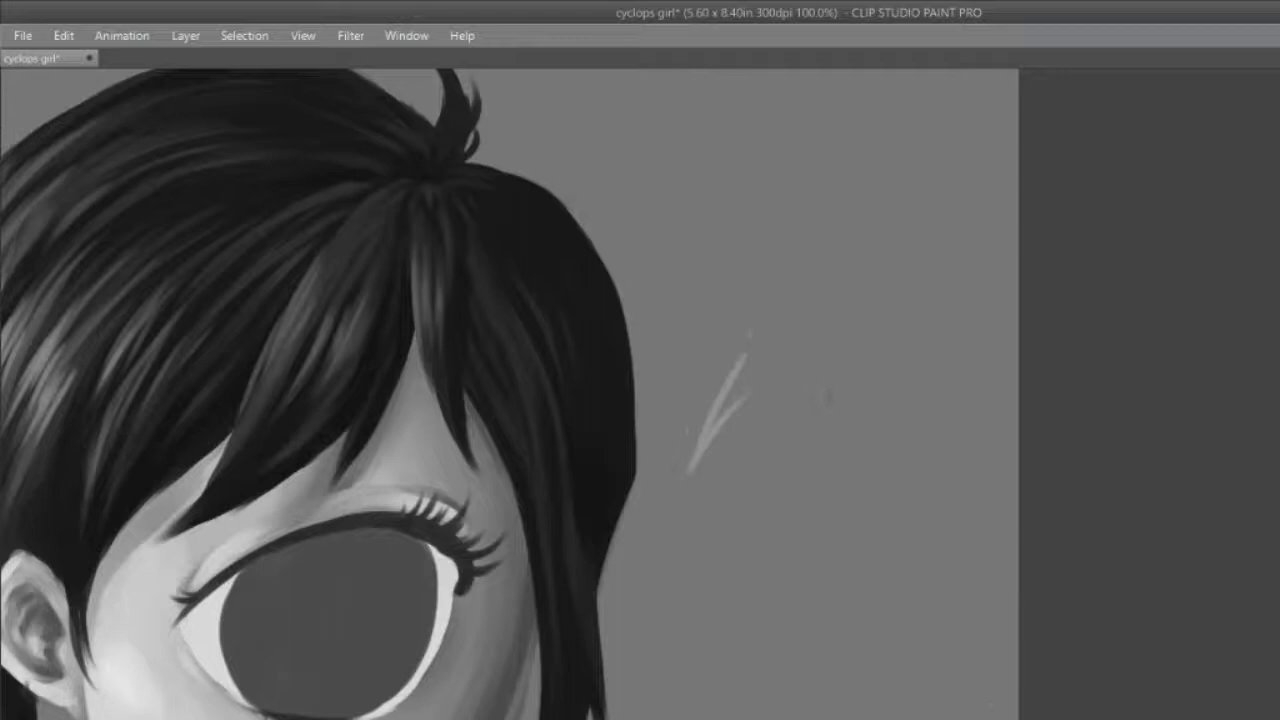
key(ctrl+z)
Step: Extend the shine band above the ear with a few more bright tapered strokes
drag(78, 430, 826, 430)
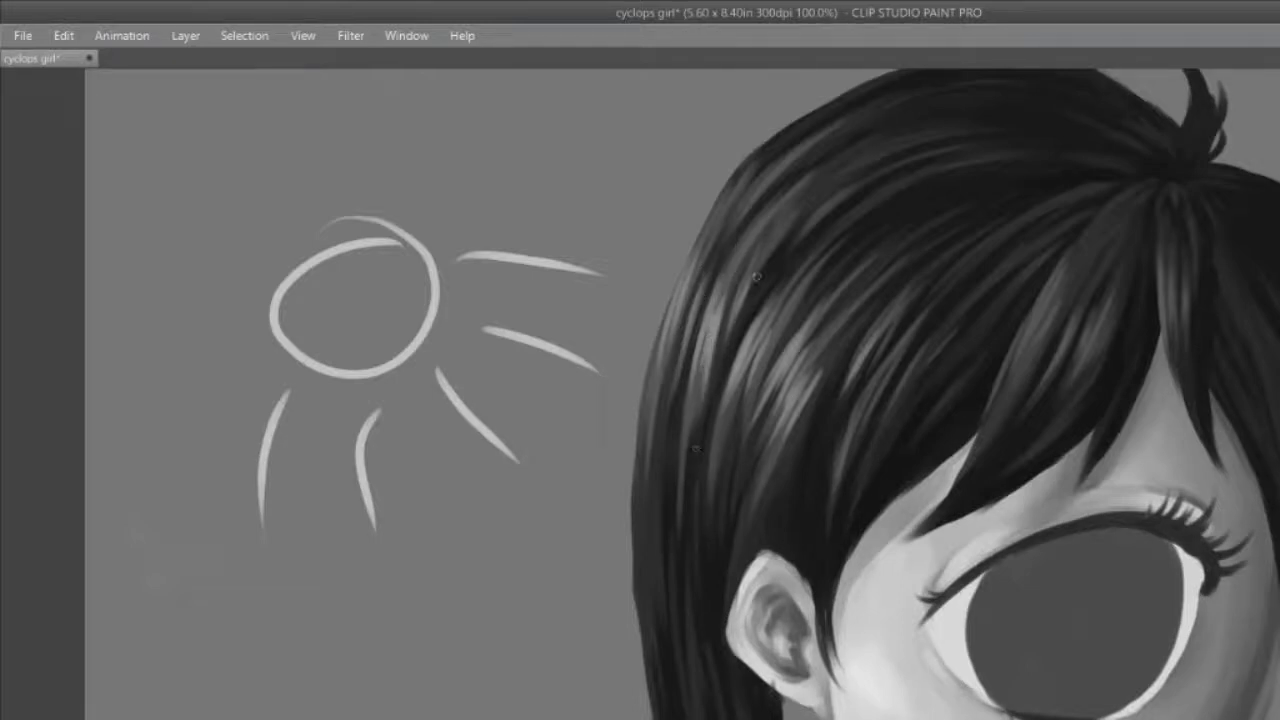
drag(750, 262, 713, 347)
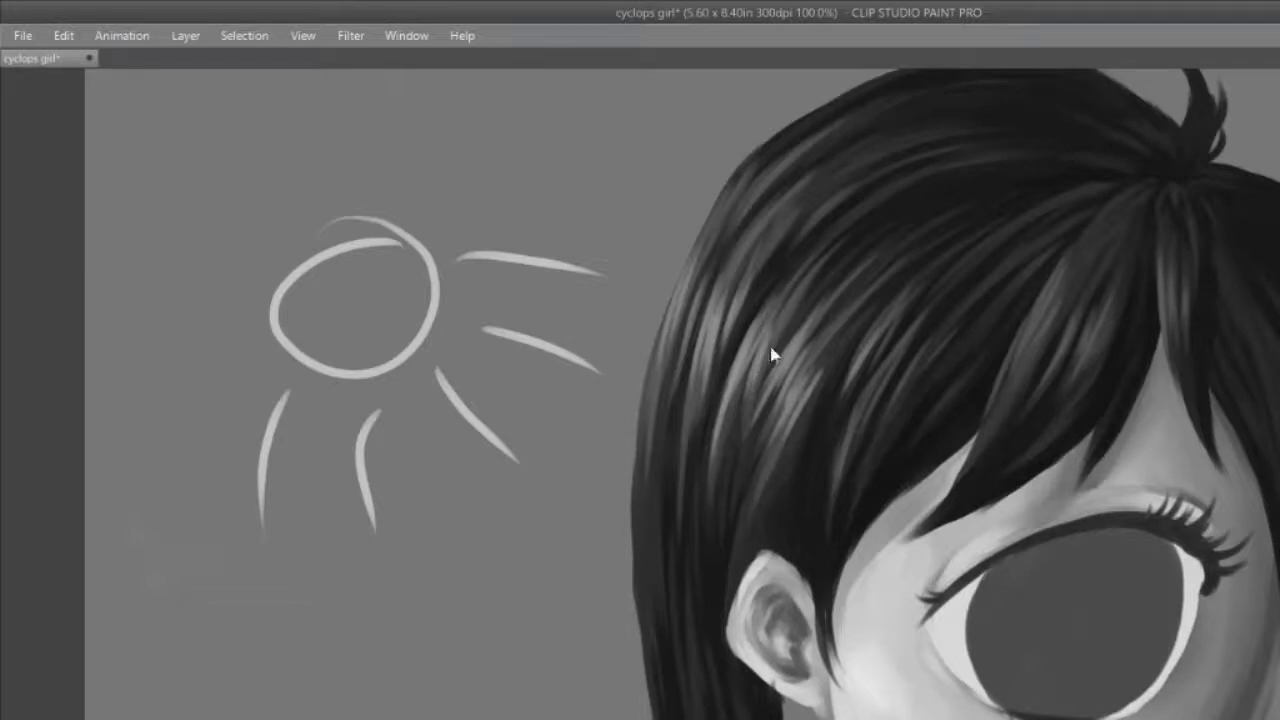
drag(766, 326, 744, 440)
drag(783, 324, 746, 438)
drag(818, 376, 792, 448)
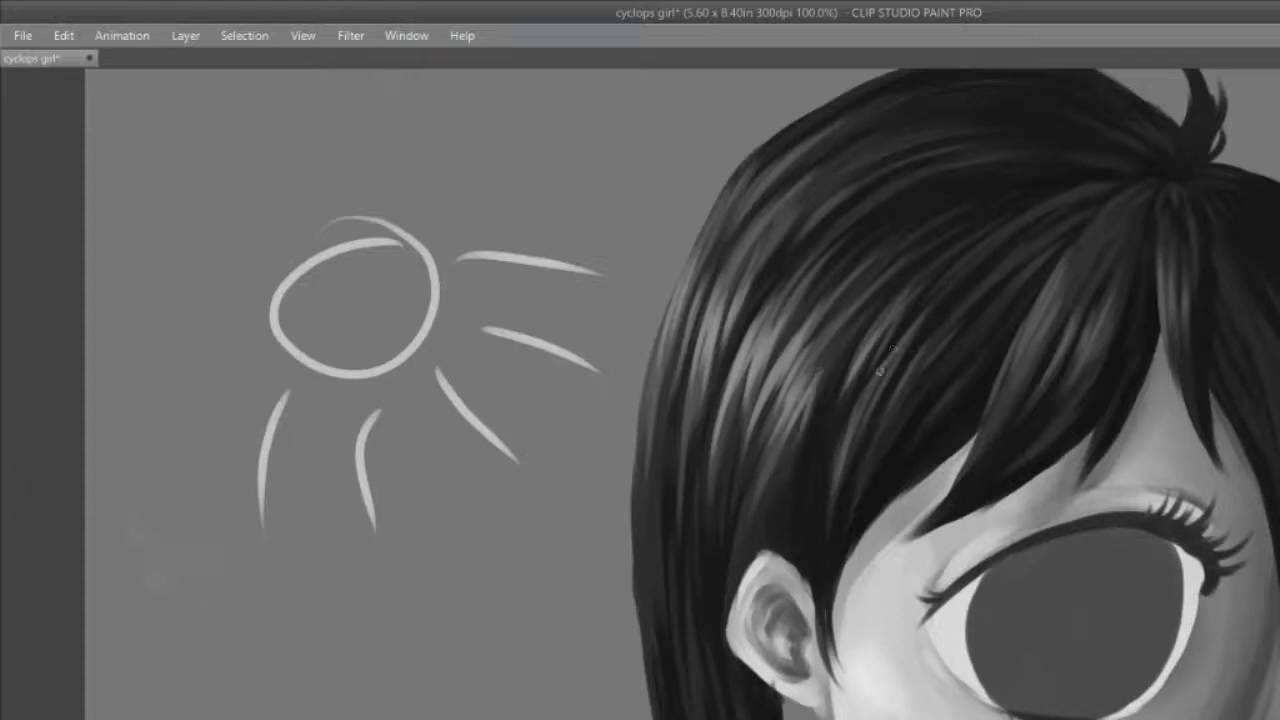
Step: Continue the shine band across the locks toward the bangs and add thin strands along the upper outer hair edge
drag(874, 330, 842, 392)
drag(906, 336, 854, 430)
drag(893, 362, 870, 412)
drag(916, 324, 878, 410)
drag(950, 313, 866, 458)
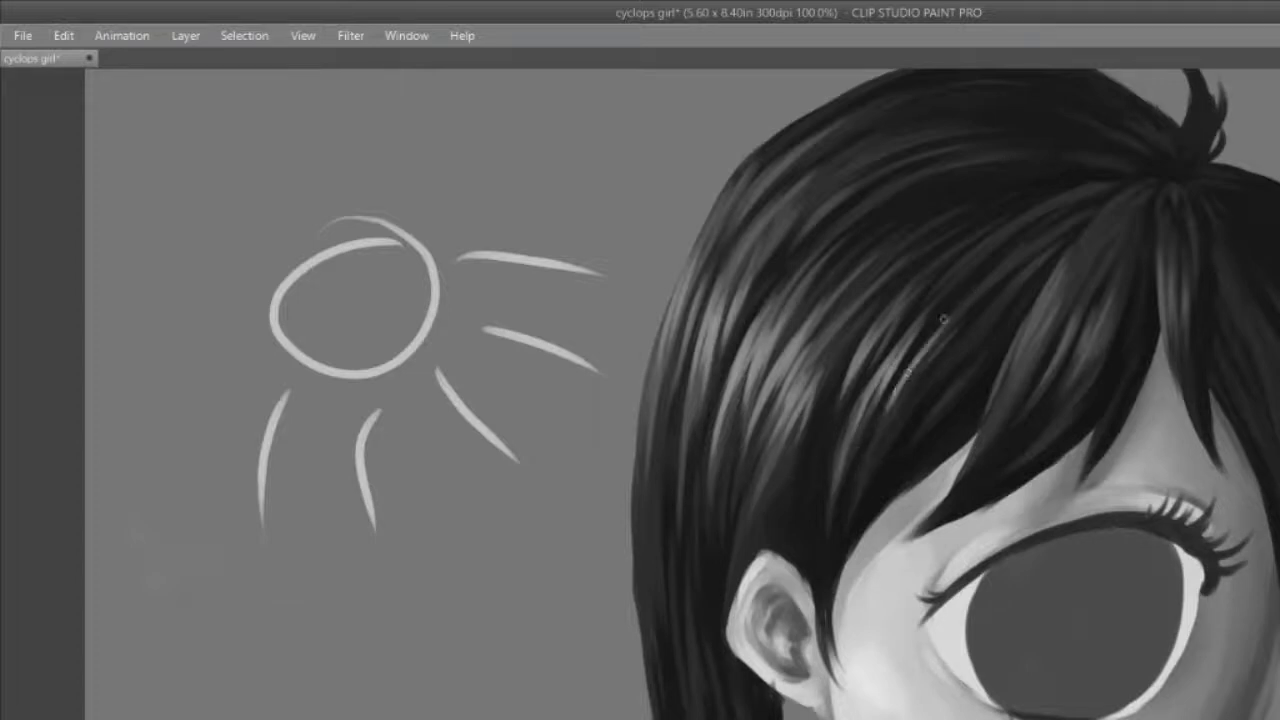
mouse_move(972, 307)
mouse_down()
mouse_move(901, 405)
mouse_move(906, 396)
mouse_up()
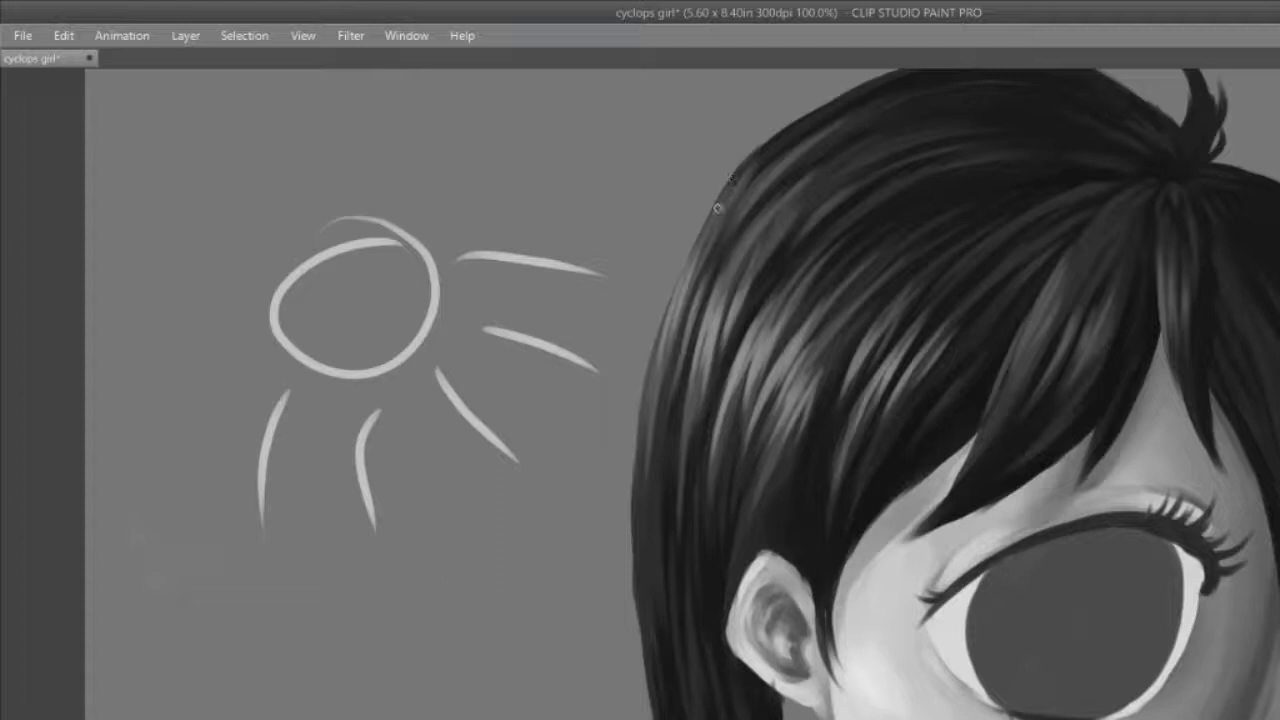
drag(720, 204, 695, 256)
drag(724, 188, 666, 326)
Step: Paint bright highlight strokes along the large bang lock, undoing the unwanted ones
drag(1045, 279, 1003, 373)
key(ctrl+z)
drag(1041, 298, 1018, 342)
key(ctrl+z)
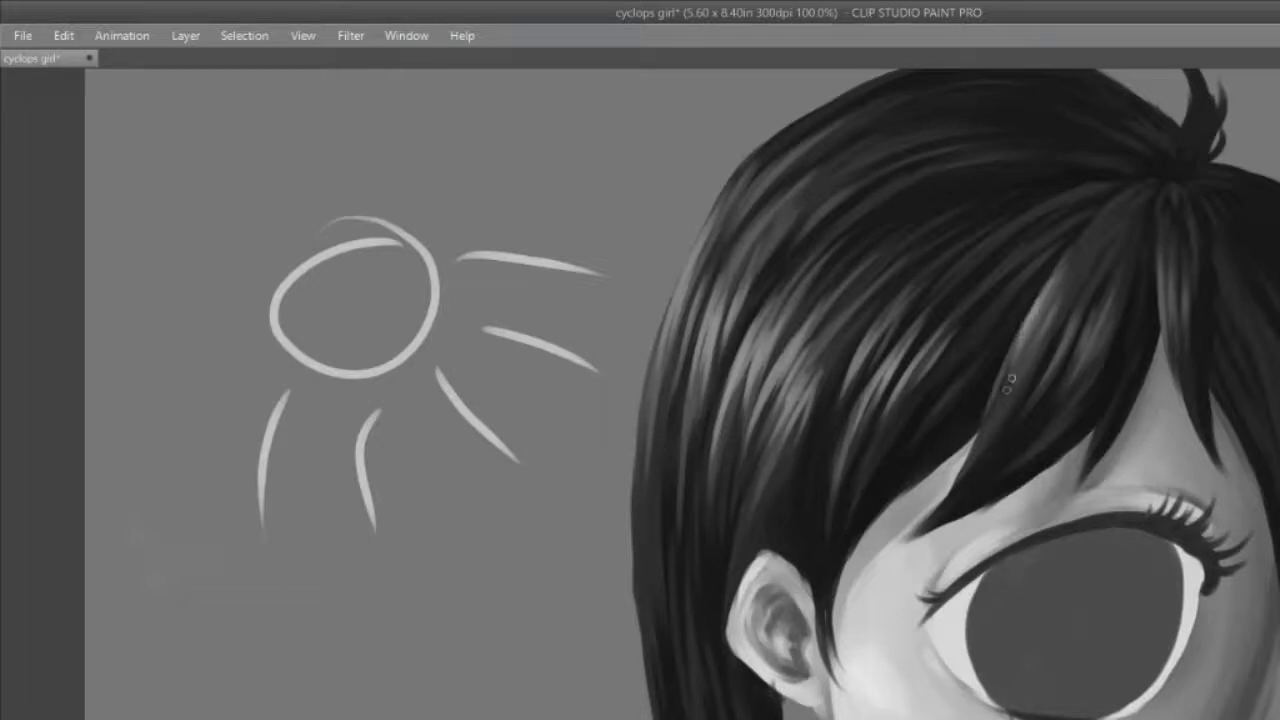
drag(1070, 274, 1032, 356)
drag(1072, 312, 1038, 376)
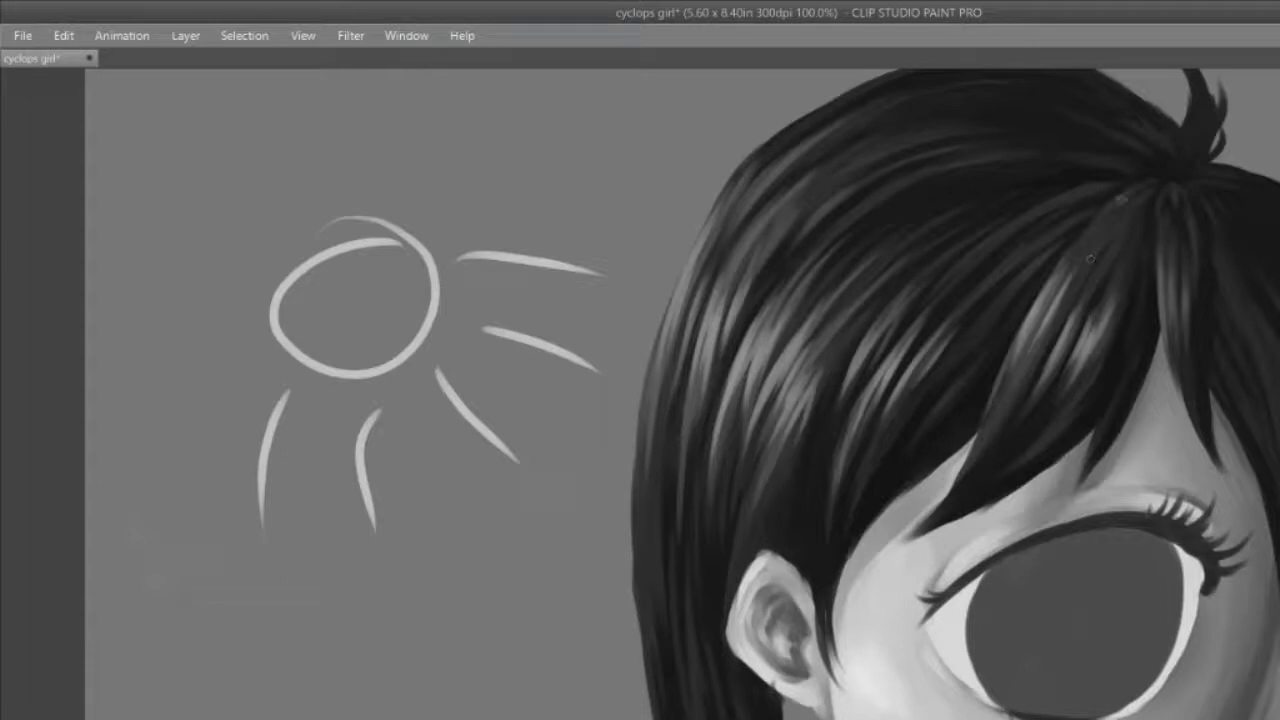
drag(1150, 198, 1078, 302)
key(ctrl+z)
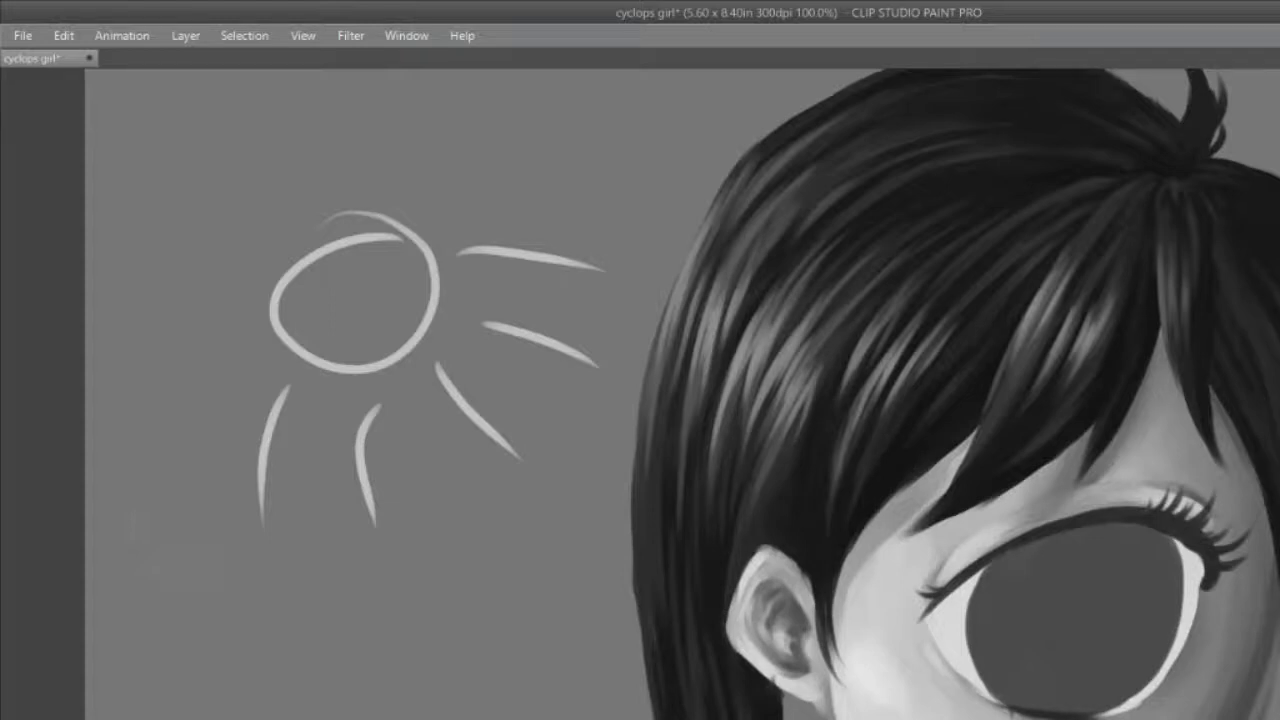
Step: Paint dark strands into the back hair between the cheek and the long lock on the far side of the face
key(ctrl+minus)
key(ctrl+minus)
key(ctrl+minus)
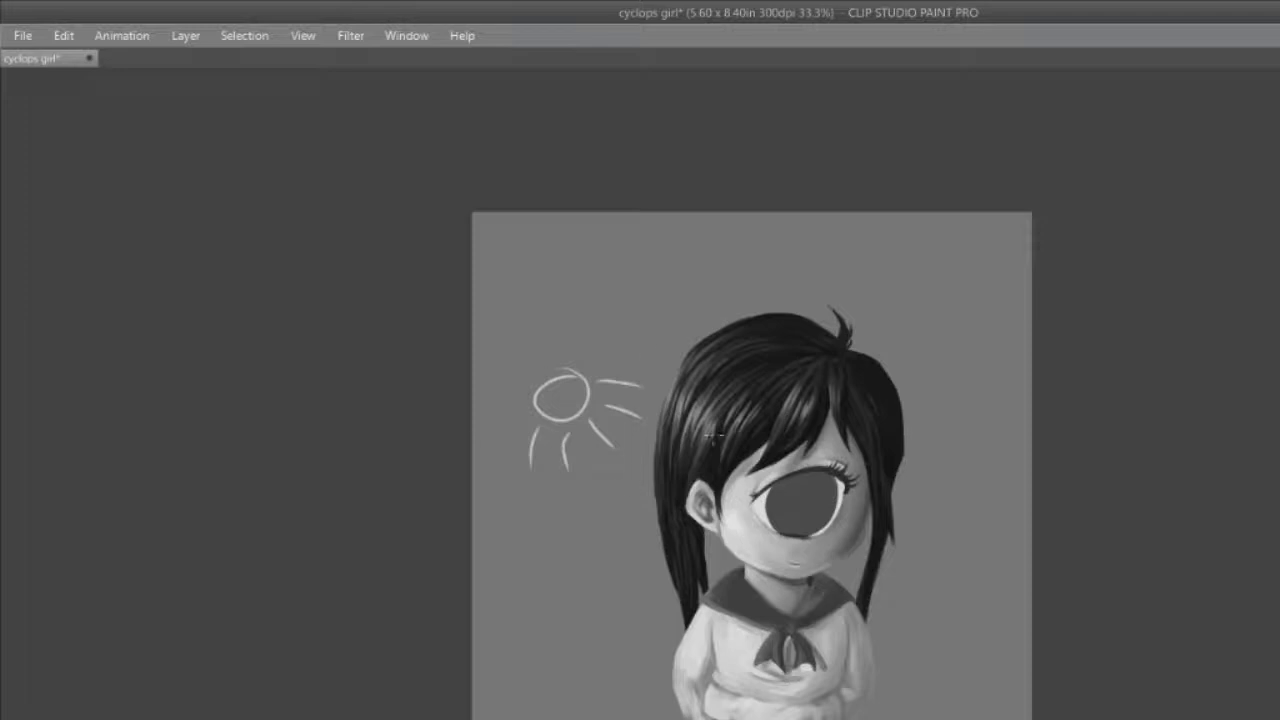
scroll(712, 435, down, 2)
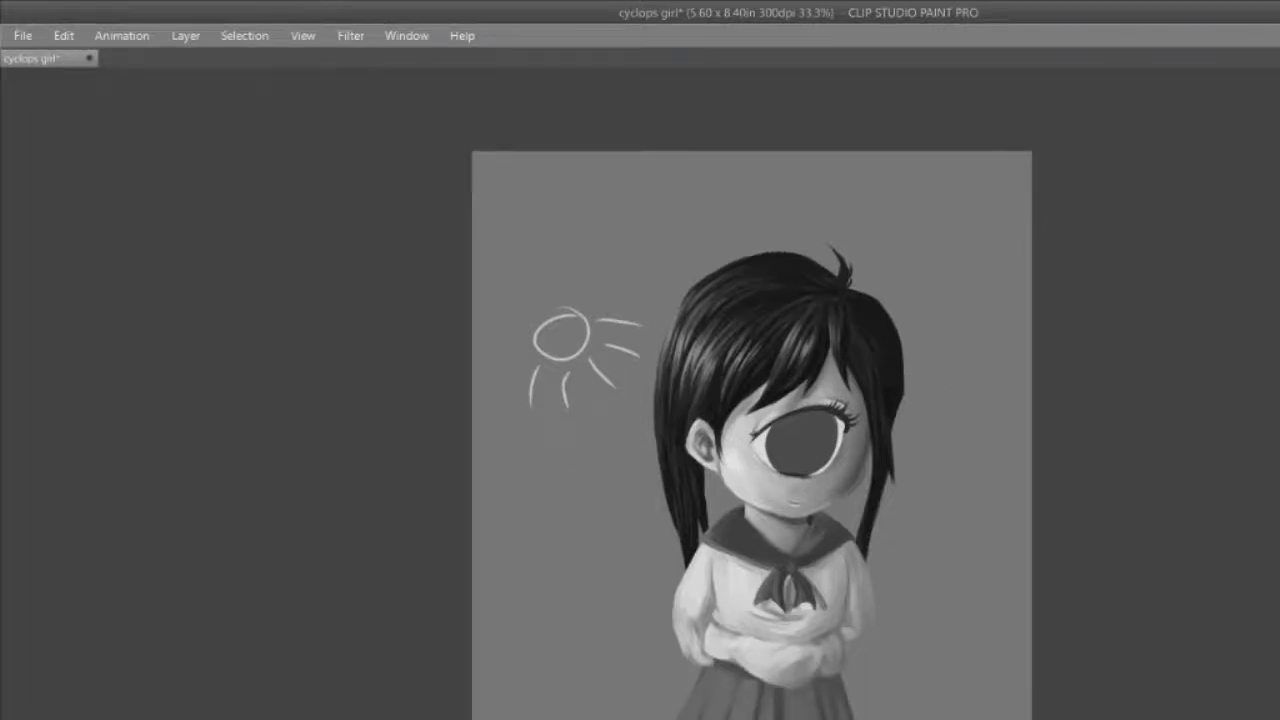
key(ctrl+plus)
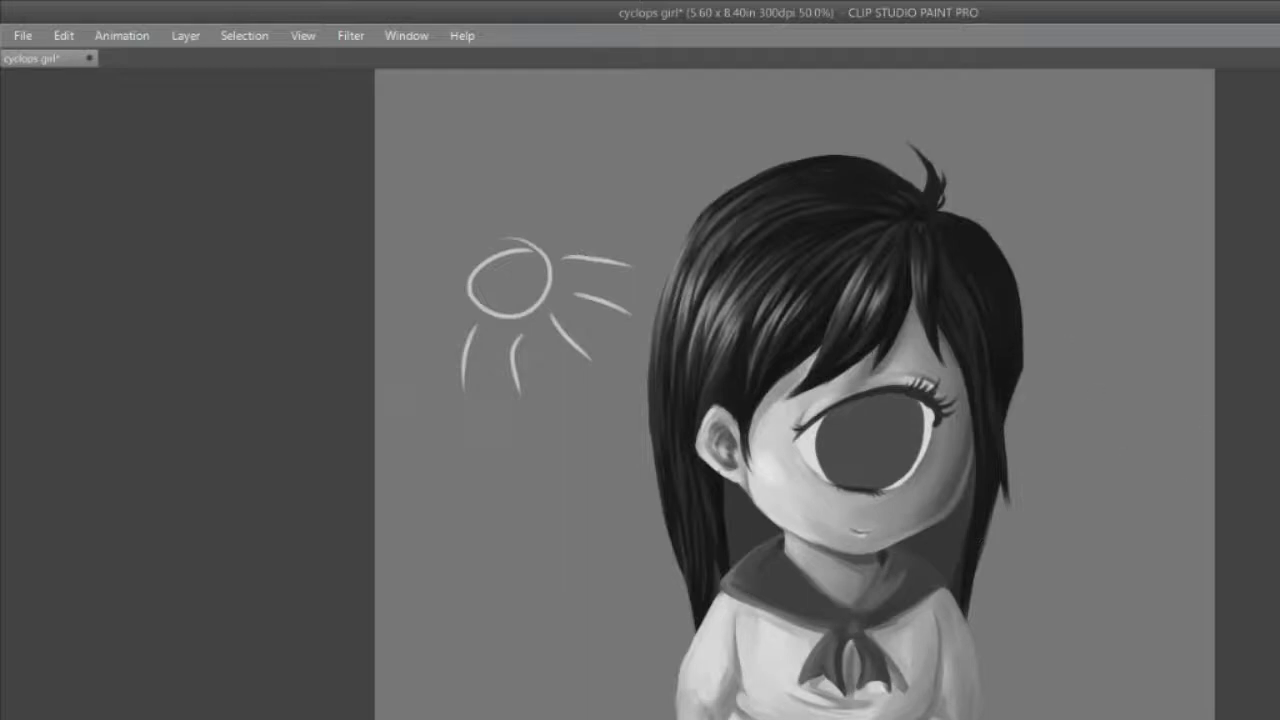
scroll(663, 443, up, 2)
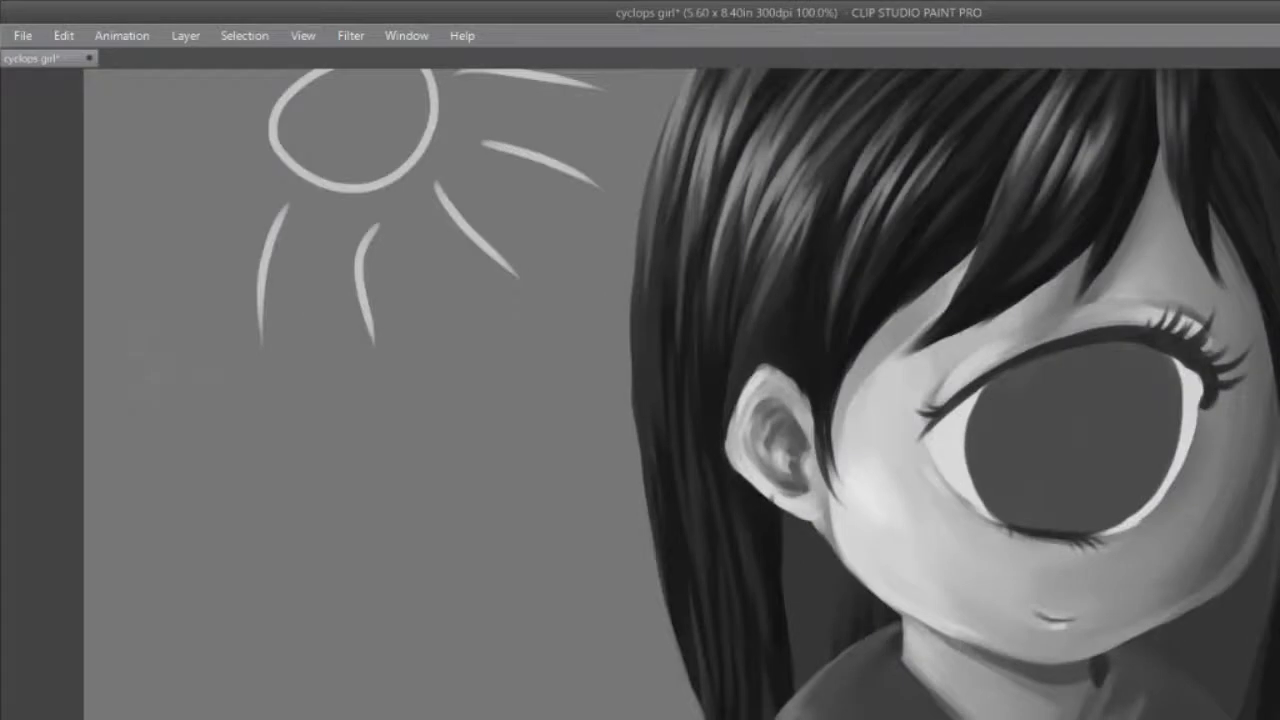
drag(1200, 603, 1040, 603)
drag(1111, 508, 1050, 714)
mouse_move(1077, 525)
mouse_down()
mouse_move(1032, 708)
mouse_move(1008, 706)
mouse_move(998, 668)
mouse_up()
drag(1001, 605, 969, 703)
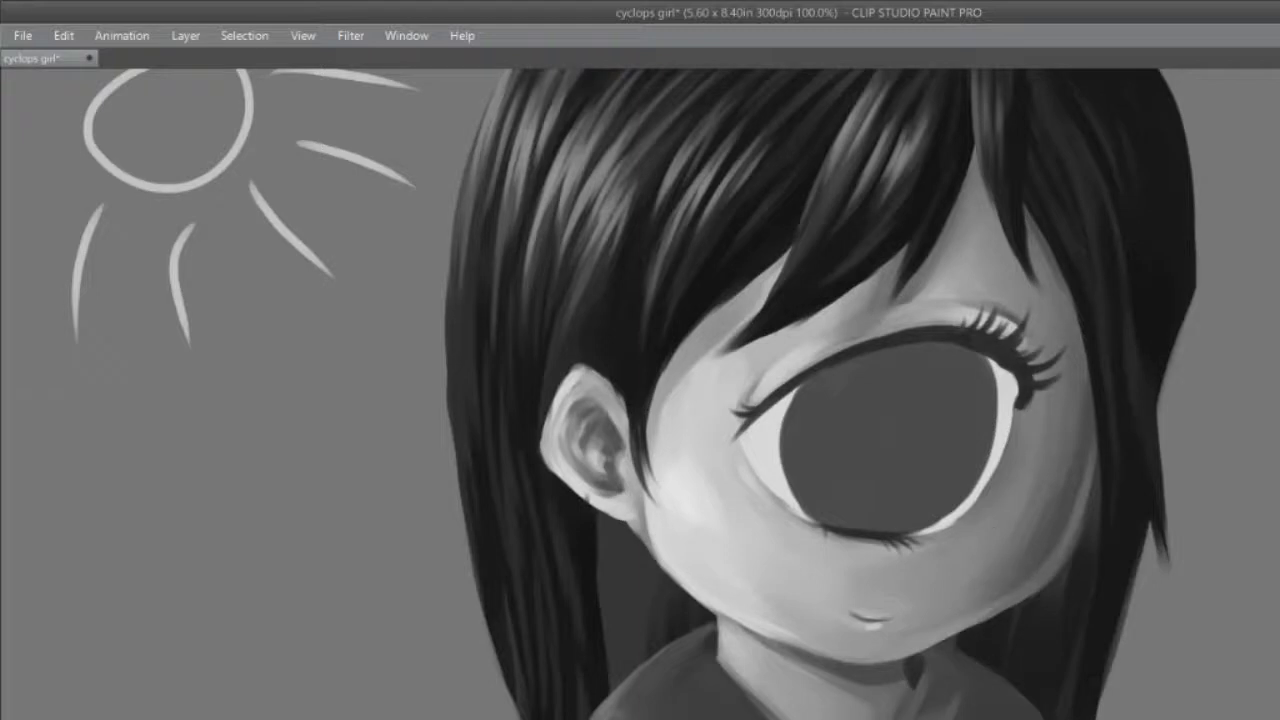
Step: Darken the back hair below the ear, between the ear-side lock and the neck
drag(665, 570, 658, 640)
mouse_move(640, 540)
mouse_down()
mouse_move(638, 670)
mouse_move(612, 680)
mouse_up()
mouse_move(612, 512)
mouse_down()
mouse_move(600, 630)
mouse_move(614, 676)
mouse_up()
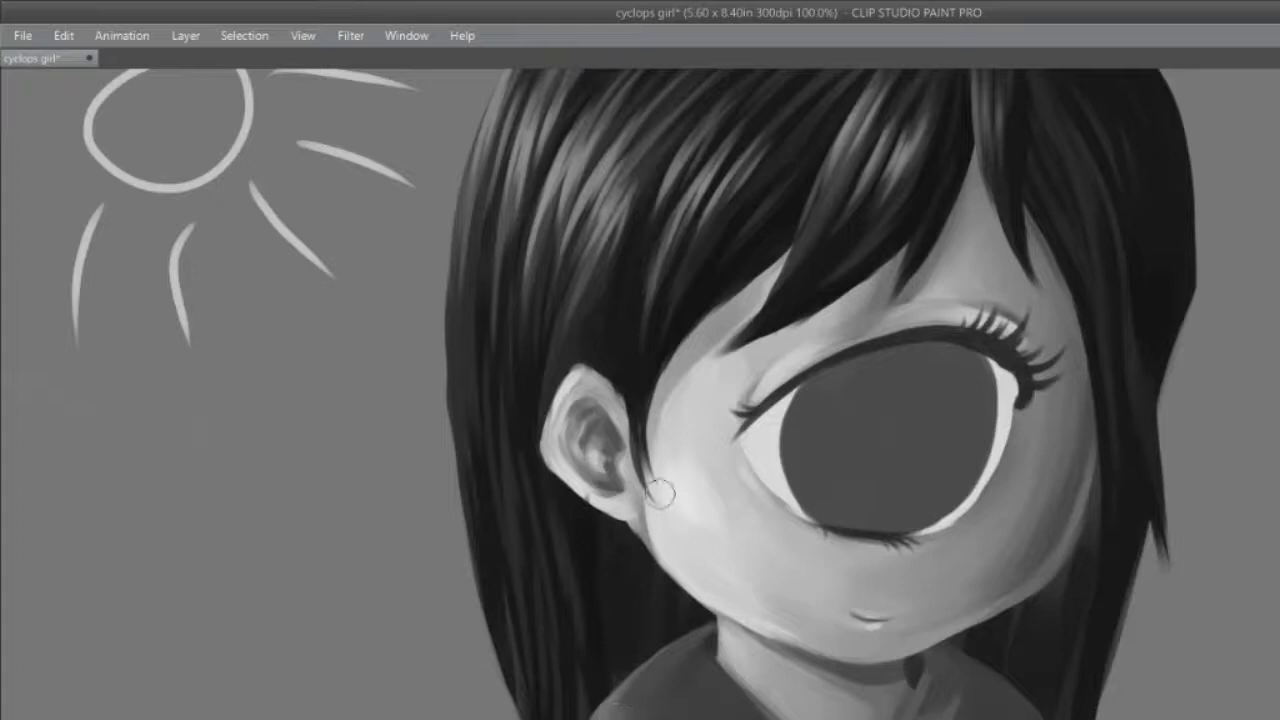
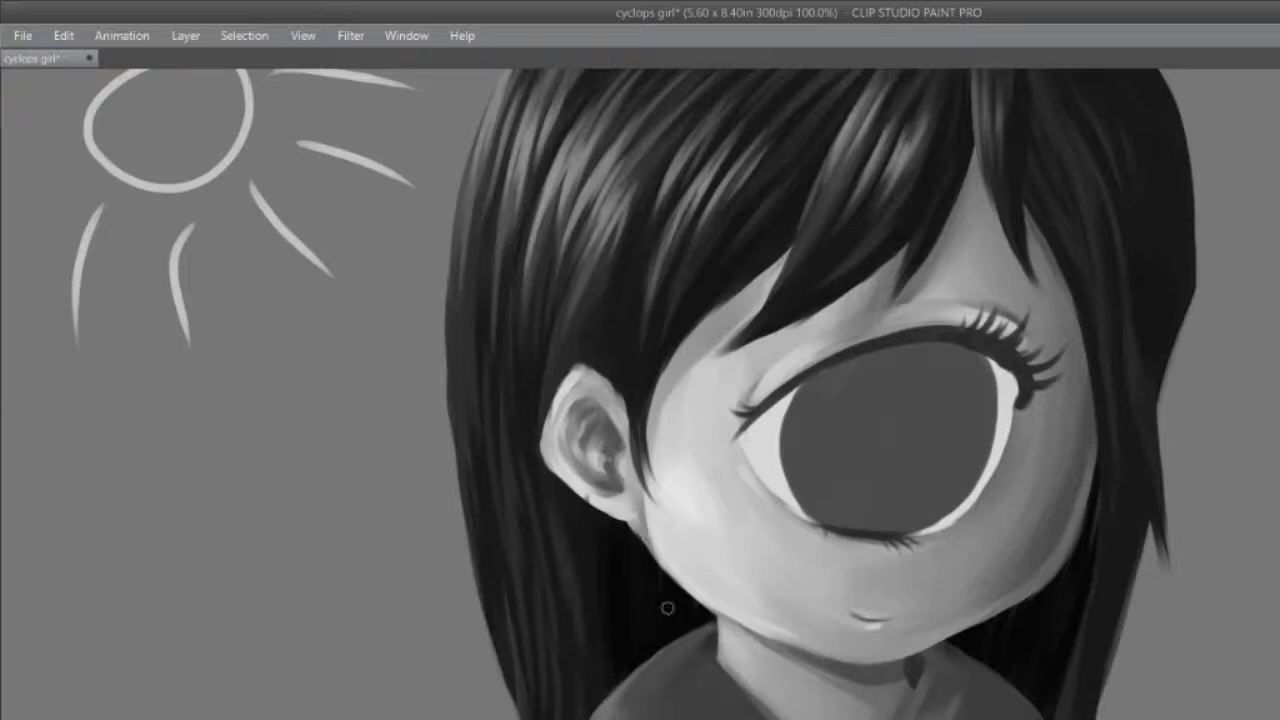
Step: Erase the tall curved strand of the crown tuft, leaving only the short spikes at its base
scroll(640, 394, up, 6)
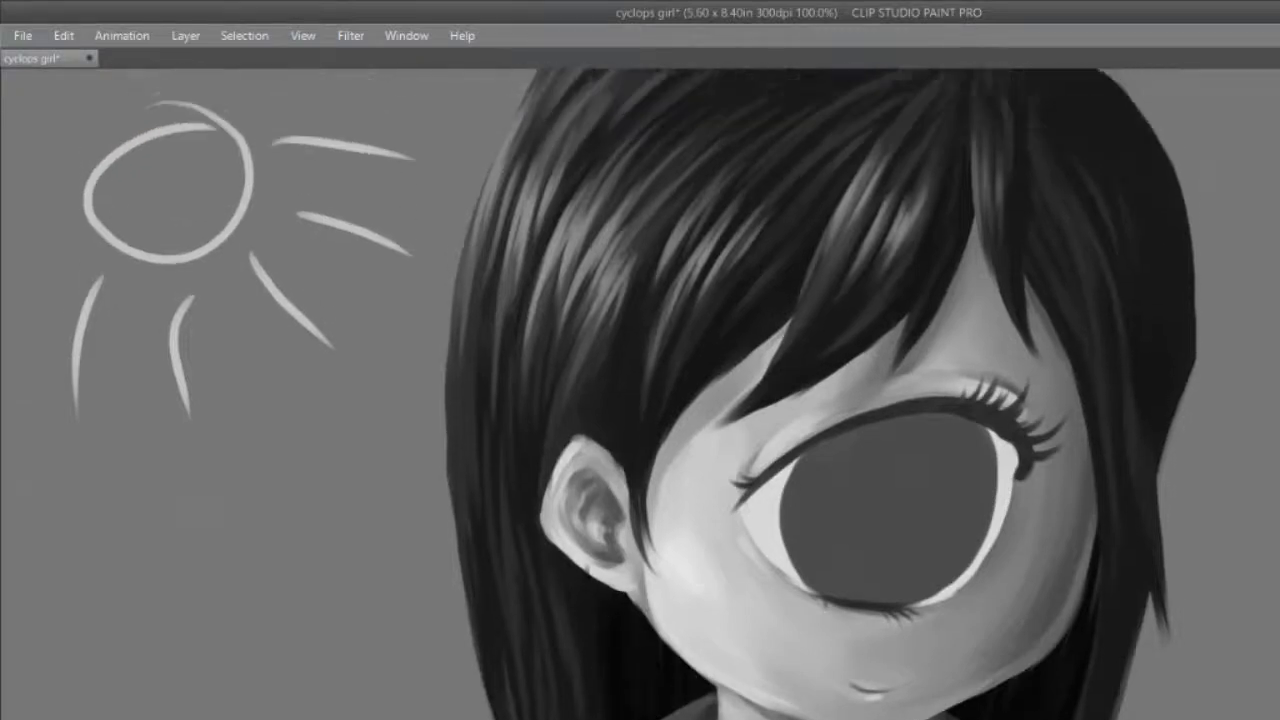
scroll(640, 394, down, 2)
scroll(640, 400, up, 4)
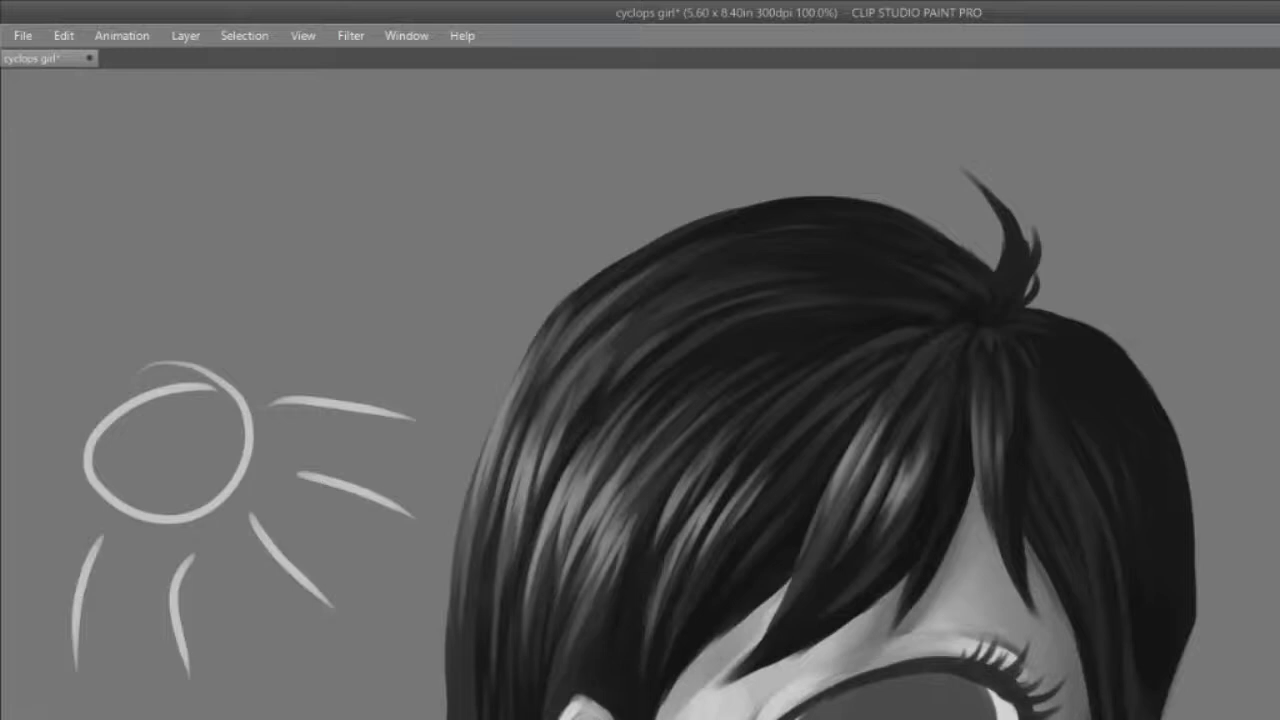
mouse_move(988, 184)
mouse_down()
mouse_move(1014, 238)
mouse_move(1007, 280)
mouse_move(1019, 211)
mouse_move(1014, 225)
mouse_move(962, 168)
mouse_up()
drag(1014, 227, 1014, 280)
mouse_move(1010, 186)
mouse_down()
mouse_move(1015, 252)
mouse_move(983, 204)
mouse_move(1004, 225)
mouse_up()
mouse_move(971, 156)
mouse_down()
mouse_move(1003, 245)
mouse_move(1009, 230)
mouse_move(998, 248)
mouse_move(1017, 241)
mouse_move(1000, 294)
mouse_move(1004, 282)
mouse_up()
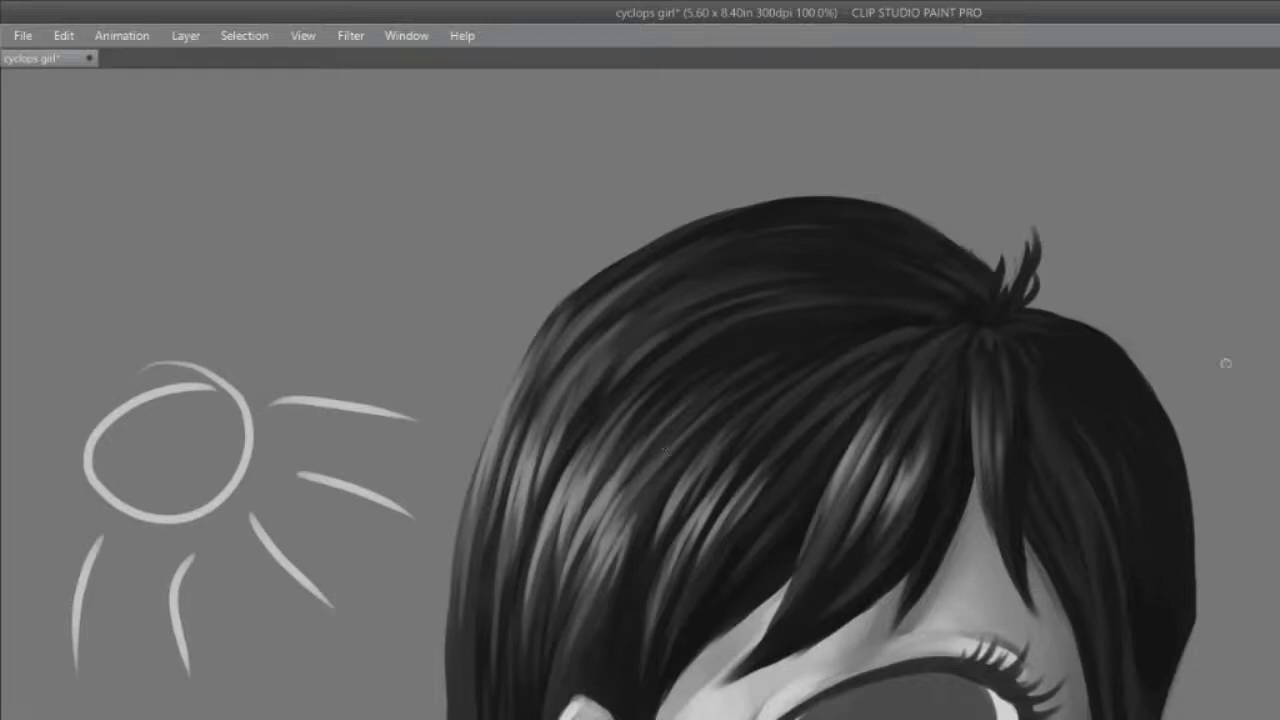
Step: Paint thin flyaway strands arching from the crown tuft over the ear-side top of the hair, undoing one stroke
drag(1002, 278, 988, 236)
mouse_move(994, 296)
mouse_down()
mouse_move(1012, 232)
mouse_move(1020, 258)
mouse_move(940, 197)
mouse_up()
key(ctrl+z)
mouse_move(1002, 275)
mouse_down()
mouse_move(963, 219)
mouse_move(906, 205)
mouse_up()
mouse_move(980, 241)
mouse_down()
mouse_move(894, 208)
mouse_move(990, 266)
mouse_move(920, 216)
mouse_move(864, 198)
mouse_up()
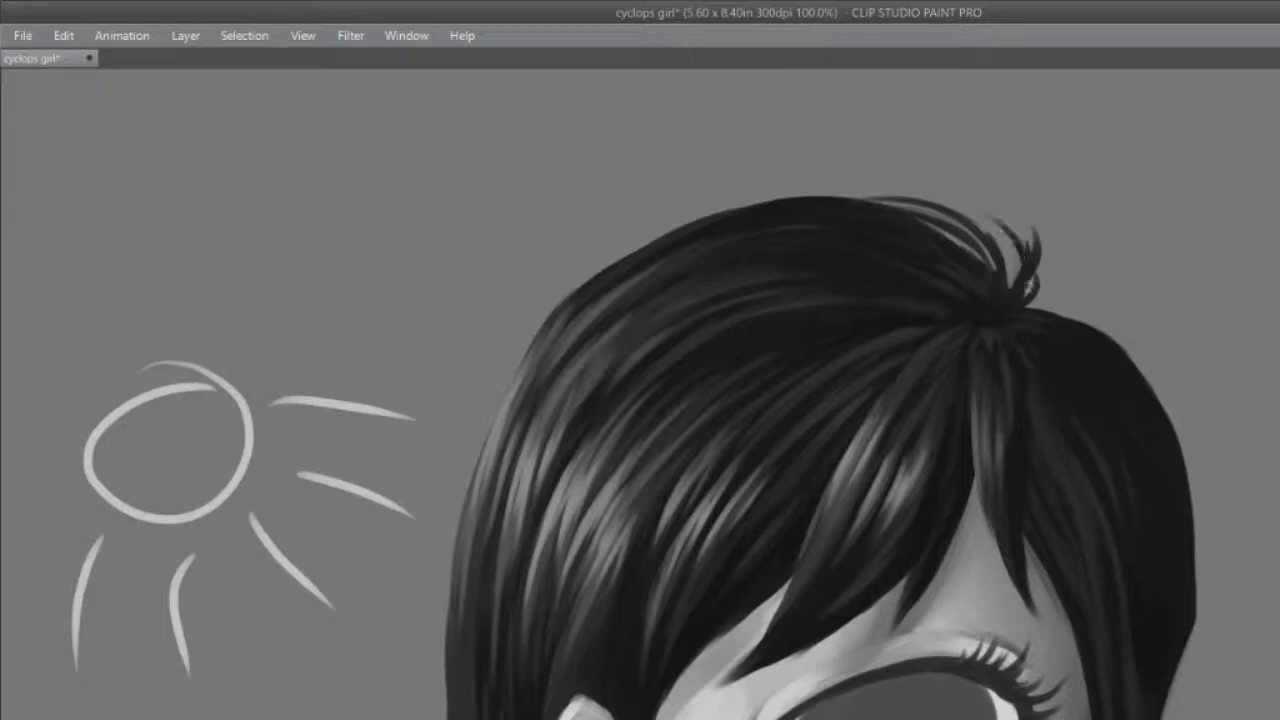
Step: Paint thin flyaway strands from the crown along the far-side top outline of the hair, redoing the first one
drag(1036, 299, 1124, 340)
key(ctrl+z)
mouse_move(1032, 303)
mouse_down()
mouse_move(1118, 342)
mouse_move(1140, 372)
mouse_up()
drag(1050, 313, 1154, 390)
drag(1040, 304, 1158, 396)
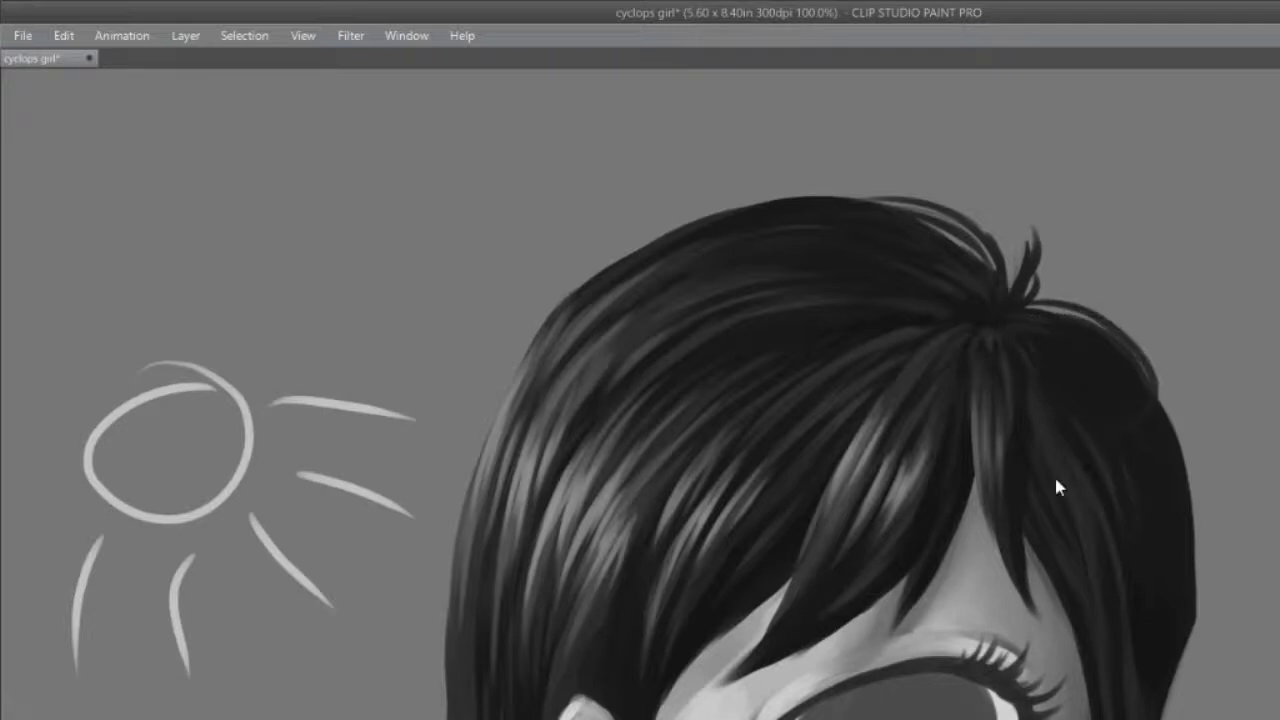
Step: Undo the last two flyaway strokes on the far-side top outline and erase the remaining short spikes of the crown tuft
key(ctrl+z)
key(ctrl+z)
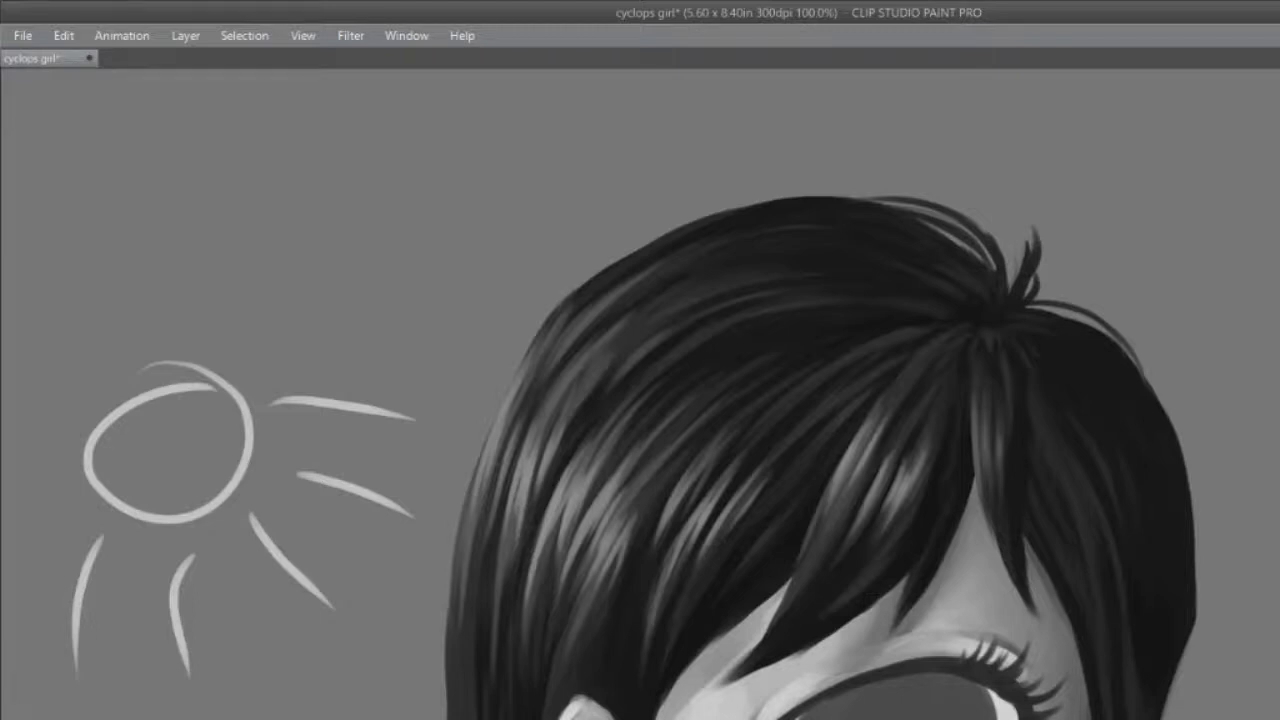
mouse_move(1032, 294)
mouse_down()
mouse_move(1040, 243)
mouse_move(1026, 230)
mouse_move(1040, 271)
mouse_move(1034, 242)
mouse_move(1026, 282)
mouse_move(1016, 219)
mouse_move(1017, 292)
mouse_move(1042, 289)
mouse_move(1018, 291)
mouse_move(1021, 272)
mouse_move(1044, 299)
mouse_up()
scroll(1211, 310, down, 4)
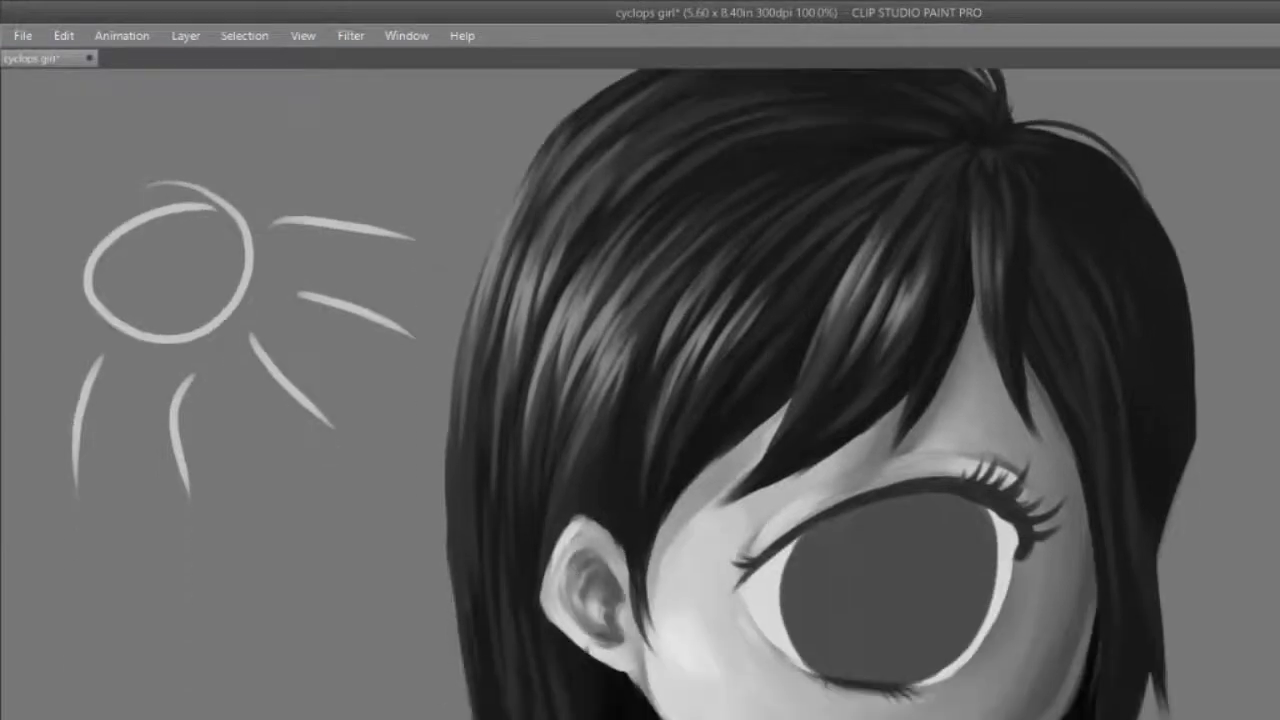
scroll(1211, 310, up, 3)
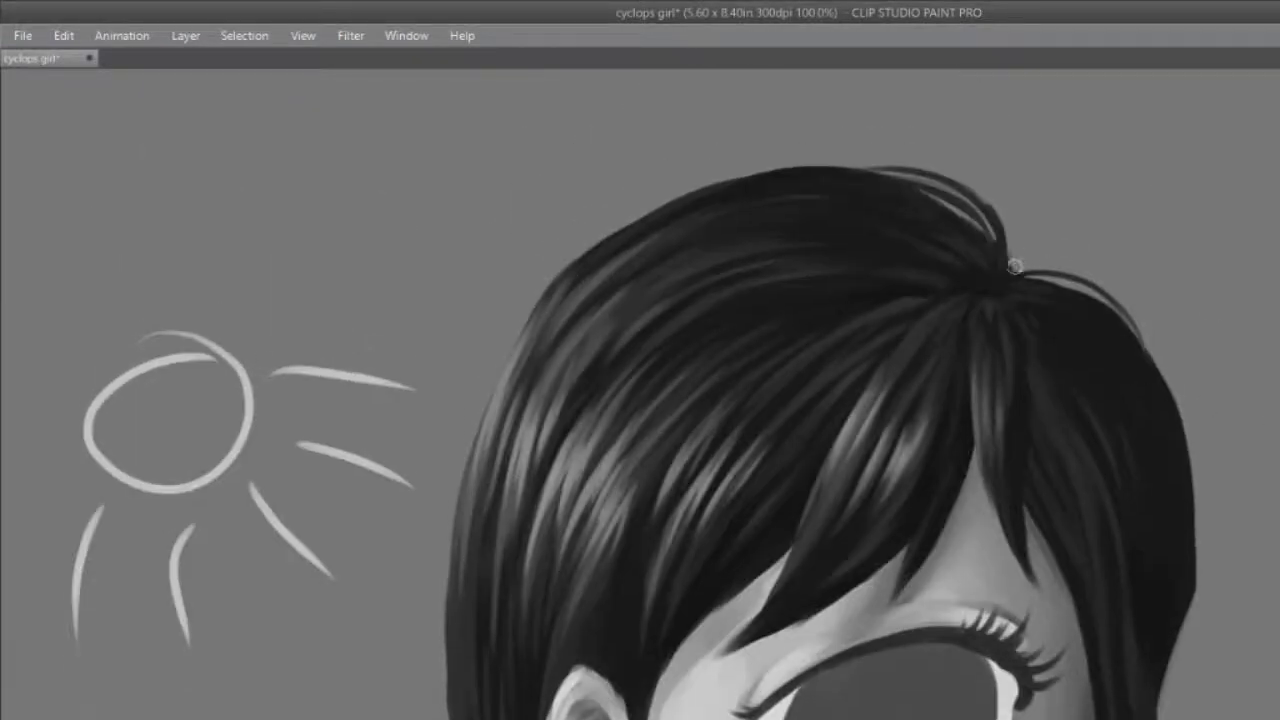
Step: Paint short pointed strand tips sticking outward from the far-side hair outline beside the cheek, undoing the last stroke
scroll(1125, 408, down, 3)
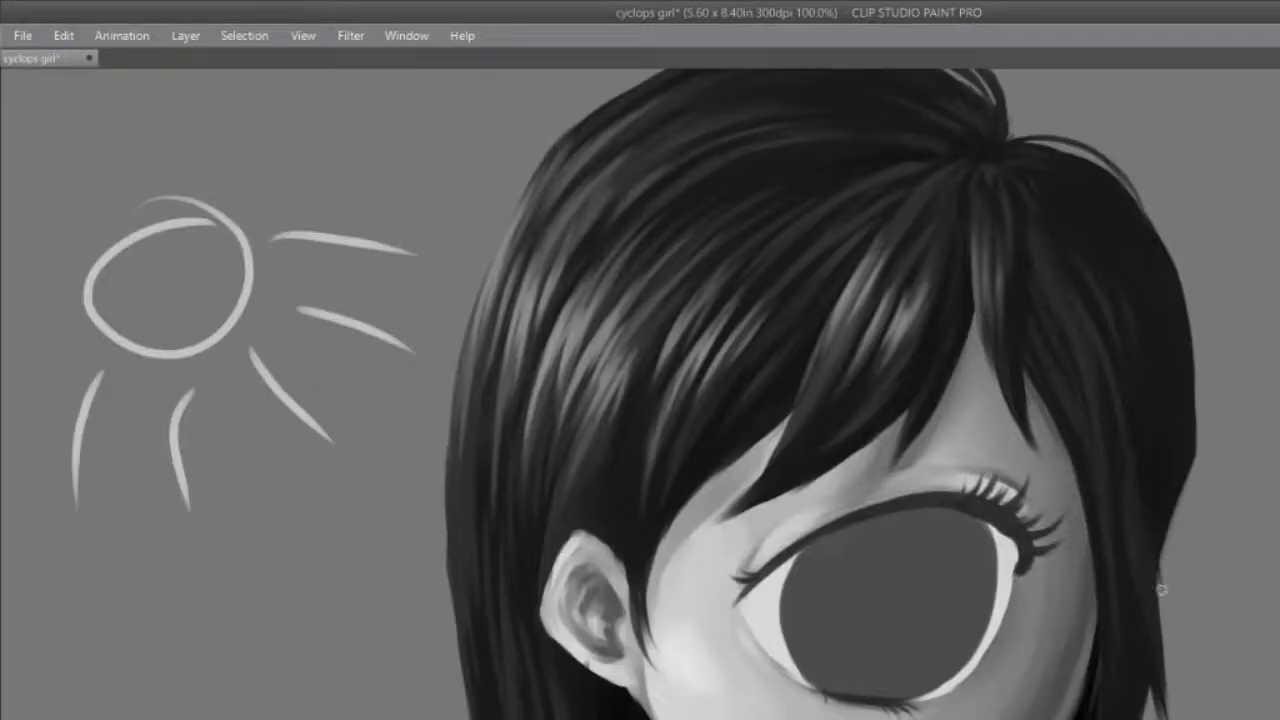
drag(1146, 567, 1183, 610)
drag(1137, 530, 1184, 608)
drag(1154, 566, 1182, 616)
drag(1150, 507, 1182, 600)
key(ctrl+z)
Step: Paint thin dark strands at the tips of the locks on both sides of the forehead gap
scroll(1272, 380, up, 3)
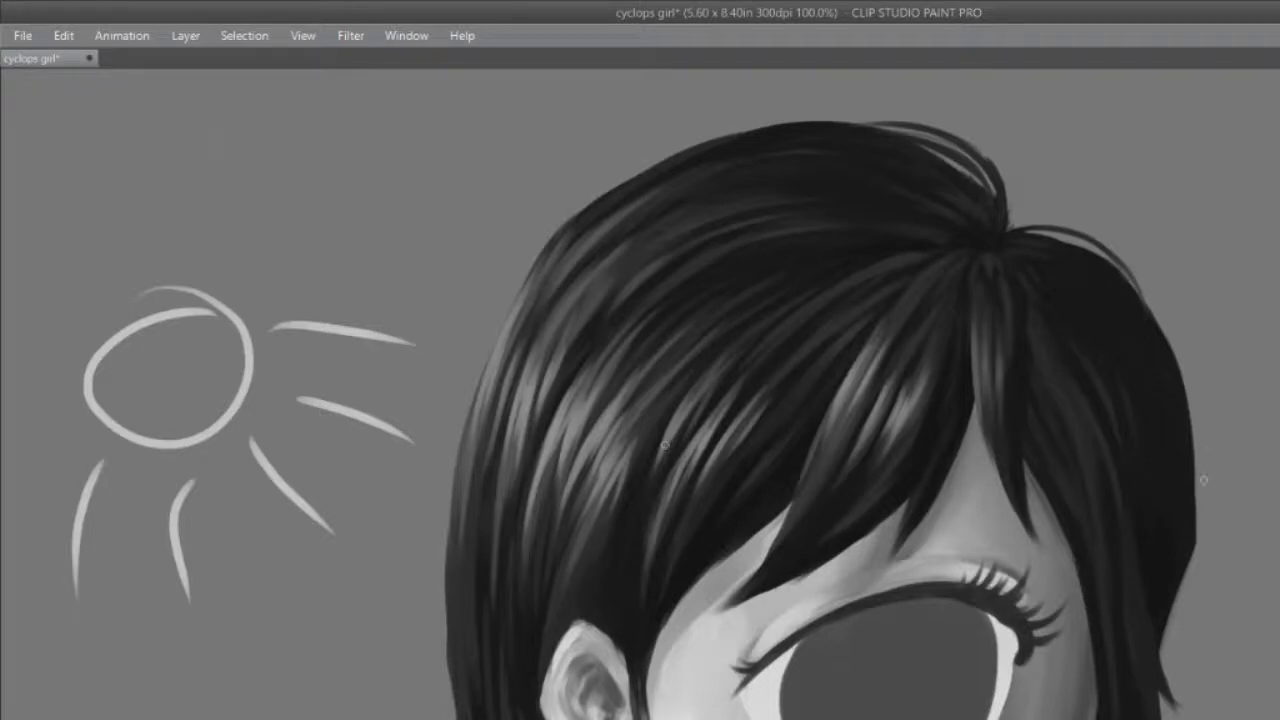
drag(971, 393, 939, 482)
drag(964, 432, 936, 508)
drag(1015, 425, 1053, 555)
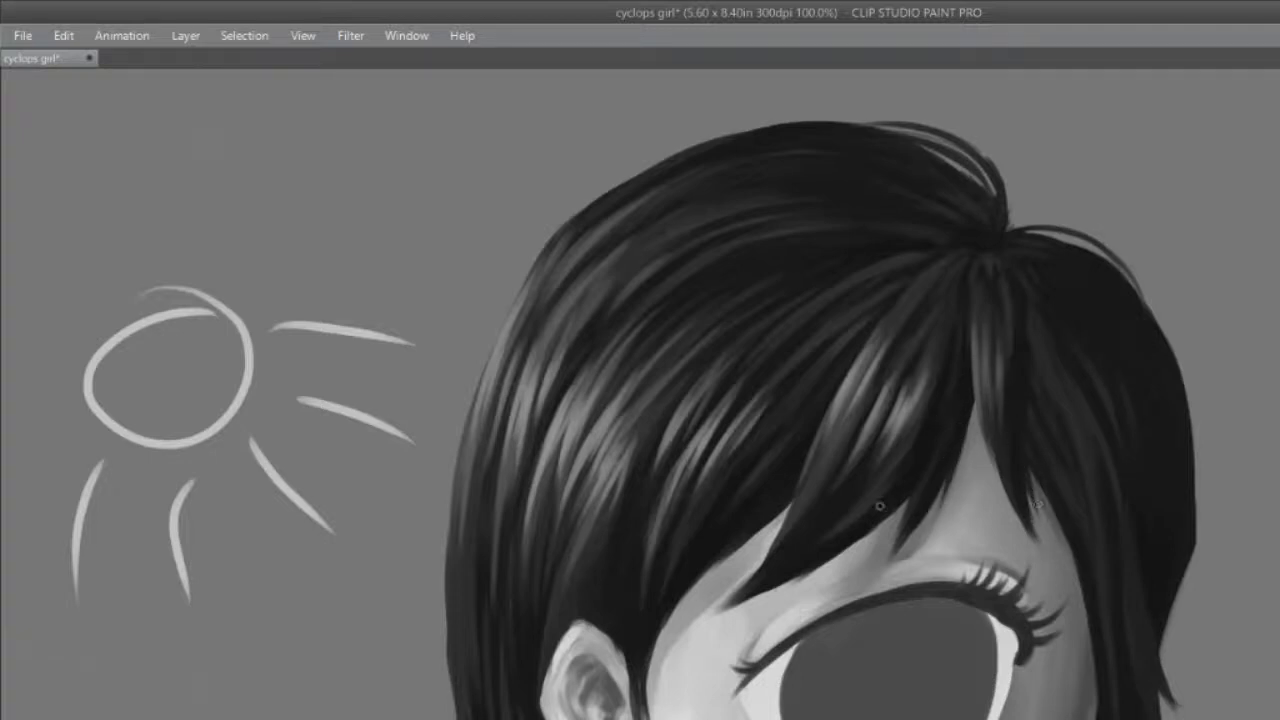
Step: Paint fine dark strand tips along the lower edge of the fringe above the eye
drag(892, 514, 838, 558)
drag(878, 522, 830, 568)
drag(900, 506, 836, 568)
mouse_move(866, 528)
mouse_down()
mouse_move(806, 592)
mouse_move(764, 606)
mouse_up()
drag(790, 510, 724, 582)
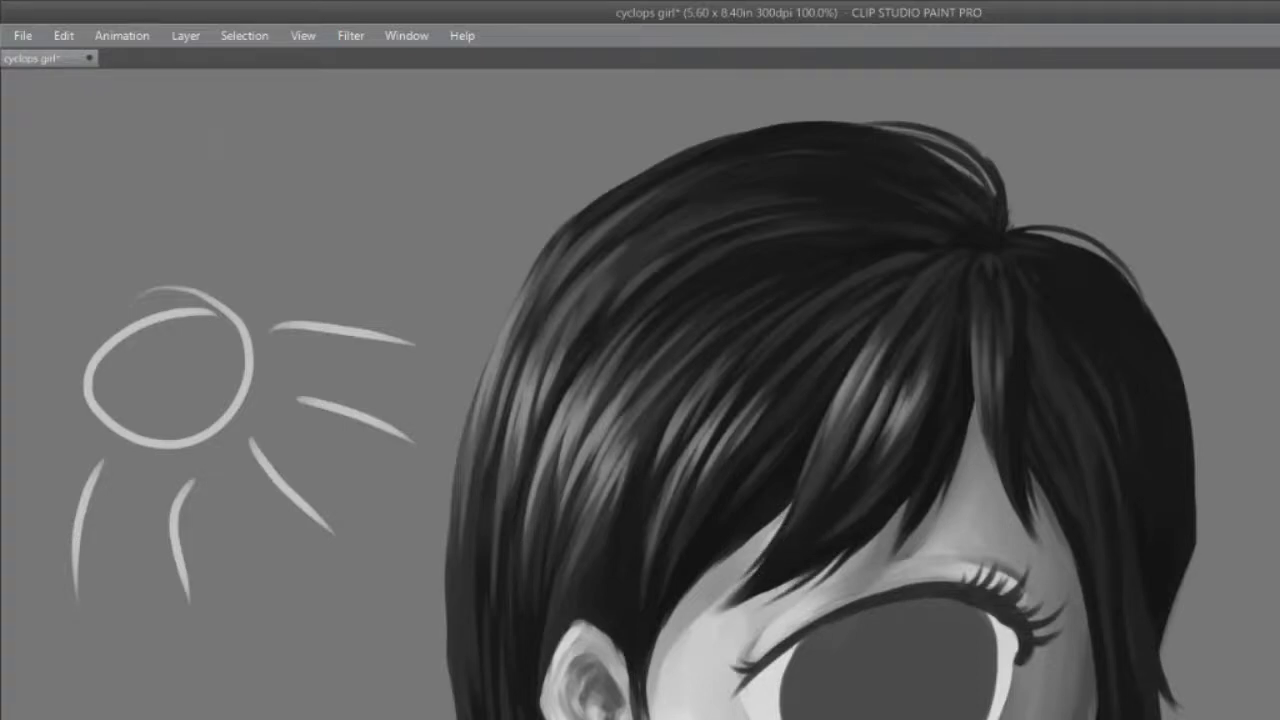
Step: Refine the thin lock in front of the ear with dark strands, undoing the strokes that overlap the cheek
scroll(820, 394, down, 3)
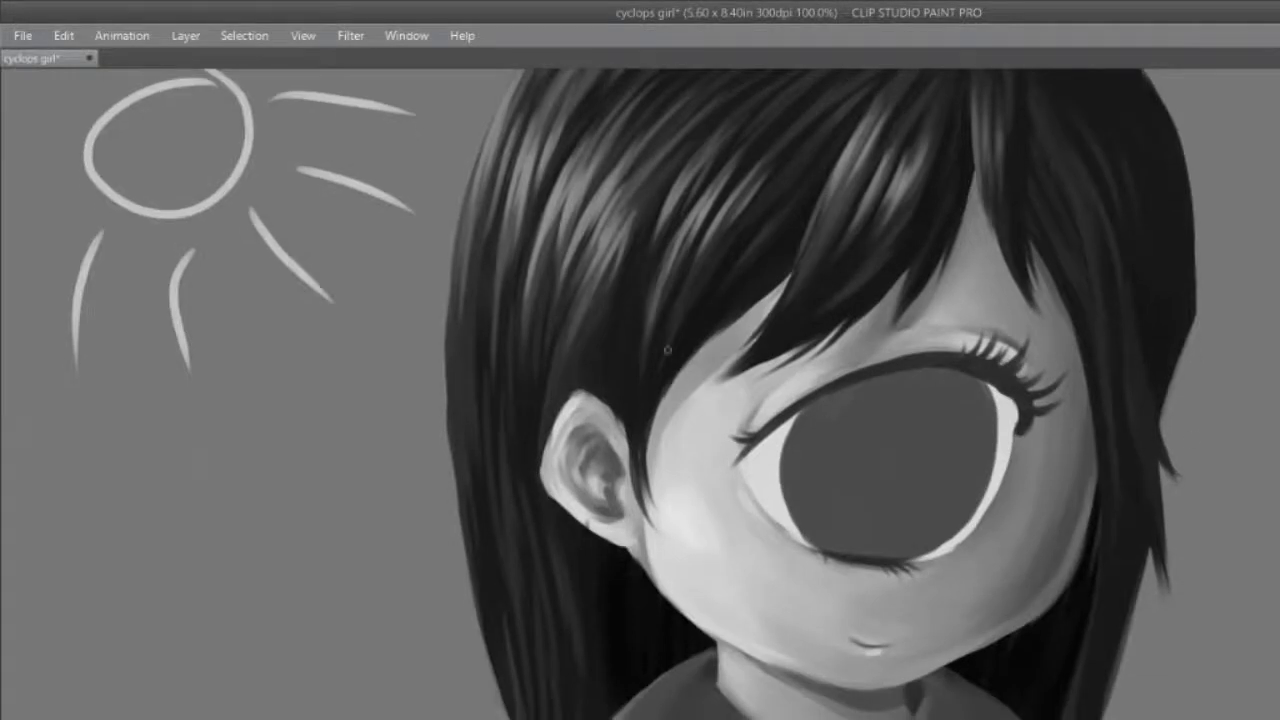
drag(680, 380, 666, 447)
key(ctrl+z)
drag(668, 386, 664, 516)
key(ctrl+z)
drag(658, 400, 650, 518)
drag(648, 440, 675, 566)
key(ctrl+z)
drag(648, 448, 648, 562)
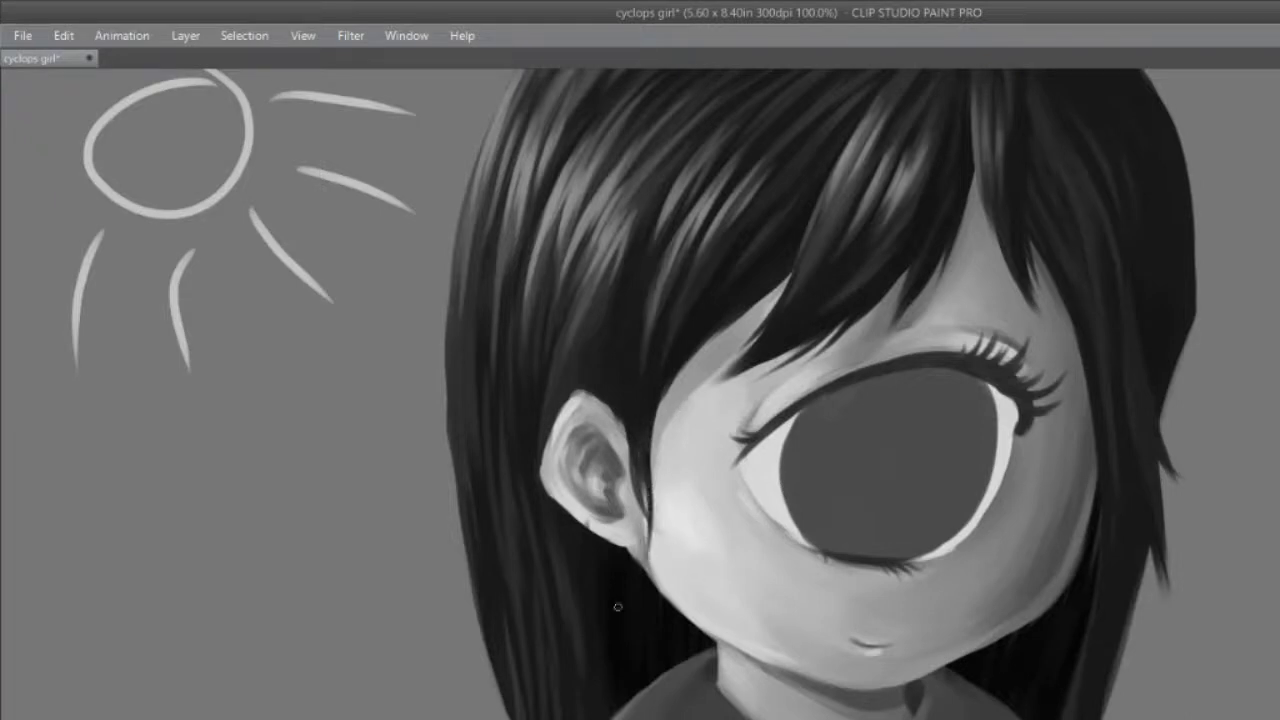
key(ctrl+z)
drag(654, 386, 639, 485)
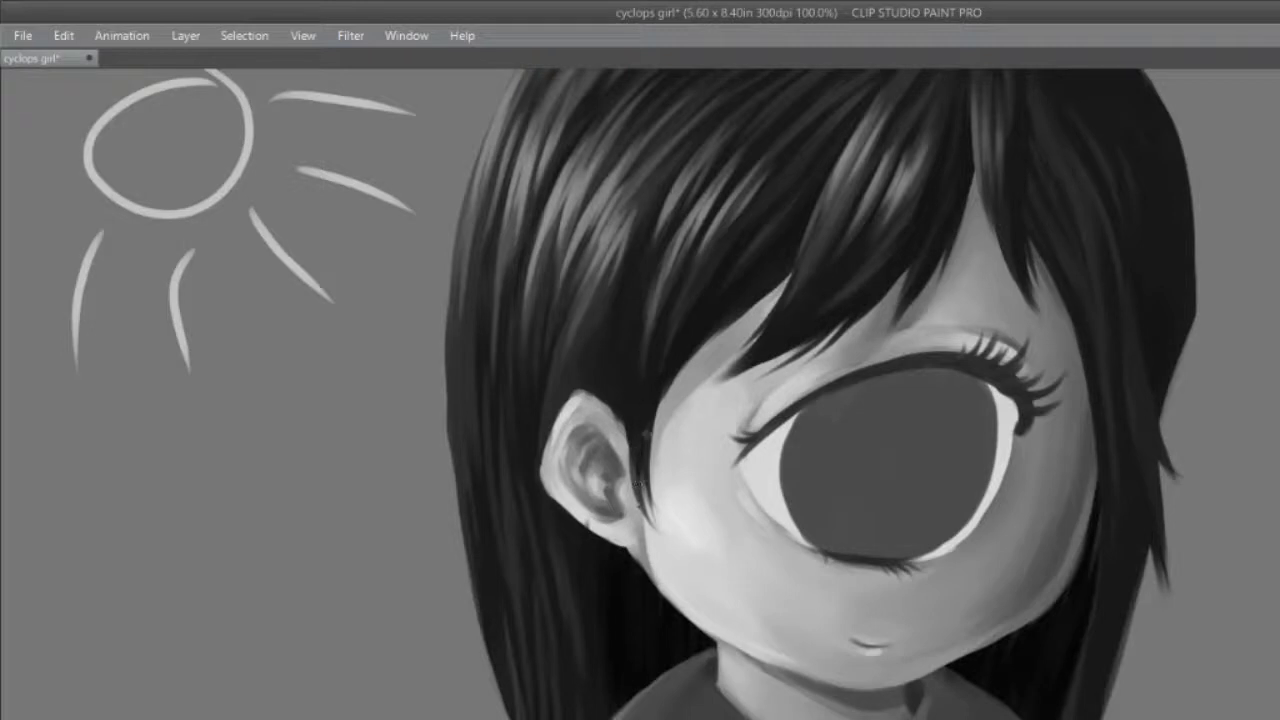
drag(672, 378, 640, 453)
Step: Extend the ear-side tip of the fringe with thin dark strands toward the eye corner, undoing the last stroke
drag(792, 296, 720, 381)
drag(774, 327, 713, 383)
mouse_move(790, 350)
mouse_down()
mouse_move(728, 380)
mouse_move(733, 395)
mouse_up()
drag(770, 344, 706, 404)
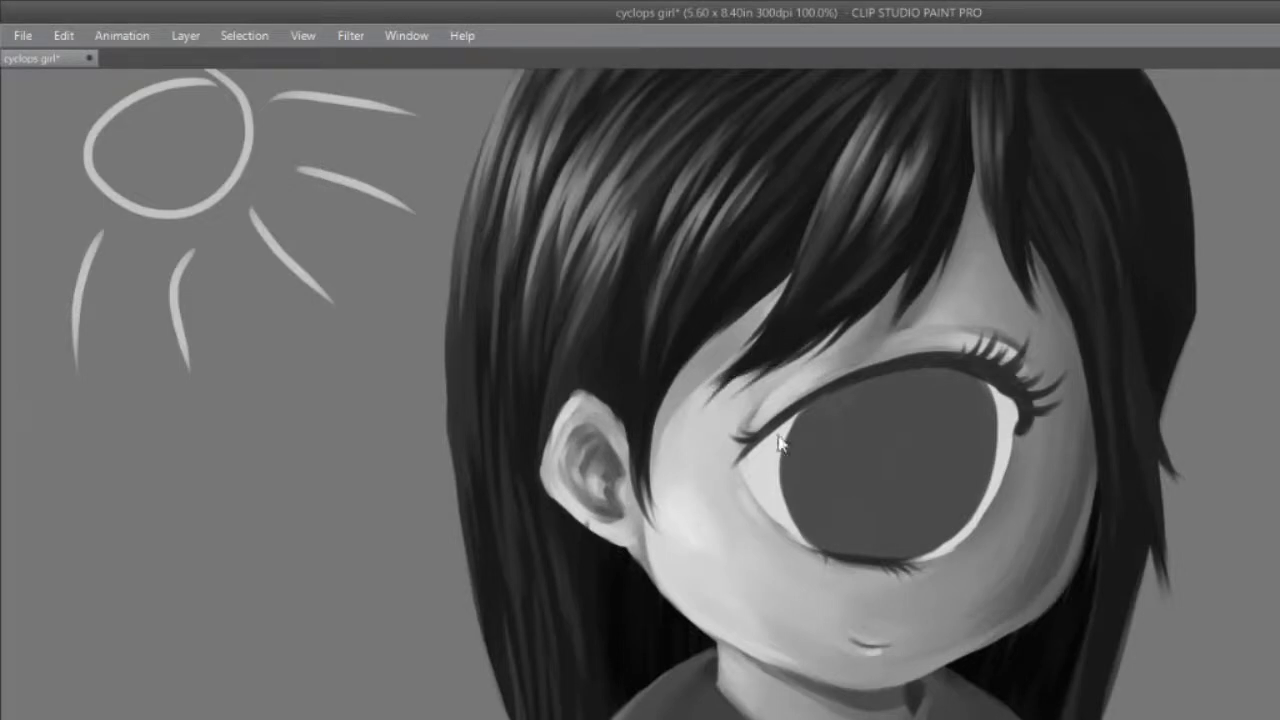
key(ctrl+z)
Step: Darken the far-side lock beside the cheek, around the outward-pointing strand tip
drag(837, 340, 837, 421)
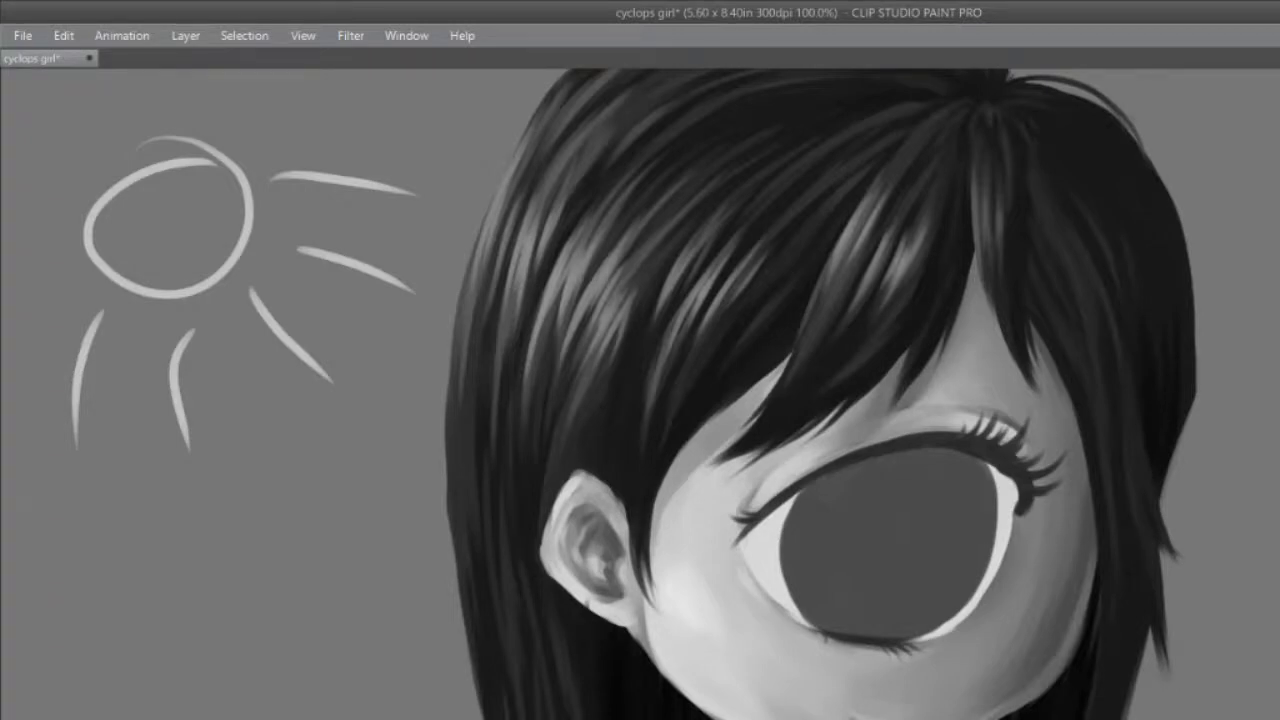
scroll(1195, 415, up, 2)
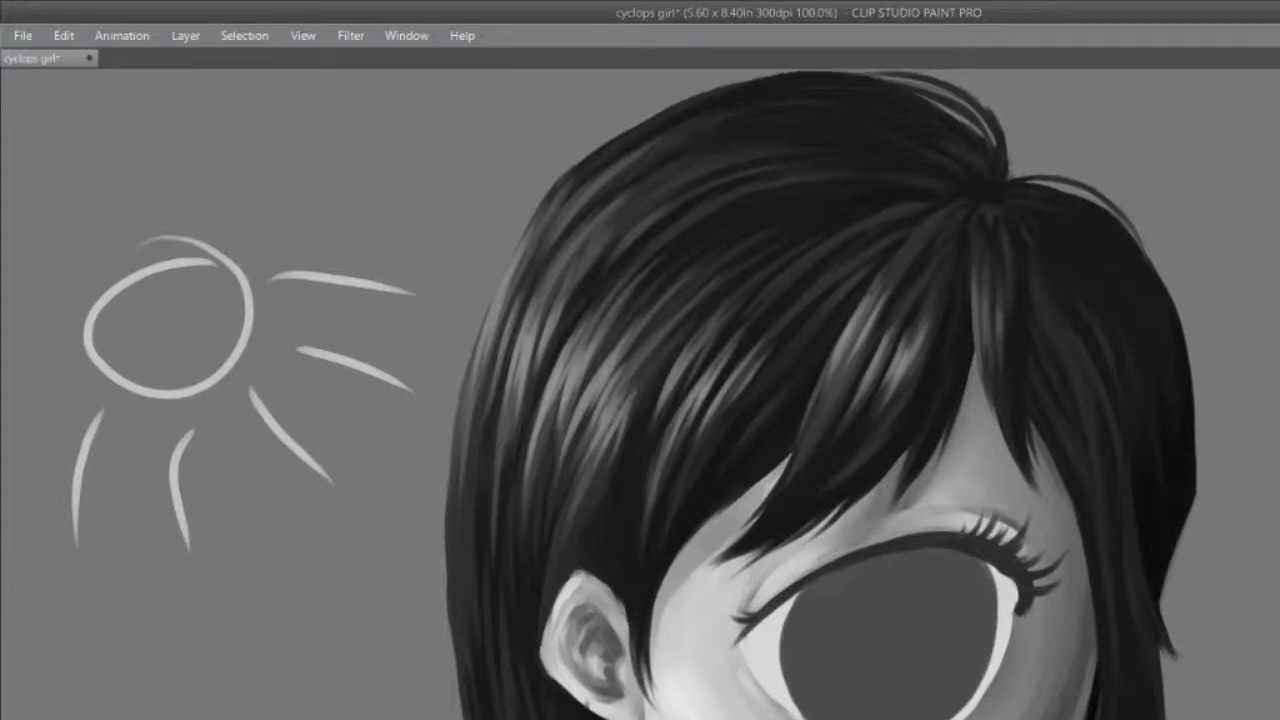
scroll(1155, 511, down, 5)
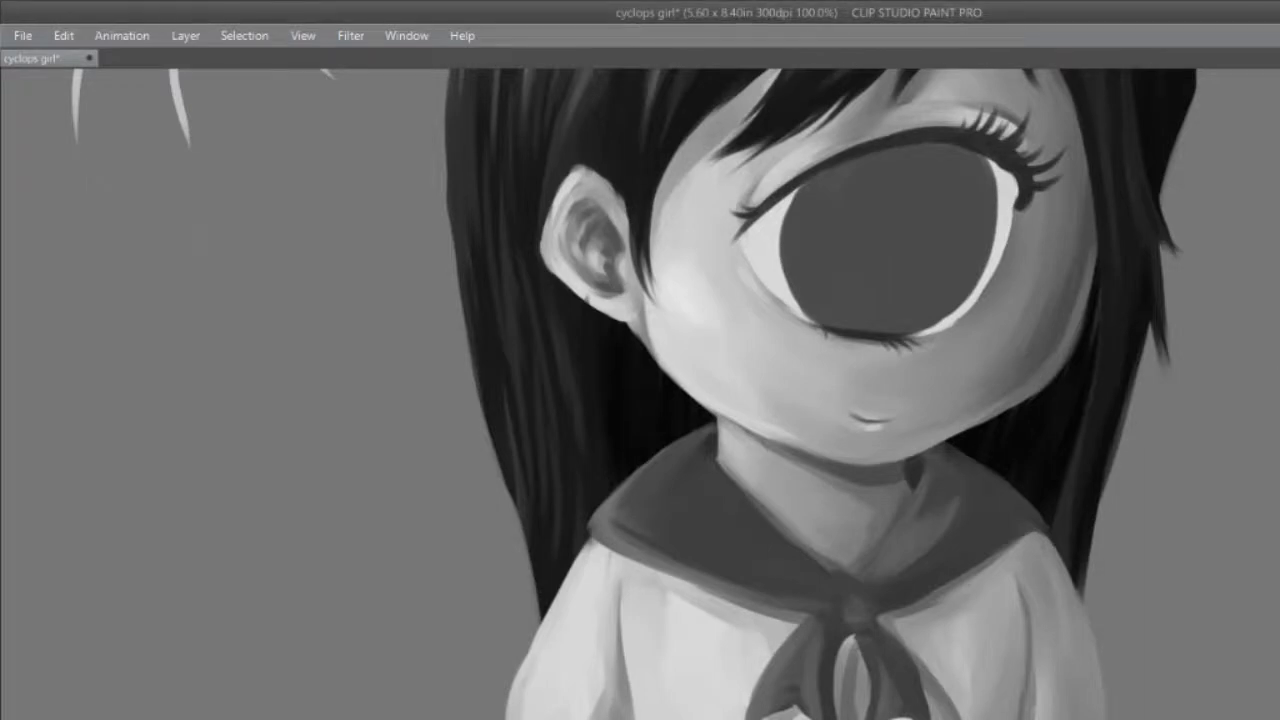
scroll(640, 390, up, 5)
scroll(640, 400, down, 2)
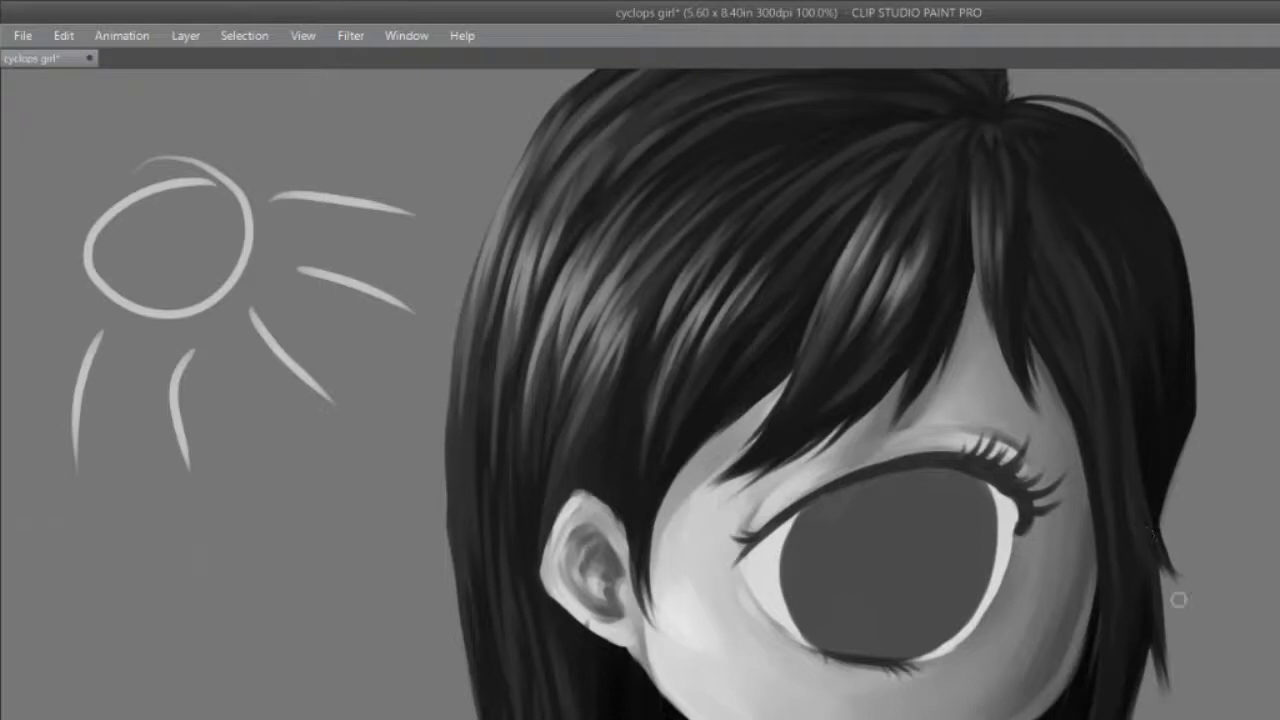
drag(1142, 520, 1162, 570)
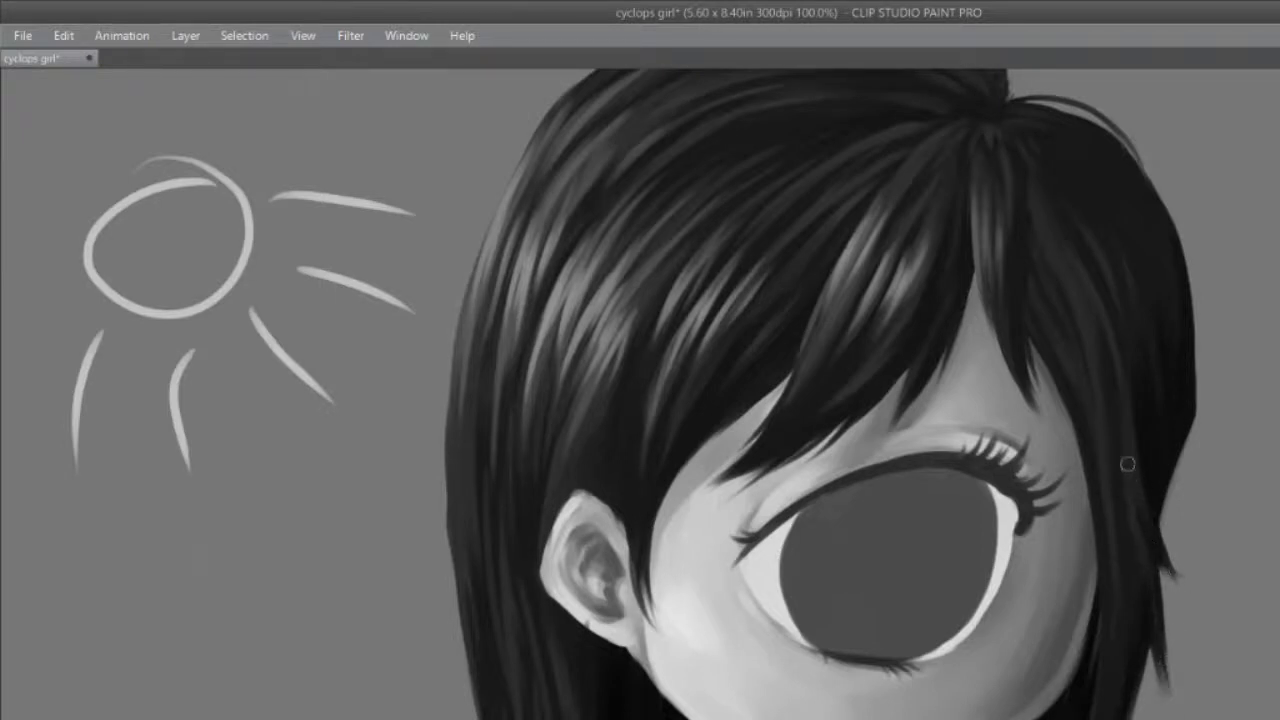
drag(1126, 497, 1133, 676)
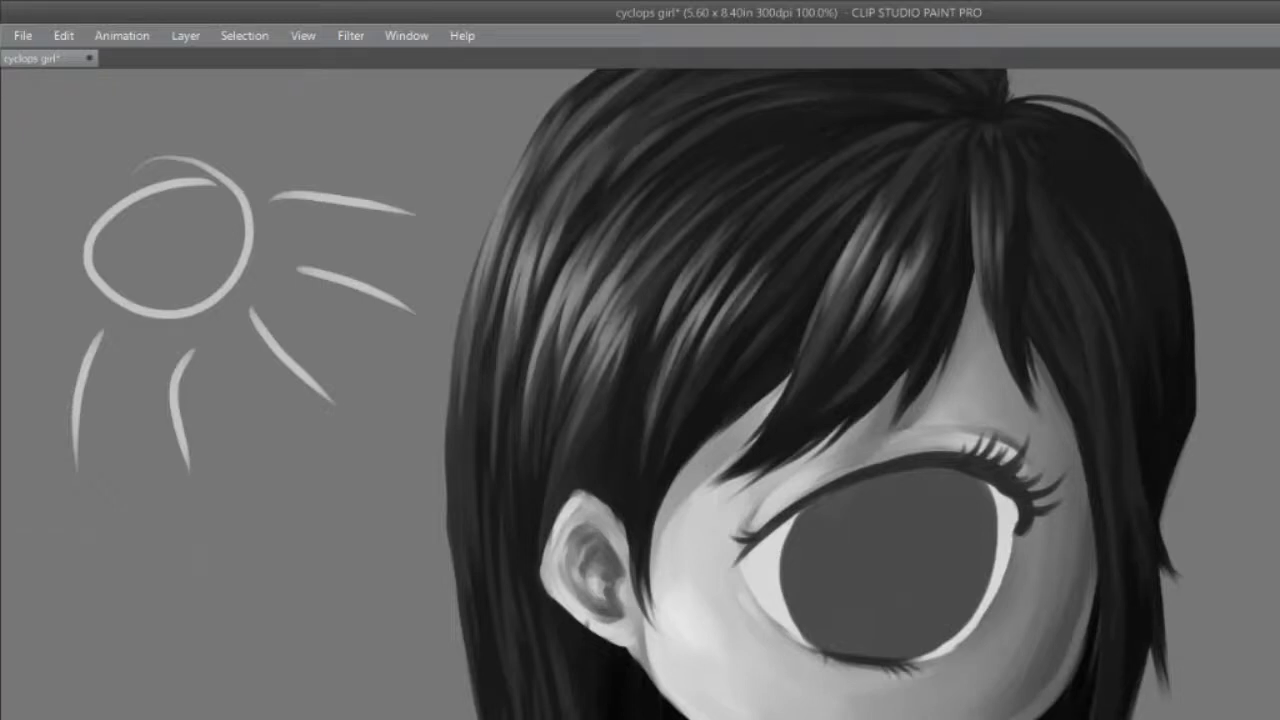
Step: Sketch black arrows curving from the crown down both sides of the hair to show its flow, and undo them
key(ctrl+minus)
key(ctrl+minus)
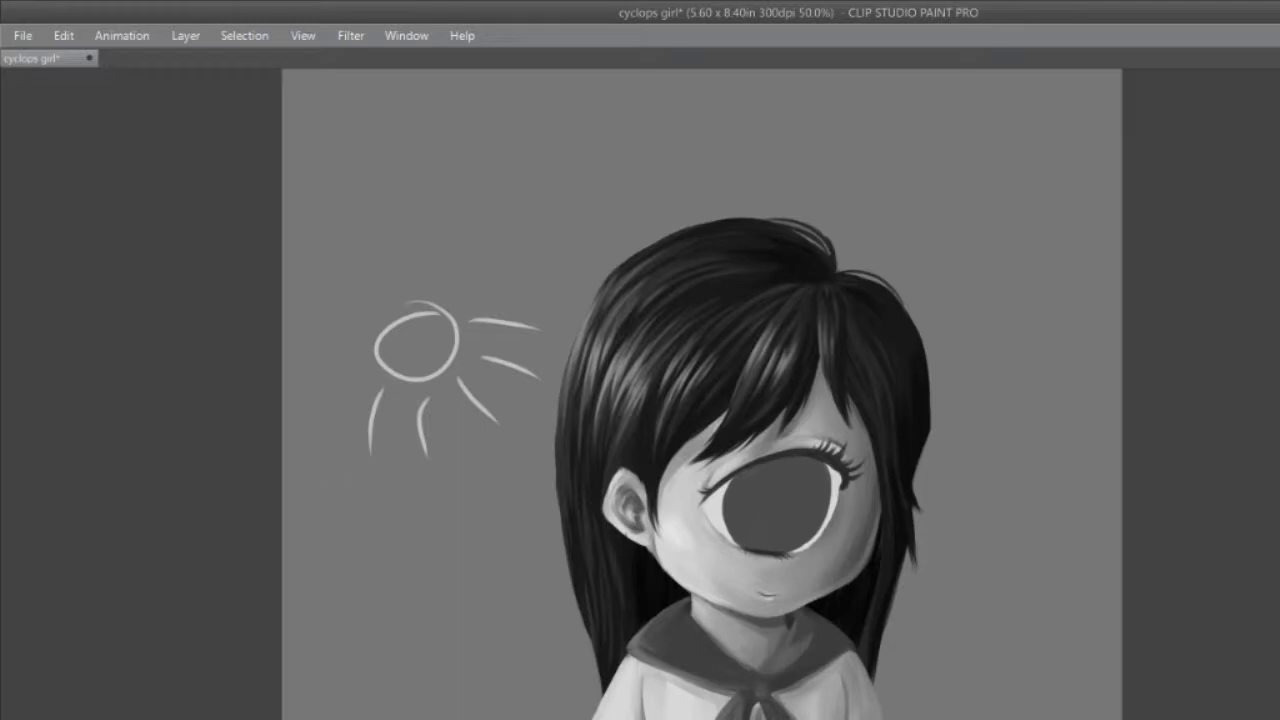
mouse_move(834, 270)
mouse_down()
mouse_move(951, 285)
mouse_move(962, 398)
mouse_up()
drag(944, 354, 960, 402)
drag(986, 360, 958, 402)
mouse_move(835, 240)
mouse_down()
mouse_move(730, 168)
mouse_move(554, 253)
mouse_move(530, 298)
mouse_move(581, 283)
mouse_move(540, 384)
mouse_move(537, 518)
mouse_up()
drag(517, 442, 535, 516)
mouse_move(547, 486)
mouse_down()
mouse_move(509, 597)
mouse_move(535, 638)
mouse_up()
drag(532, 588, 555, 660)
key(ctrl+z)
key(ctrl+z)
key(ctrl+z)
key(ctrl+z)
key(ctrl+z)
key(ctrl+z)
key(ctrl+z)
key(ctrl+z)
key(ctrl+z)
key(ctrl+z)
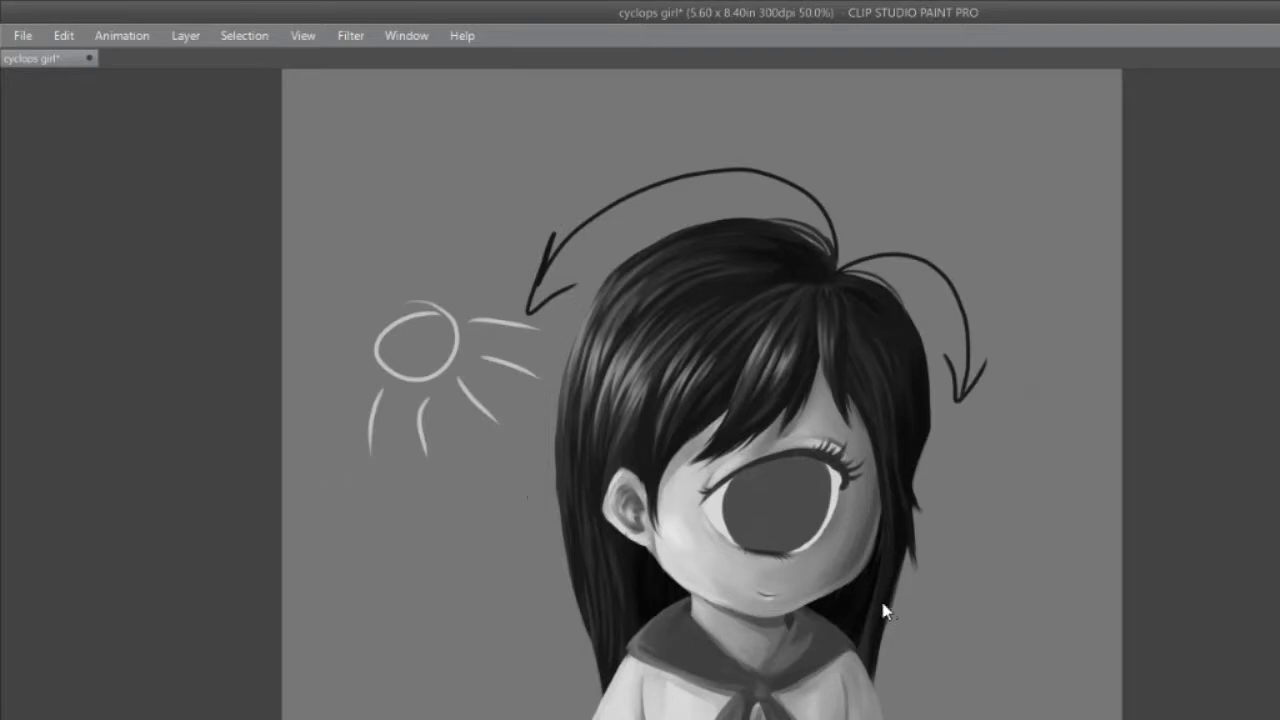
Step: Circle the sun guide and sketch light-direction lines from it toward the hair, and undo all these marks
mouse_move(440, 251)
mouse_down()
mouse_move(470, 256)
mouse_move(360, 392)
mouse_up()
drag(395, 345, 575, 395)
drag(425, 408, 556, 458)
drag(405, 415, 526, 576)
drag(394, 420, 496, 638)
key(ctrl+z)
key(ctrl+z)
key(ctrl+z)
key(ctrl+z)
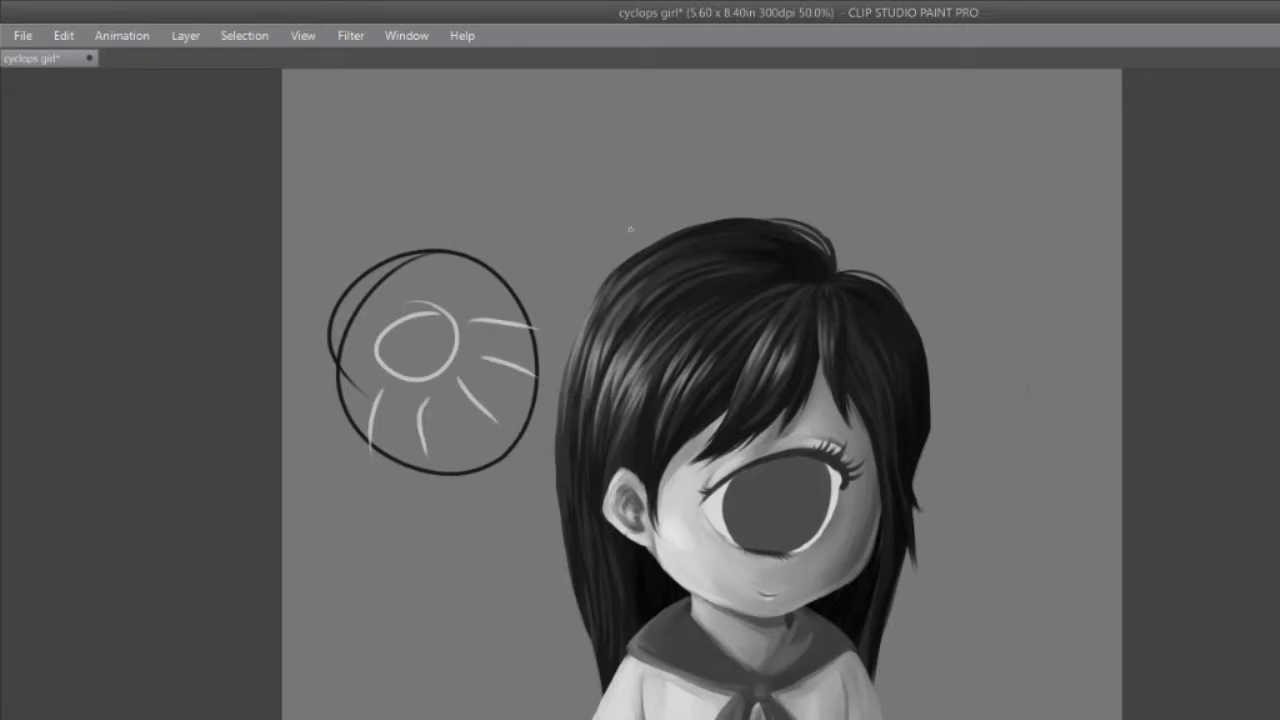
key(ctrl+z)
key(ctrl+z)
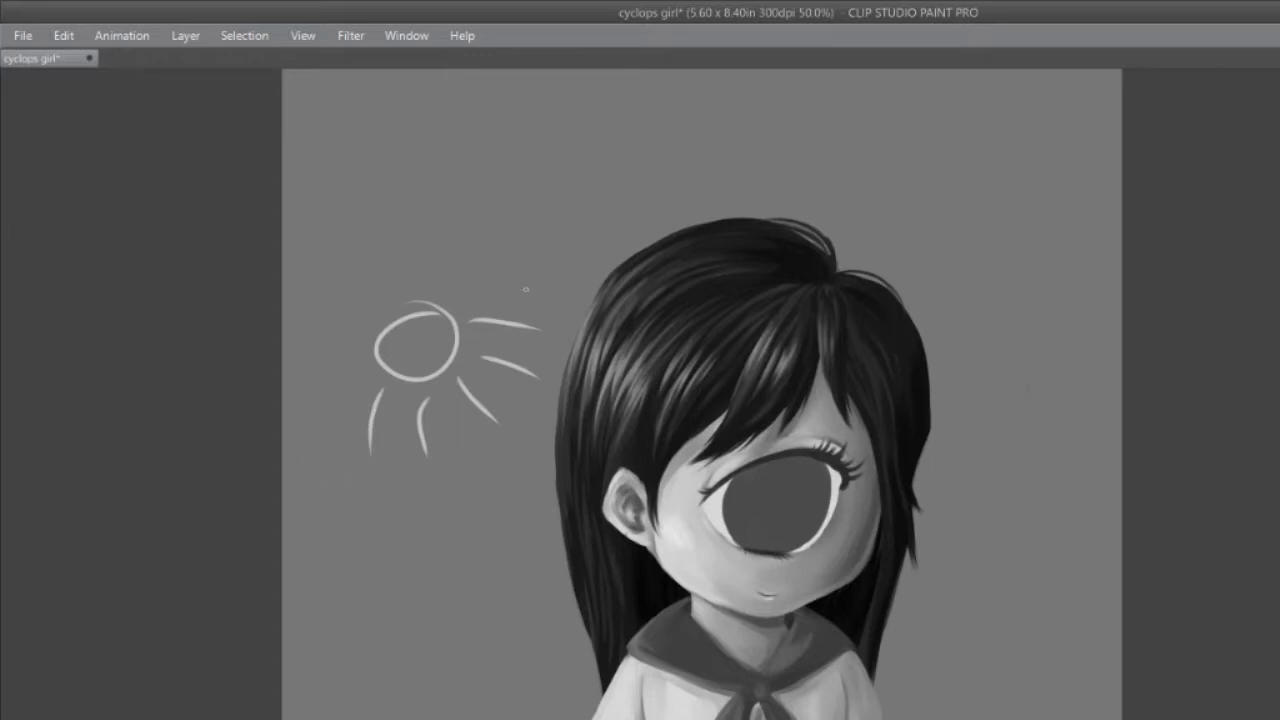
Step: Sketch a curved black arrow across the front of the hair from the light side to the far side
mouse_move(571, 270)
mouse_down()
mouse_move(542, 325)
mouse_move(541, 281)
mouse_move(535, 336)
mouse_move(606, 424)
mouse_move(693, 445)
mouse_move(878, 387)
mouse_move(940, 311)
mouse_move(940, 352)
mouse_up()
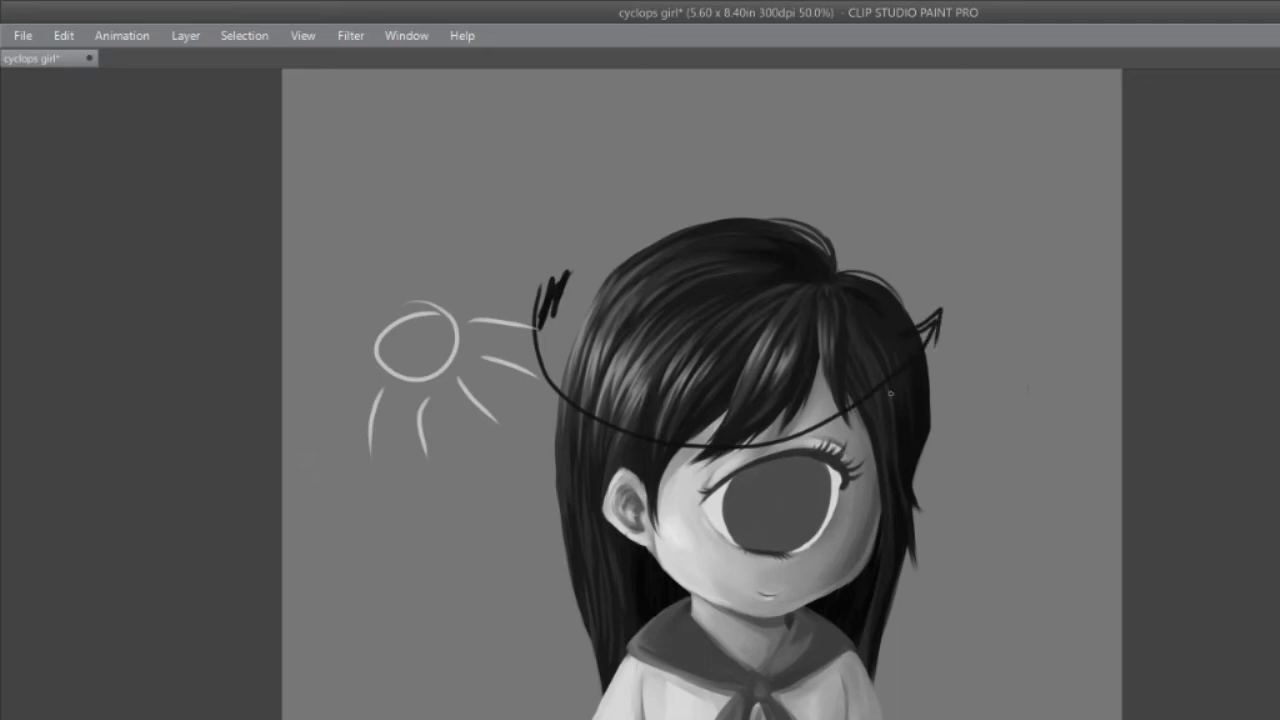